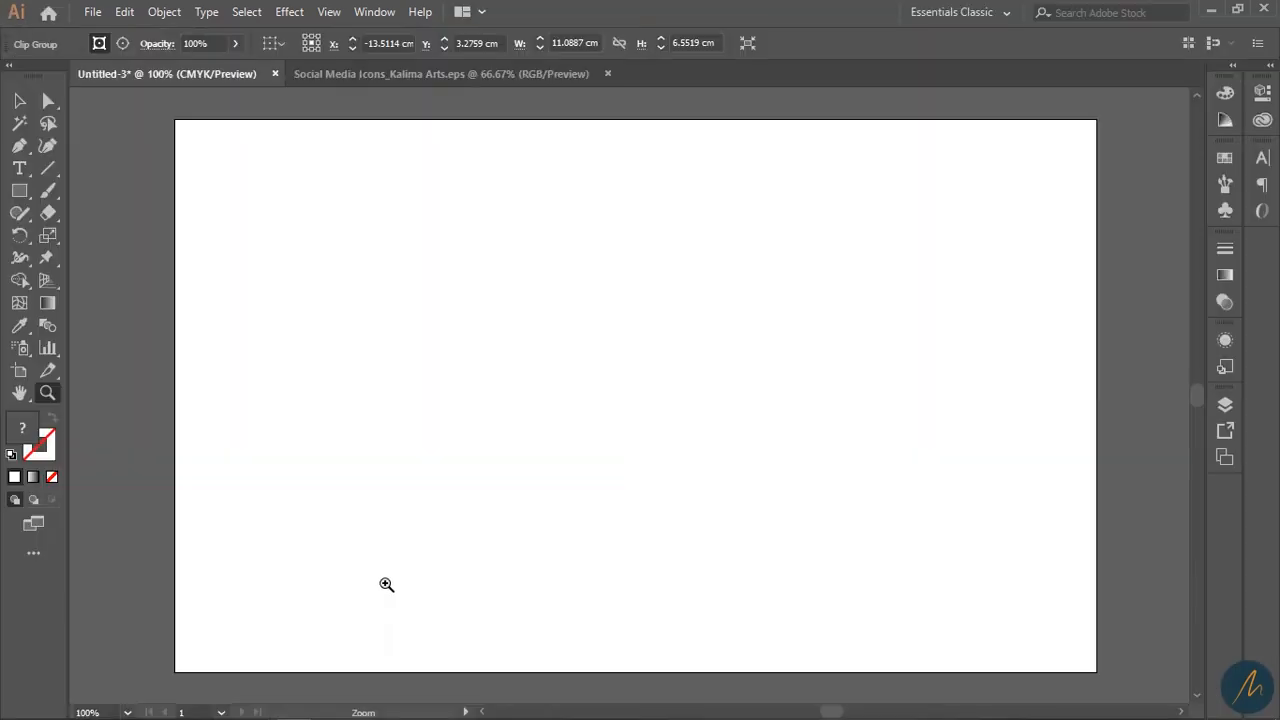
Step: Check the width and height of the blank artboard
{"action": "left_click", "coordinate": [19, 370]}
{"action": "left_click", "coordinate": [739, 40]}
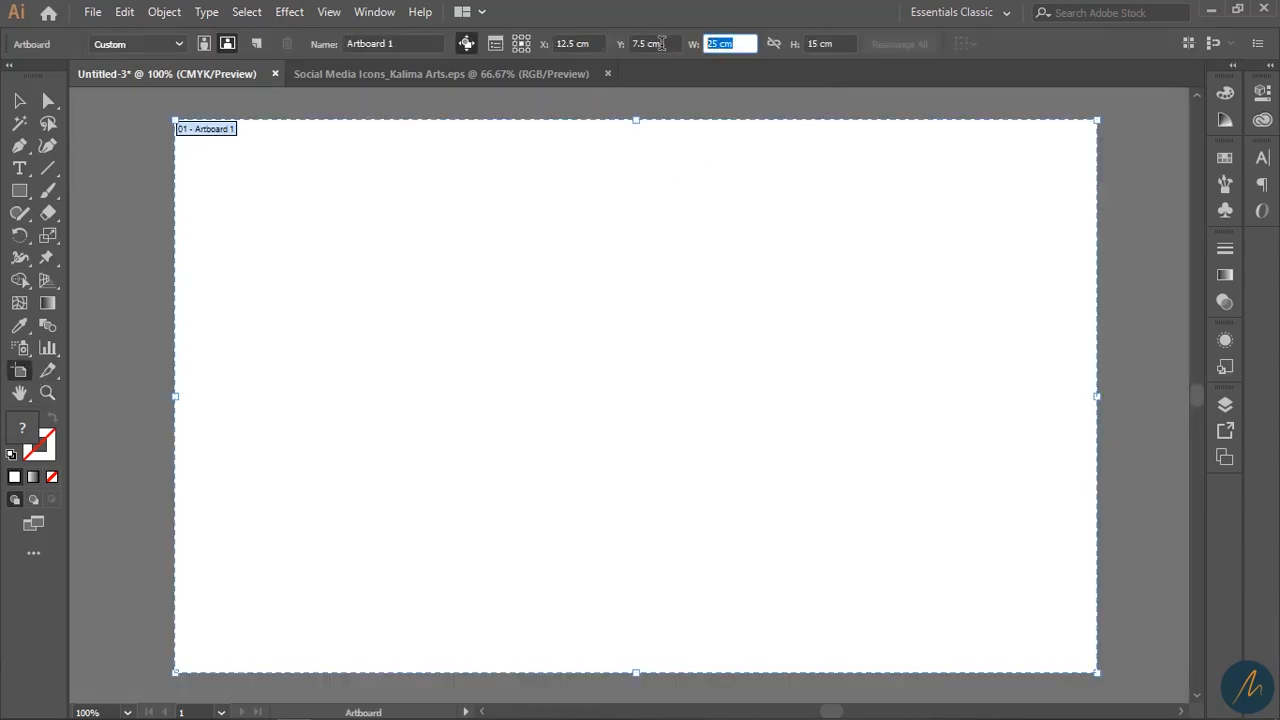
{"action": "left_click_drag", "start_coordinate": [834, 44], "coordinate": [818, 44]}
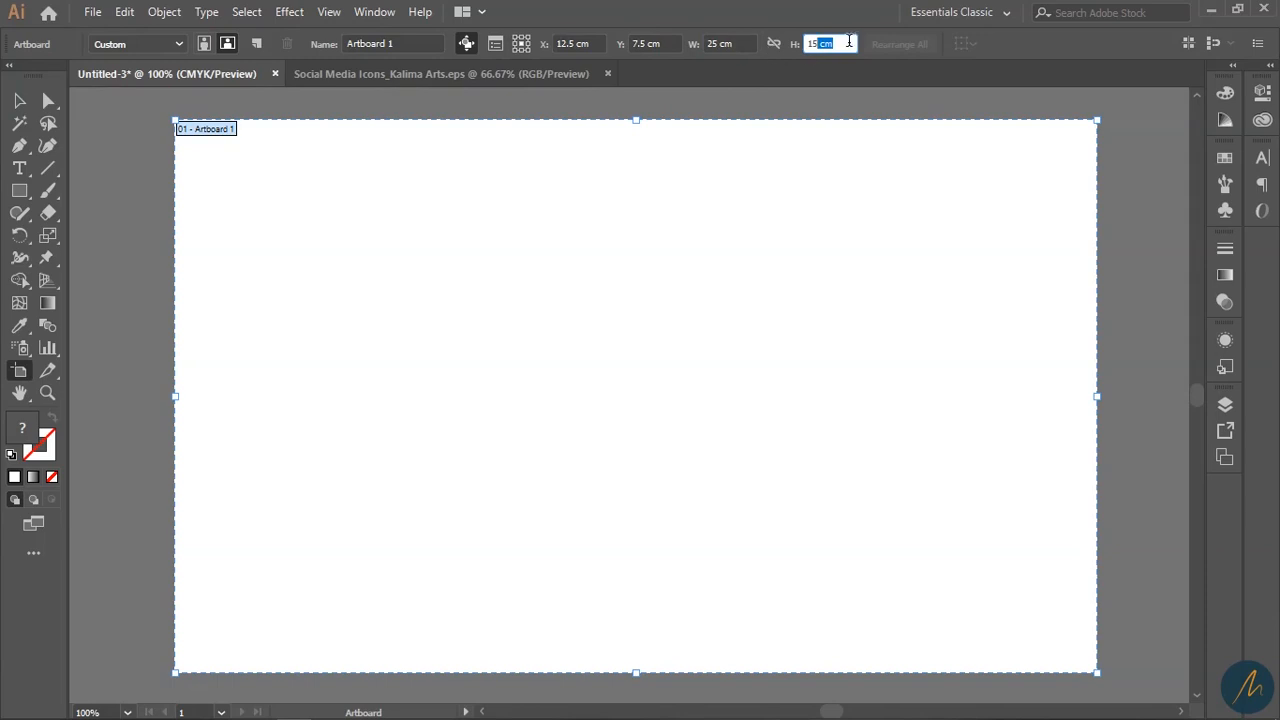
{"action": "type", "text": "2"}
{"action": "left_click", "coordinate": [19, 101]}
Step: Look over the prepared graphics beside the artboard: the woman, dark texture, logo, trumpet and music staffs
{"action": "key", "text": "z"}
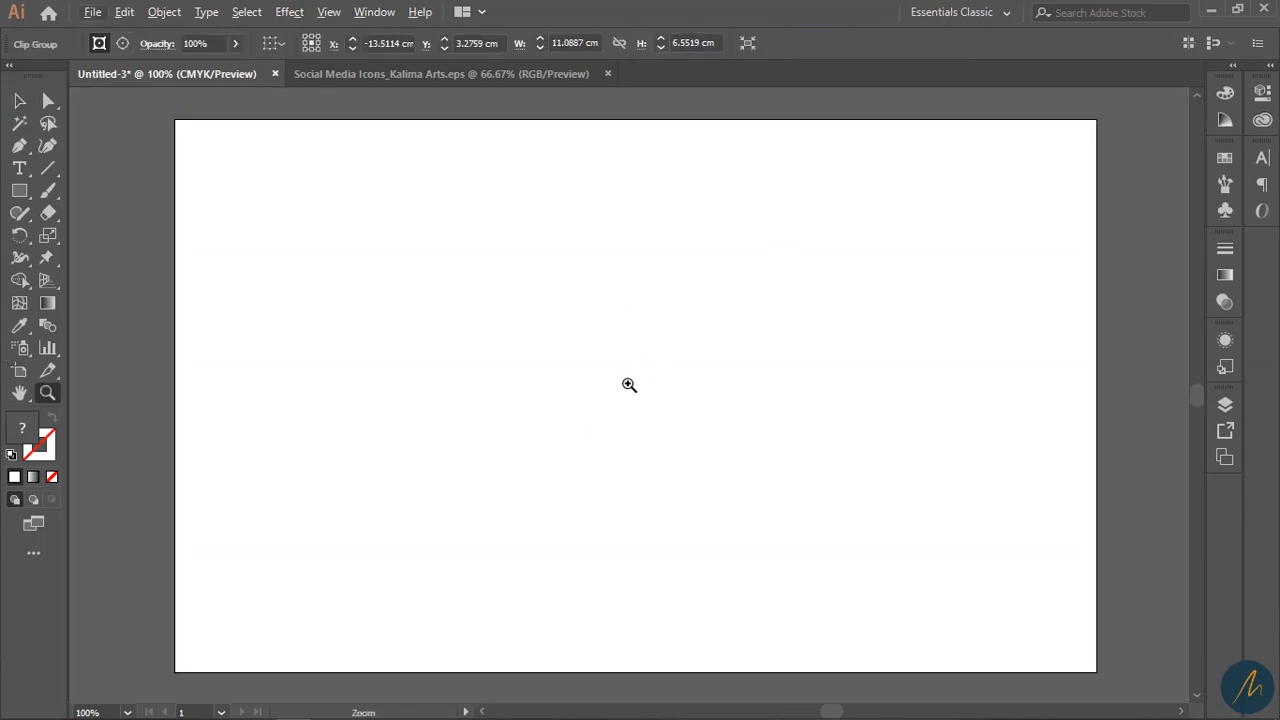
{"action": "left_click", "coordinate": [608, 367], "text": "alt"}
{"action": "left_click", "coordinate": [608, 367], "text": "alt"}
{"action": "left_click_drag", "start_coordinate": [460, 450], "coordinate": [701, 371]}
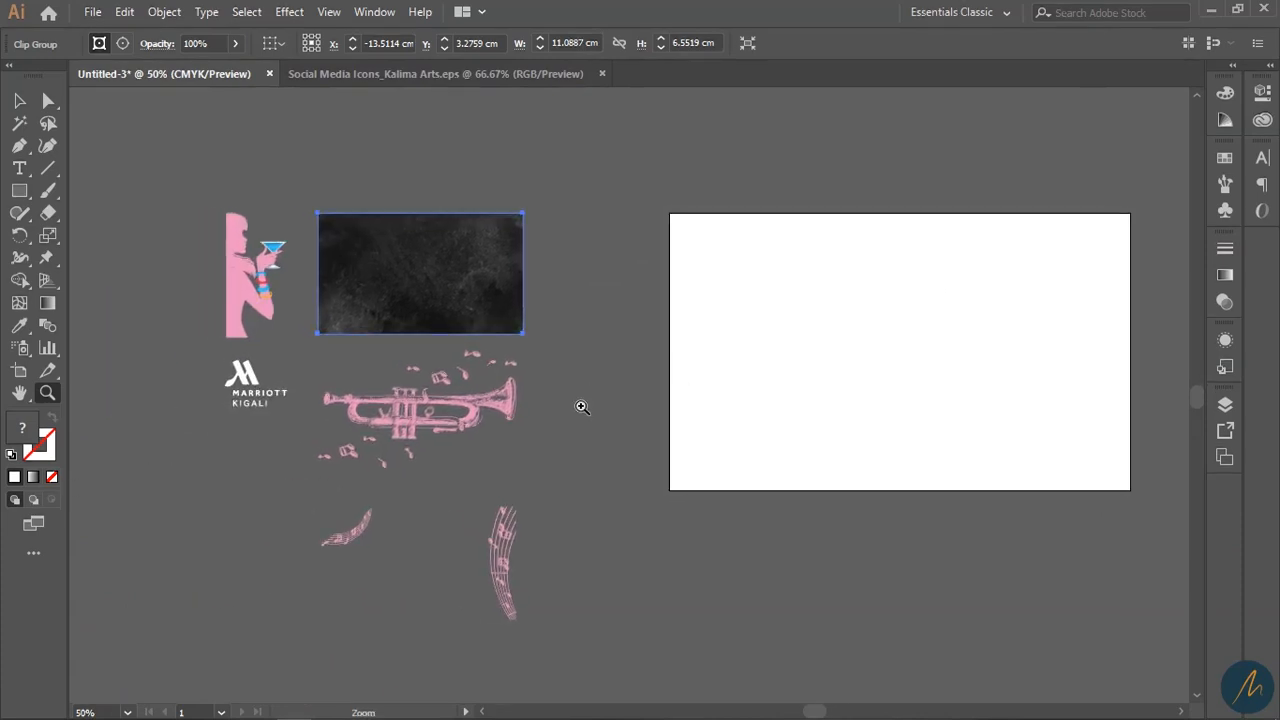
{"action": "left_click", "coordinate": [418, 368]}
{"action": "left_click_drag", "start_coordinate": [665, 461], "coordinate": [523, 417]}
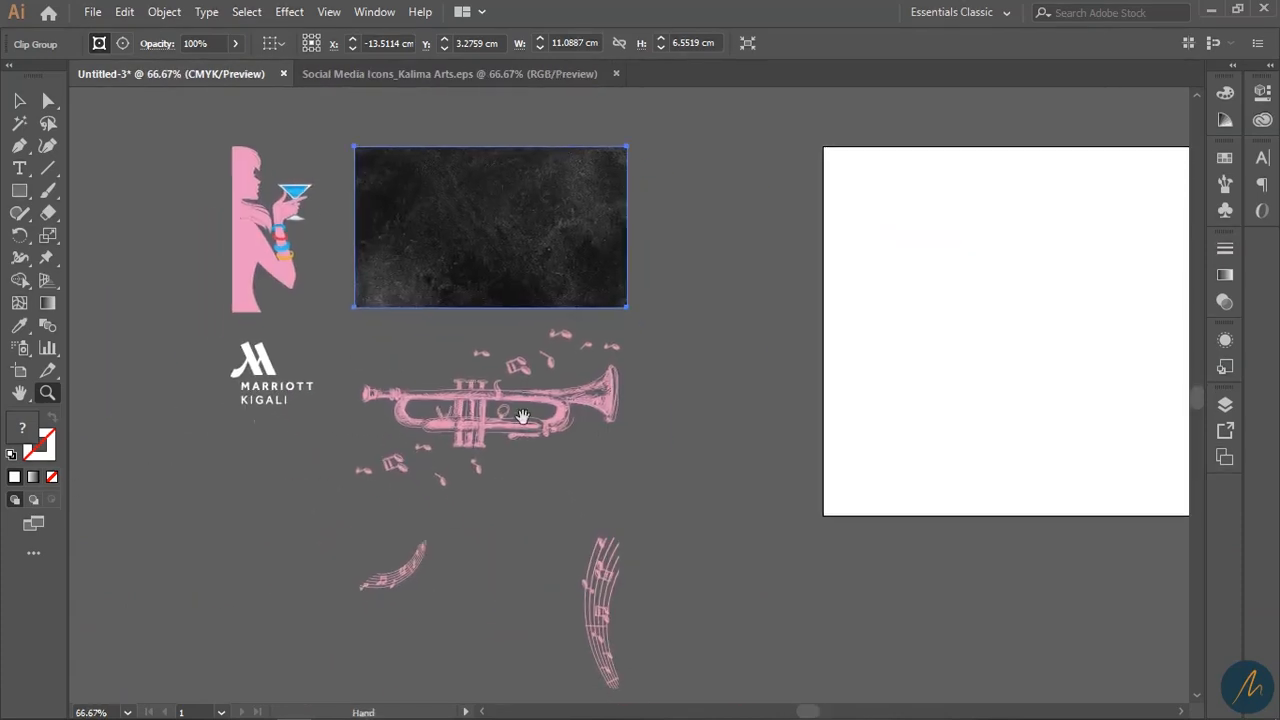
{"action": "left_click_drag", "start_coordinate": [778, 509], "coordinate": [686, 442]}
{"action": "left_click_drag", "start_coordinate": [857, 391], "coordinate": [679, 486]}
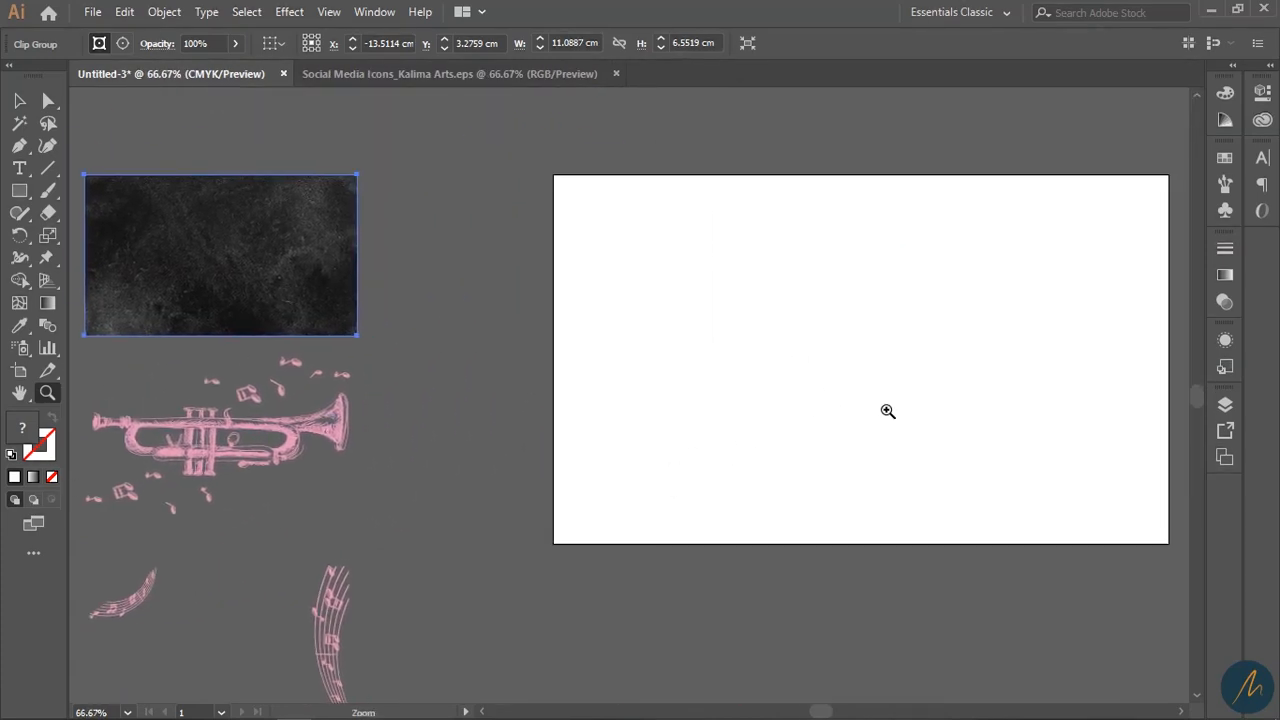
{"action": "left_click_drag", "start_coordinate": [757, 409], "coordinate": [632, 411]}
Step: Move the dark texture image onto the artboard and enlarge it to about 25.8 × 15.3 cm, covering the artboard
{"action": "key", "text": "v"}
{"action": "left_click", "coordinate": [251, 236]}
{"action": "left_click_drag", "start_coordinate": [163, 219], "coordinate": [629, 229]}
{"action": "left_click_drag", "start_coordinate": [700, 338], "coordinate": [990, 516]}
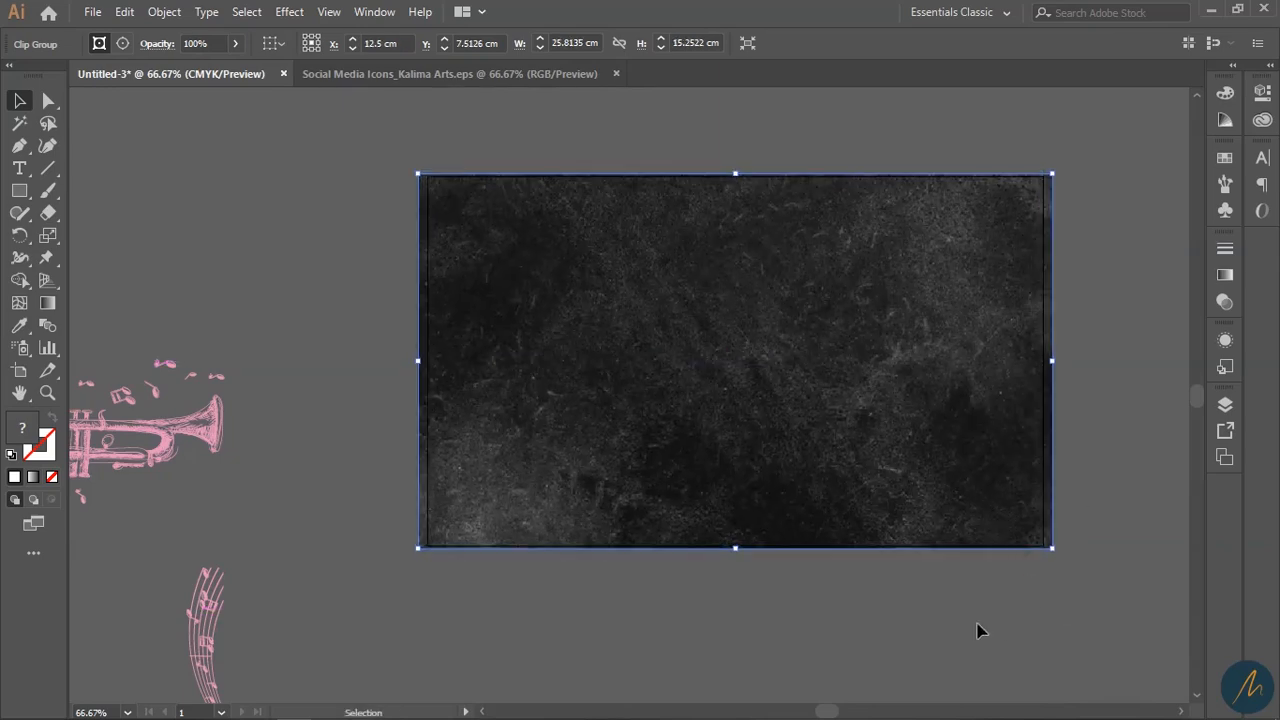
{"action": "left_click", "coordinate": [931, 633]}
Step: Draw a rectangle over the dark texture, extending slightly past the artboard edges
{"action": "key", "text": "z"}
{"action": "left_click", "coordinate": [789, 309]}
{"action": "left_click_drag", "start_coordinate": [846, 511], "coordinate": [908, 402]}
{"action": "left_click", "coordinate": [813, 413], "text": "alt"}
{"action": "left_click_drag", "start_coordinate": [818, 444], "coordinate": [939, 494]}
{"action": "left_click", "coordinate": [16, 193]}
{"action": "left_click_drag", "start_coordinate": [300, 217], "coordinate": [929, 596]}
Step: Fill the new rectangle with the colour #4E0E38 and deselect it
{"action": "double_click", "coordinate": [24, 428]}
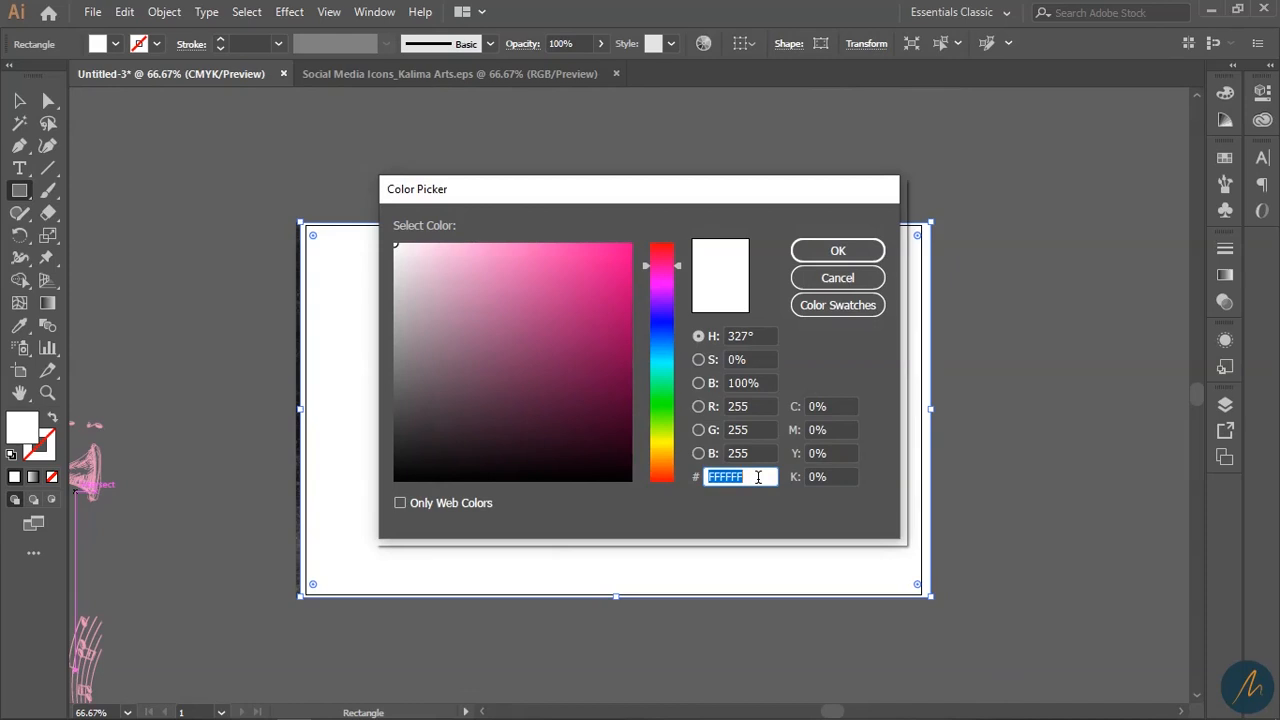
{"action": "type", "text": "4E0E38"}
{"action": "left_click", "coordinate": [840, 250]}
{"action": "key", "text": "v"}
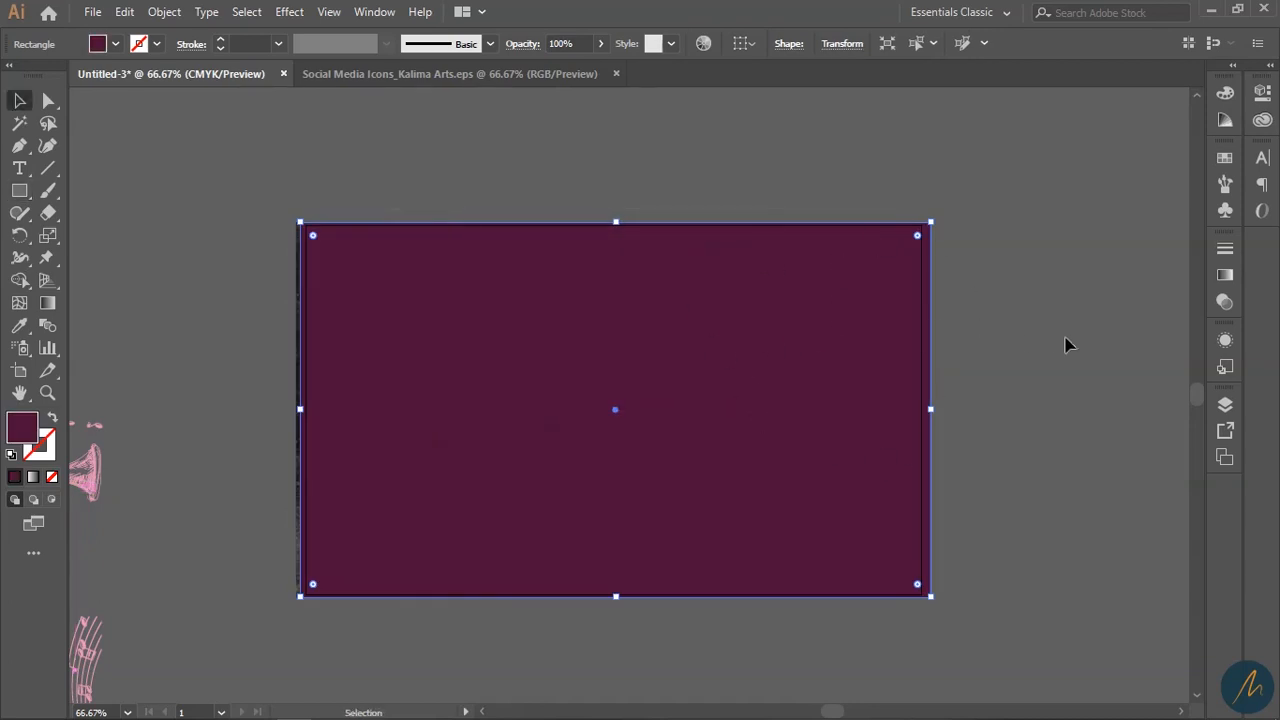
{"action": "left_click", "coordinate": [972, 347]}
Step: Move the woman silhouette with the cocktail glass into the artboard's upper-left corner and bring it in front of the purple rectangle
{"action": "key", "text": "z"}
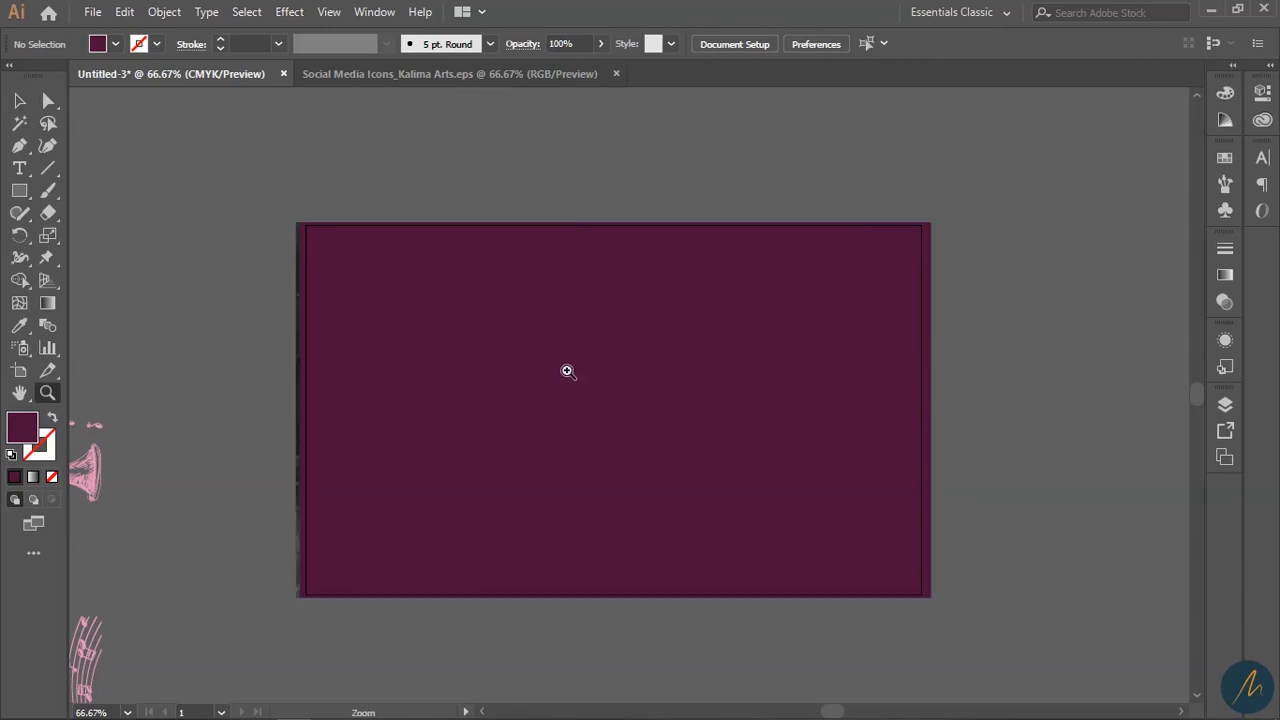
{"action": "left_click", "coordinate": [539, 385], "text": "alt"}
{"action": "left_click_drag", "start_coordinate": [563, 440], "coordinate": [813, 366]}
{"action": "key", "text": "v"}
{"action": "left_click_drag", "start_coordinate": [267, 266], "coordinate": [706, 266]}
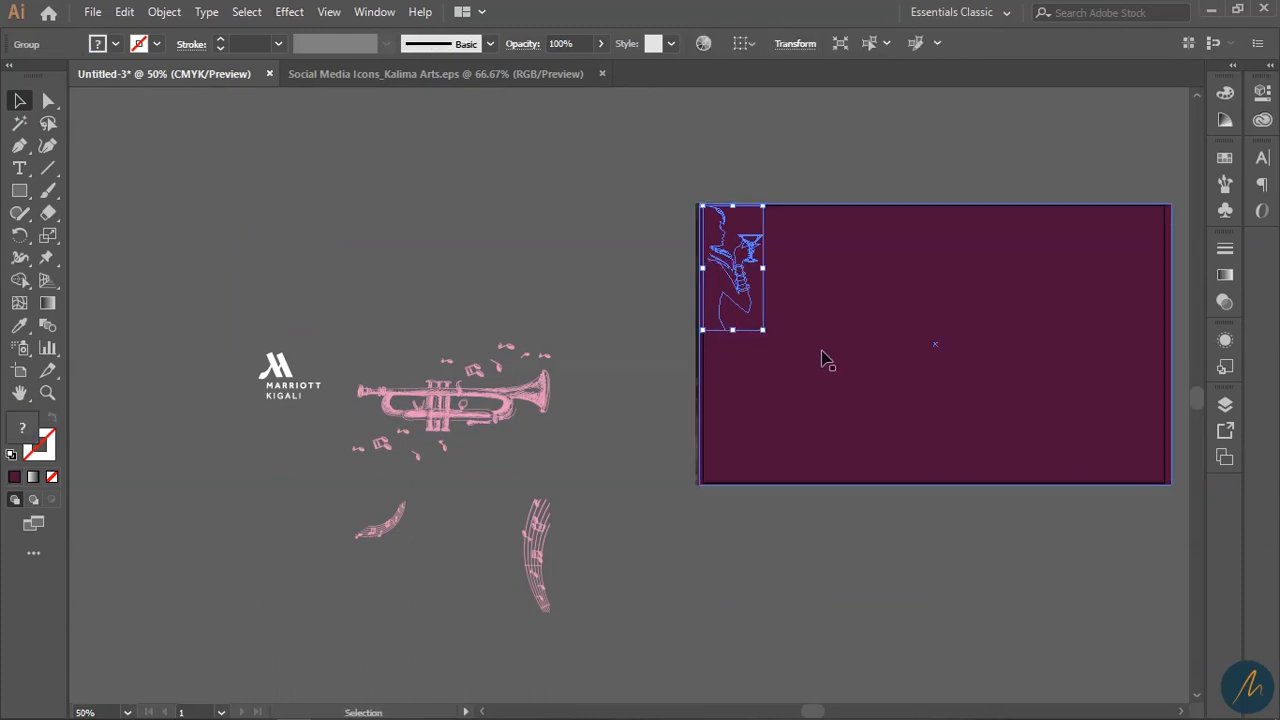
{"action": "key", "text": "a"}
{"action": "key", "text": "ctrl"}
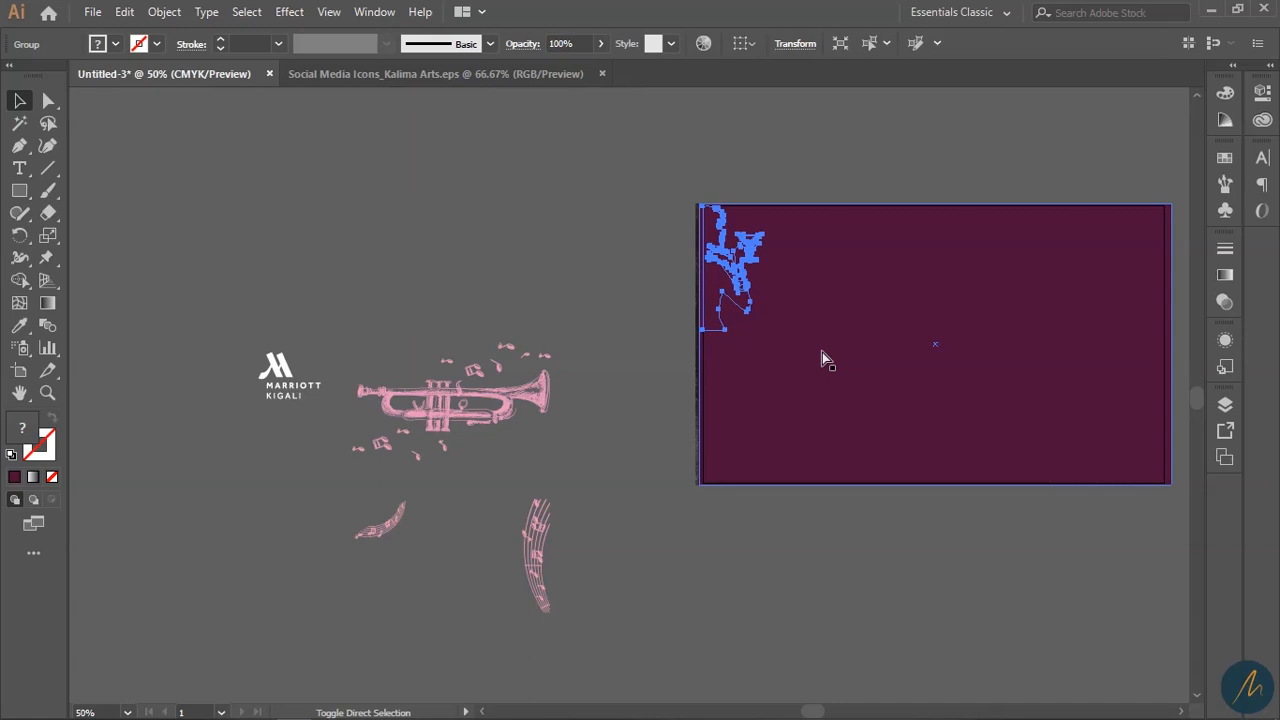
{"action": "key", "text": "v"}
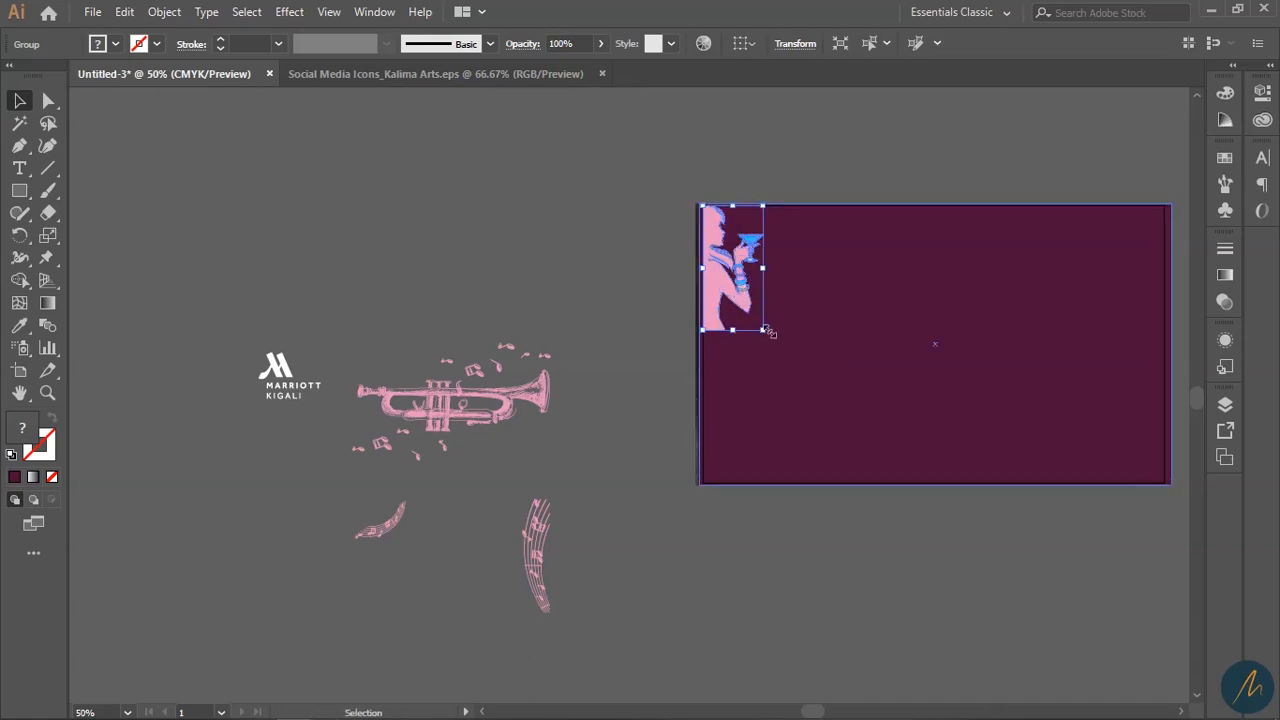
Step: Enlarge the woman silhouette along the artboard's left edge, from the lower edge to a little below the upper edge
{"action": "left_click_drag", "start_coordinate": [767, 338], "coordinate": [840, 486]}
{"action": "left_click_drag", "start_coordinate": [836, 205], "coordinate": [840, 240]}
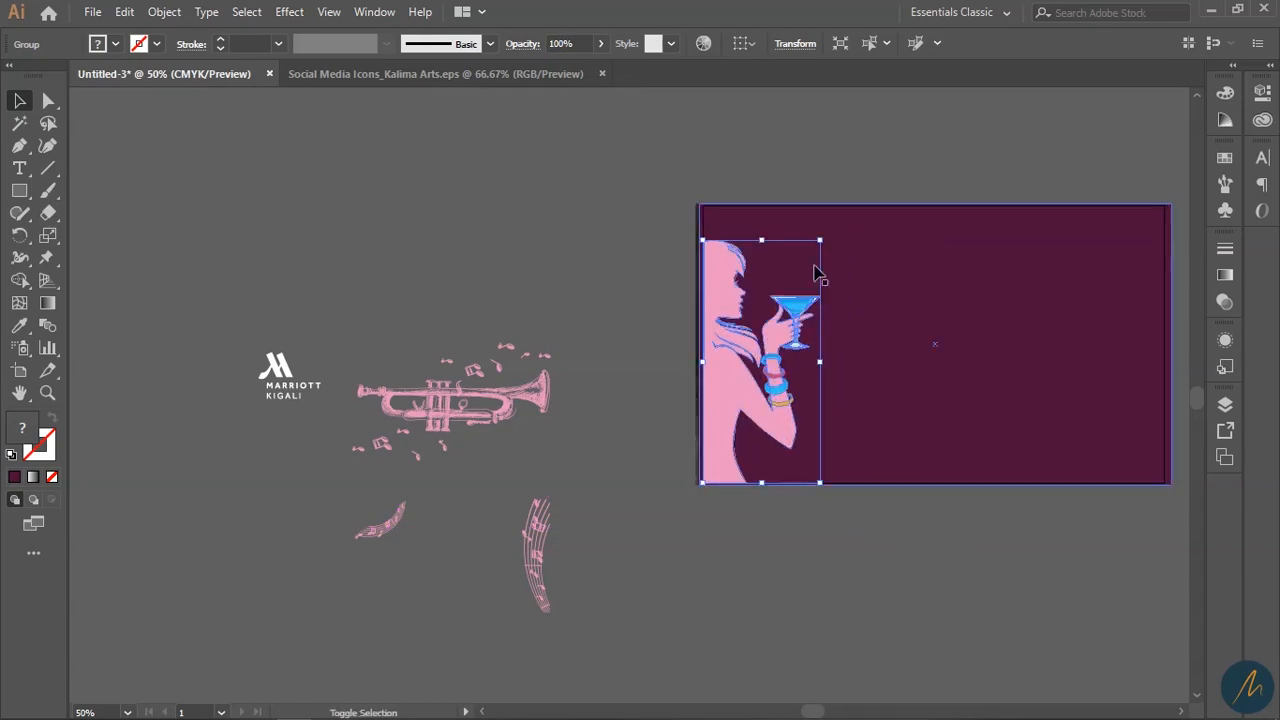
{"action": "left_click", "coordinate": [575, 368]}
Step: Try the purple rectangle over the texture at 75% opacity and at 65% opacity
{"action": "key", "text": "space"}
{"action": "left_click_drag", "start_coordinate": [728, 570], "coordinate": [600, 563]}
{"action": "left_click", "coordinate": [280, 381]}
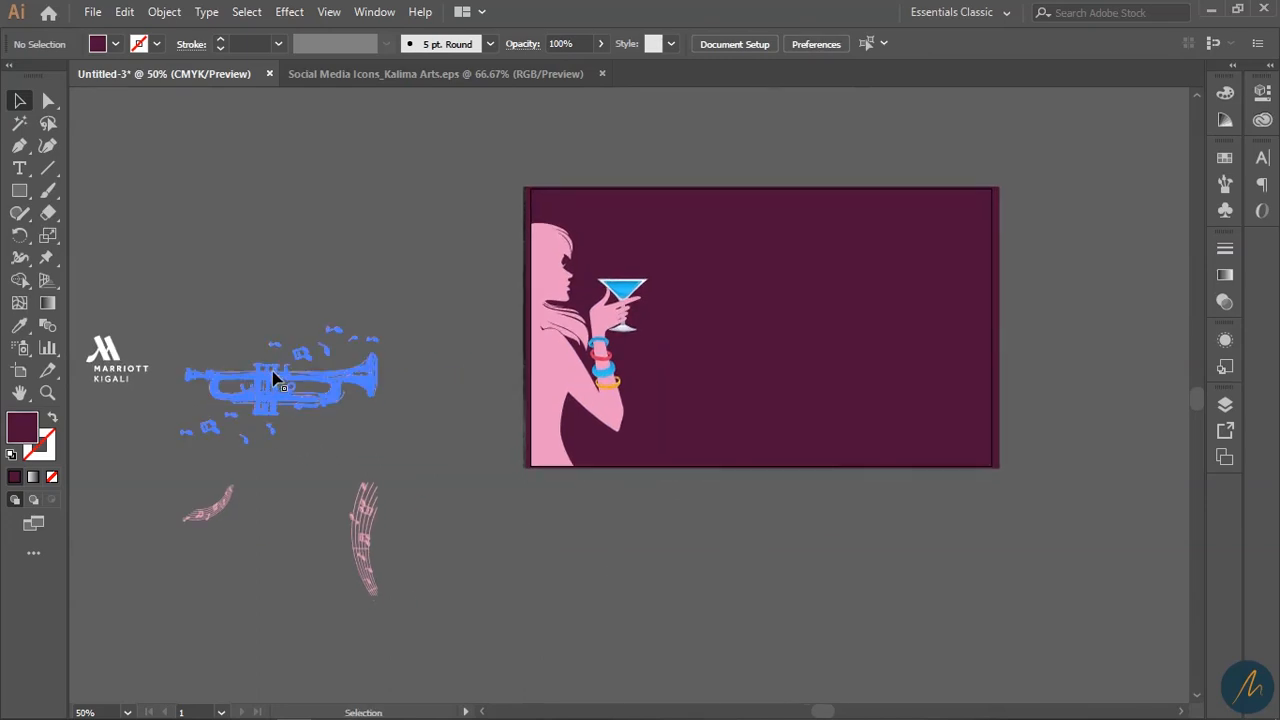
{"action": "left_click", "coordinate": [473, 566]}
{"action": "left_click", "coordinate": [826, 274]}
{"action": "left_click", "coordinate": [569, 42]}
{"action": "type", "text": "7"}
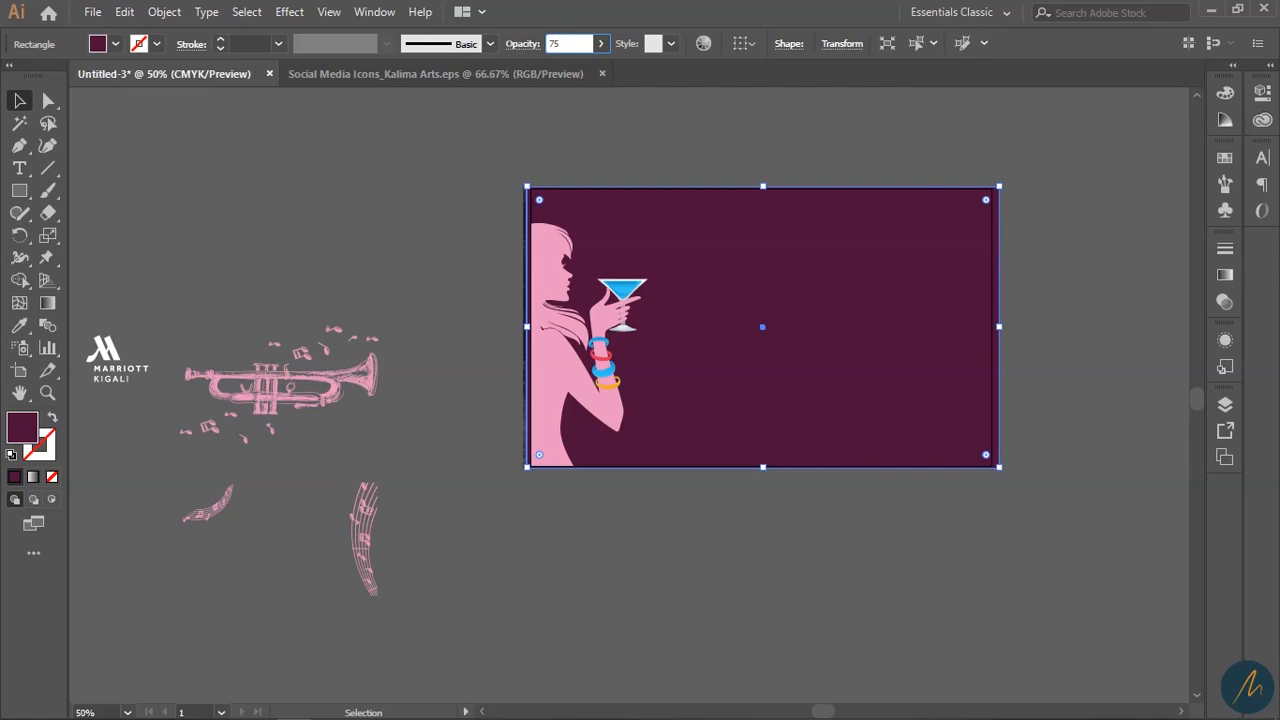
{"action": "type", "text": "5"}
{"action": "key", "text": "Return"}
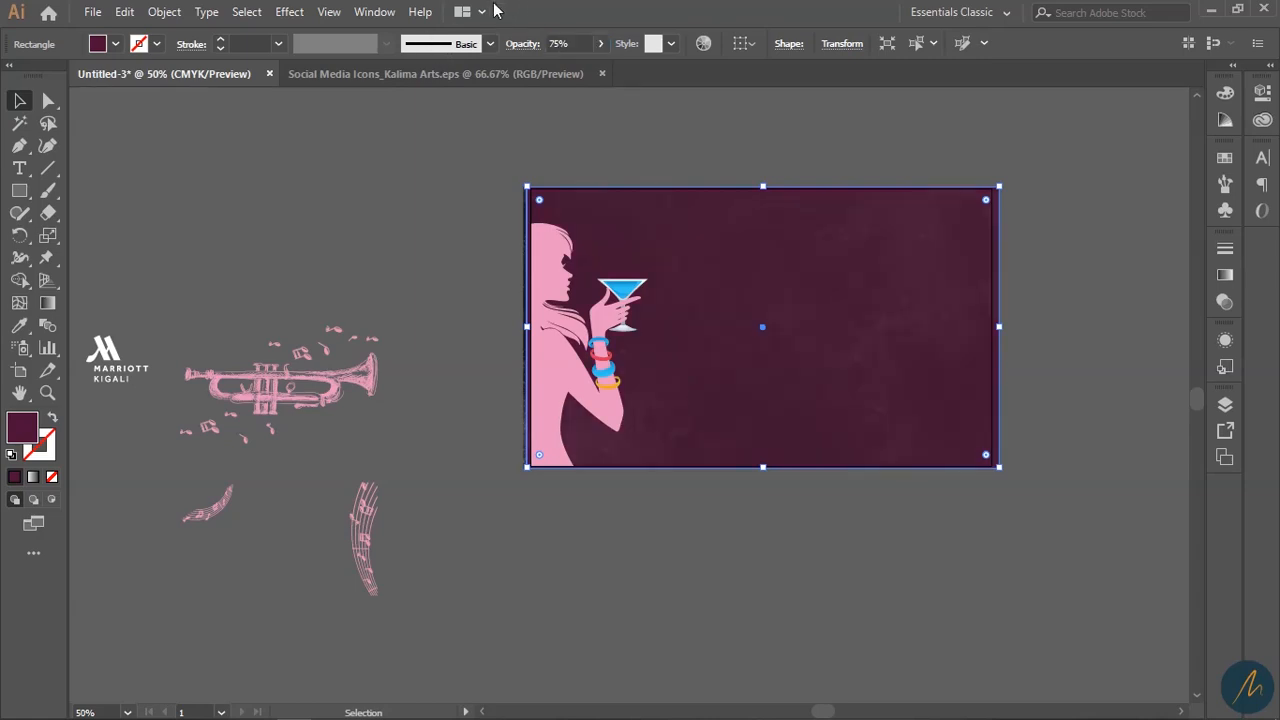
{"action": "type", "text": "65"}
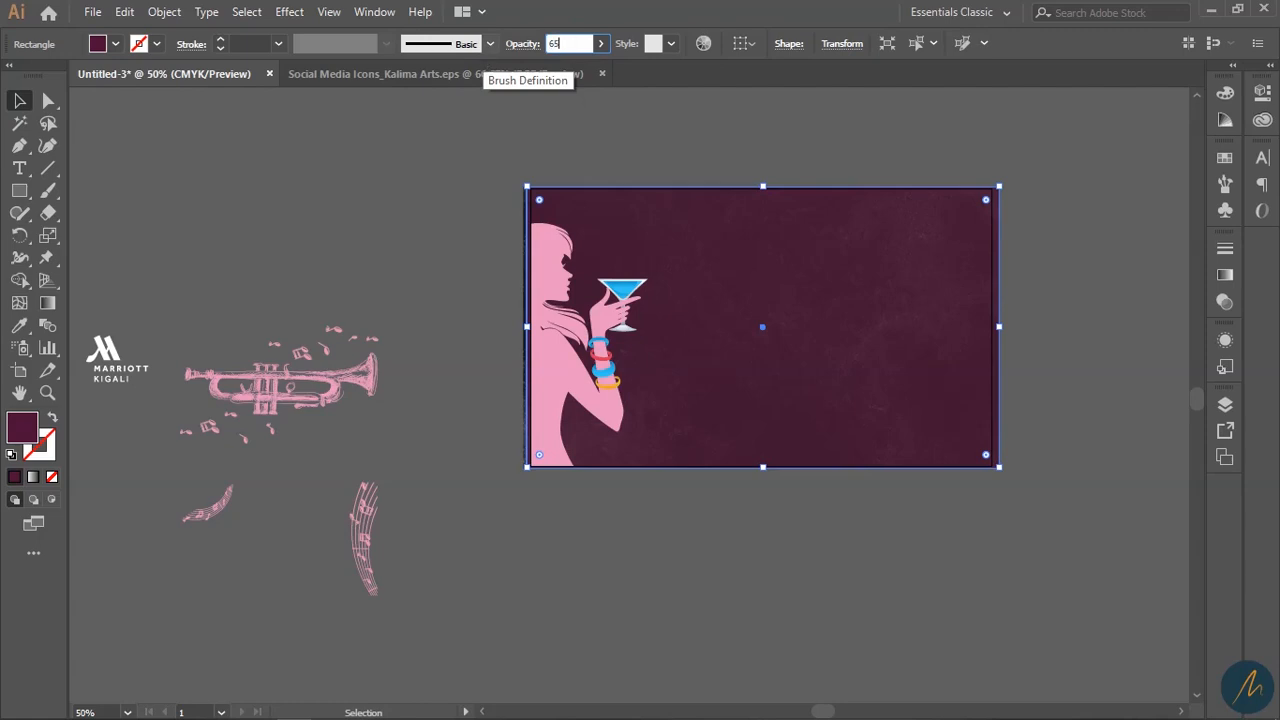
{"action": "key", "text": "Return"}
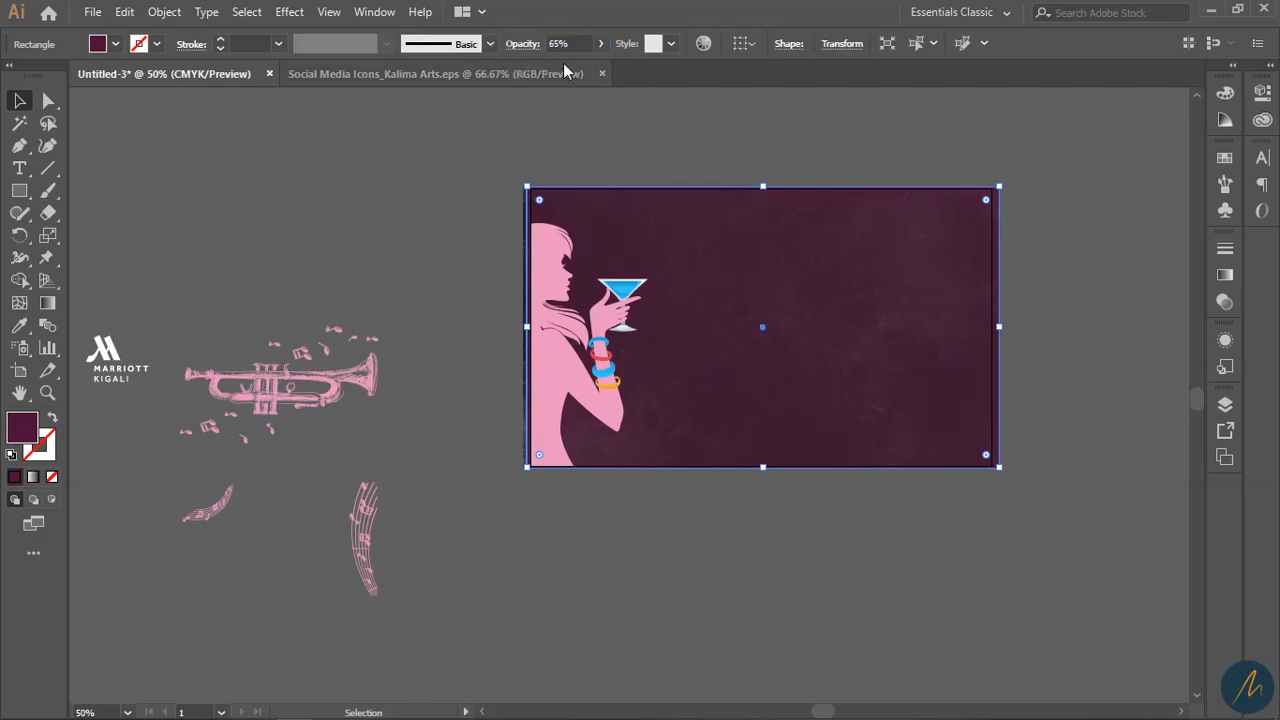
Step: Set the purple rectangle's opacity to 68% and deselect it
{"action": "left_click", "coordinate": [545, 43]}
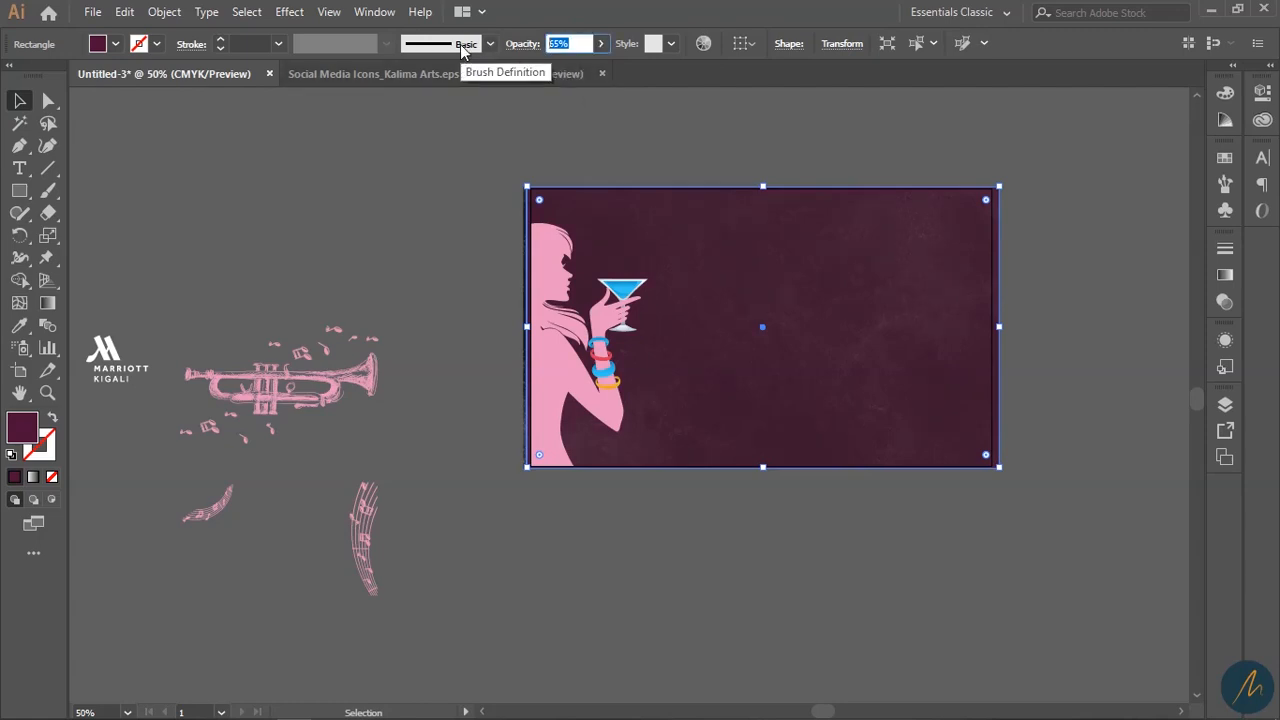
{"action": "type", "text": "68"}
{"action": "key", "text": "Return"}
{"action": "left_click", "coordinate": [670, 115]}
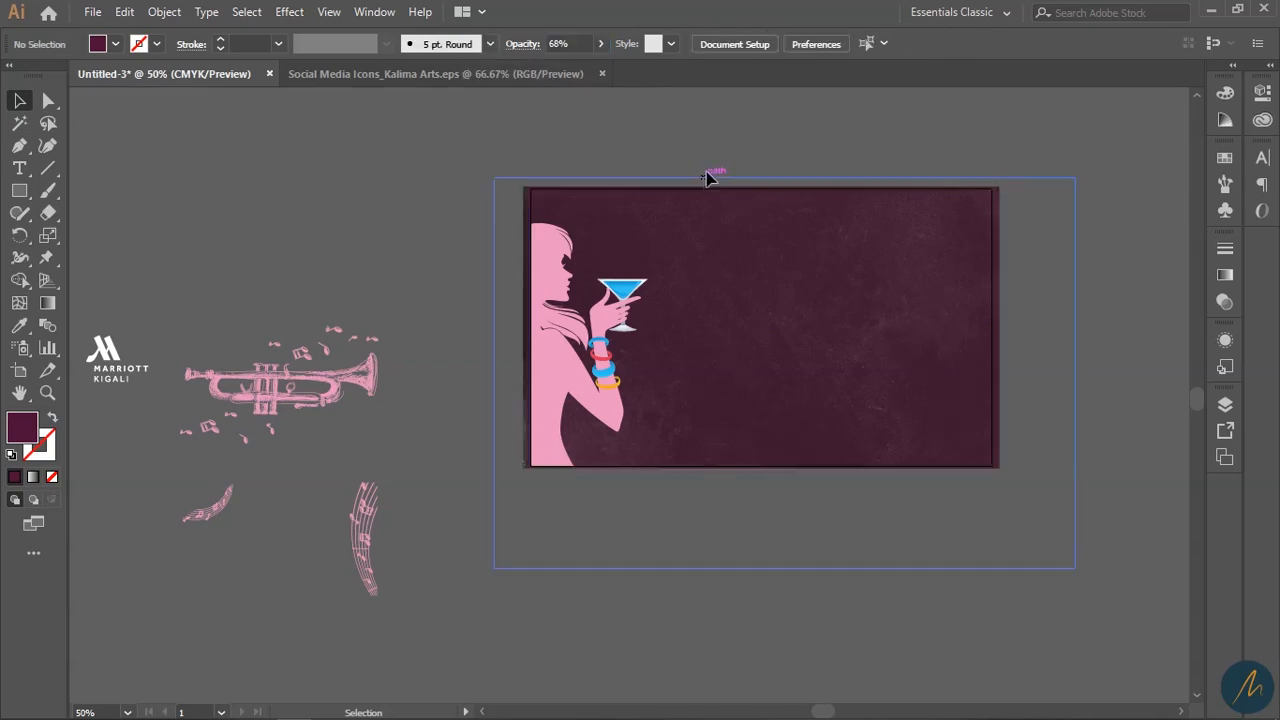
Step: Move the trumpet drawing onto the middle of the artboard, between the woman's glass and the right edge
{"action": "key", "text": "z"}
{"action": "left_click", "coordinate": [764, 360]}
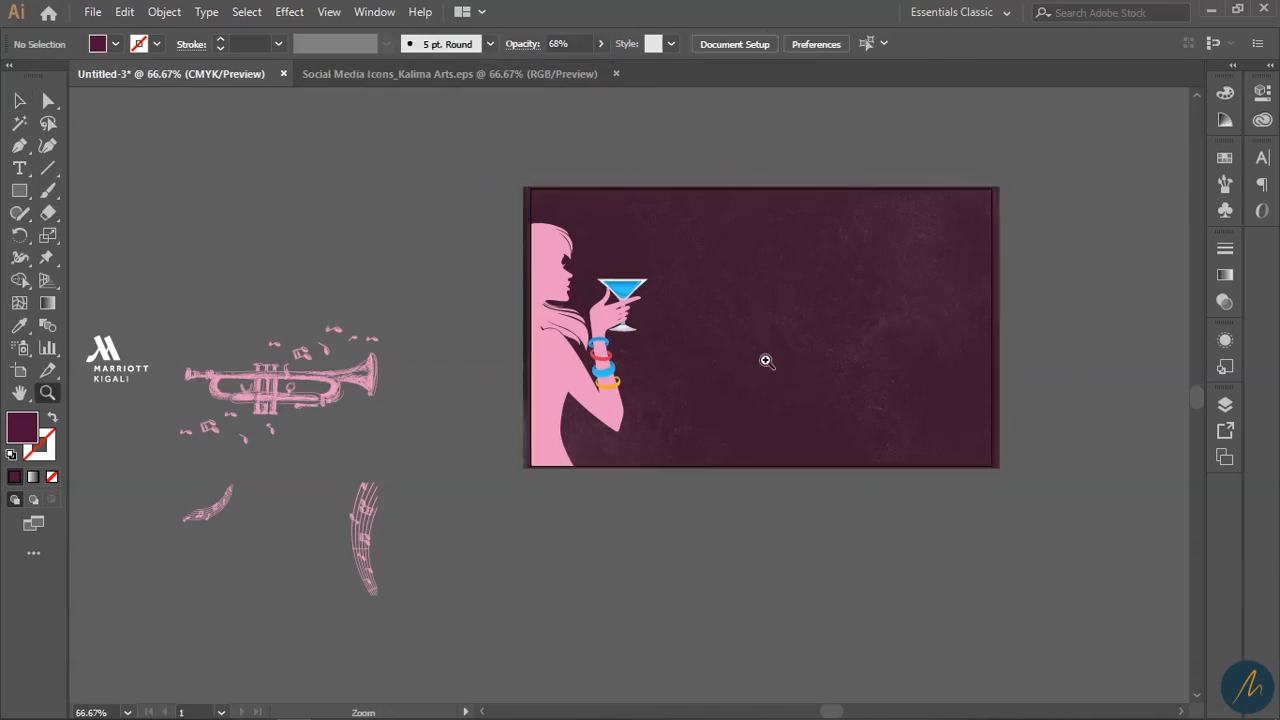
{"action": "key", "text": "v"}
{"action": "left_click_drag", "start_coordinate": [133, 375], "coordinate": [849, 337]}
{"action": "left_click_drag", "start_coordinate": [908, 407], "coordinate": [920, 427]}
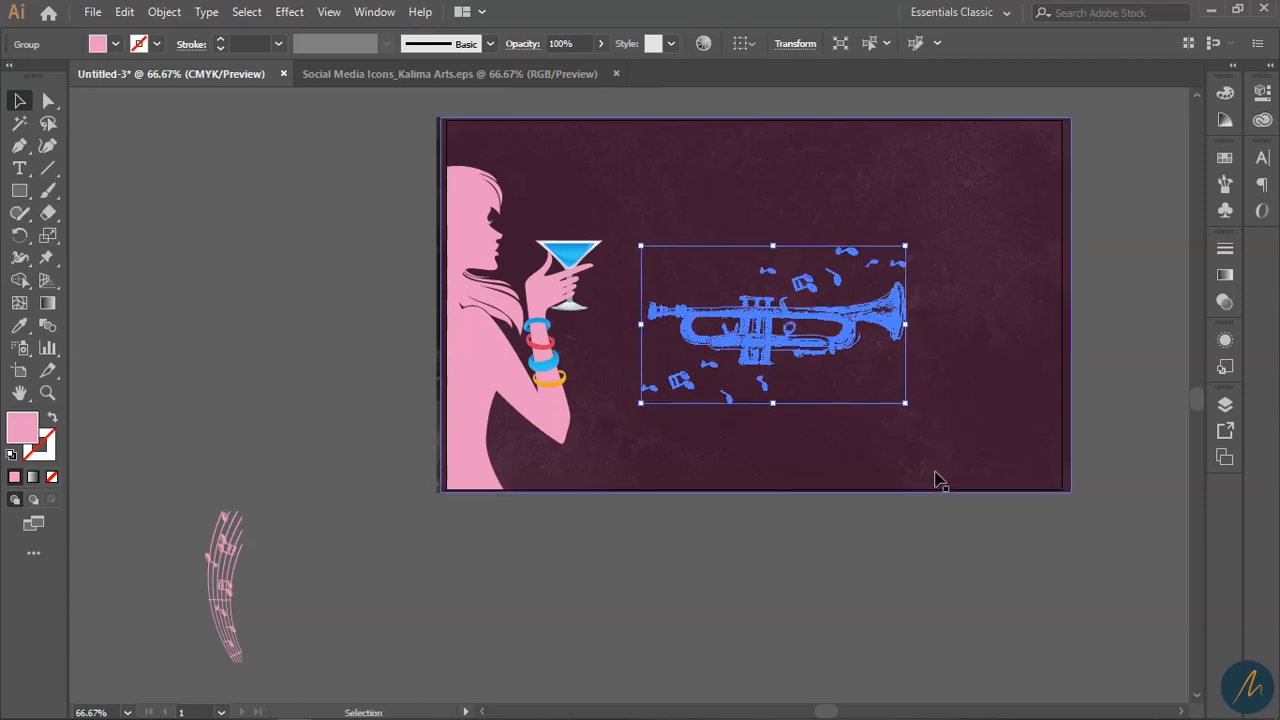
{"action": "left_click", "coordinate": [890, 576]}
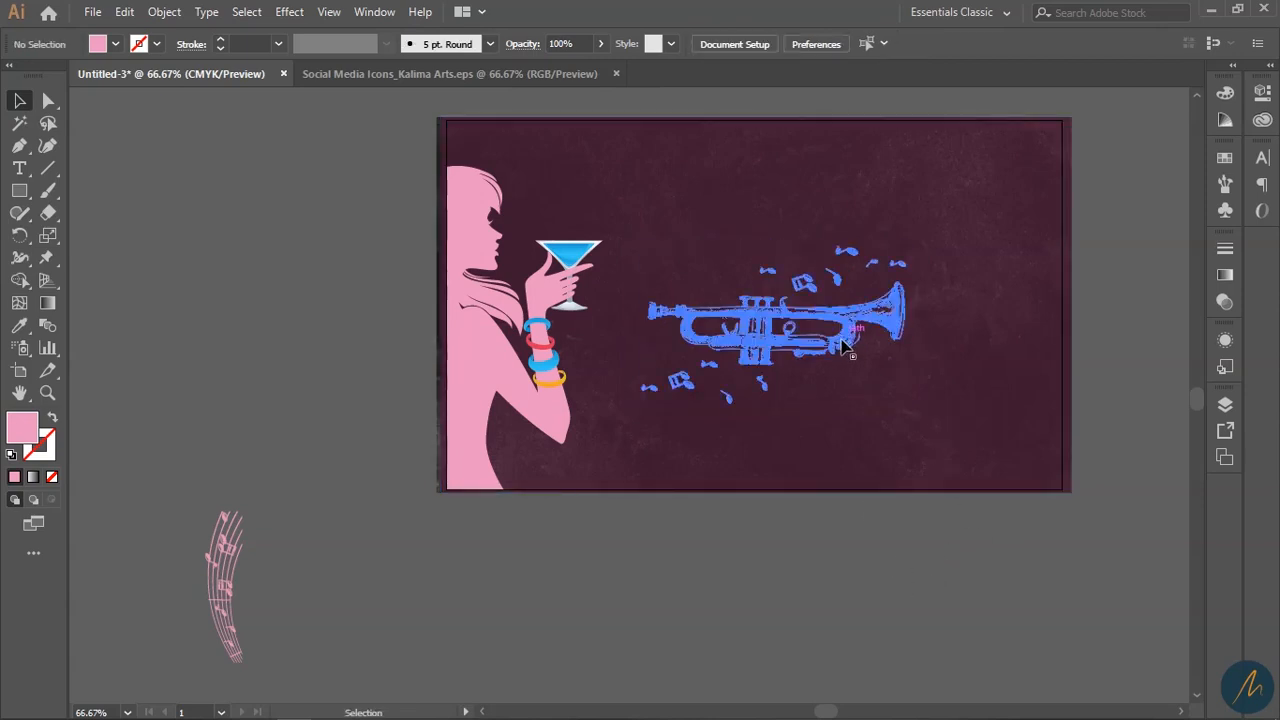
Step: Set the trumpet drawing's opacity to 25% and deselect it
{"action": "left_click", "coordinate": [843, 345]}
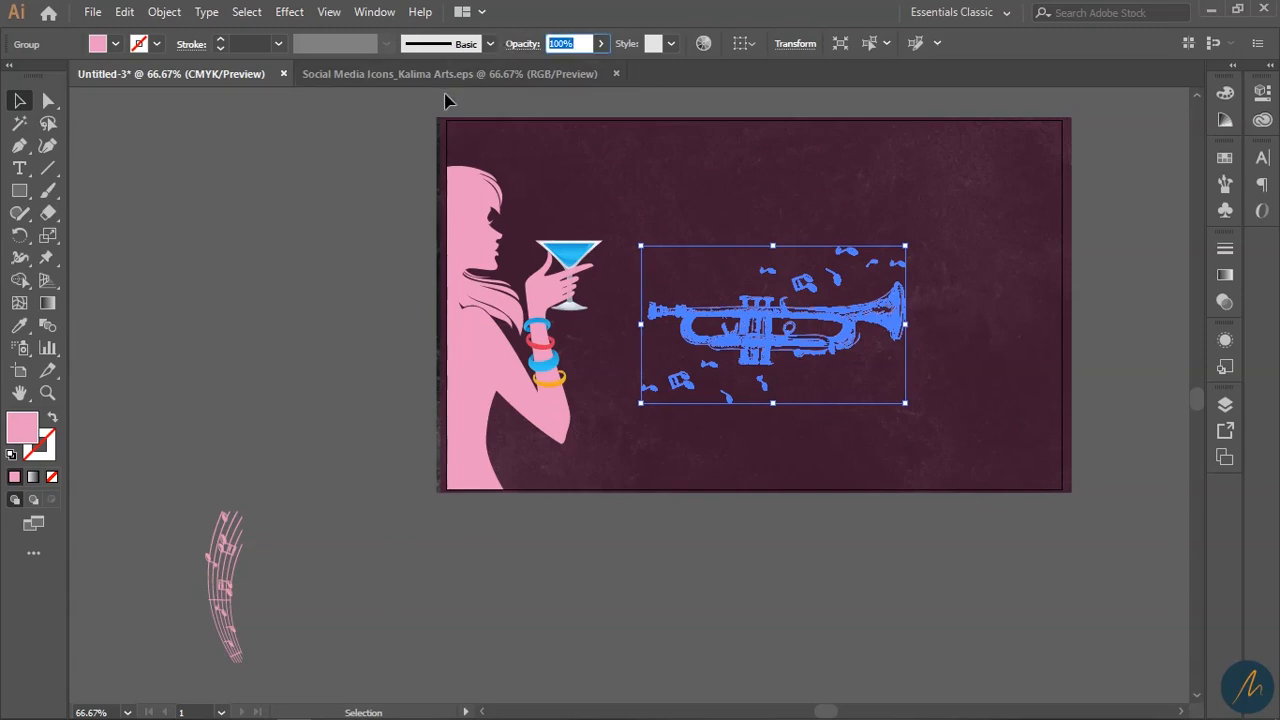
{"action": "type", "text": "25"}
{"action": "key", "text": "Return"}
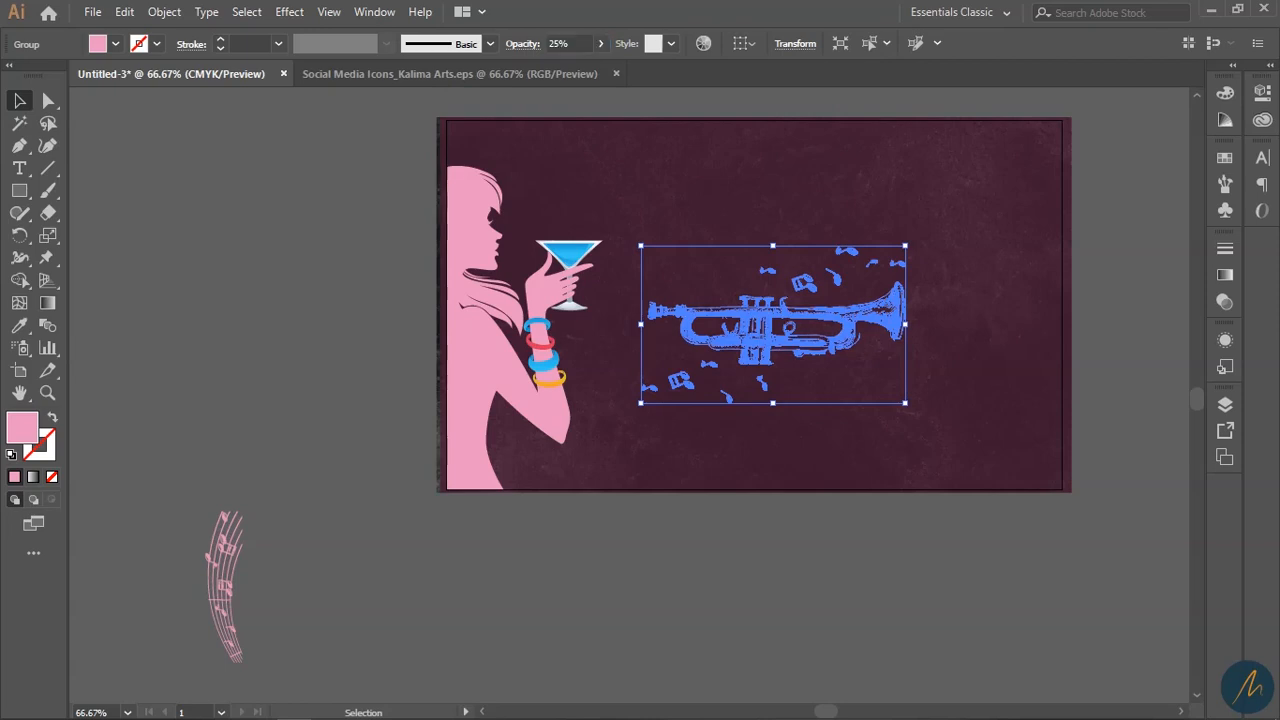
{"action": "left_click", "coordinate": [741, 517]}
Step: Move the tall curved music staff onto the artboard's upper-right area
{"action": "key", "text": "space"}
{"action": "left_click_drag", "start_coordinate": [496, 584], "coordinate": [650, 525]}
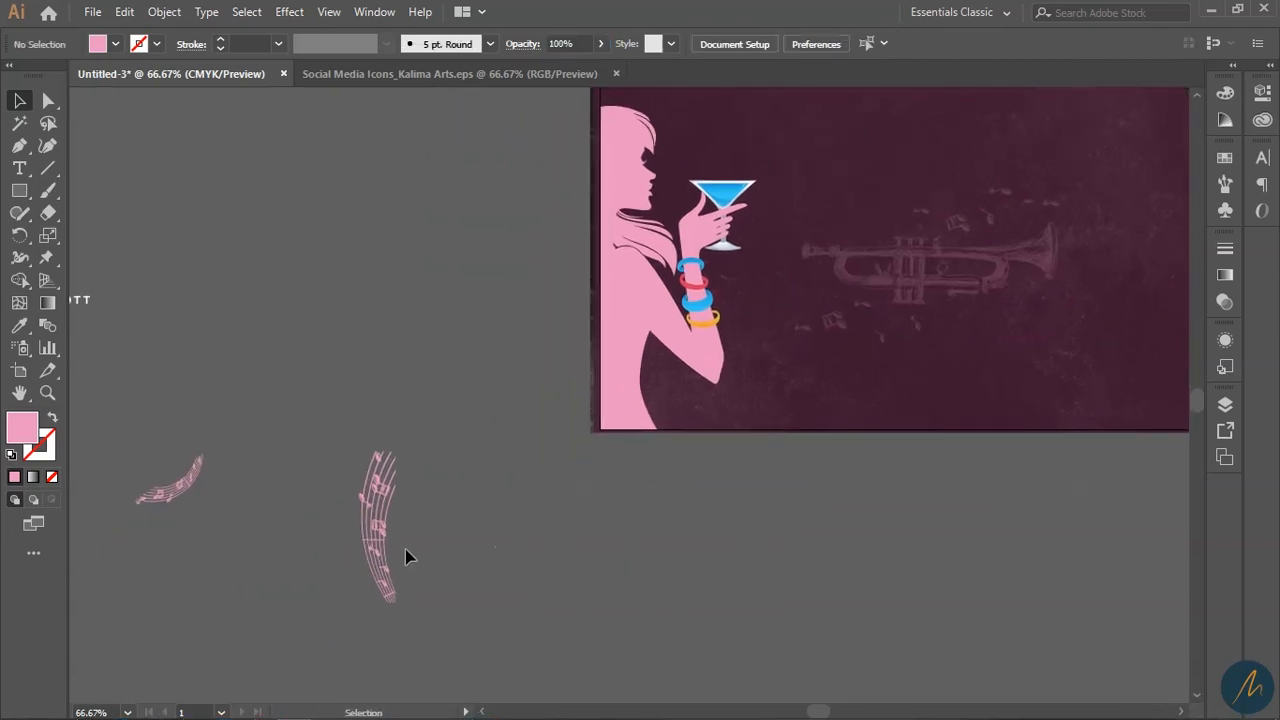
{"action": "left_click_drag", "start_coordinate": [386, 558], "coordinate": [906, 530]}
{"action": "key", "text": "space"}
{"action": "left_click_drag", "start_coordinate": [906, 530], "coordinate": [843, 537]}
{"action": "key", "text": "ctrl+z"}
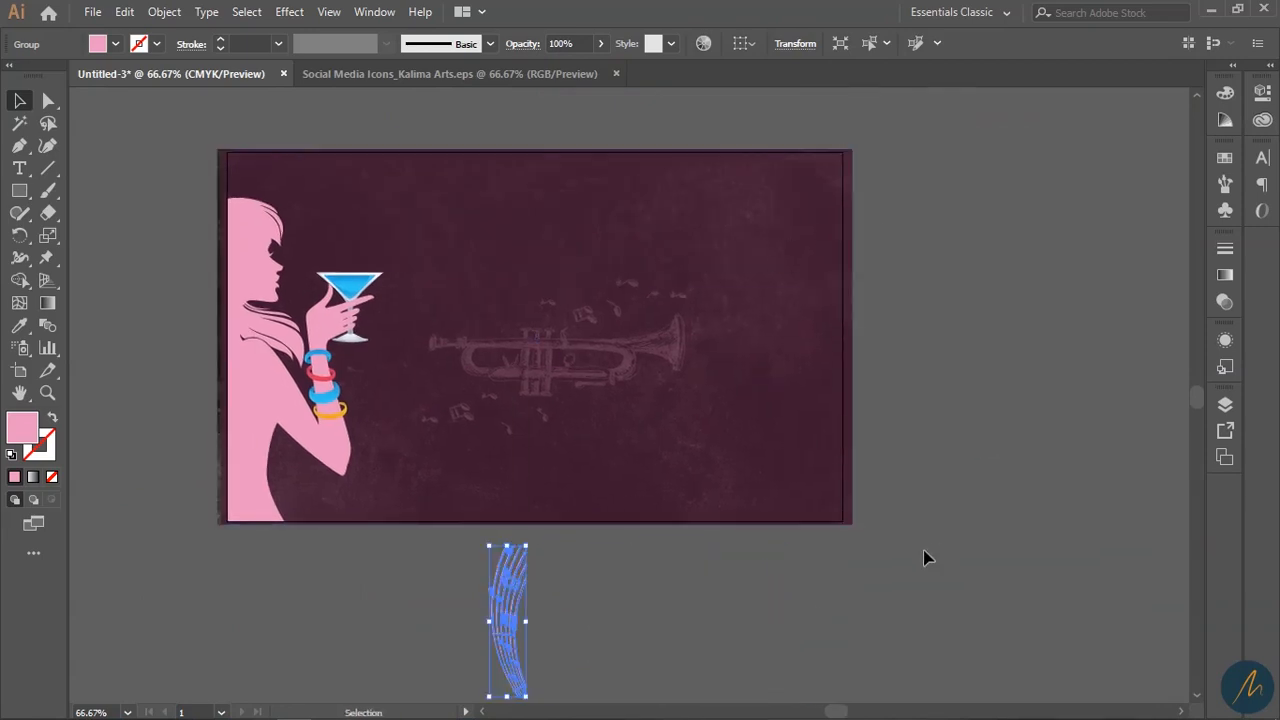
{"action": "left_click", "coordinate": [923, 557]}
{"action": "left_click_drag", "start_coordinate": [523, 606], "coordinate": [794, 201]}
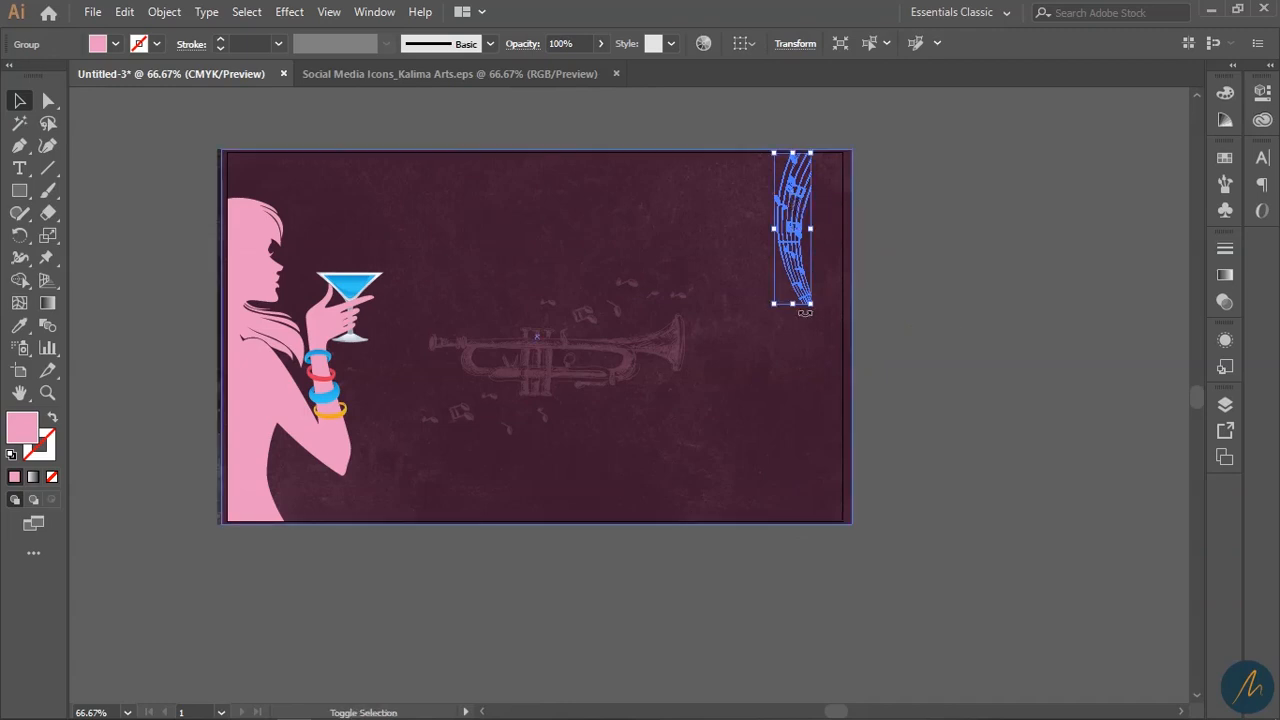
Step: Enlarge the music staff to roughly three quarters of the artboard's height and align it with the upper-right corner
{"action": "left_click_drag", "start_coordinate": [794, 311], "coordinate": [823, 413]}
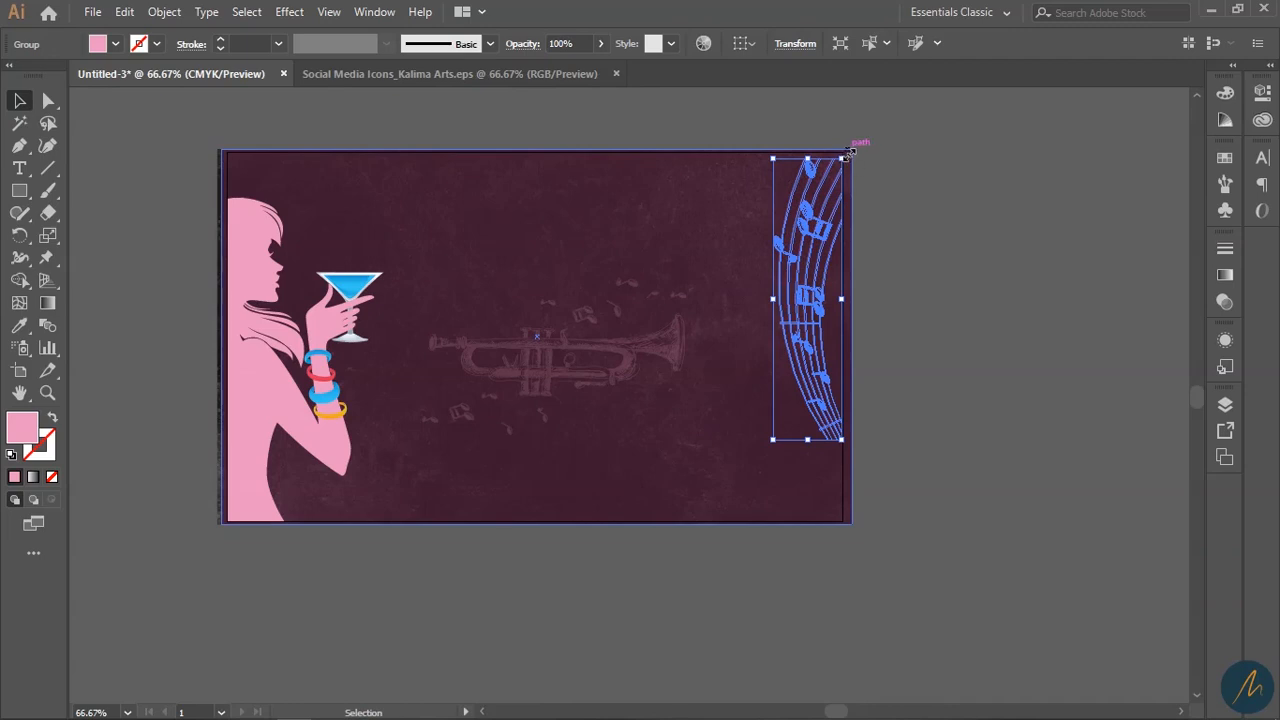
{"action": "mouse_move", "coordinate": [850, 155]}
{"action": "left_mouse_down"}
{"action": "mouse_move", "coordinate": [851, 135]}
{"action": "mouse_move", "coordinate": [852, 151]}
{"action": "left_mouse_up"}
{"action": "left_click_drag", "start_coordinate": [812, 235], "coordinate": [819, 229]}
{"action": "left_click", "coordinate": [875, 235]}
Step: Send the purple rectangle and the dark texture together to the back of the stacking order
{"action": "left_click", "coordinate": [812, 302]}
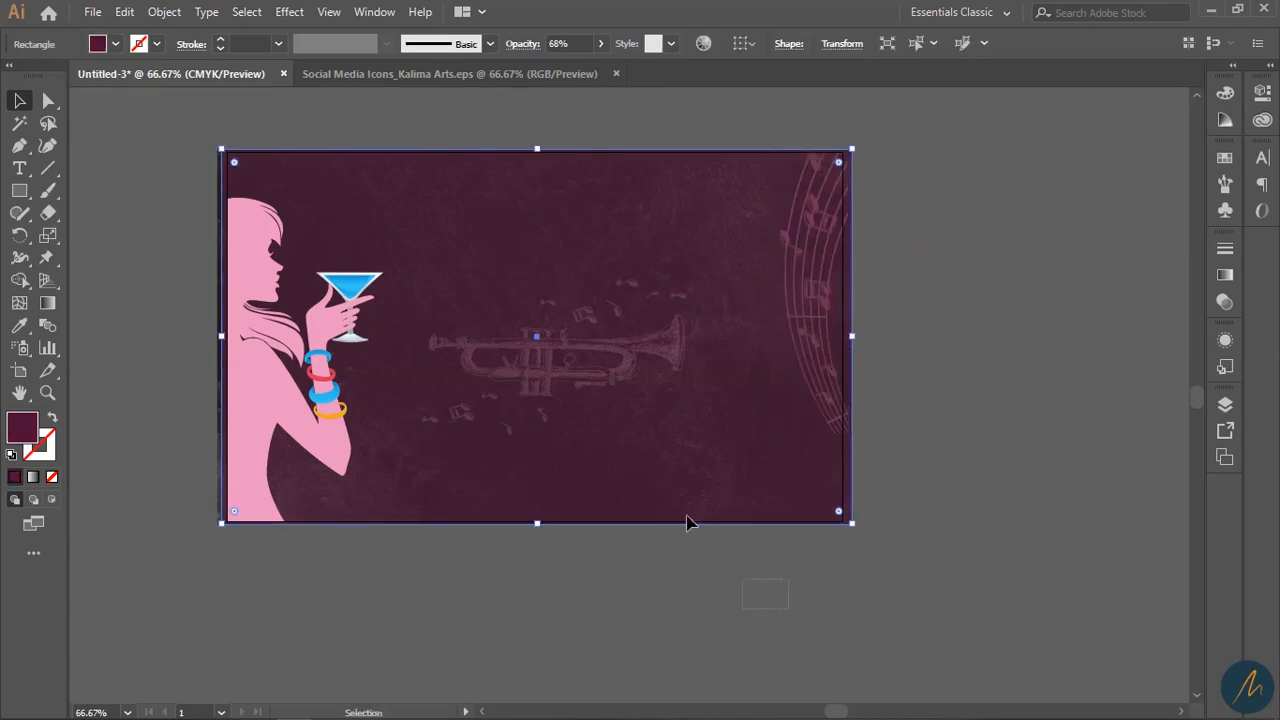
{"action": "key", "text": "ctrl+a"}
{"action": "right_click", "coordinate": [707, 466]}
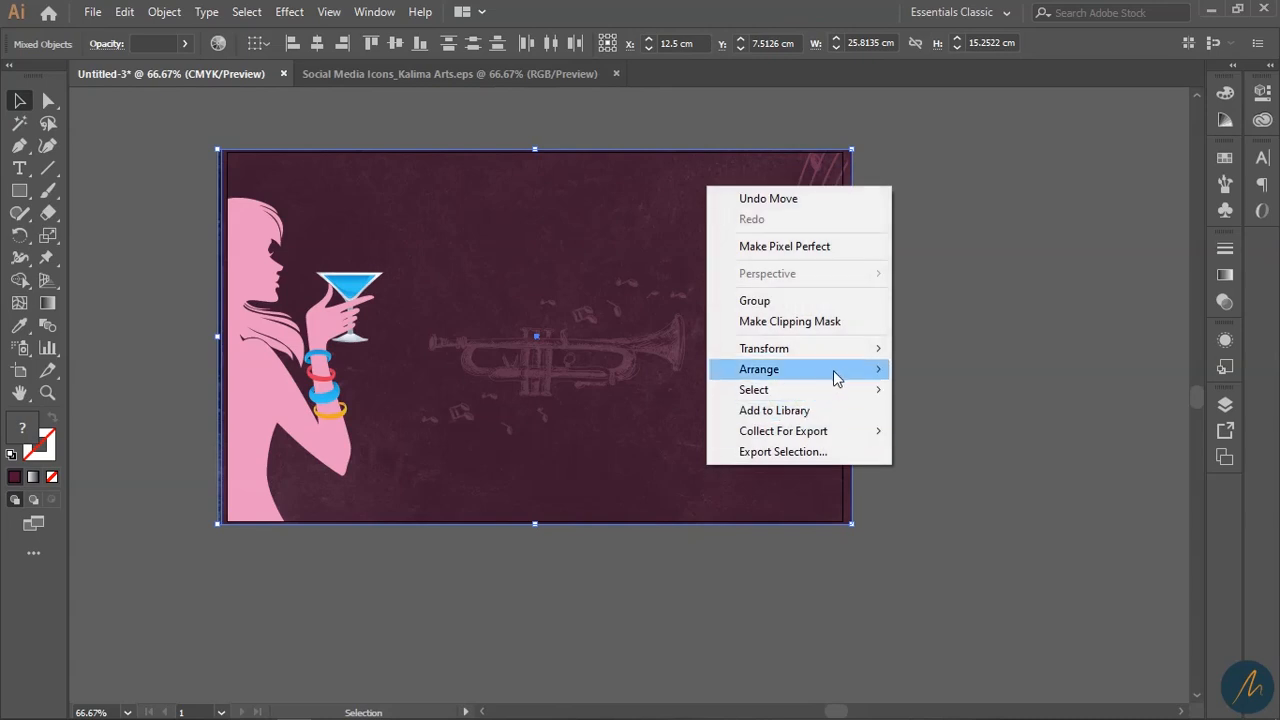
{"action": "mouse_move", "coordinate": [838, 378]}
{"action": "left_click", "coordinate": [955, 432]}
{"action": "left_click", "coordinate": [971, 403]}
Step: Set the music staff's opacity to 20%
{"action": "left_click", "coordinate": [800, 310]}
{"action": "left_click", "coordinate": [580, 44]}
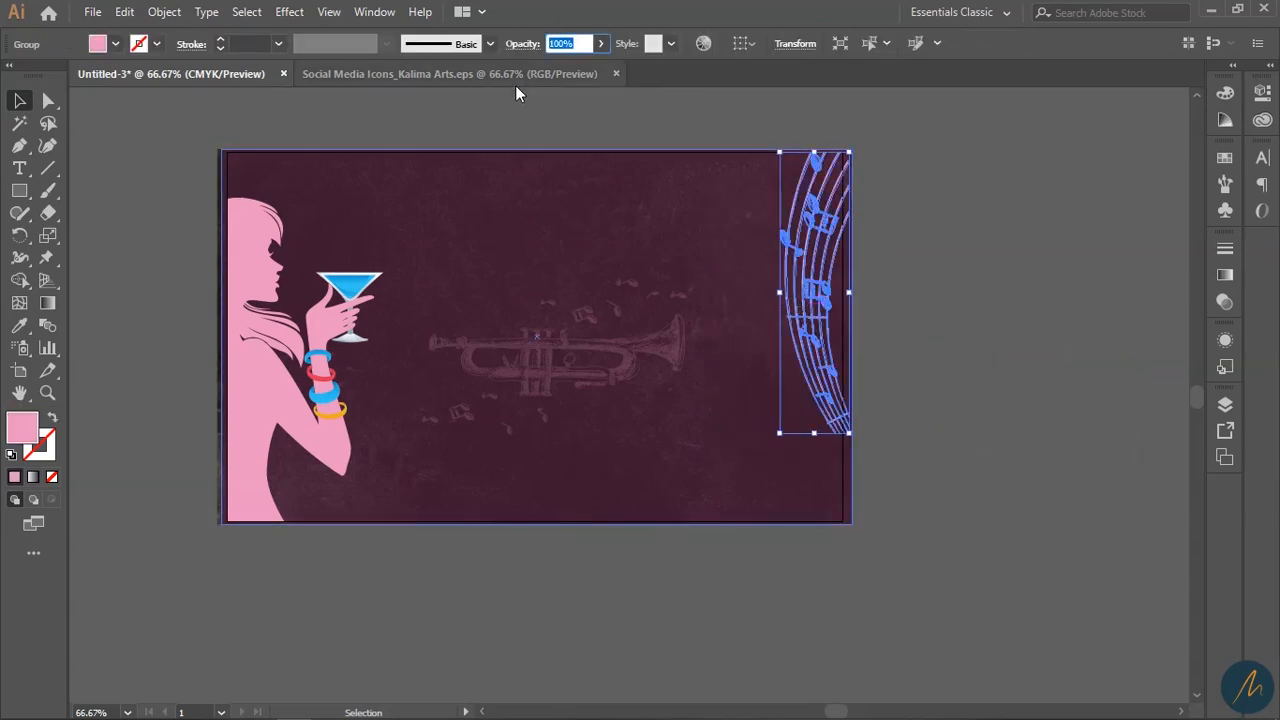
{"action": "type", "text": "30"}
{"action": "key", "text": "Return"}
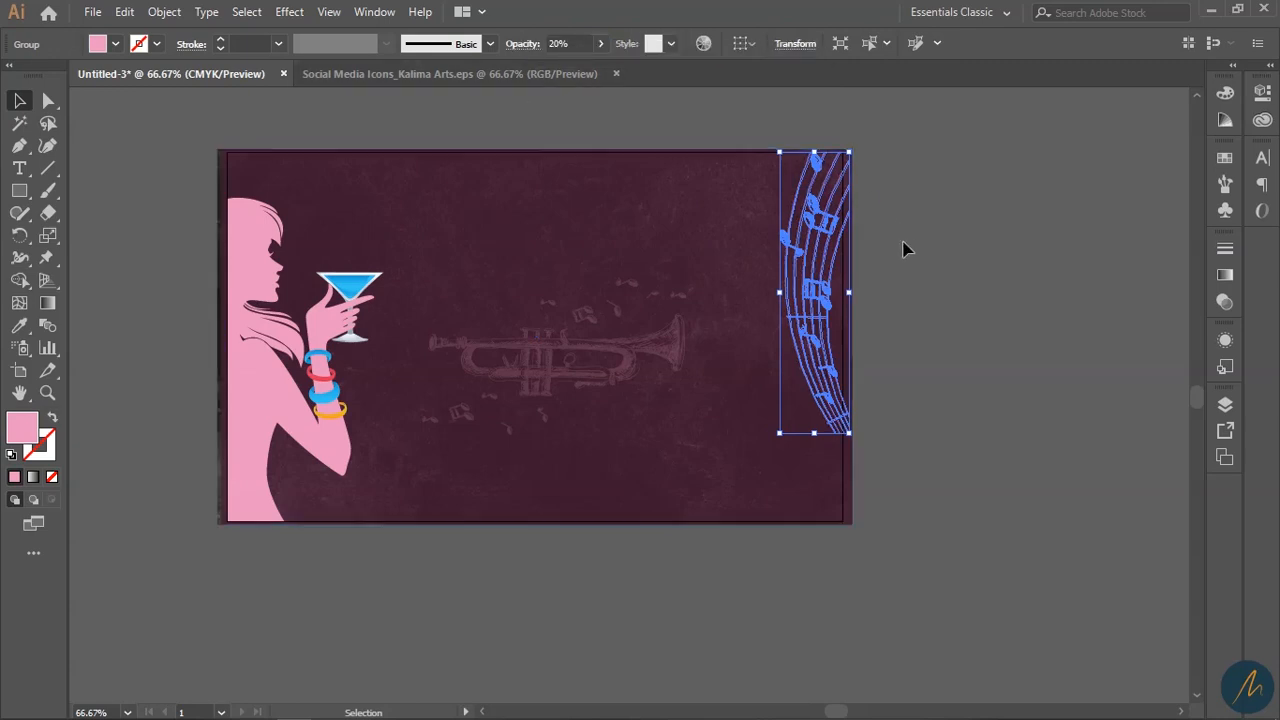
Step: Nudge the music staff inward and enlarge it proportionally to about 3.16 × 12.75 cm
{"action": "left_click", "coordinate": [1036, 178]}
{"action": "left_click_drag", "start_coordinate": [815, 254], "coordinate": [806, 250]}
{"action": "left_click_drag", "start_coordinate": [797, 444], "coordinate": [809, 457]}
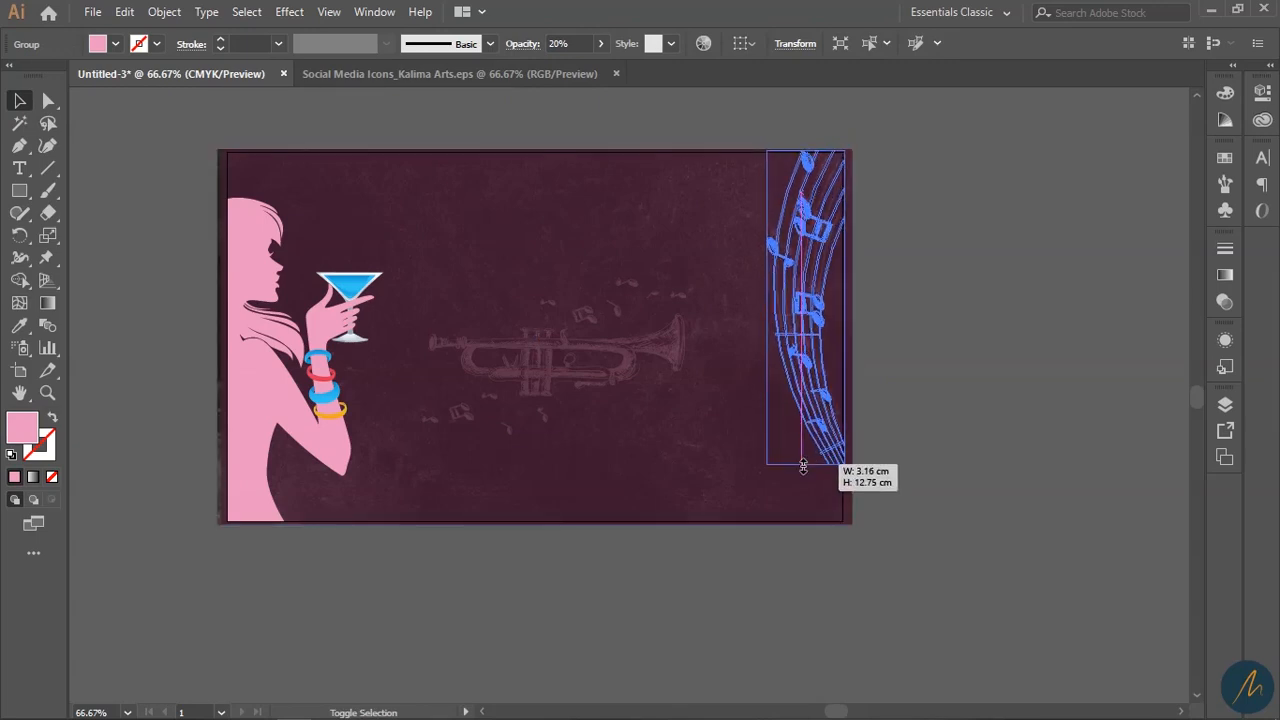
Step: Enlarge the trumpet sketch slightly in the middle of the artboard
{"action": "left_click", "coordinate": [943, 363]}
{"action": "left_click", "coordinate": [821, 300]}
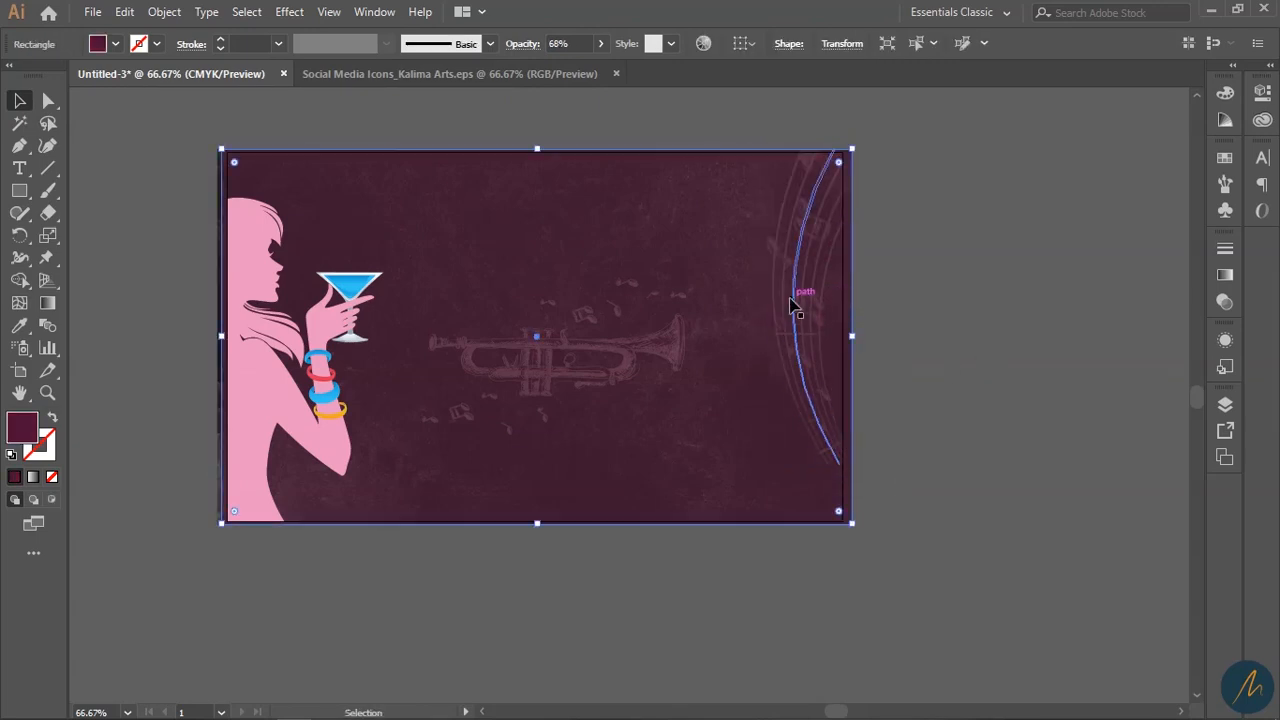
{"action": "left_click", "coordinate": [800, 312]}
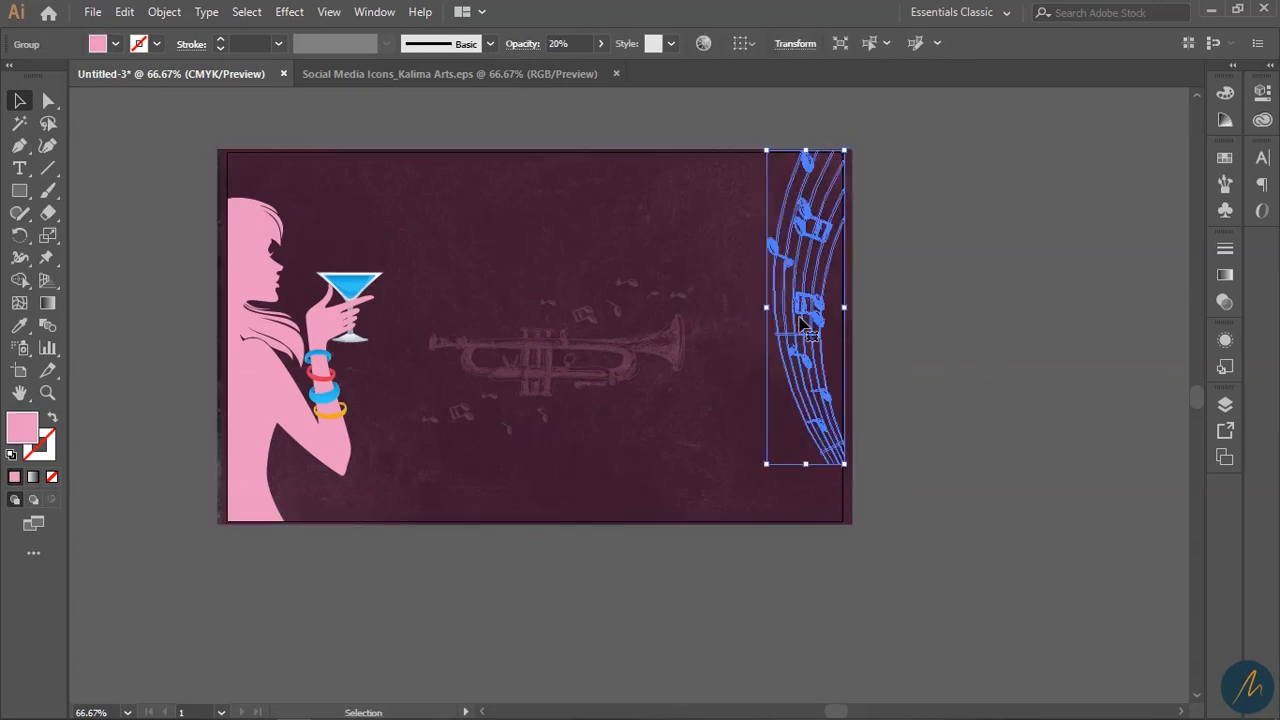
{"action": "left_click", "coordinate": [967, 288]}
{"action": "left_click", "coordinate": [654, 368]}
{"action": "left_click_drag", "start_coordinate": [693, 357], "coordinate": [717, 370]}
{"action": "left_click", "coordinate": [990, 294]}
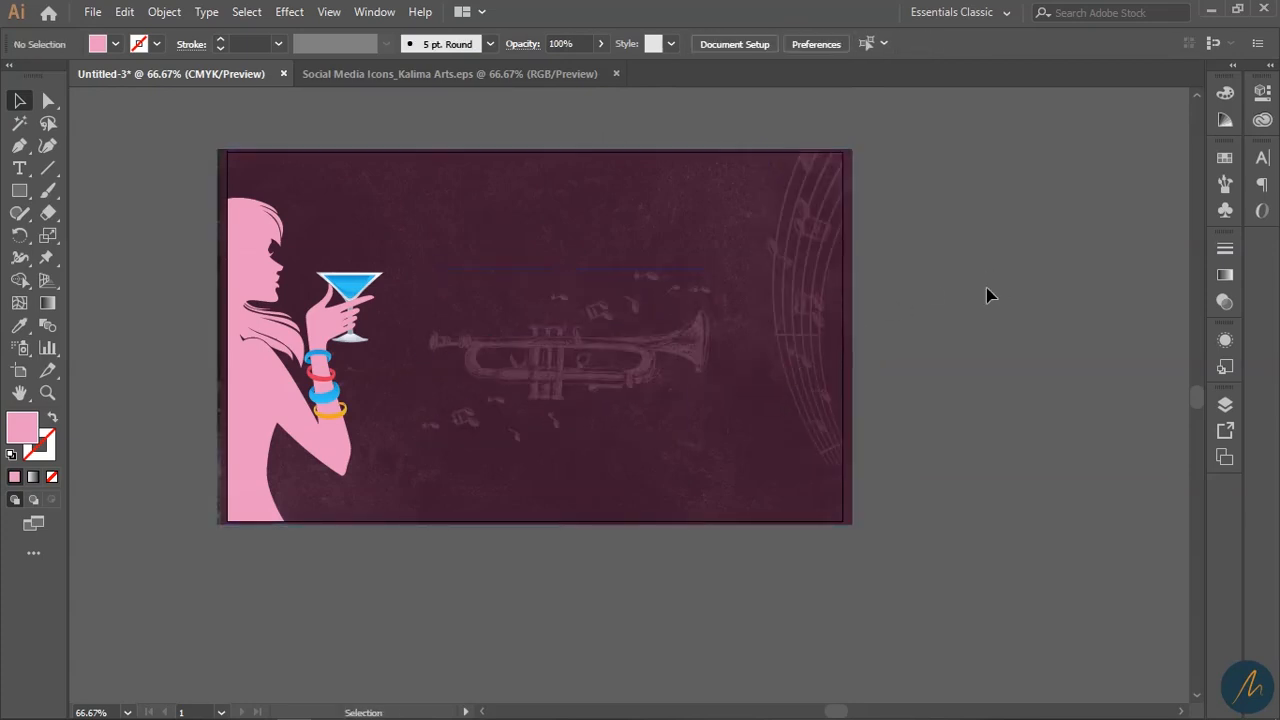
Step: Place the small music staff from the pasteboard over the artboard's upper-left corner and enlarge it so it overhangs the edges
{"action": "key", "text": "z"}
{"action": "left_click", "coordinate": [577, 366], "text": "alt"}
{"action": "left_click_drag", "start_coordinate": [675, 447], "coordinate": [899, 385]}
{"action": "key", "text": "v"}
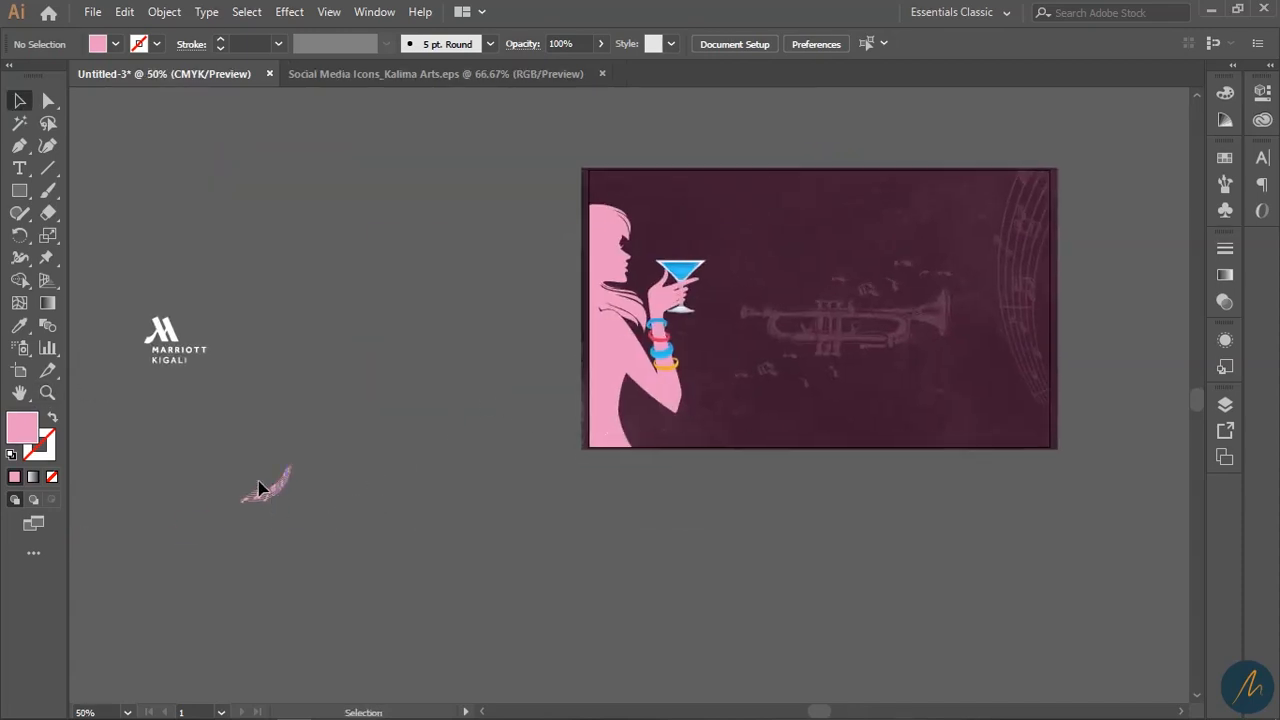
{"action": "left_click", "coordinate": [268, 487]}
{"action": "left_click_drag", "start_coordinate": [276, 498], "coordinate": [584, 287]}
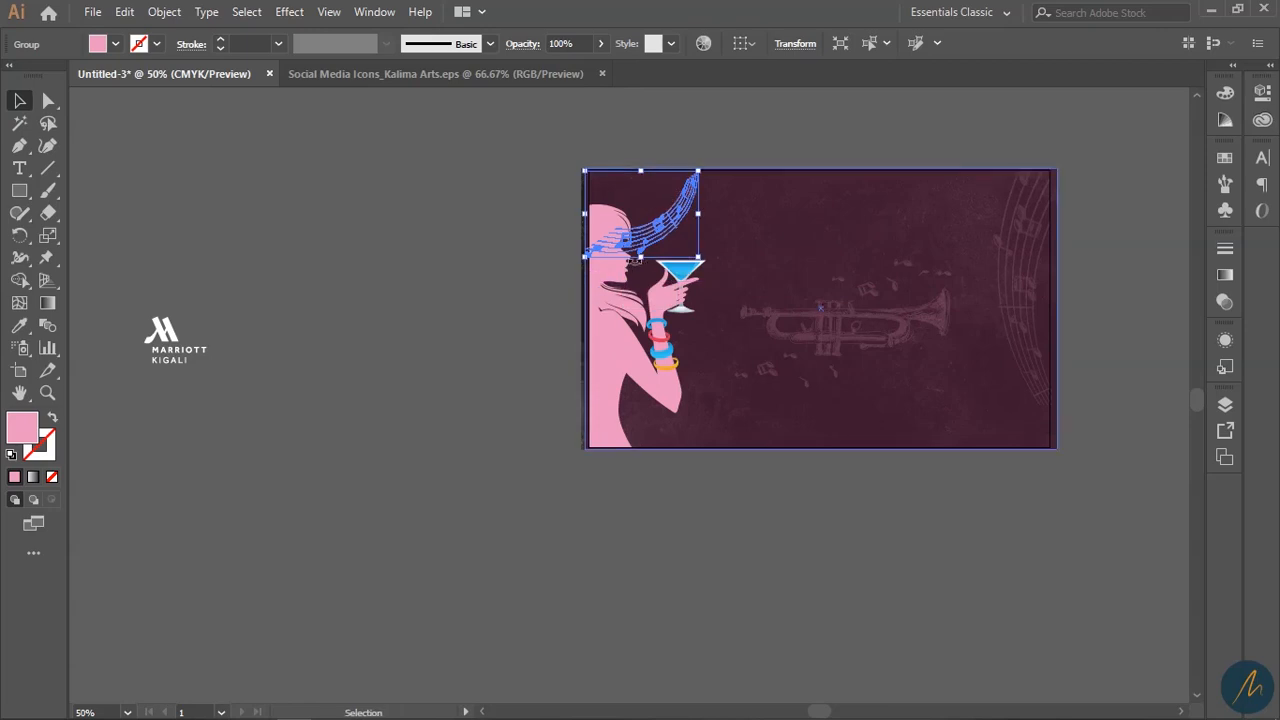
{"action": "key", "text": "ctrl+plus"}
{"action": "key", "text": "ctrl+plus"}
{"action": "left_click_drag", "start_coordinate": [731, 368], "coordinate": [775, 268]}
{"action": "mouse_move", "coordinate": [702, 420]}
{"action": "left_mouse_down"}
{"action": "mouse_move", "coordinate": [686, 458]}
{"action": "mouse_move", "coordinate": [702, 437]}
{"action": "left_mouse_up"}
Step: Set the upper-left music staff's opacity to 20%
{"action": "left_click", "coordinate": [582, 44]}
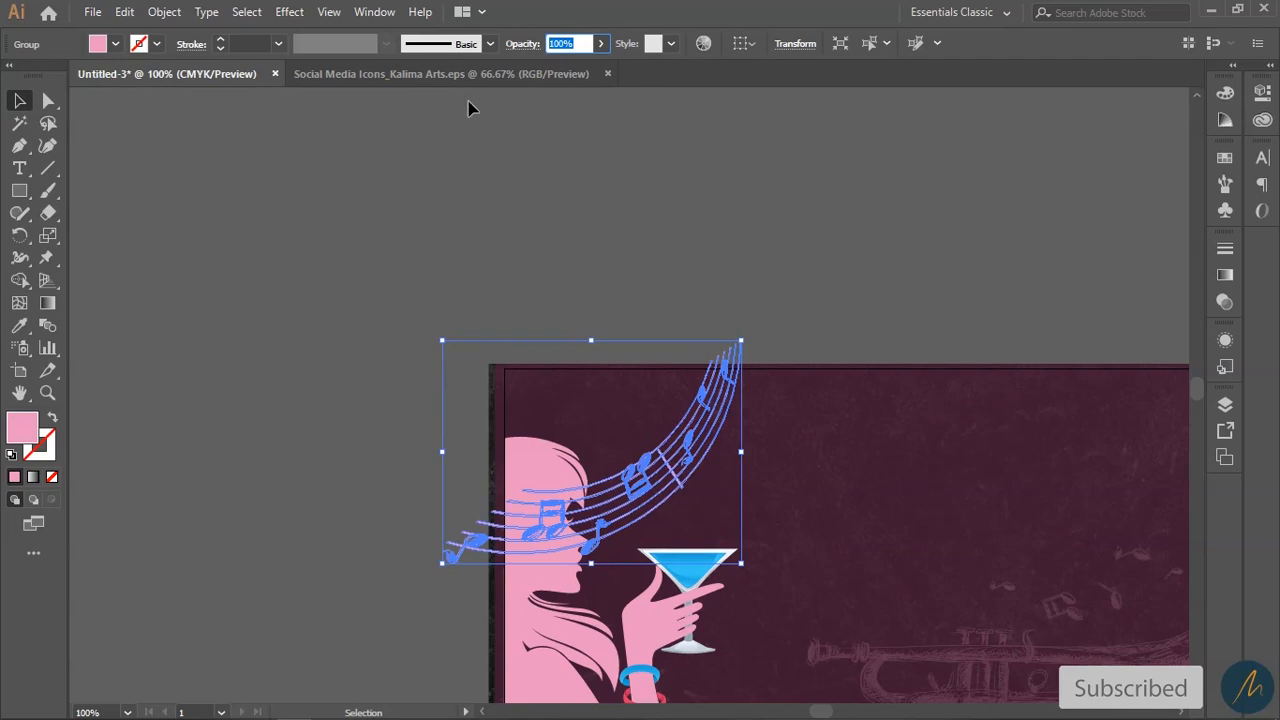
{"action": "type", "text": "20"}
{"action": "key", "text": "Return"}
{"action": "left_click", "coordinate": [745, 268]}
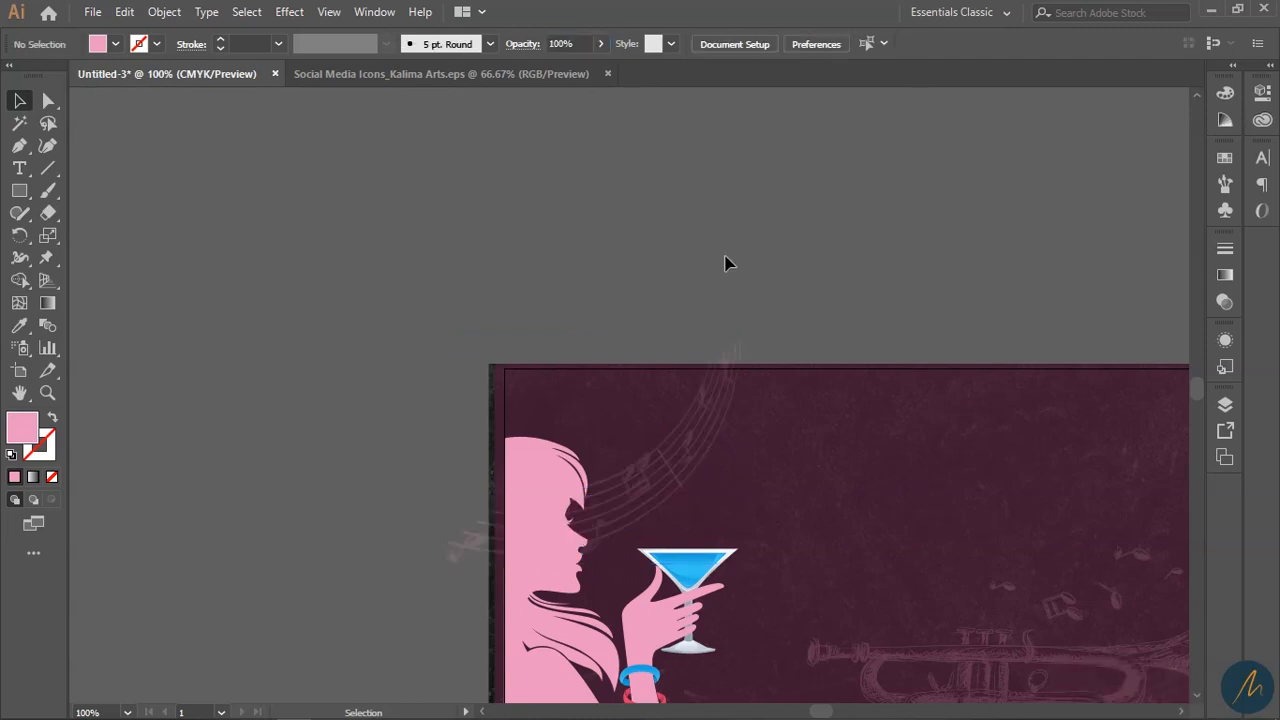
Step: Scale the woman silhouette down slightly from its top, keeping its base on the artboard's bottom edge
{"action": "key", "text": "z"}
{"action": "left_click", "coordinate": [735, 523], "text": "alt"}
{"action": "left_click_drag", "start_coordinate": [763, 574], "coordinate": [623, 440]}
{"action": "key", "text": "v"}
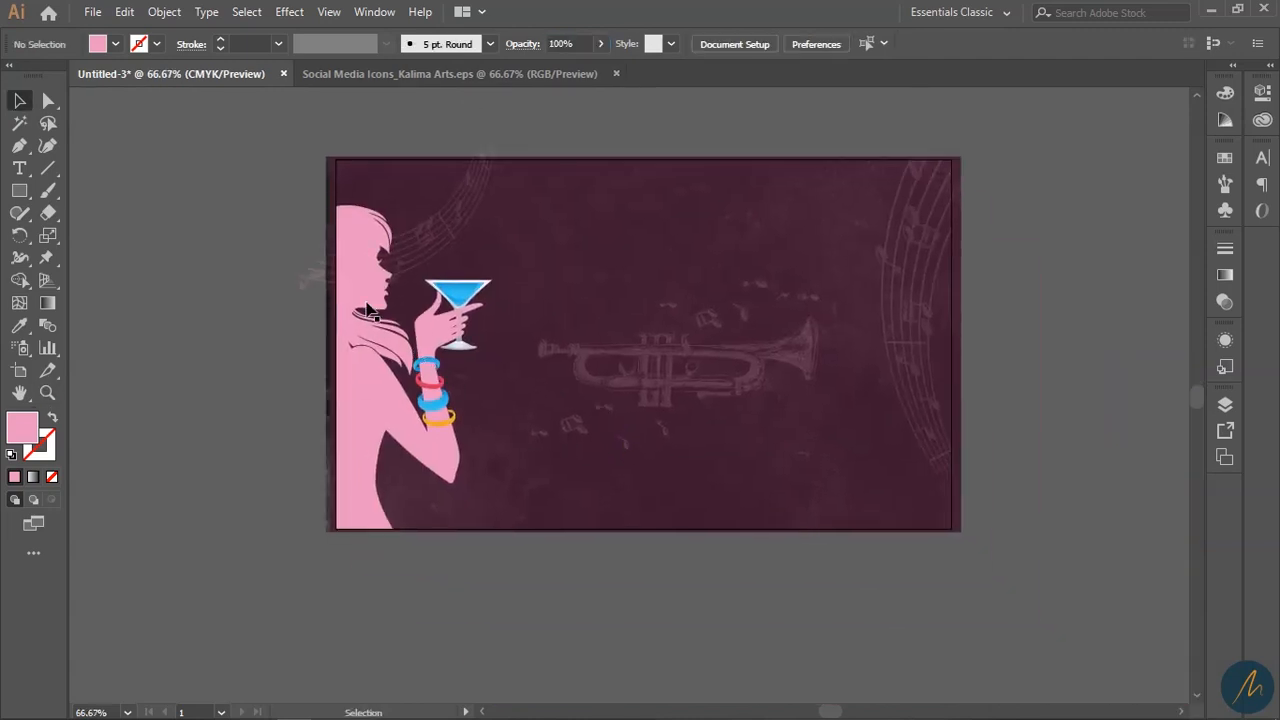
{"action": "left_click", "coordinate": [367, 311]}
{"action": "left_click_drag", "start_coordinate": [416, 206], "coordinate": [418, 216]}
{"action": "left_click", "coordinate": [291, 343]}
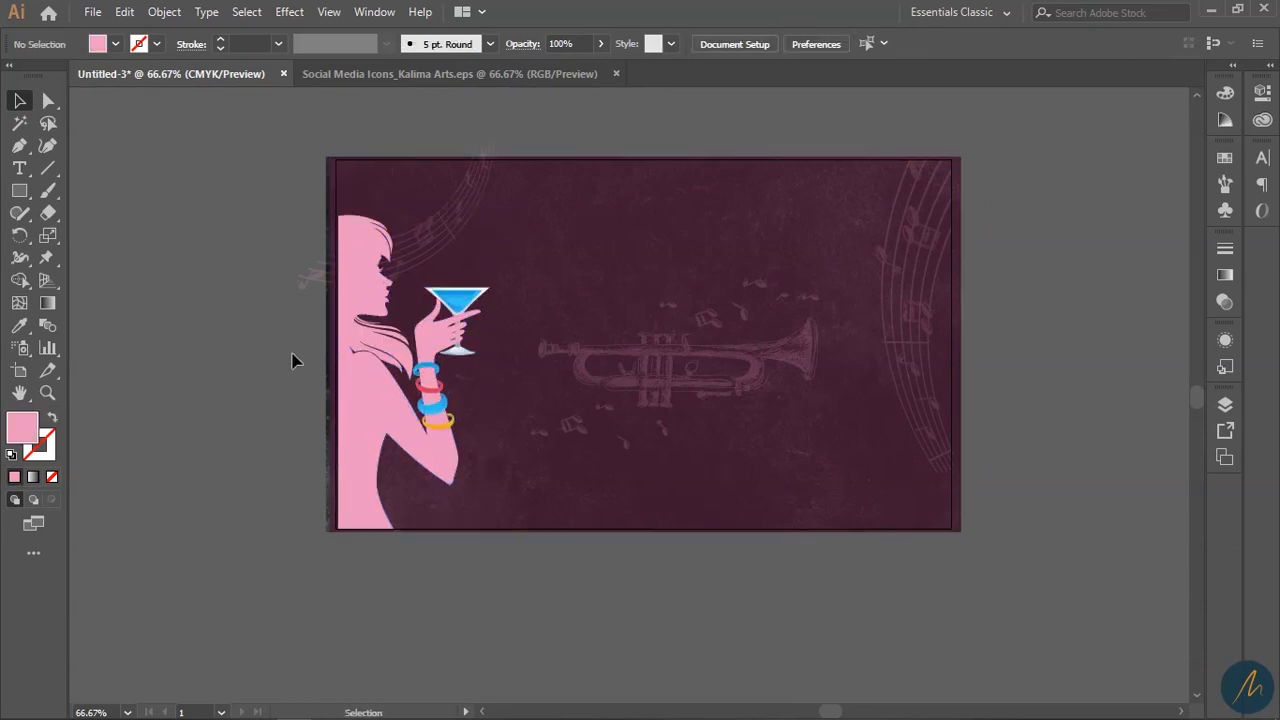
Step: Nudge the woman silhouette left in small increments until it is flush with the artboard's left edge
{"action": "key", "text": "z"}
{"action": "left_click", "coordinate": [565, 414], "text": "alt"}
{"action": "left_click", "coordinate": [440, 386]}
{"action": "left_click", "coordinate": [598, 373]}
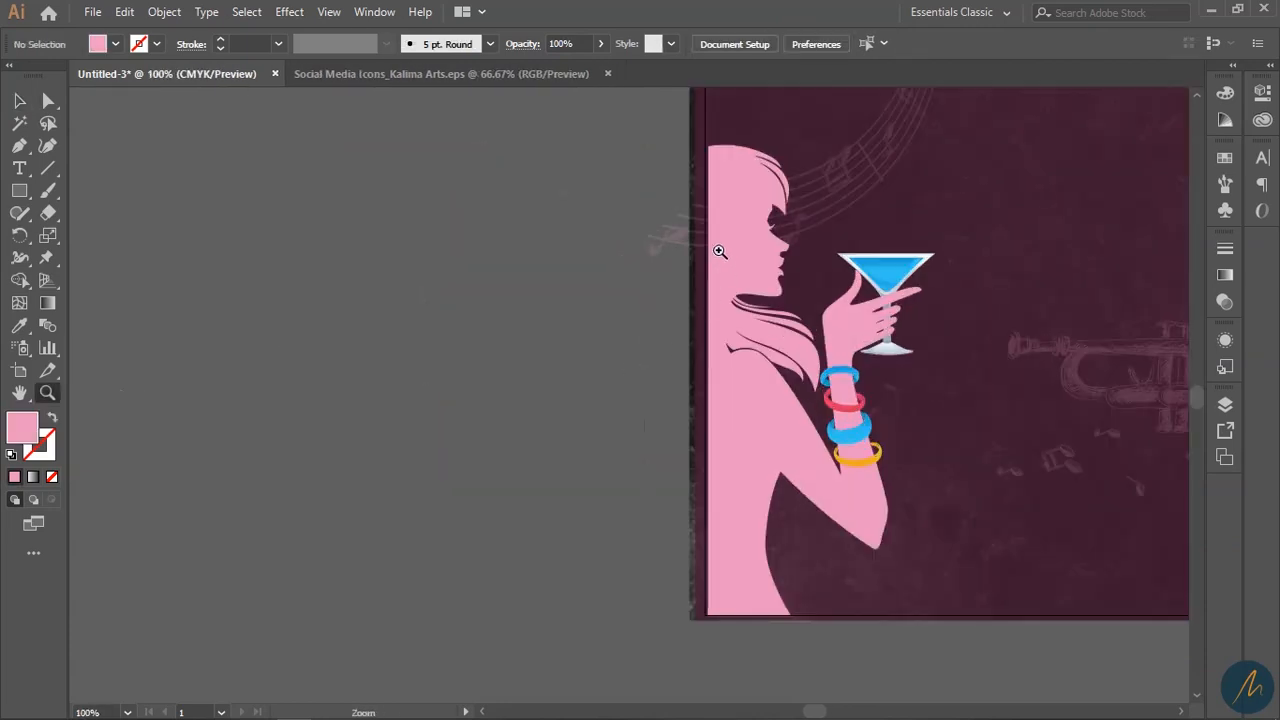
{"action": "key", "text": "v"}
{"action": "left_click", "coordinate": [729, 249]}
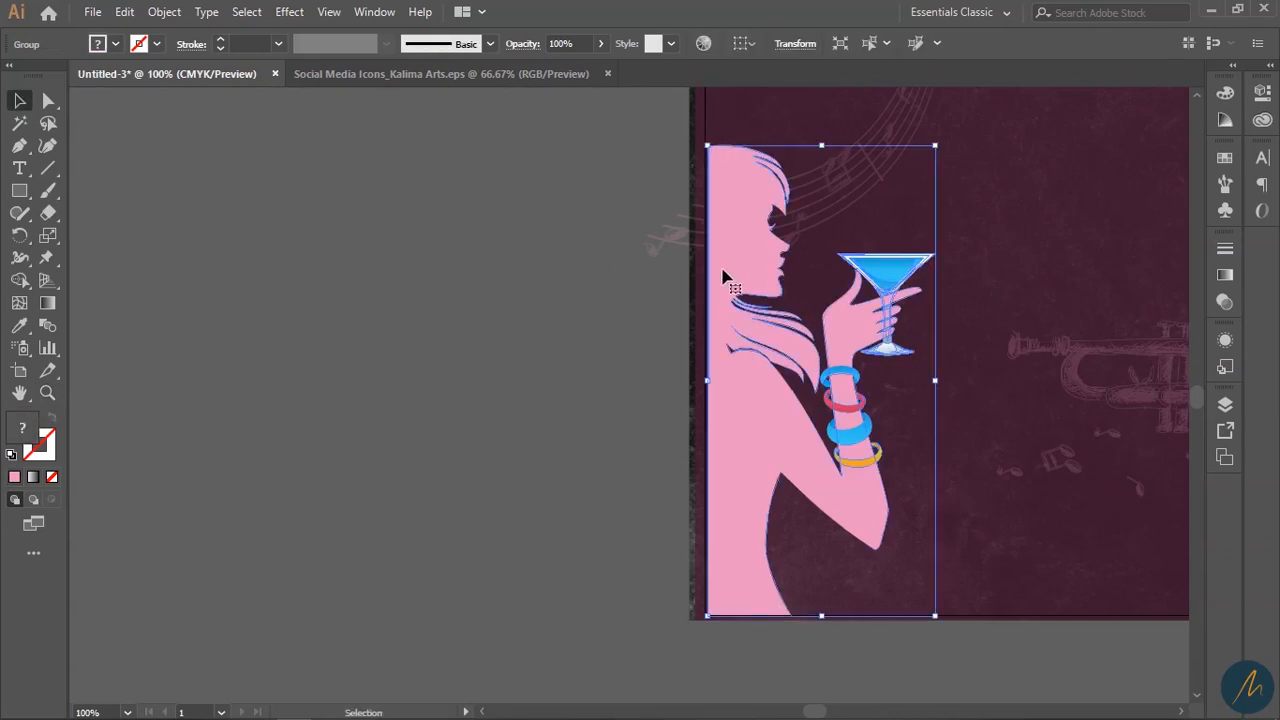
{"action": "key", "text": "Left"}
{"action": "key", "text": "Left"}
{"action": "key", "text": "Left"}
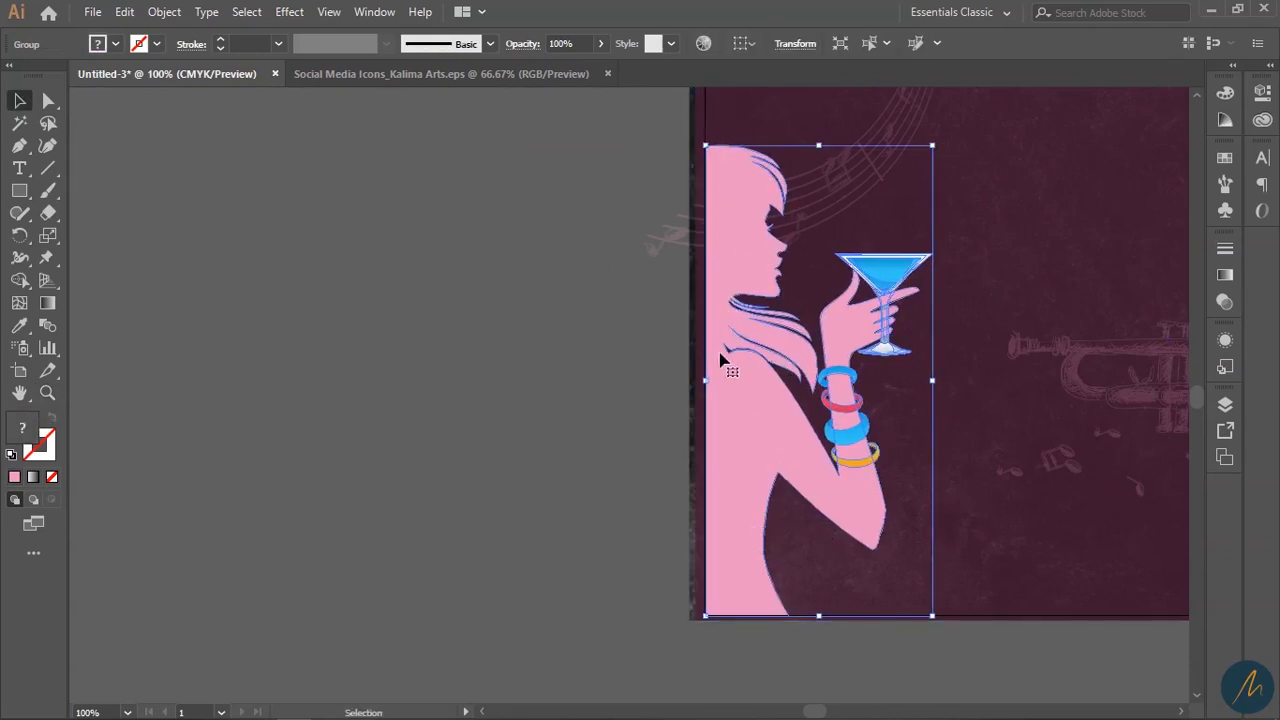
{"action": "key", "text": "Left"}
{"action": "left_click", "coordinate": [595, 352]}
{"action": "key", "text": "z"}
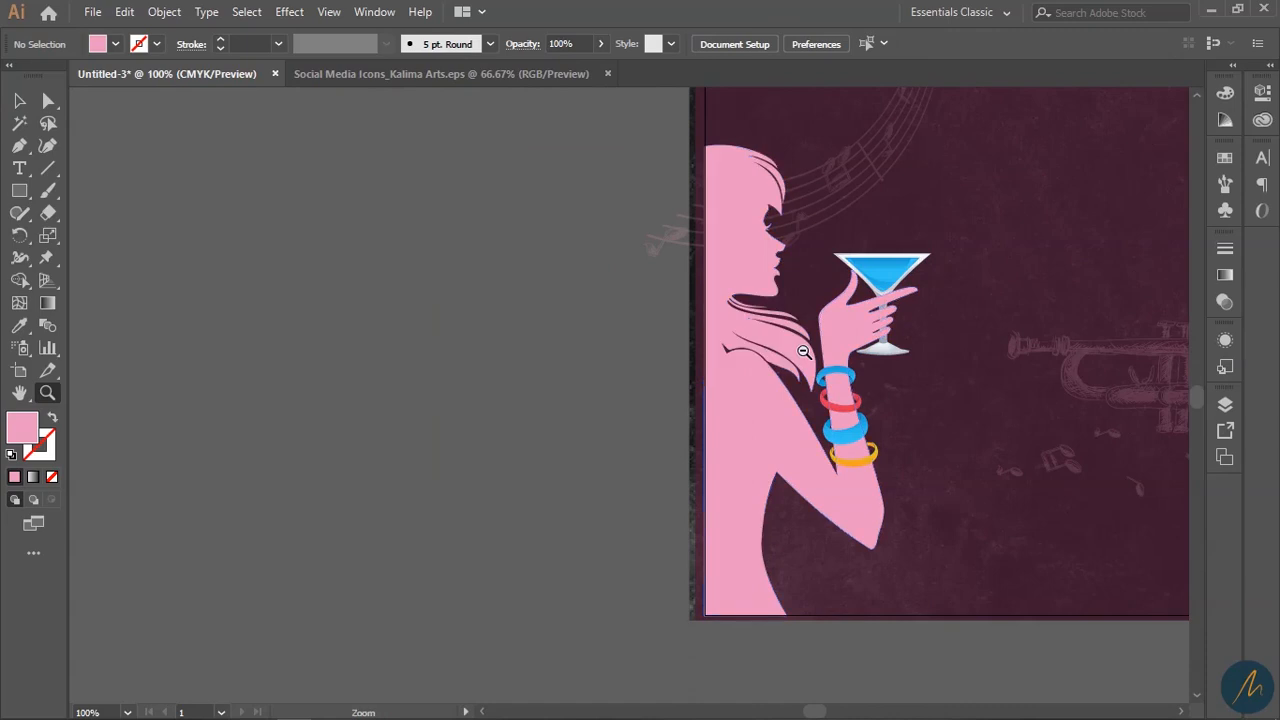
{"action": "left_click", "coordinate": [804, 352], "text": "alt"}
{"action": "left_click_drag", "start_coordinate": [935, 474], "coordinate": [748, 416]}
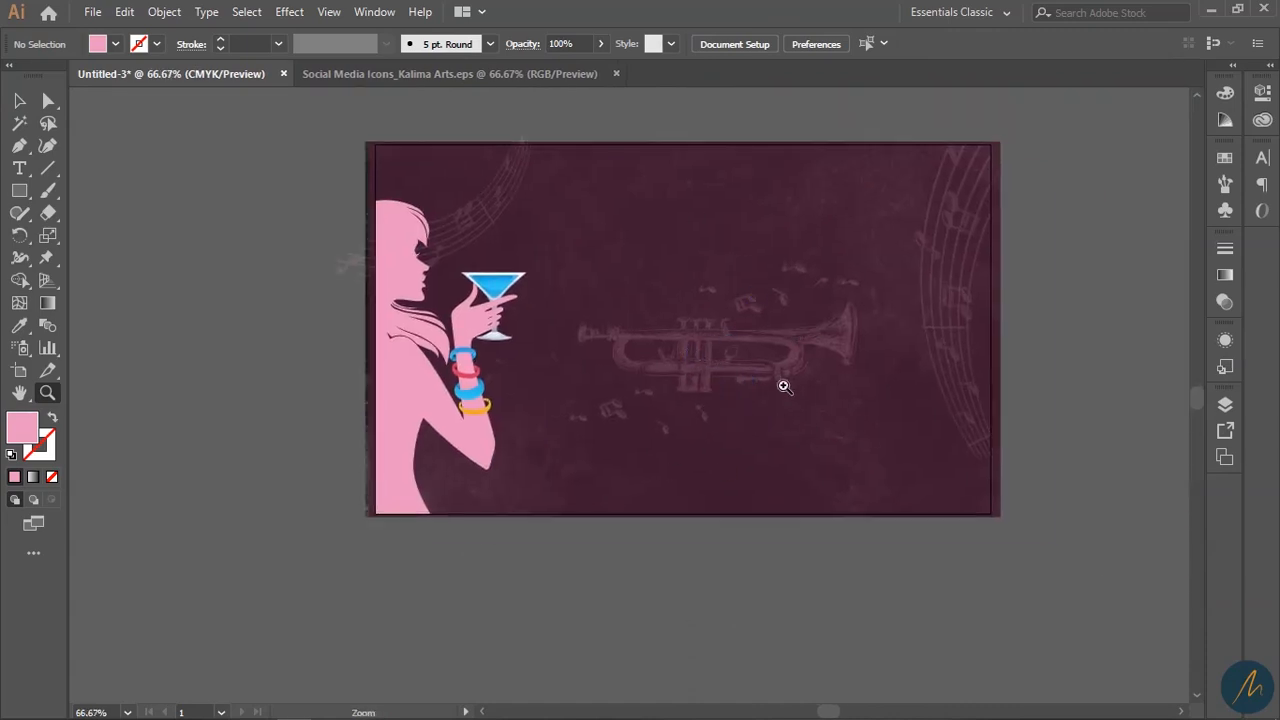
{"action": "left_click", "coordinate": [730, 352], "text": "alt"}
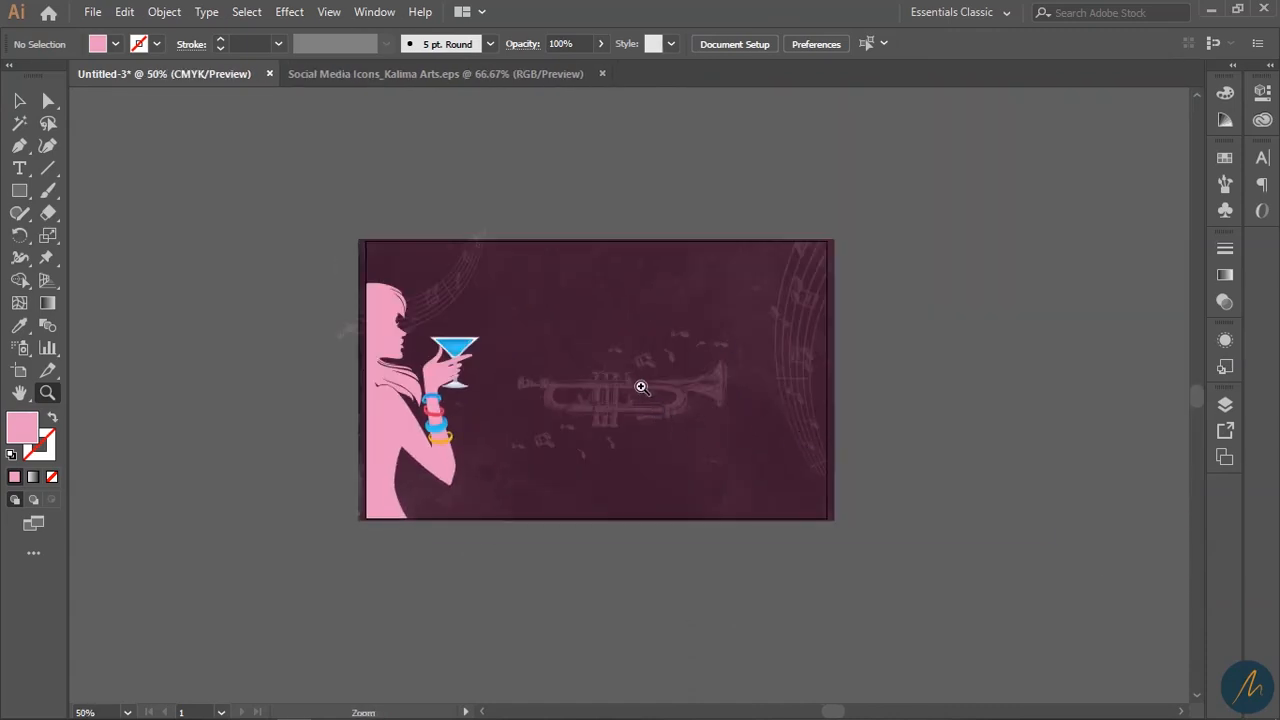
{"action": "left_click", "coordinate": [641, 387]}
{"action": "left_click", "coordinate": [641, 385]}
Step: Switch to Notepad and copy all of the Divas Night event text
{"action": "left_click", "coordinate": [1204, 6]}
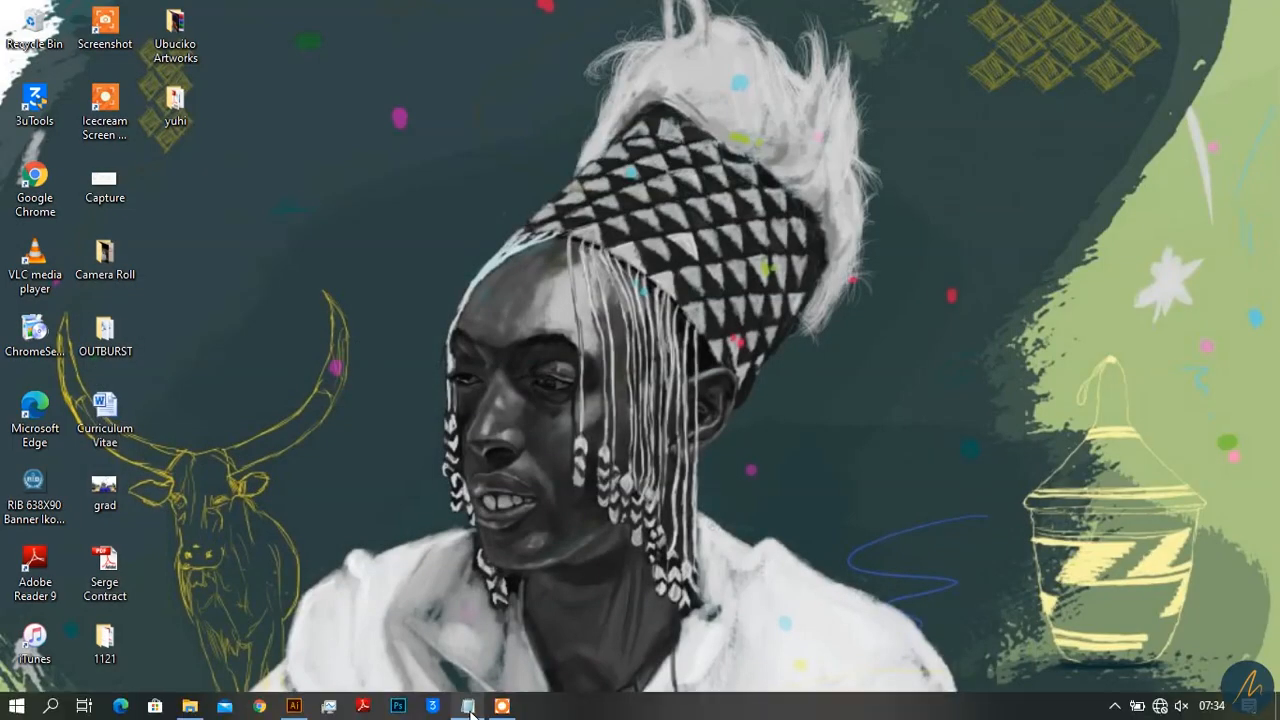
{"action": "left_click", "coordinate": [469, 706]}
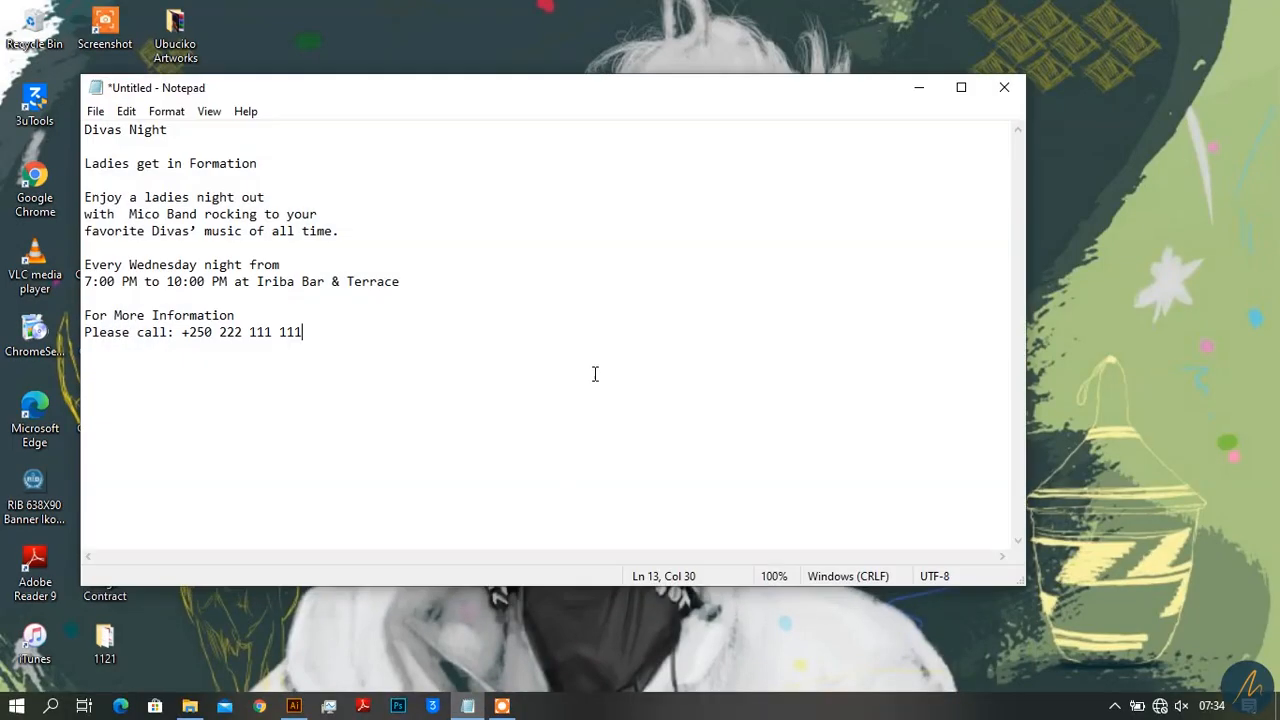
{"action": "left_click", "coordinate": [961, 88]}
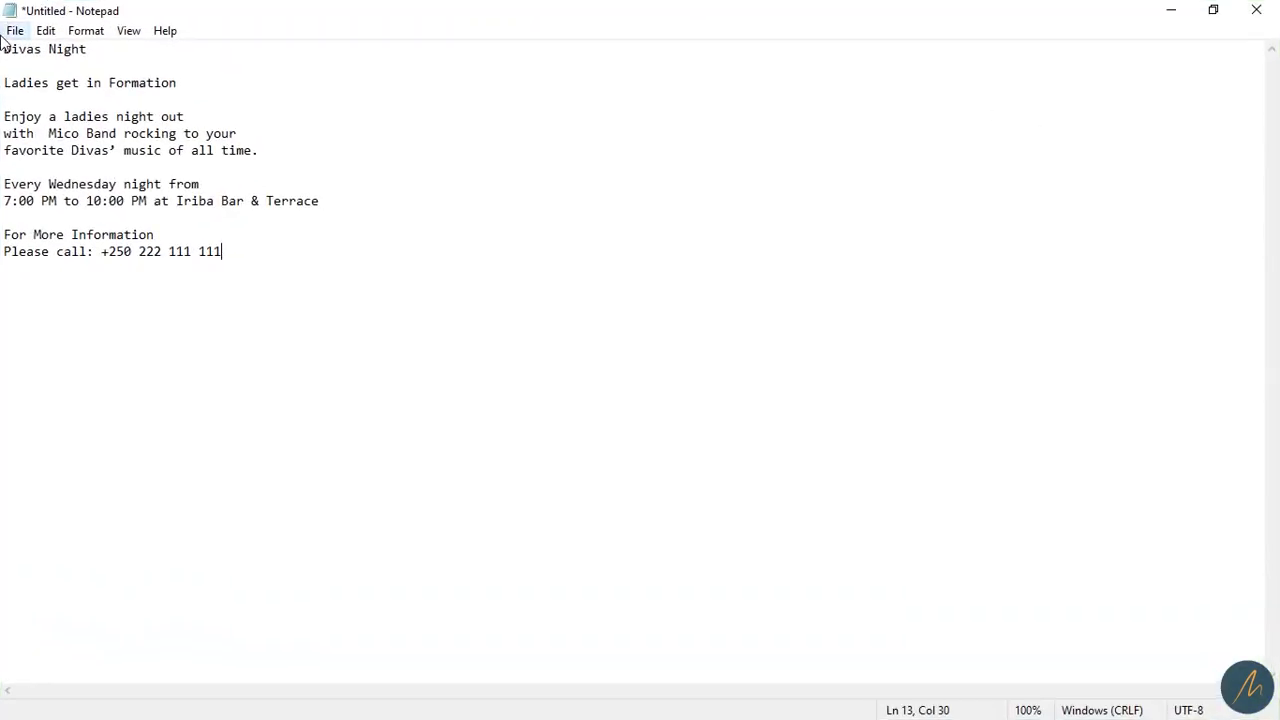
{"action": "left_click_drag", "start_coordinate": [3, 45], "coordinate": [263, 305]}
{"action": "key", "text": "ctrl+c"}
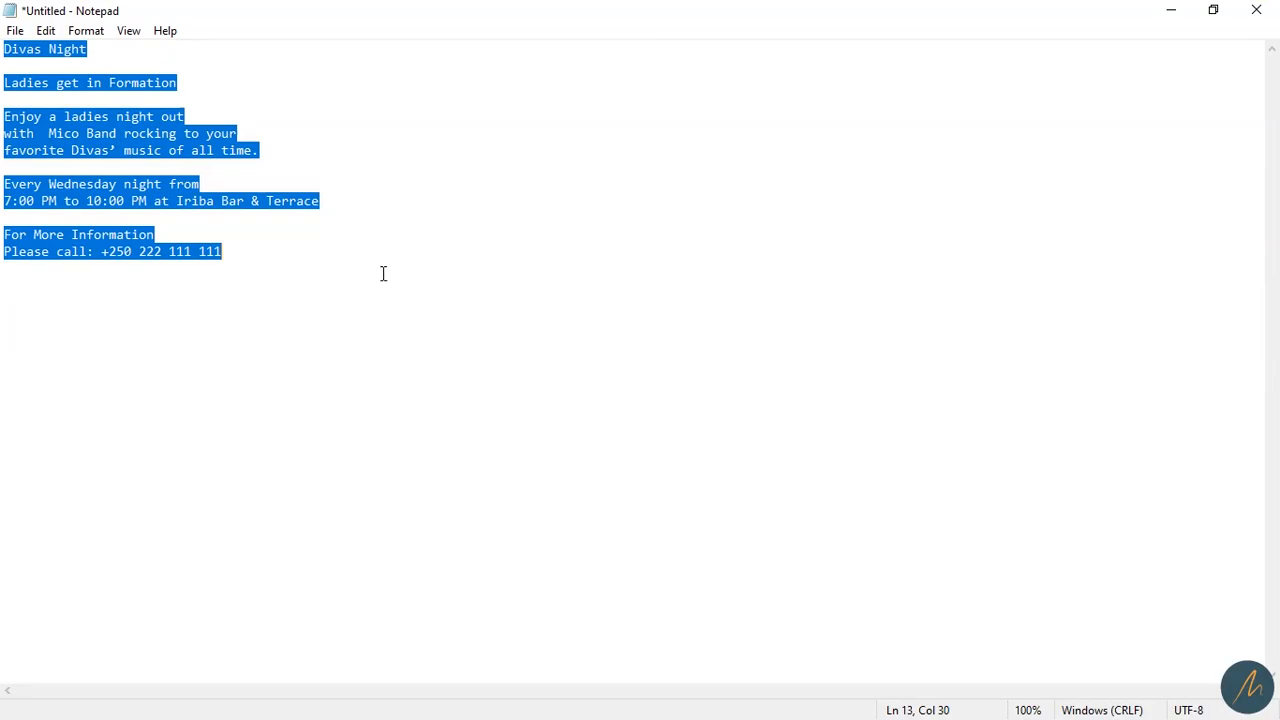
Step: Return to Illustrator and paste the copied event text into a new area text box beside the artboard's right edge
{"action": "left_click", "coordinate": [1163, 15]}
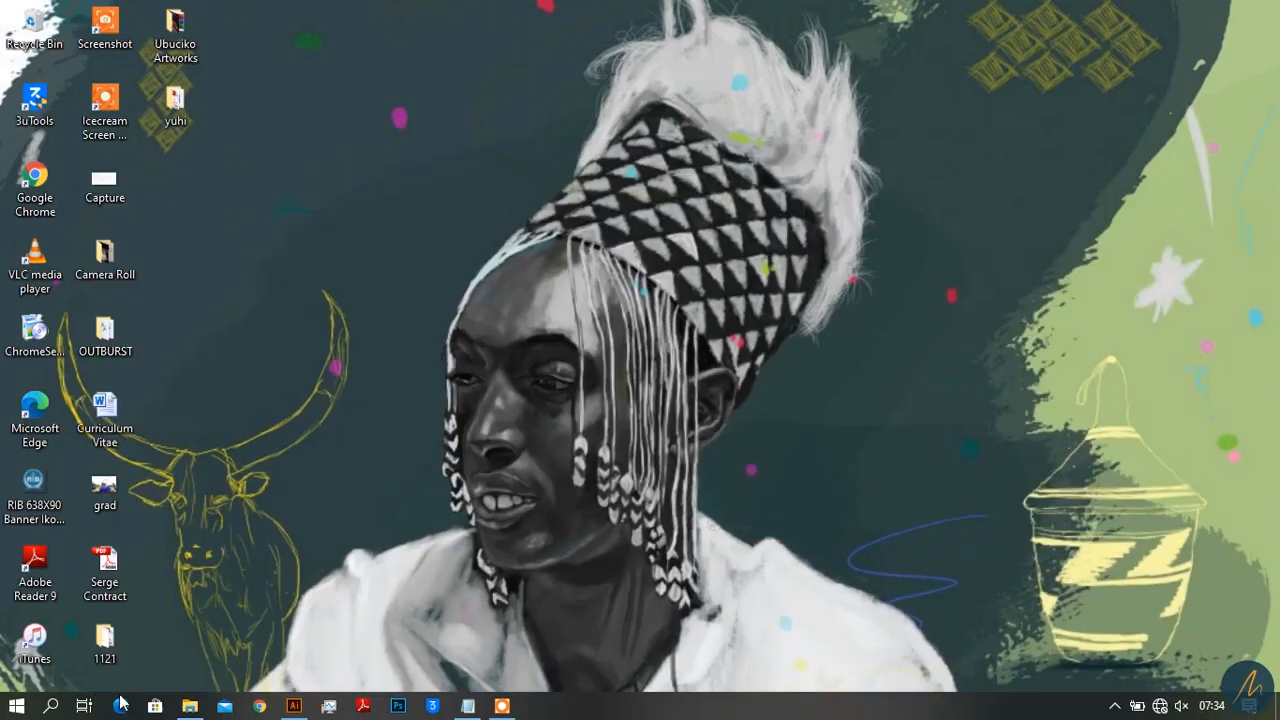
{"action": "left_click", "coordinate": [290, 706]}
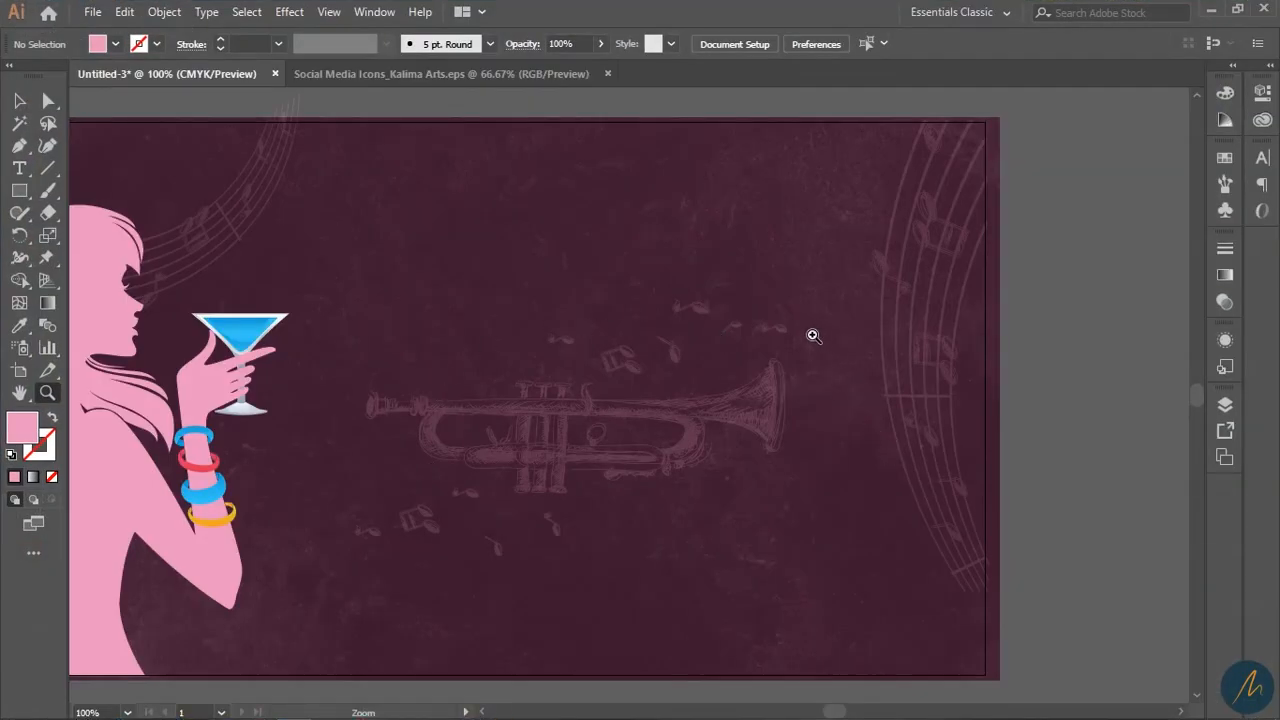
{"action": "left_click", "coordinate": [812, 335], "text": "alt"}
{"action": "left_click_drag", "start_coordinate": [889, 493], "coordinate": [782, 411]}
{"action": "left_click", "coordinate": [19, 169]}
{"action": "left_click_drag", "start_coordinate": [746, 197], "coordinate": [1100, 515]}
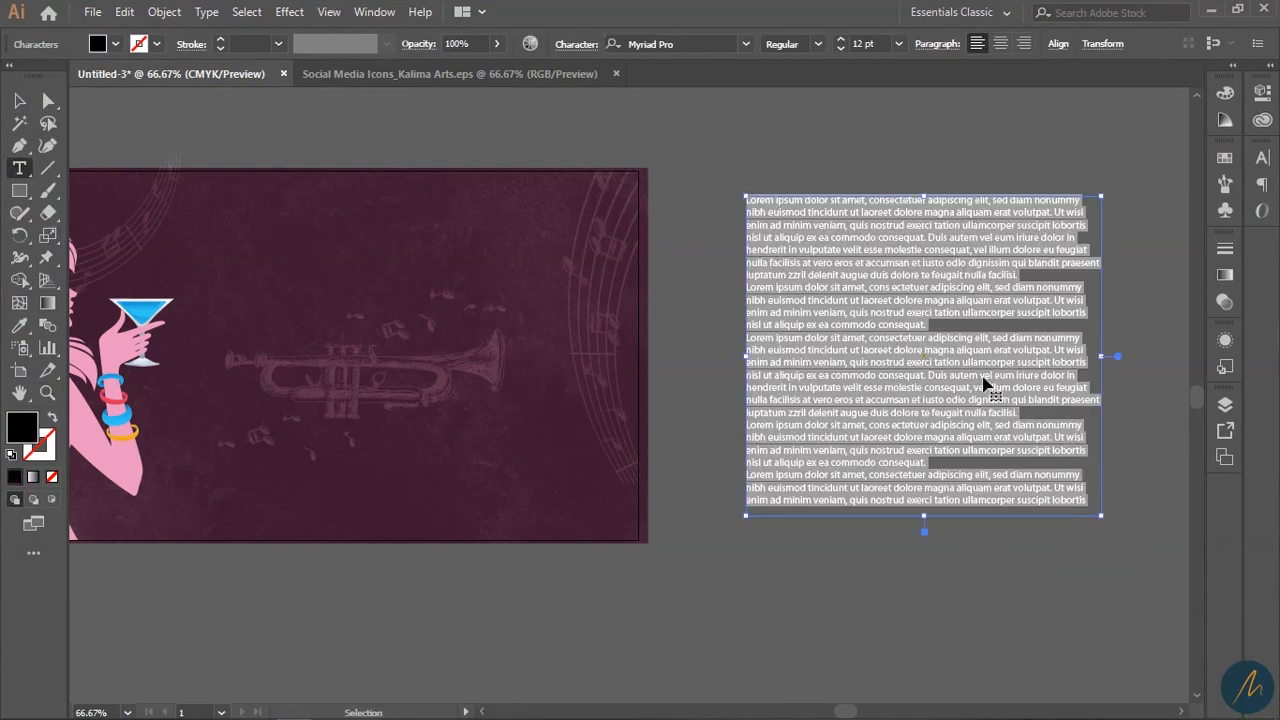
{"action": "key", "text": "ctrl+v"}
Step: Copy the "Divas Night" line from the event text and paste it as a separate point text above the trumpet
{"action": "left_click_drag", "start_coordinate": [805, 201], "coordinate": [730, 192]}
{"action": "key", "text": "ctrl+c"}
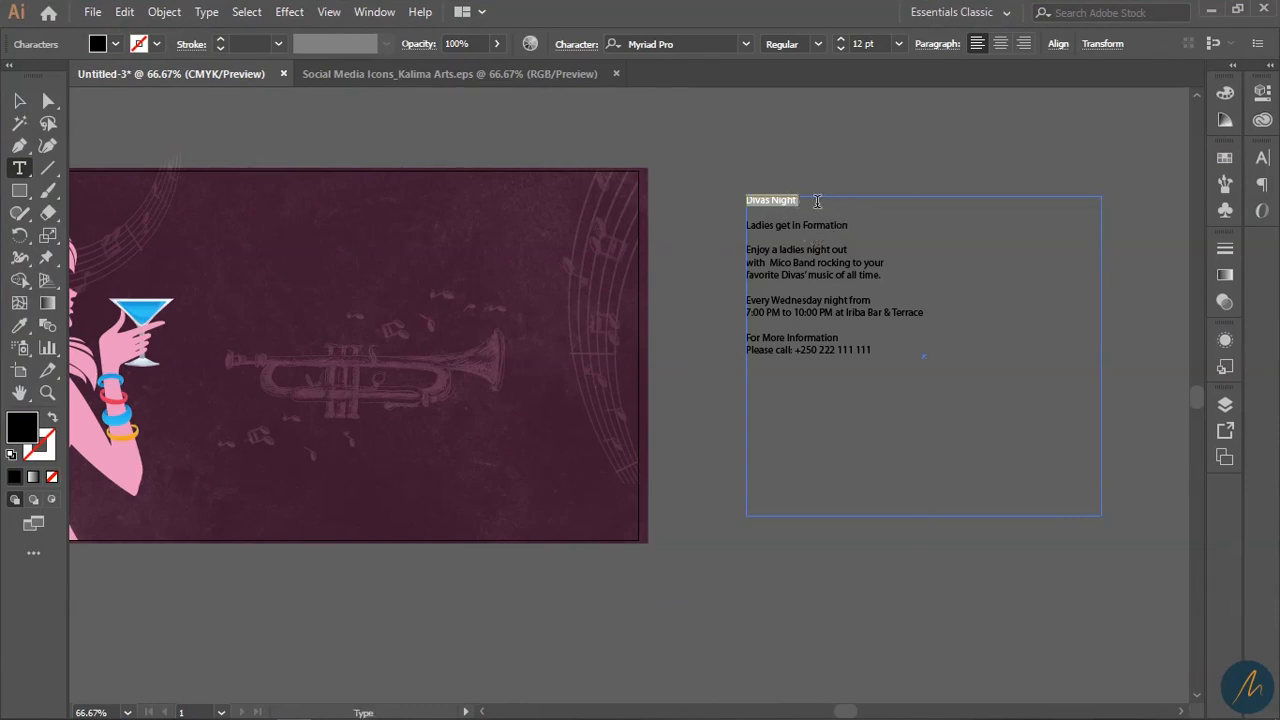
{"action": "key", "text": "Escape"}
{"action": "left_click_drag", "start_coordinate": [480, 353], "coordinate": [697, 371]}
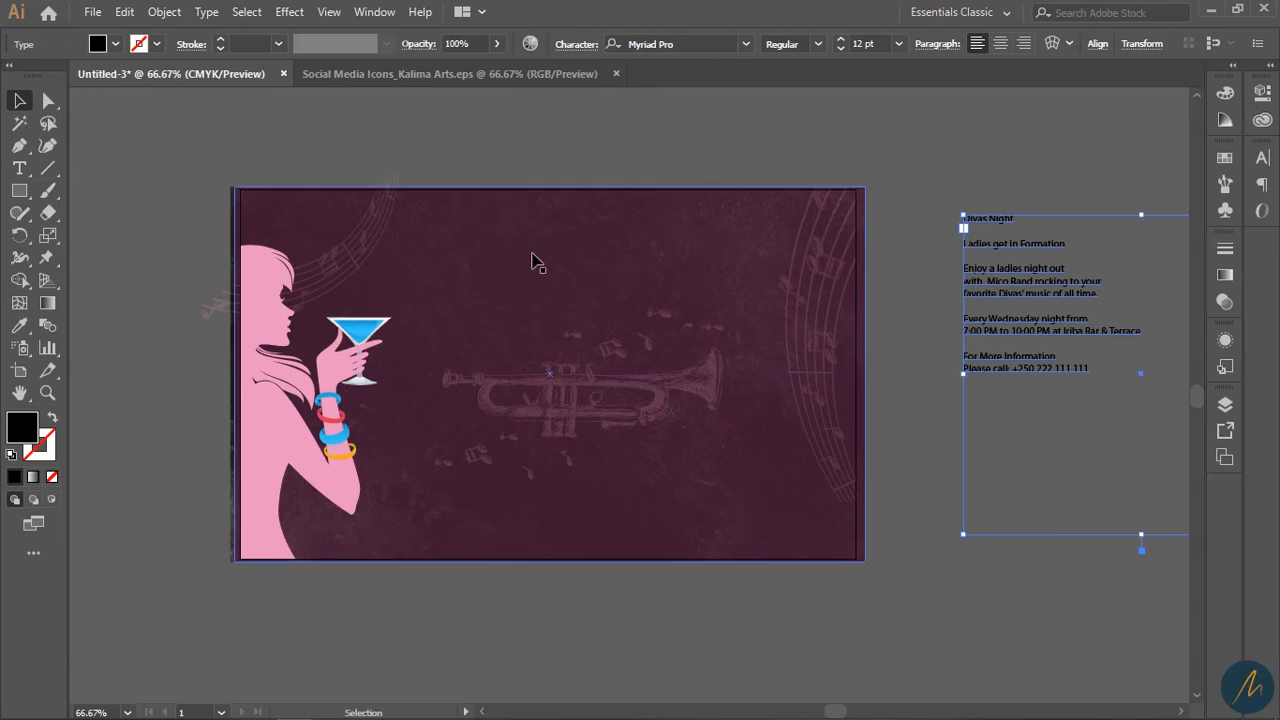
{"action": "left_click_drag", "start_coordinate": [230, 136], "coordinate": [743, 585]}
{"action": "left_click", "coordinate": [725, 570]}
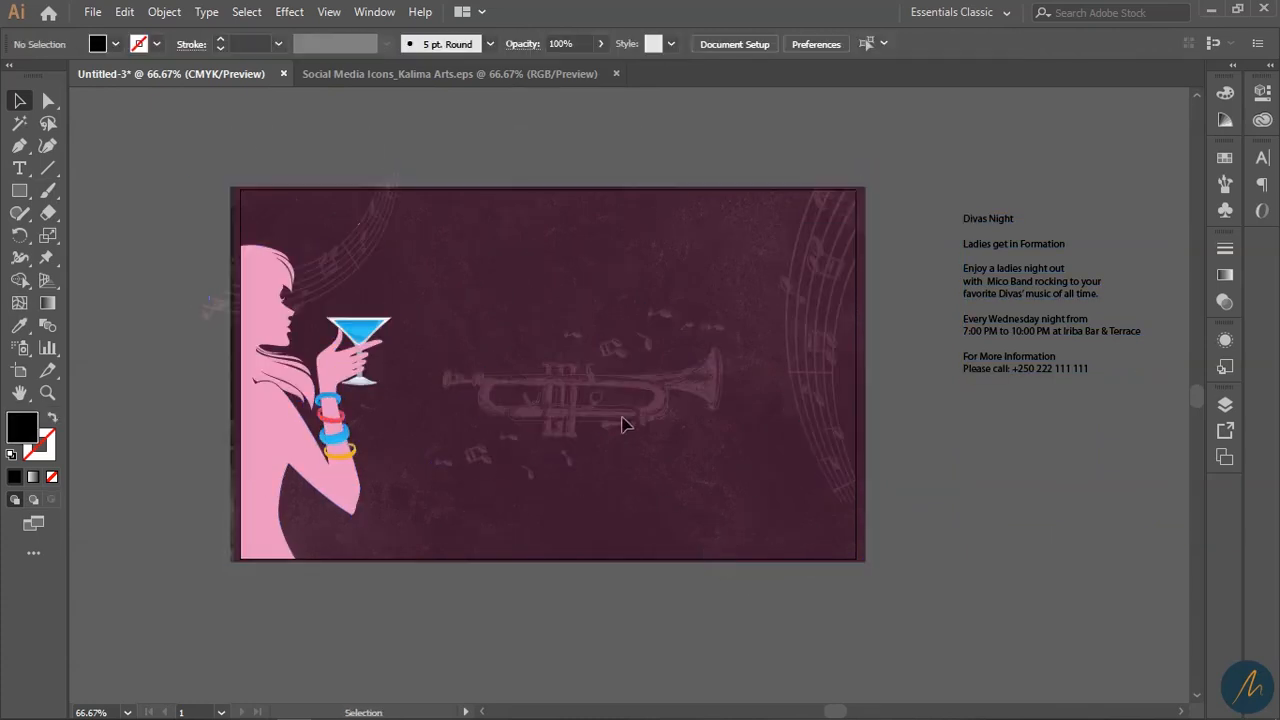
{"action": "left_click", "coordinate": [39, 172]}
{"action": "left_click", "coordinate": [459, 271]}
{"action": "key", "text": "Escape"}
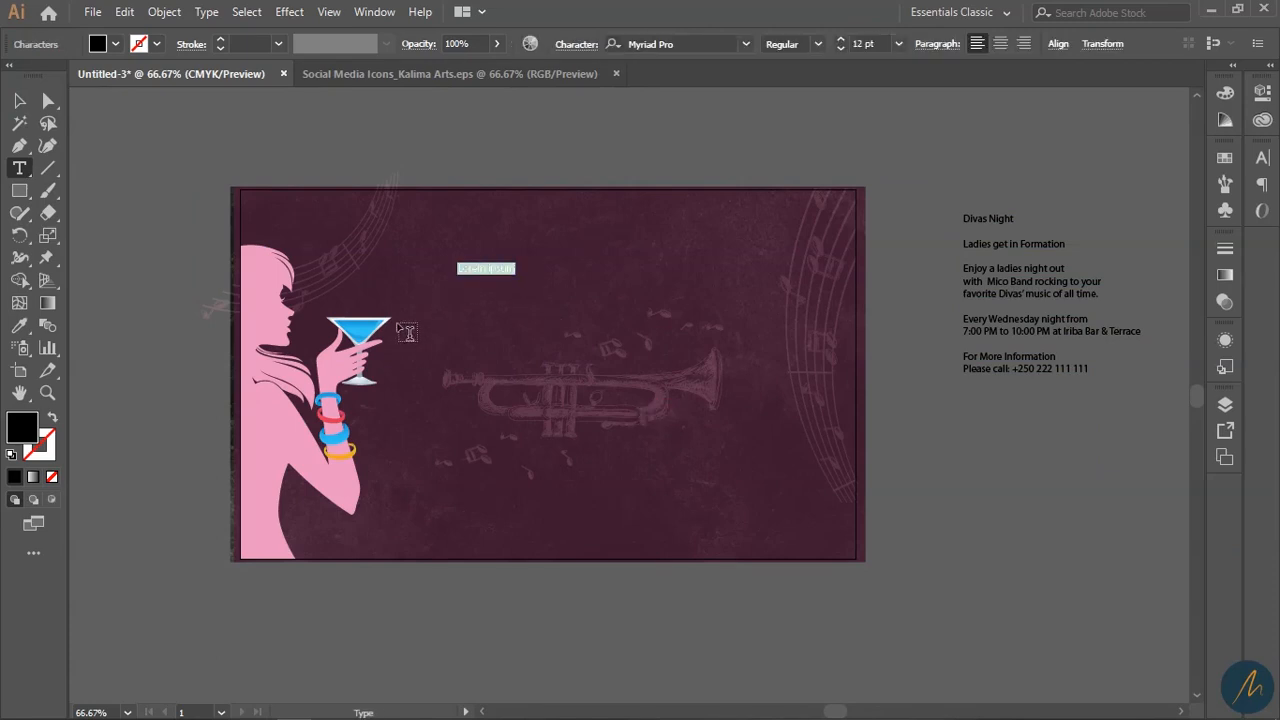
{"action": "key", "text": "ctrl+v"}
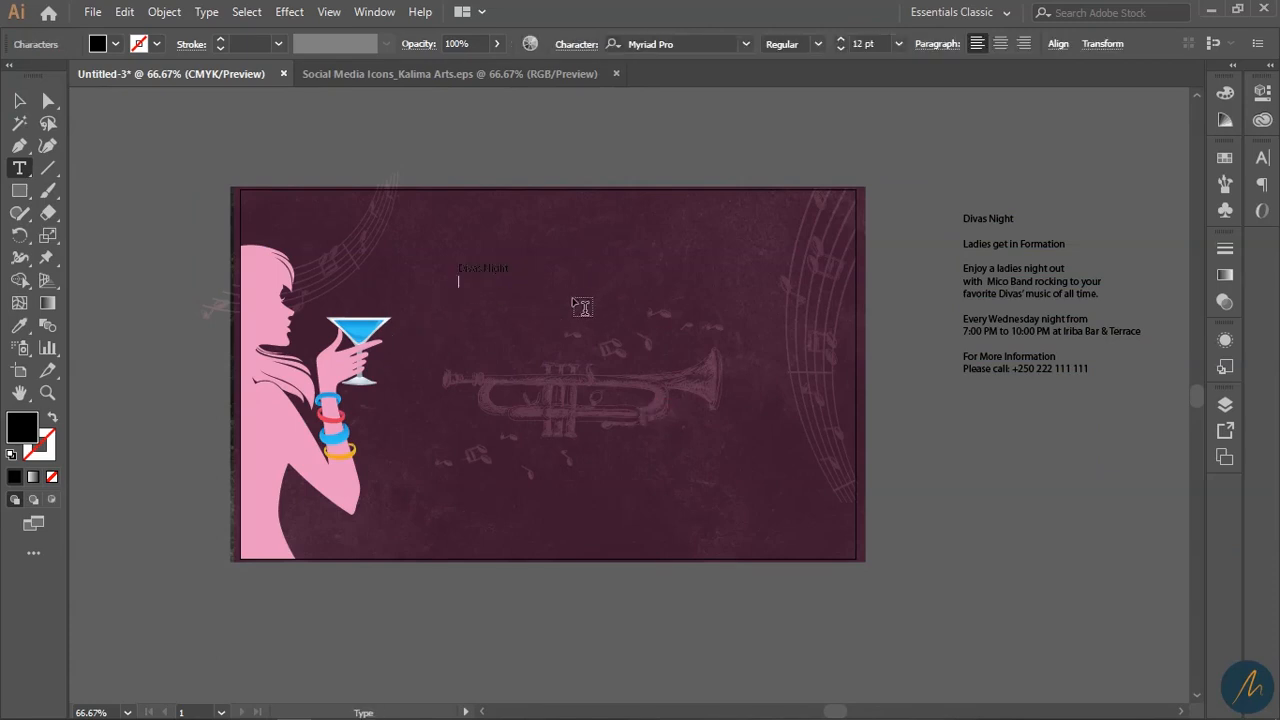
{"action": "key", "text": "Escape"}
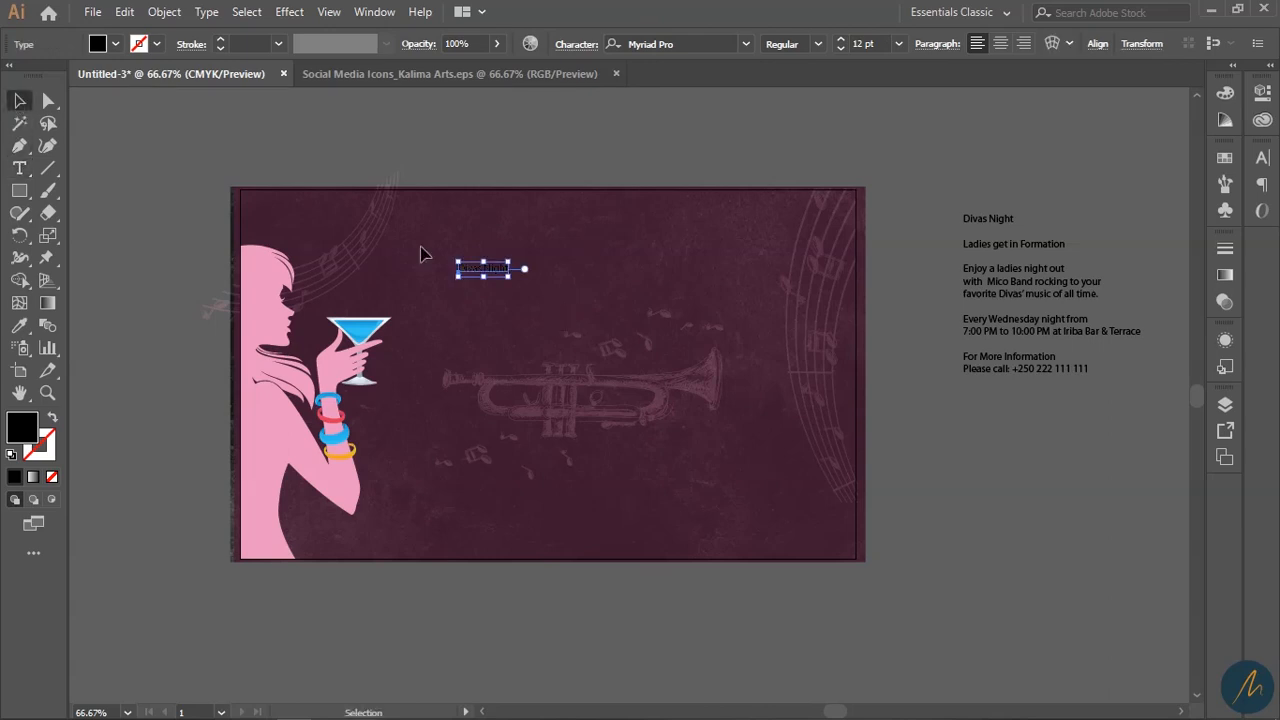
Step: Enlarge the "Divas Night" title to about 60.32 pt, set its font to Black Jack, and shift it slightly up and left
{"action": "left_click_drag", "start_coordinate": [510, 277], "coordinate": [711, 327]}
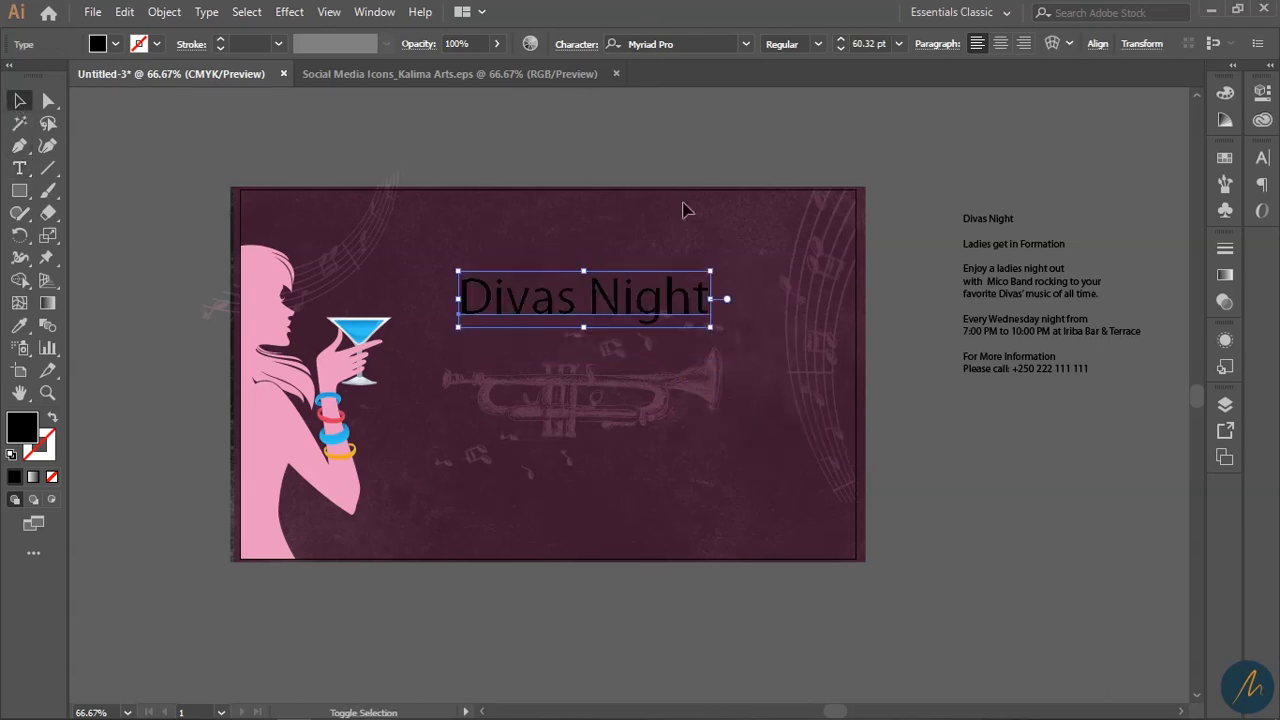
{"action": "left_click", "coordinate": [681, 40]}
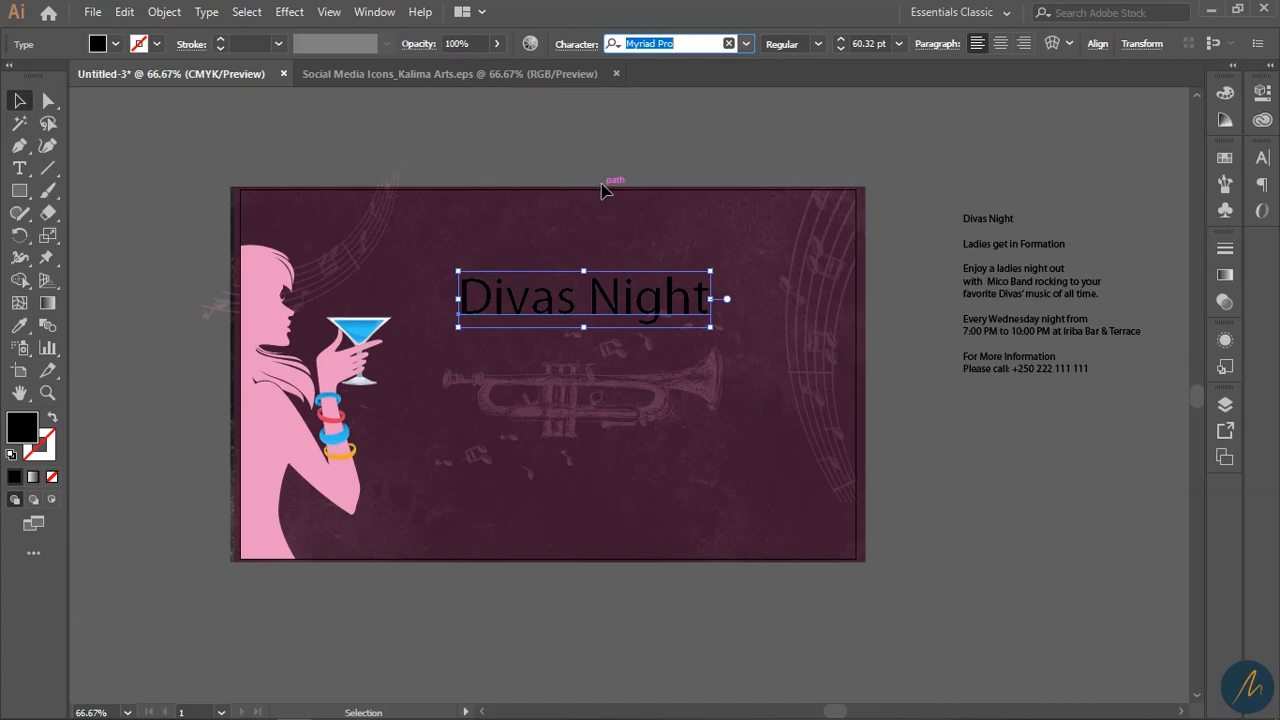
{"action": "type", "text": "BLAC"}
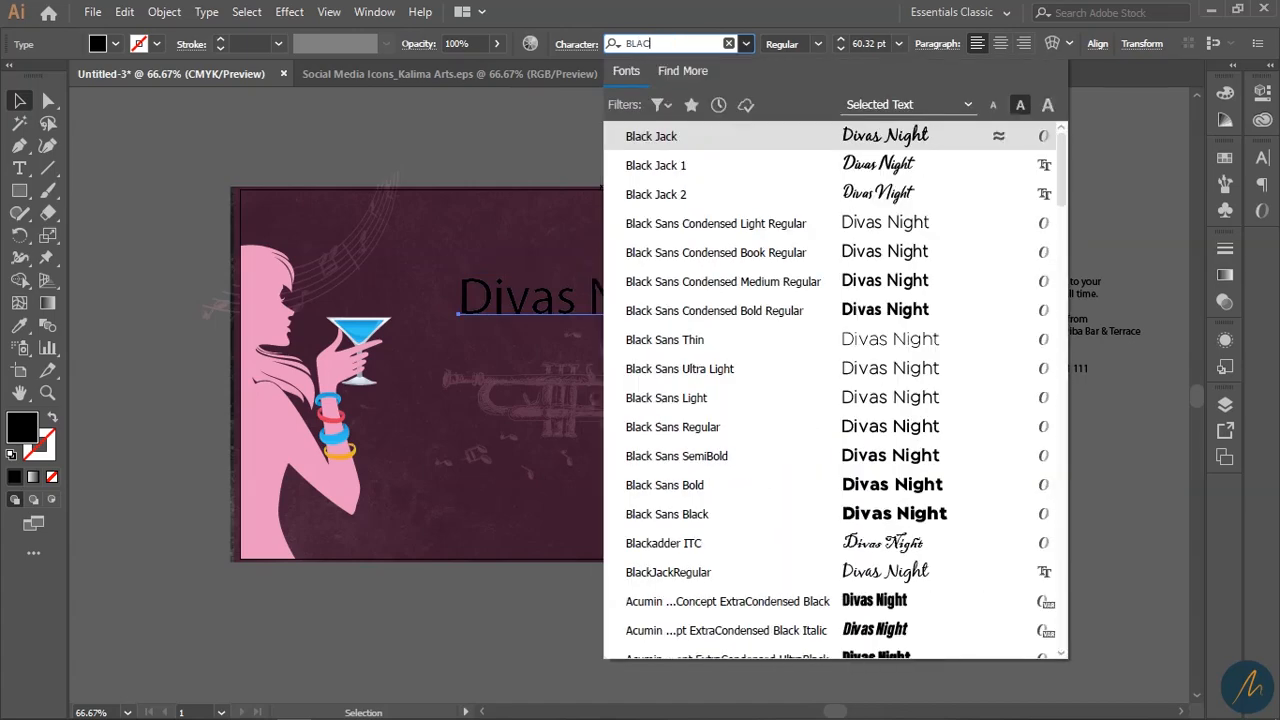
{"action": "left_click", "coordinate": [802, 140]}
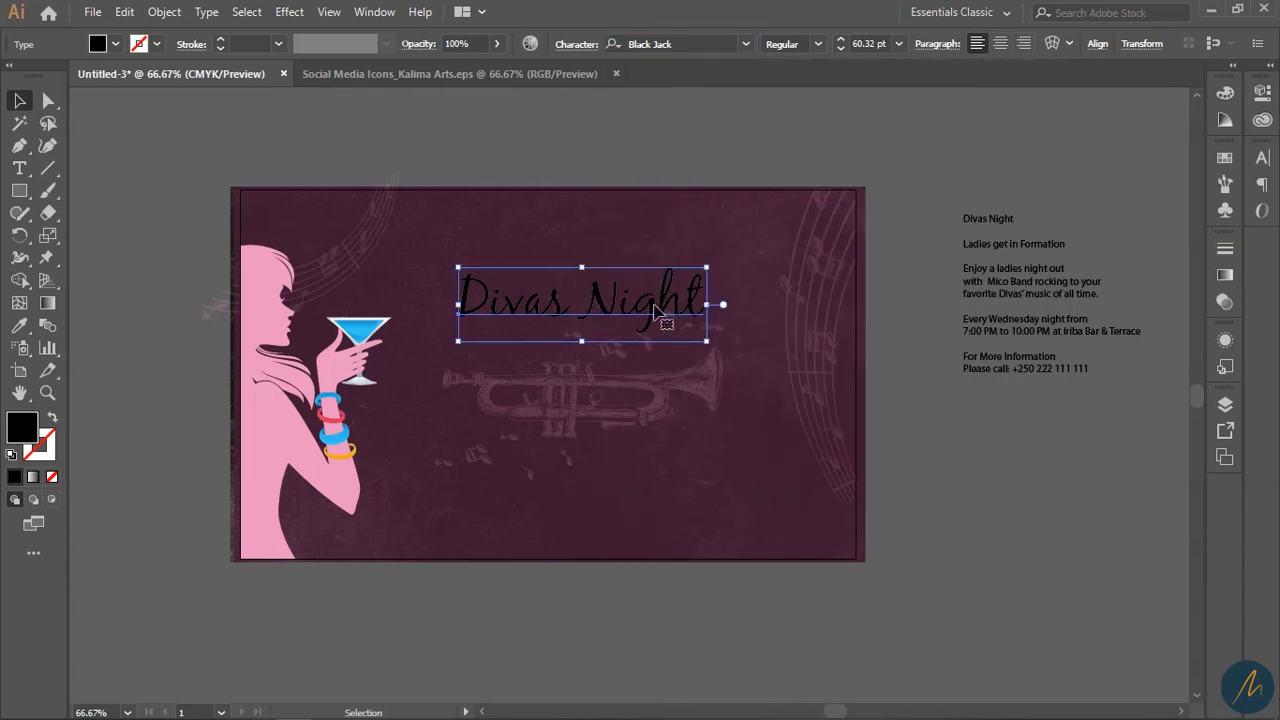
{"action": "mouse_move", "coordinate": [620, 312]}
{"action": "left_mouse_down"}
{"action": "mouse_move", "coordinate": [604, 302]}
{"action": "mouse_move", "coordinate": [620, 313]}
{"action": "left_mouse_up"}
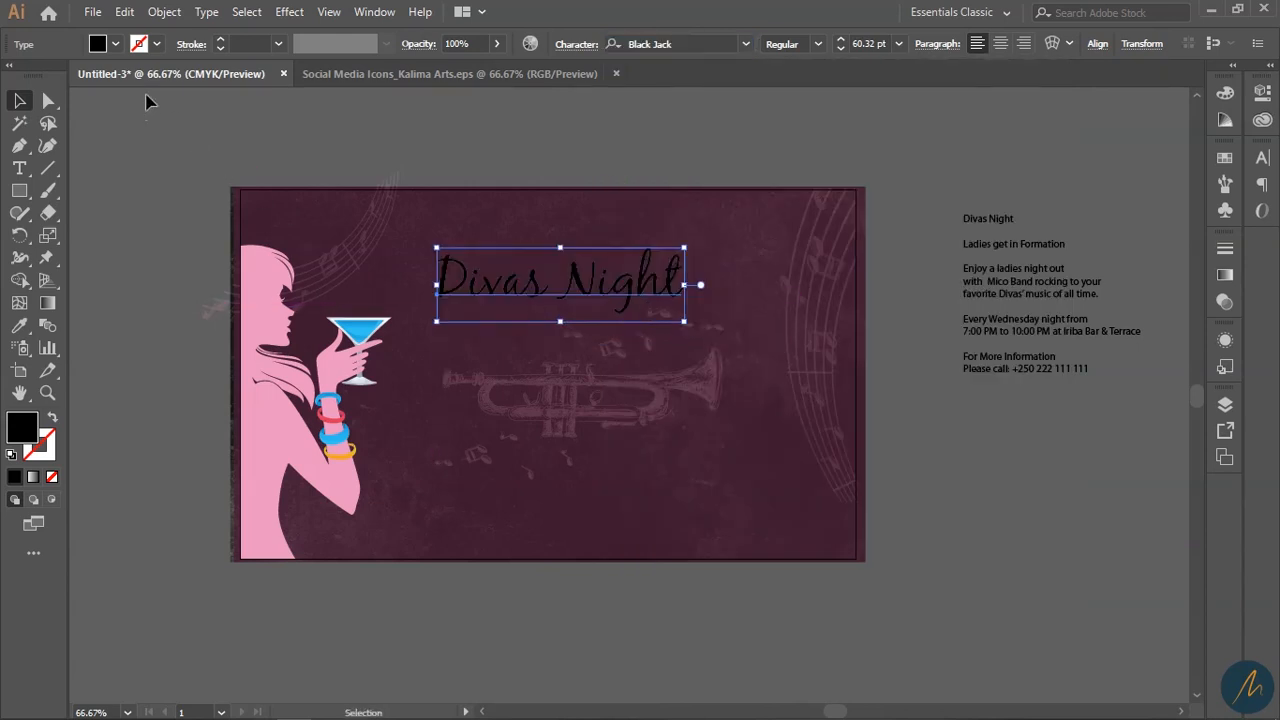
Step: Color the title with the pink sampled from the woman silhouette and break it into two lines, "Divas" and "Night"
{"action": "key", "text": "i"}
{"action": "left_click", "coordinate": [274, 330]}
{"action": "key", "text": "c"}
{"action": "key", "text": "t"}
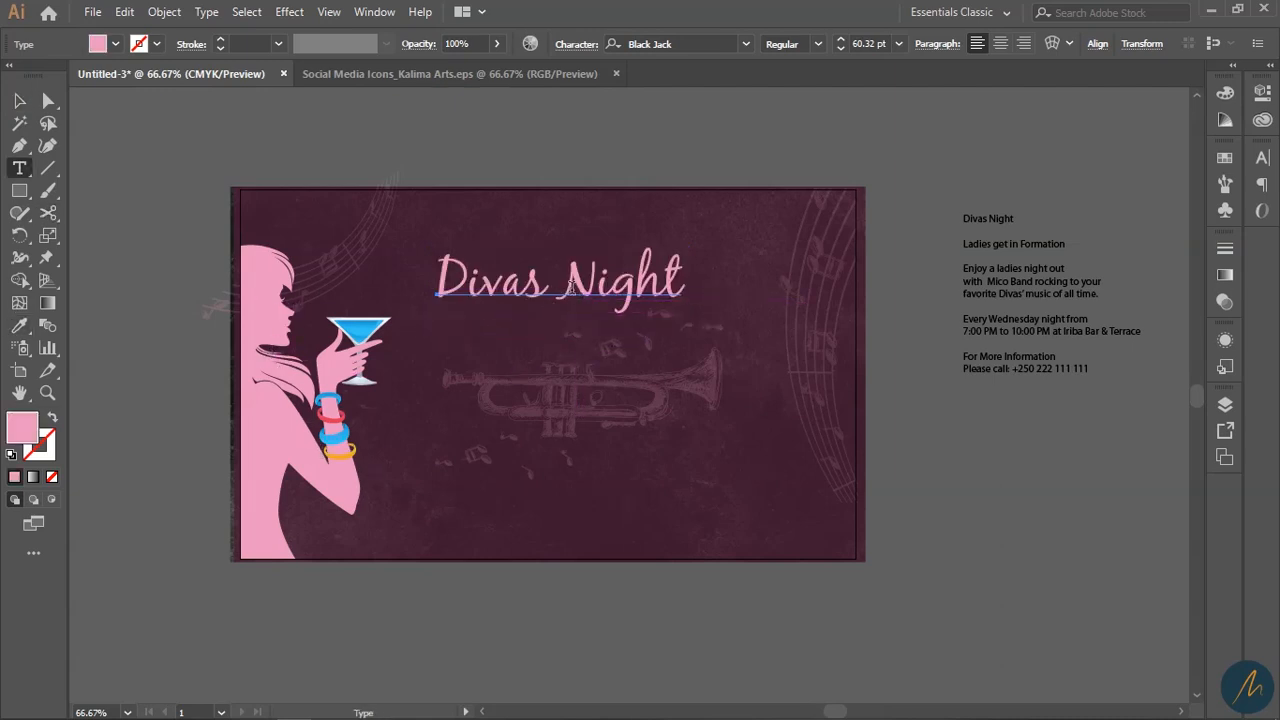
{"action": "double_click", "coordinate": [550, 279]}
{"action": "key", "text": "Return"}
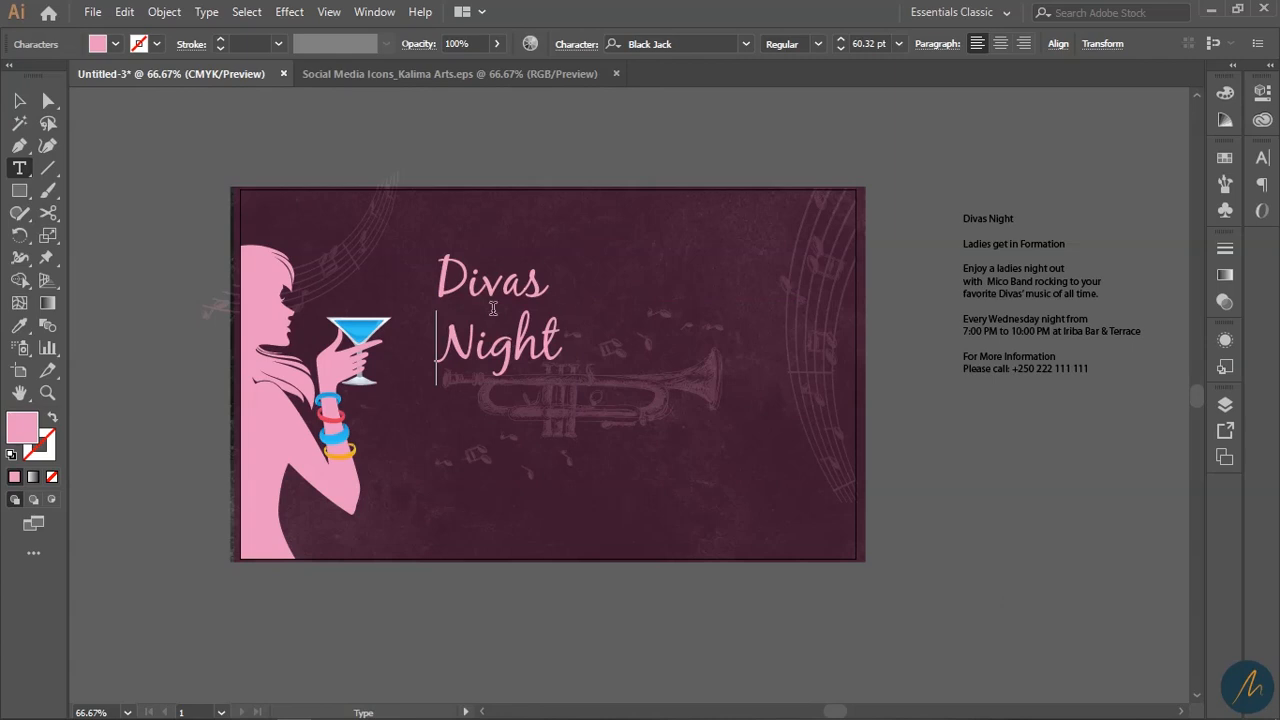
Step: Duplicate the two-line "Divas Night" title and place the copy directly above the artboard
{"action": "key", "text": "Escape"}
{"action": "left_click_drag", "start_coordinate": [515, 312], "coordinate": [599, 118]}
{"action": "left_click", "coordinate": [578, 351]}
{"action": "key", "text": "z"}
{"action": "left_click", "coordinate": [604, 374]}
{"action": "left_click", "coordinate": [629, 468]}
{"action": "left_click_drag", "start_coordinate": [692, 432], "coordinate": [672, 566]}
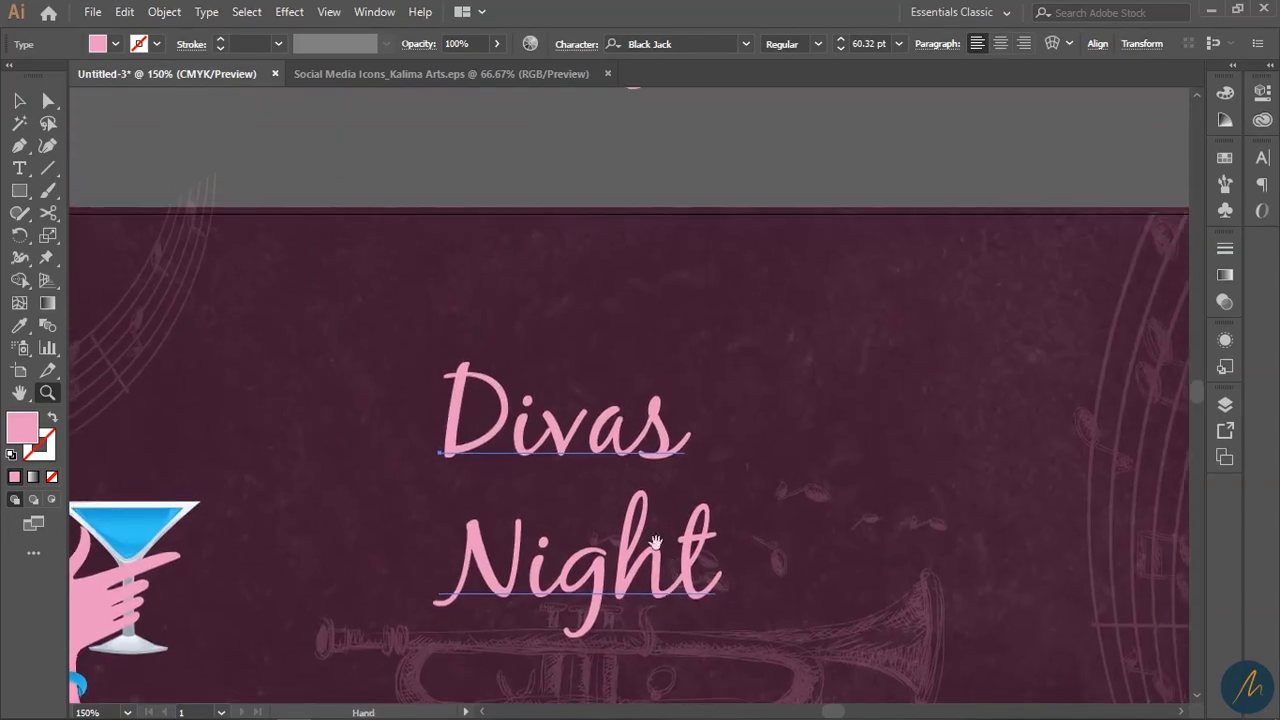
{"action": "left_click", "coordinate": [615, 369], "text": "alt"}
{"action": "left_click", "coordinate": [615, 369], "text": "alt"}
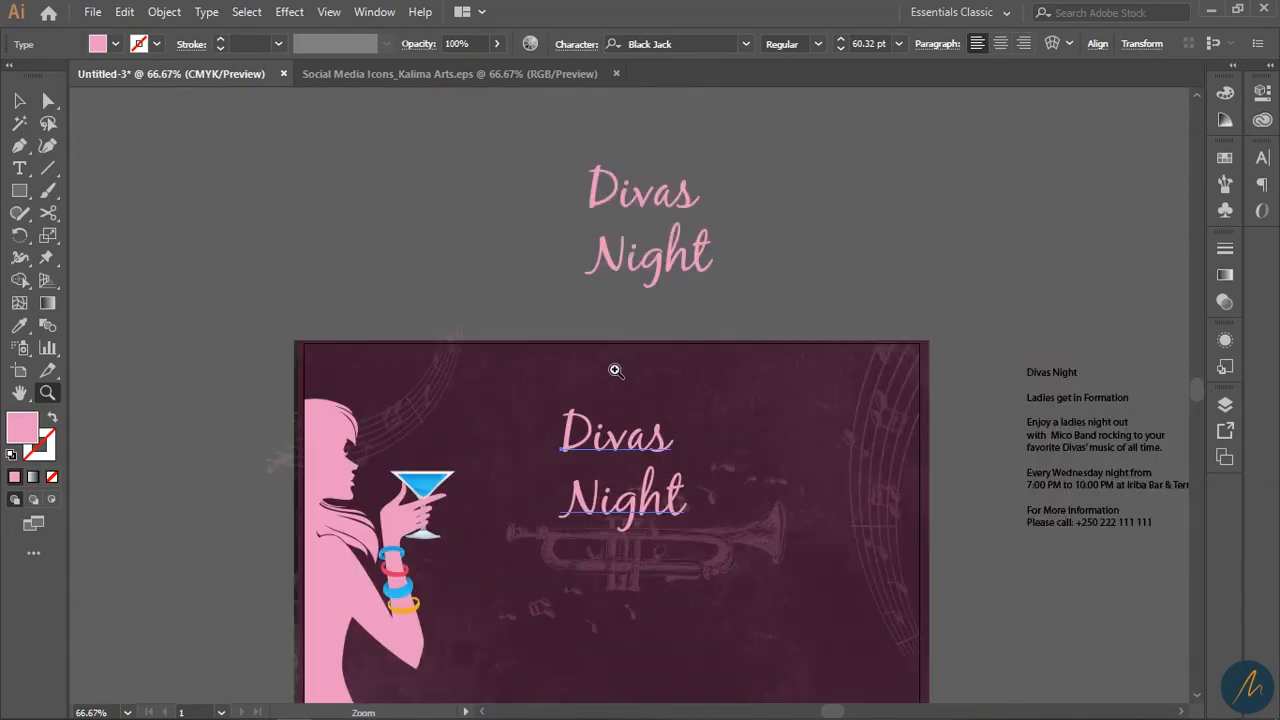
{"action": "key", "text": "v"}
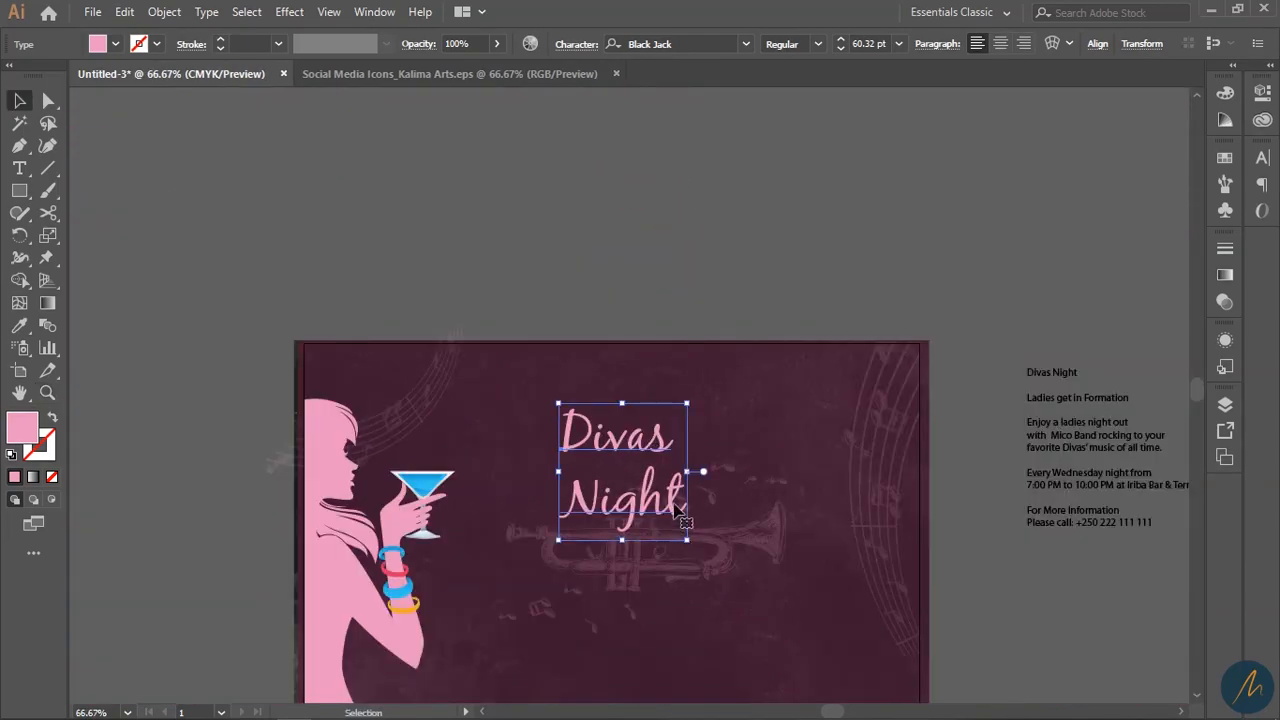
{"action": "left_click_drag", "start_coordinate": [655, 512], "coordinate": [657, 262]}
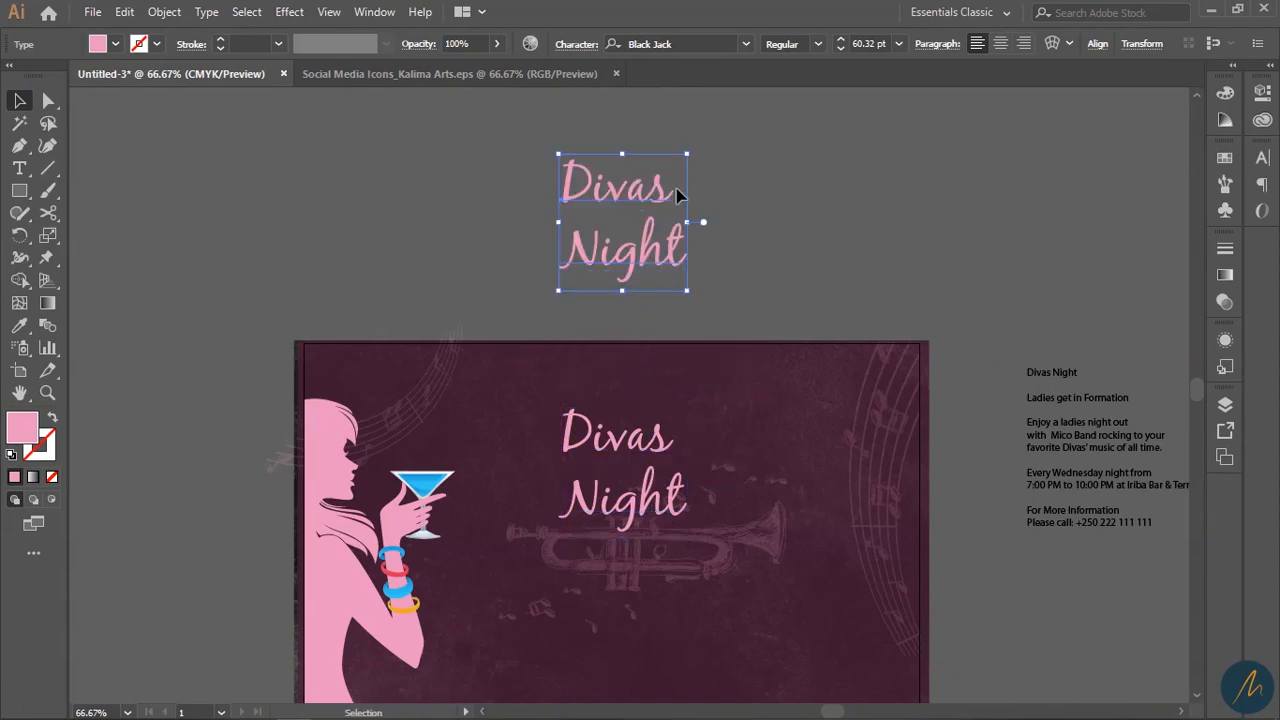
Step: Expand the "Divas Night" title on the artboard into outlines, with Object and Fill both included
{"action": "left_click", "coordinate": [660, 492]}
{"action": "key", "text": "ctrl+equal"}
{"action": "key", "text": "ctrl+equal"}
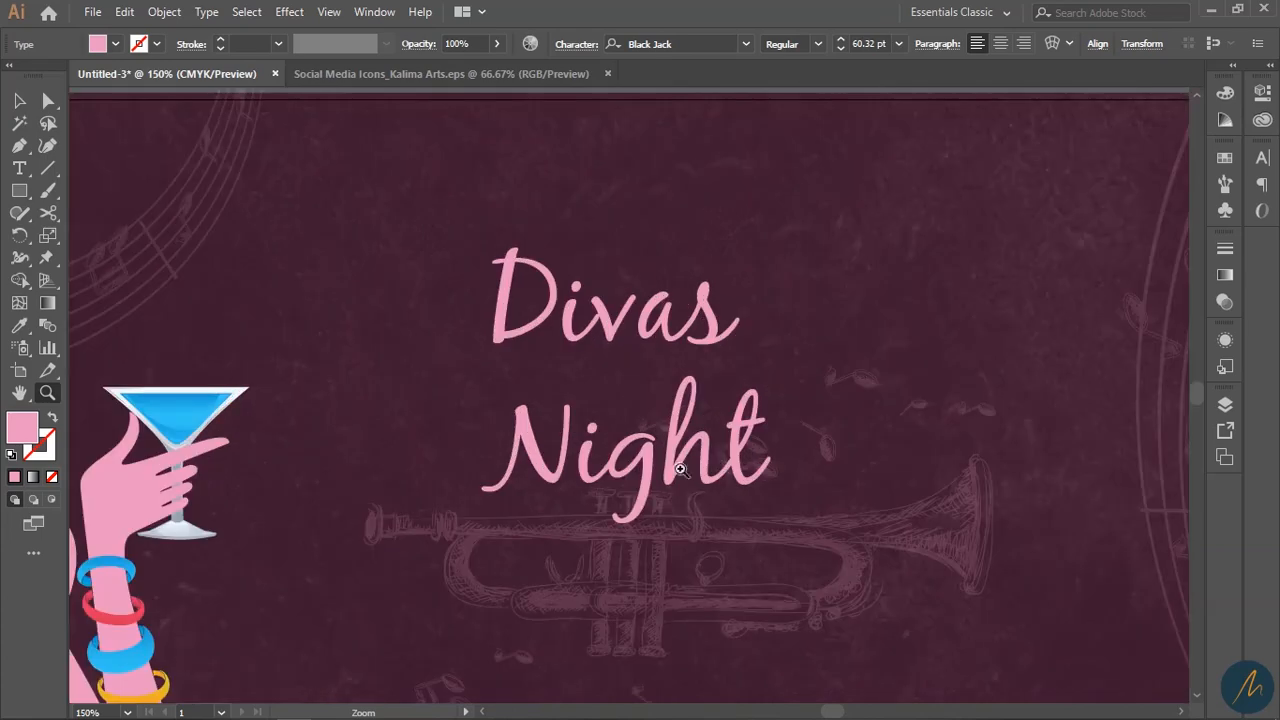
{"action": "left_click", "coordinate": [160, 13]}
{"action": "left_click", "coordinate": [232, 210]}
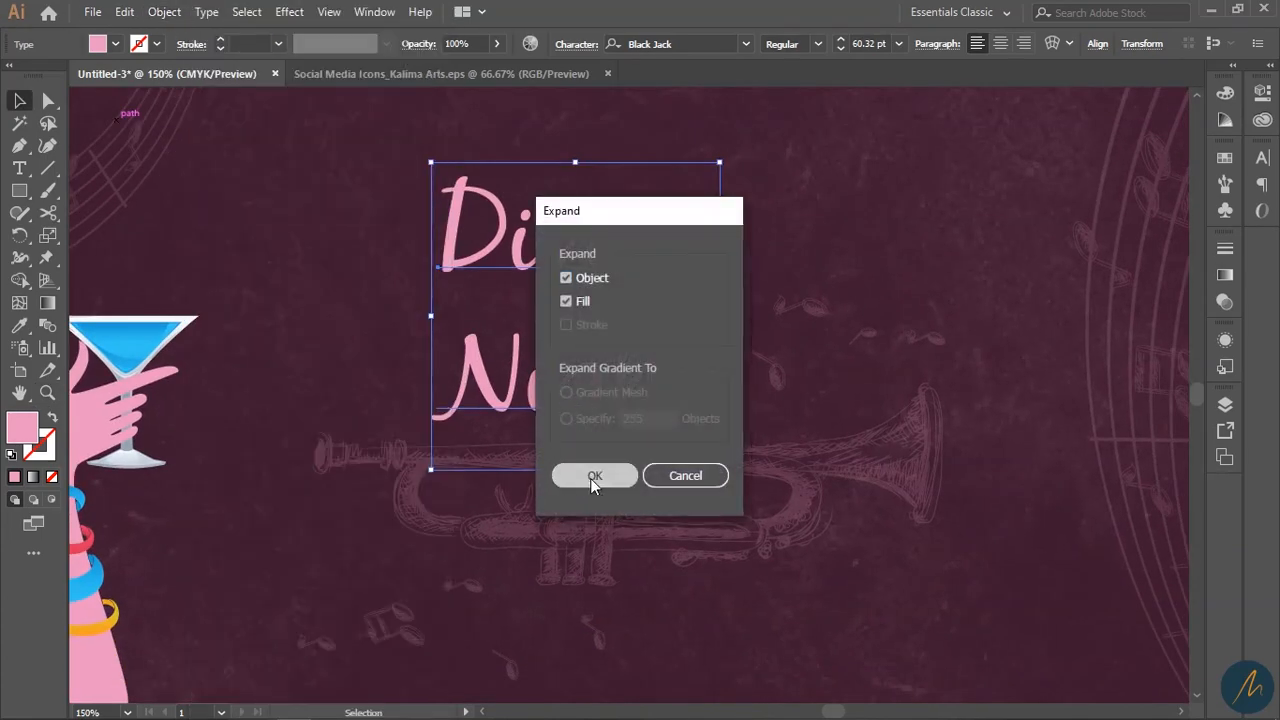
{"action": "left_click", "coordinate": [592, 476]}
Step: Ungroup the expanded title into separate letter shapes
{"action": "right_click", "coordinate": [570, 398]}
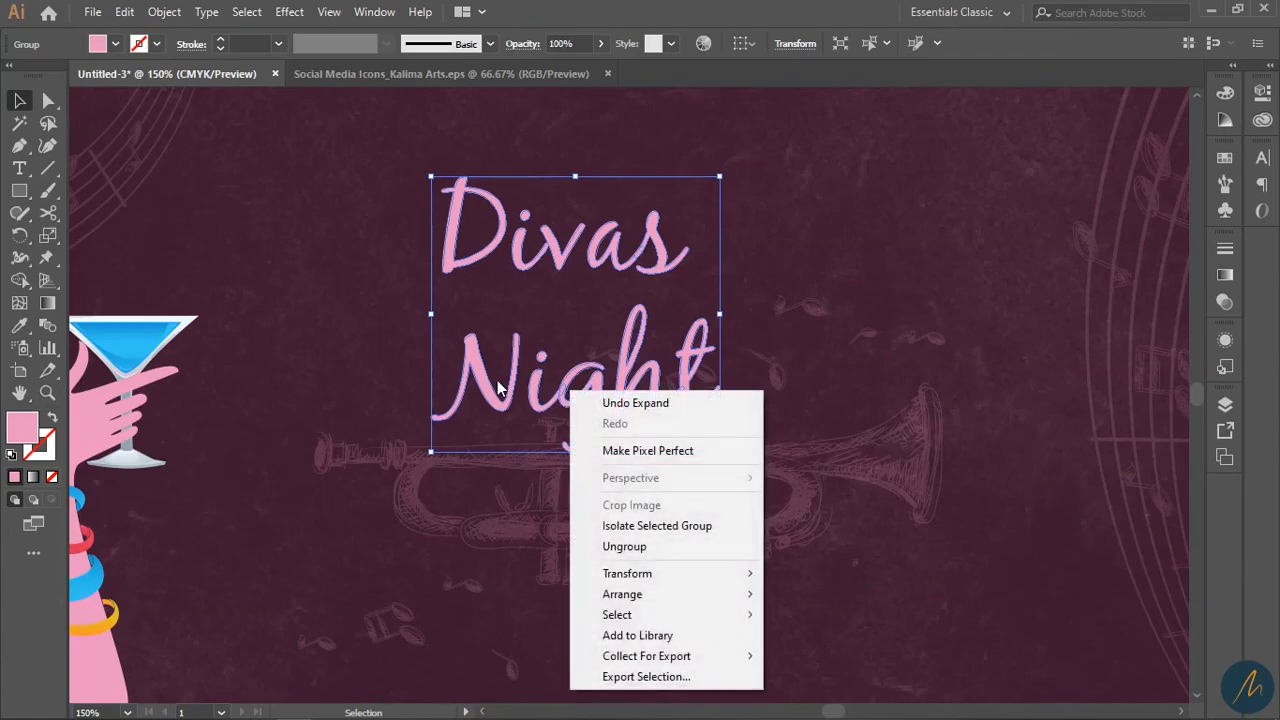
{"action": "left_click", "coordinate": [575, 367]}
{"action": "left_click", "coordinate": [541, 360]}
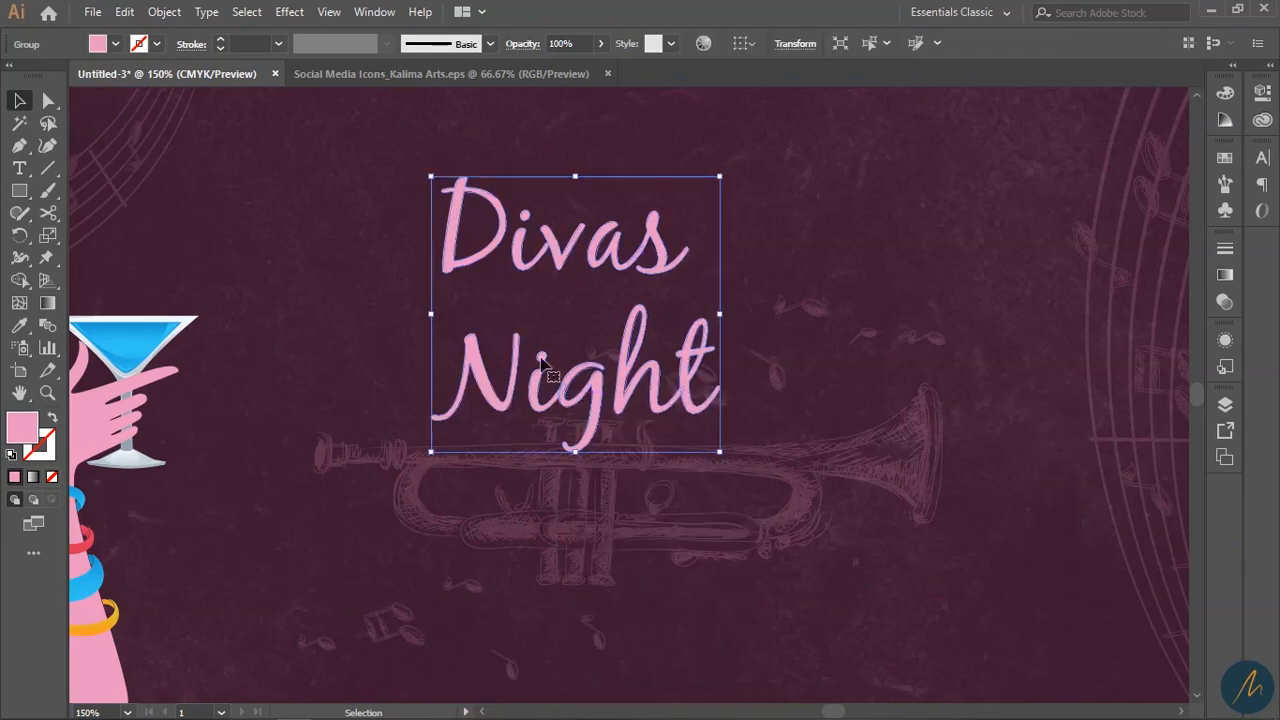
{"action": "right_click", "coordinate": [588, 388]}
{"action": "left_click", "coordinate": [657, 532]}
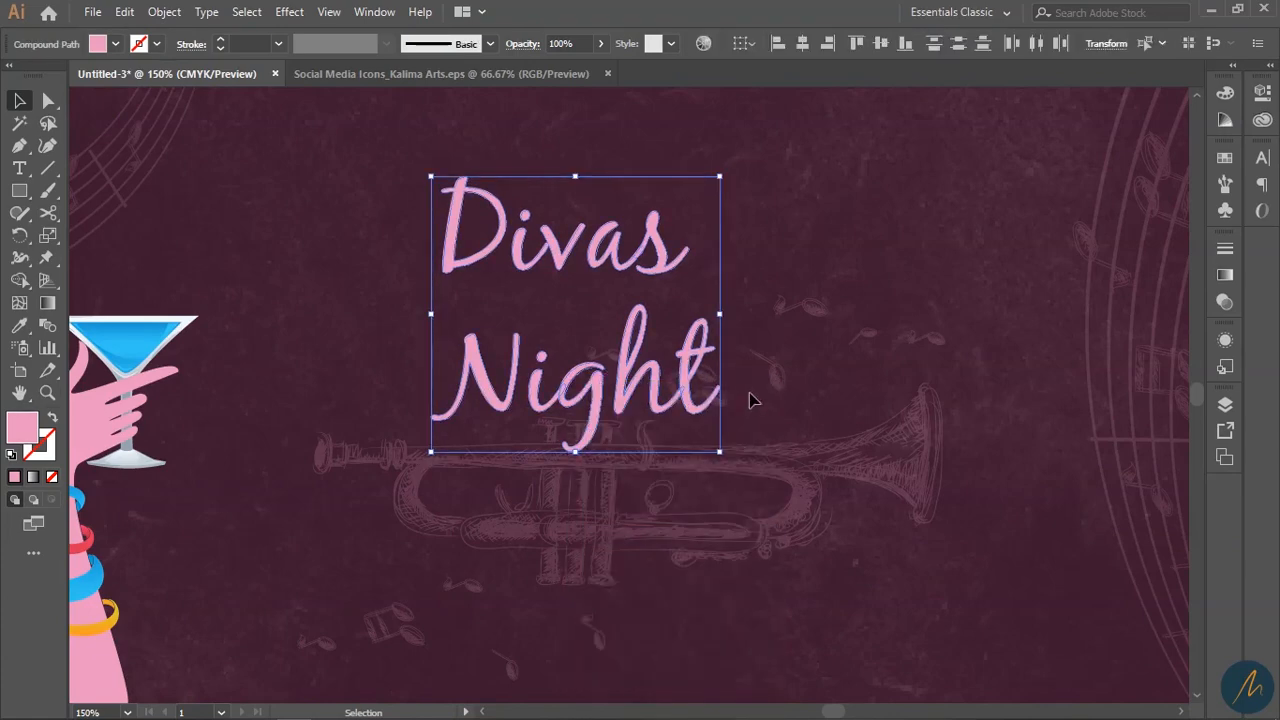
Step: Select the letters of "Night" and scale them up proportionally to well beyond the width of "Divas"
{"action": "left_click", "coordinate": [766, 431]}
{"action": "left_click_drag", "start_coordinate": [766, 434], "coordinate": [436, 338]}
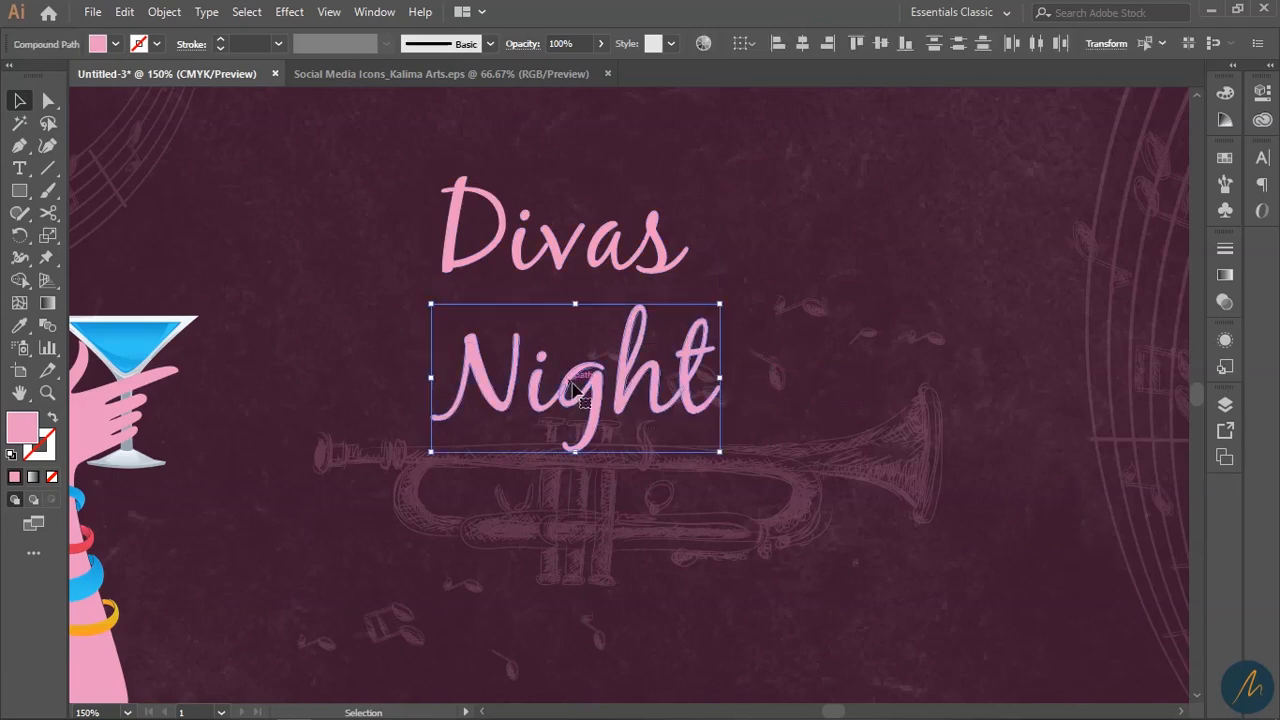
{"action": "left_click_drag", "start_coordinate": [719, 377], "coordinate": [889, 400]}
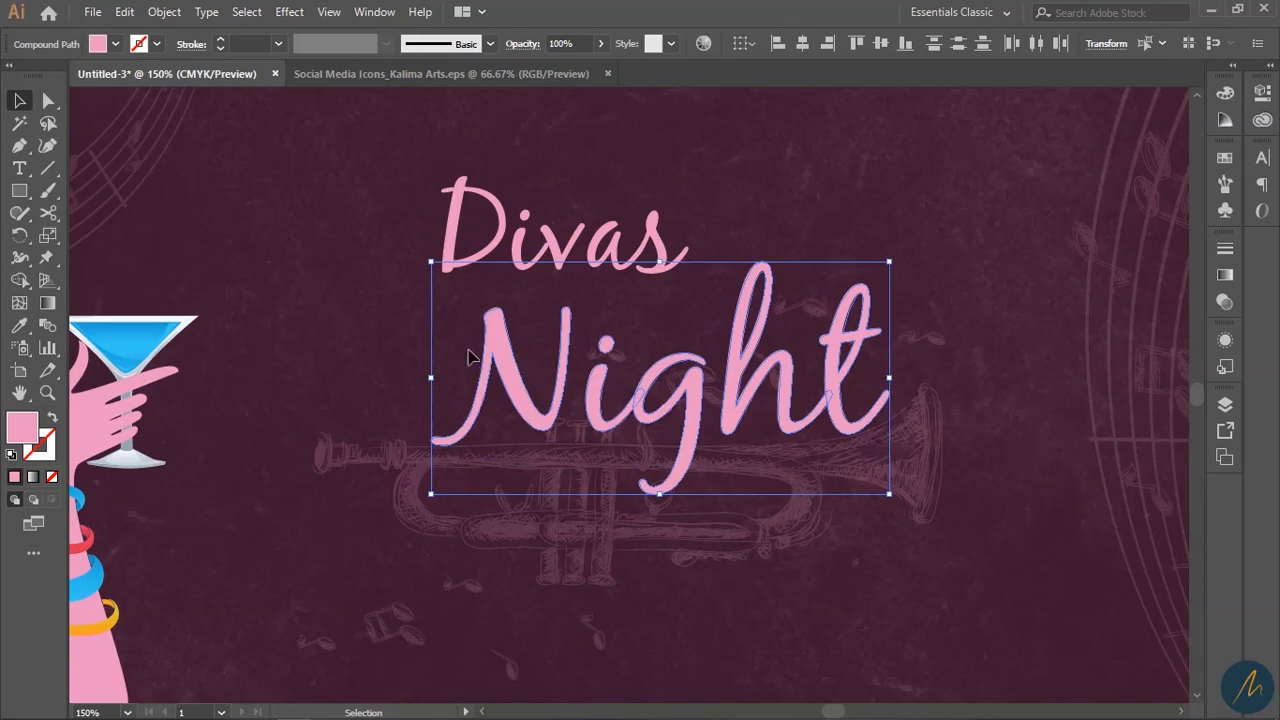
Step: Group the letters of "Divas" and the letters of "Night" as two separate groups
{"action": "left_click", "coordinate": [737, 271]}
{"action": "left_click_drag", "start_coordinate": [700, 278], "coordinate": [372, 184]}
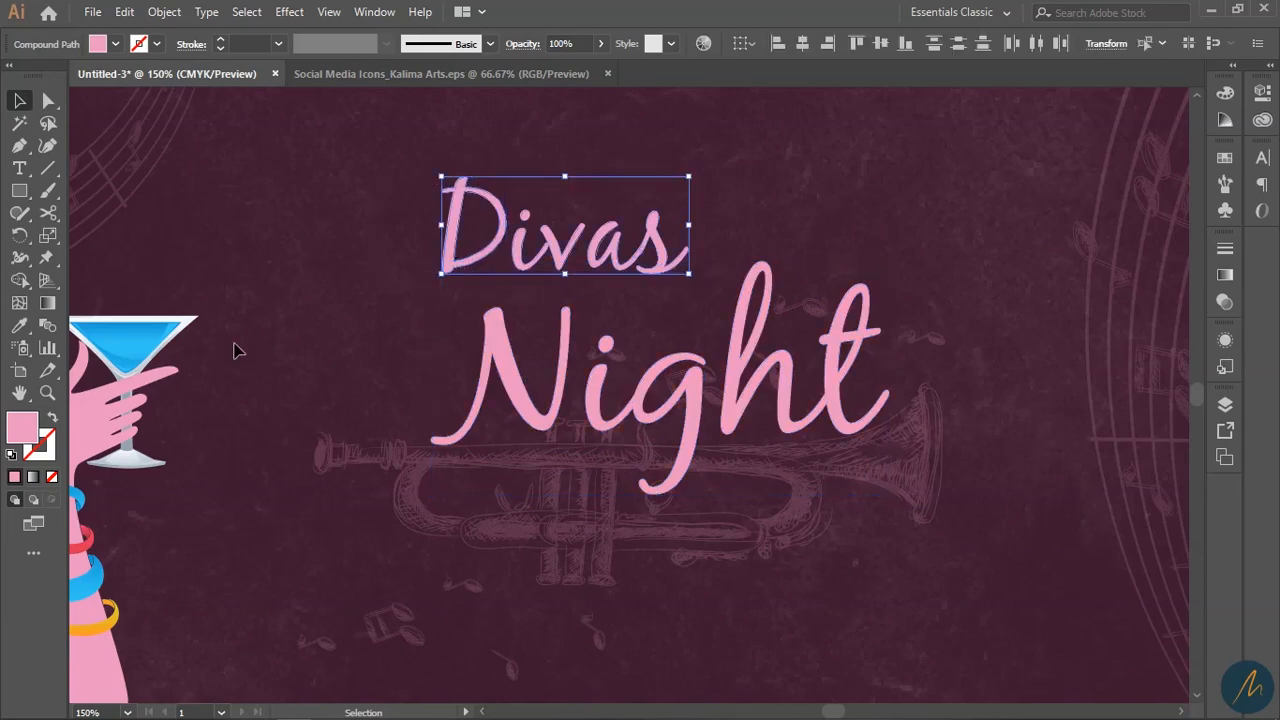
{"action": "key", "text": "ctrl+g"}
{"action": "left_click_drag", "start_coordinate": [1066, 435], "coordinate": [455, 405]}
{"action": "key", "text": "a"}
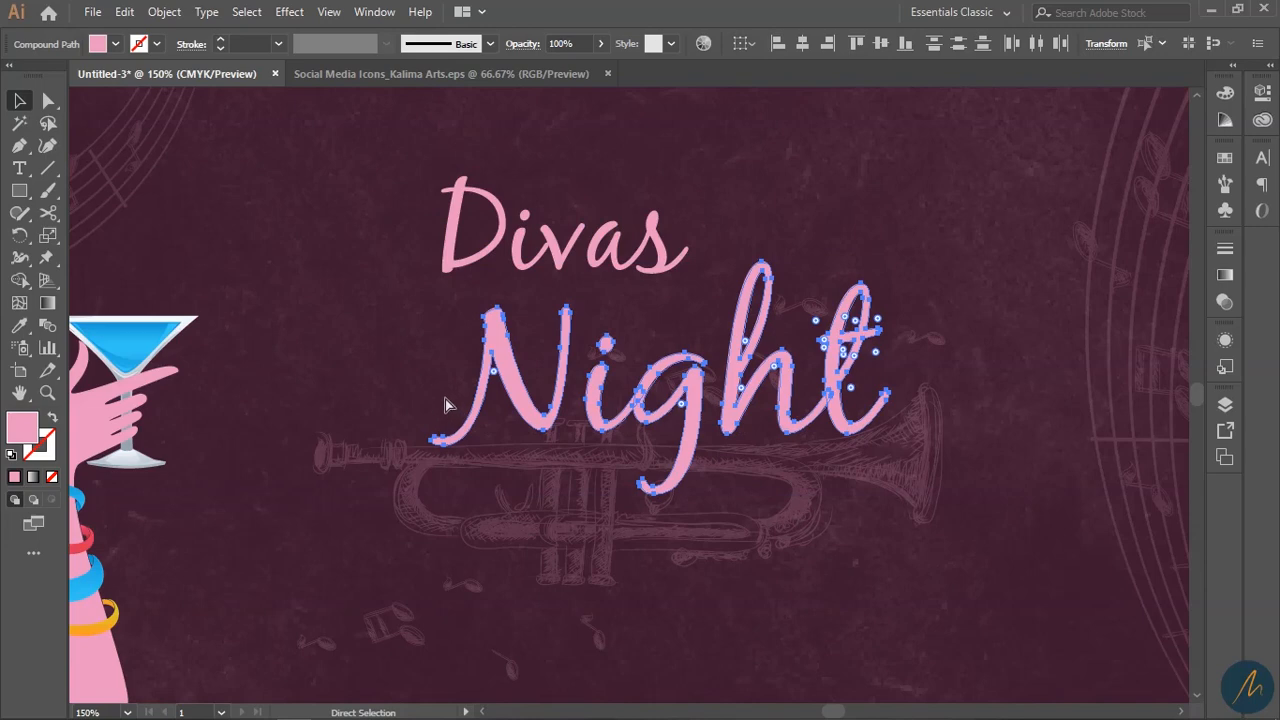
{"action": "key", "text": "v"}
Step: Fill the "Divas" group with white
{"action": "left_click", "coordinate": [660, 258]}
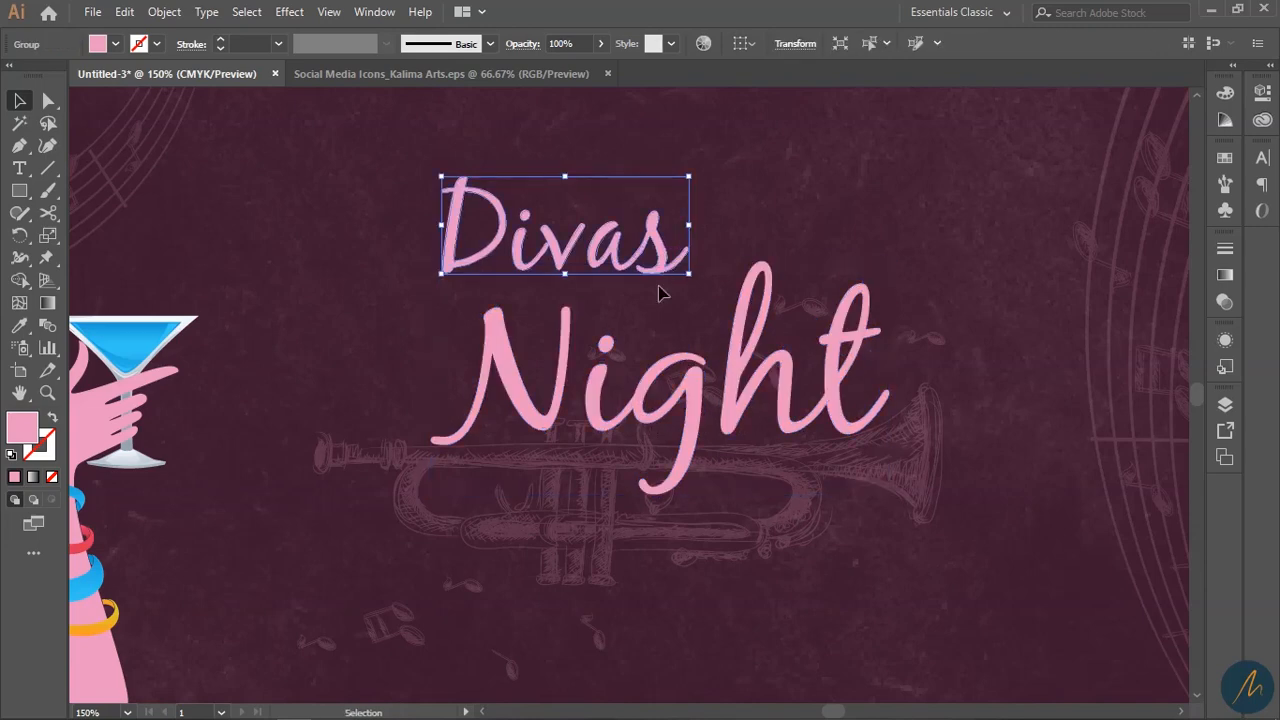
{"action": "left_click", "coordinate": [115, 43]}
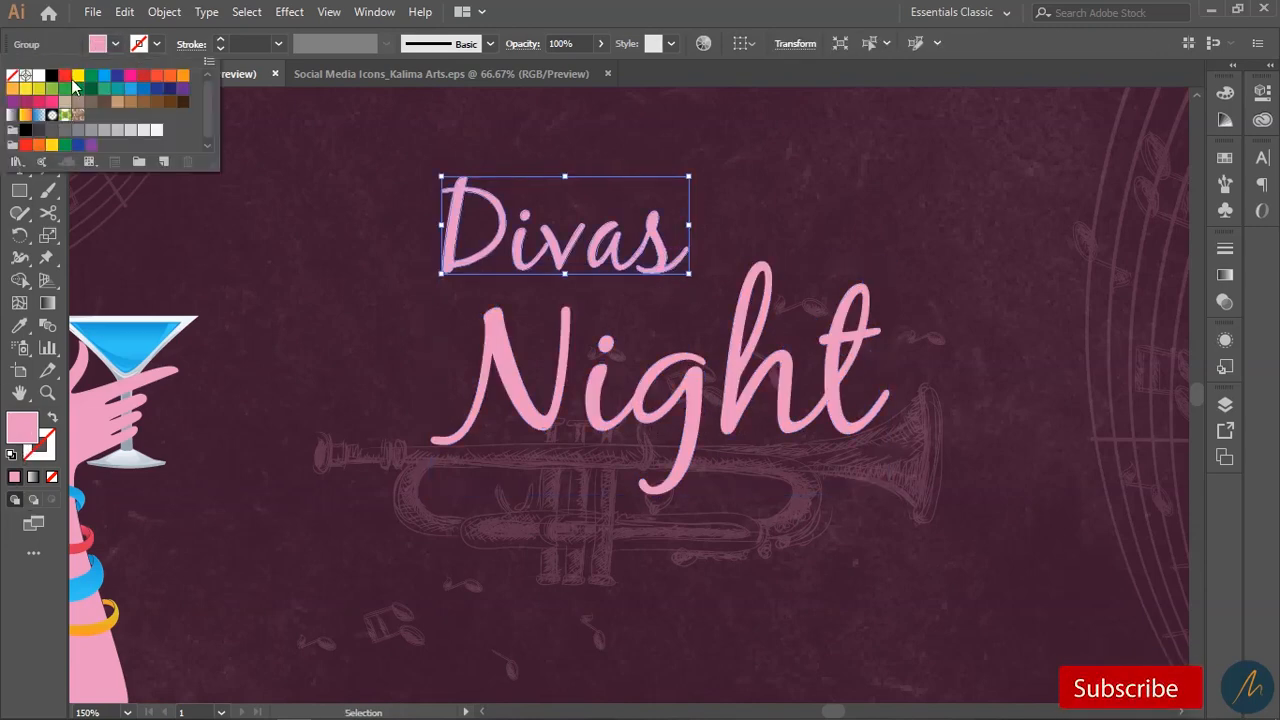
{"action": "left_click", "coordinate": [40, 77]}
{"action": "left_click", "coordinate": [760, 251]}
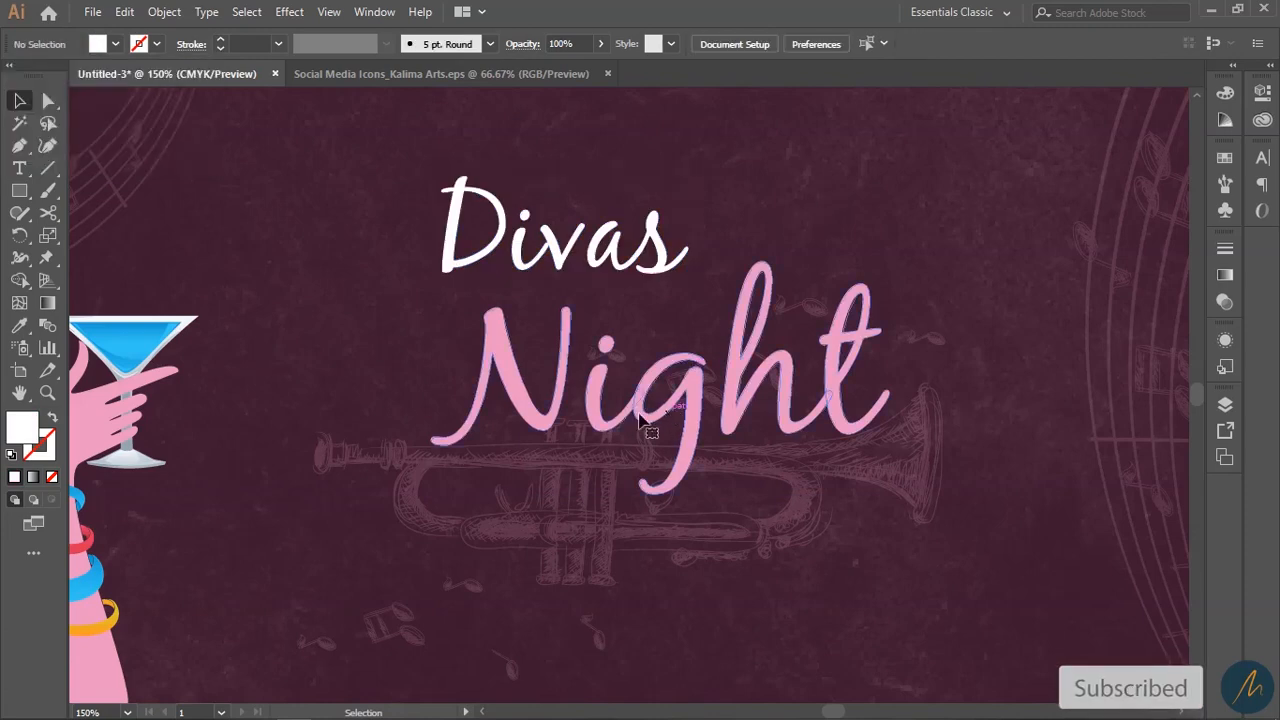
Step: Move the "Night" group slightly up so it sits closer beneath "Divas"
{"action": "left_click", "coordinate": [525, 385]}
{"action": "mouse_move", "coordinate": [523, 378]}
{"action": "left_mouse_down"}
{"action": "mouse_move", "coordinate": [498, 366]}
{"action": "mouse_move", "coordinate": [507, 372]}
{"action": "left_mouse_up"}
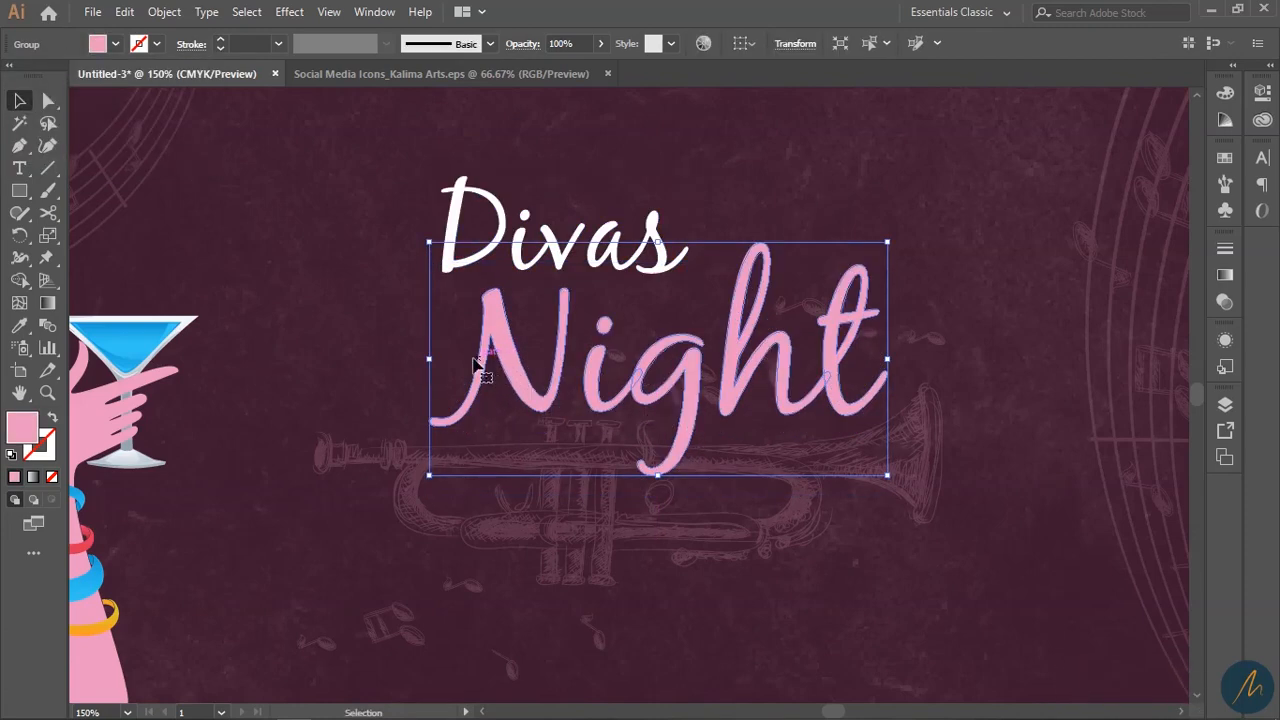
{"action": "left_click", "coordinate": [492, 265], "text": "shift"}
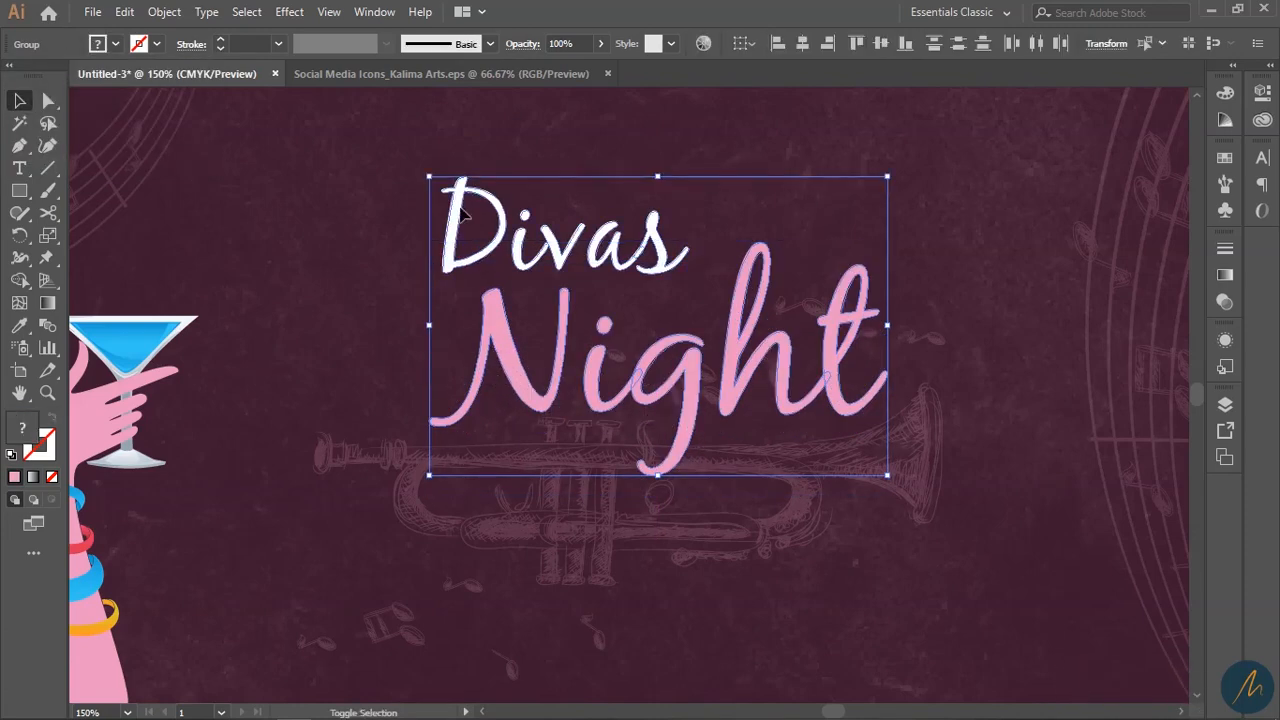
{"action": "left_click", "coordinate": [465, 338]}
{"action": "left_click", "coordinate": [481, 418]}
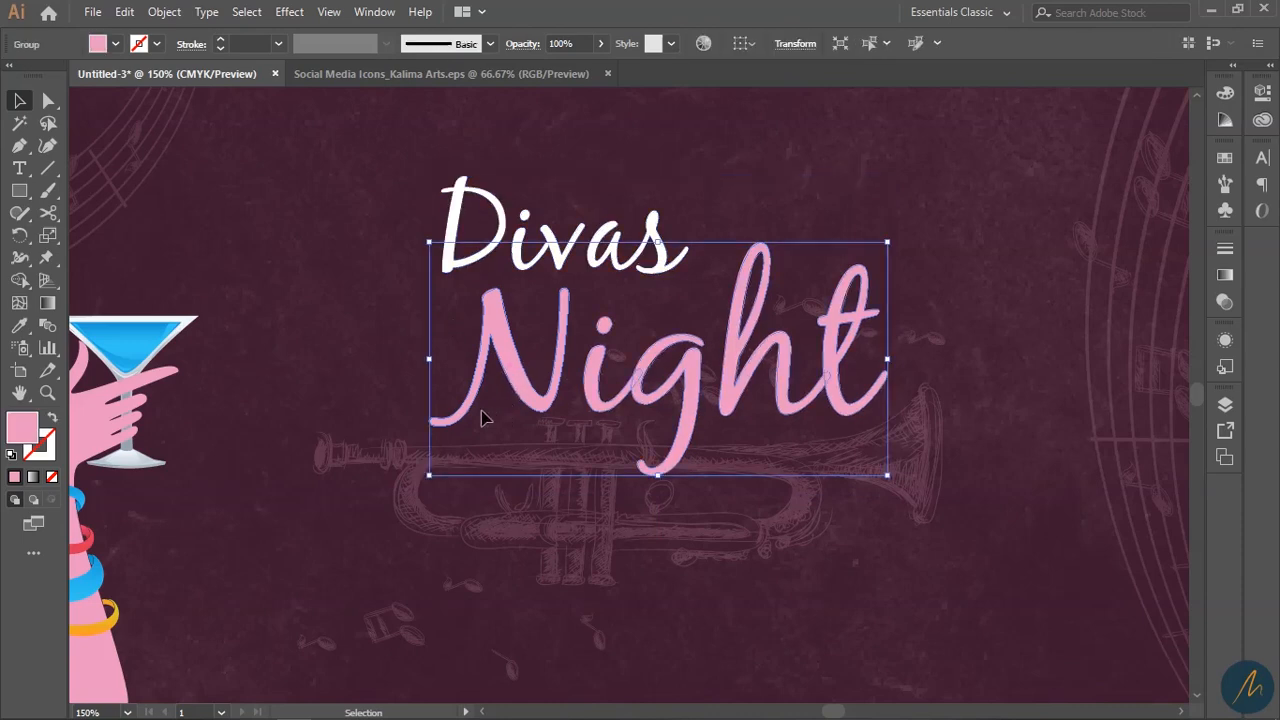
Step: Enlarge "Divas" slightly so its left edge lines up with the start of "Night"
{"action": "left_click", "coordinate": [455, 222]}
{"action": "left_click_drag", "start_coordinate": [435, 225], "coordinate": [429, 226]}
{"action": "left_click_drag", "start_coordinate": [690, 234], "coordinate": [703, 232]}
{"action": "left_click", "coordinate": [798, 228]}
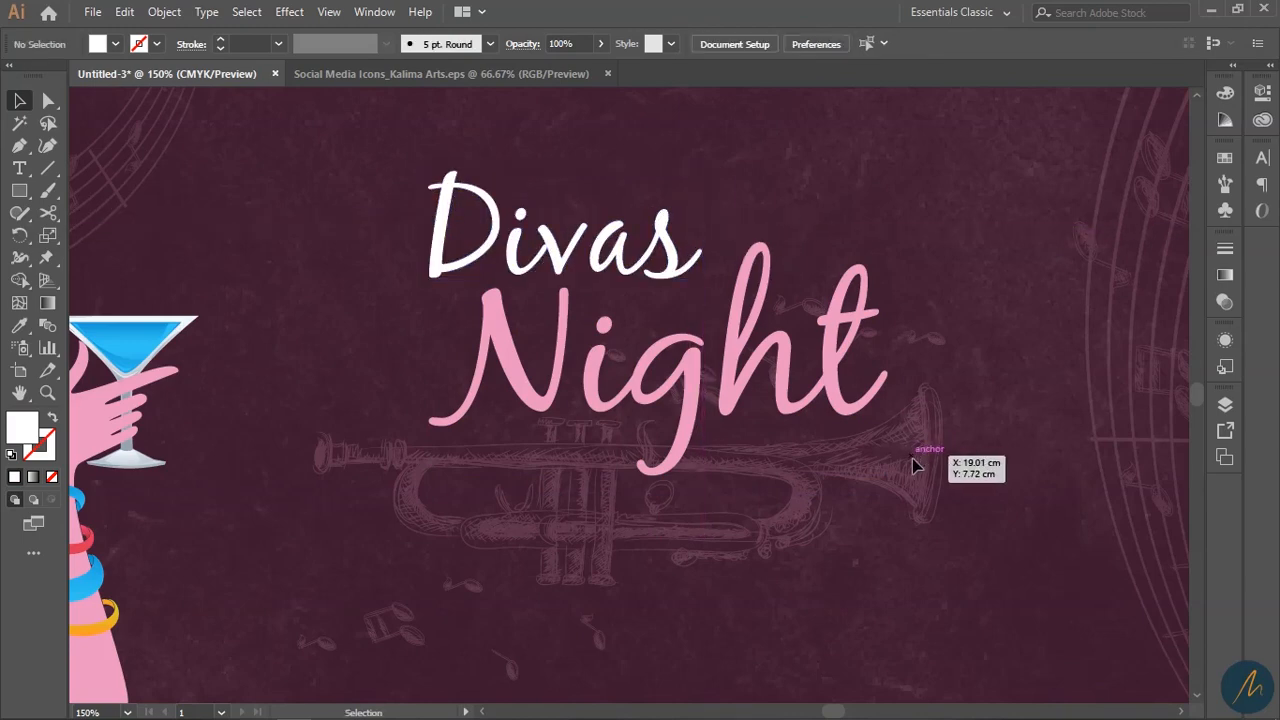
Step: Scale down both title words together and shift them slightly up and left on the artboard
{"action": "key", "text": "z"}
{"action": "left_click", "coordinate": [604, 384], "text": "alt"}
{"action": "left_click", "coordinate": [604, 384], "text": "alt"}
{"action": "key", "text": "v"}
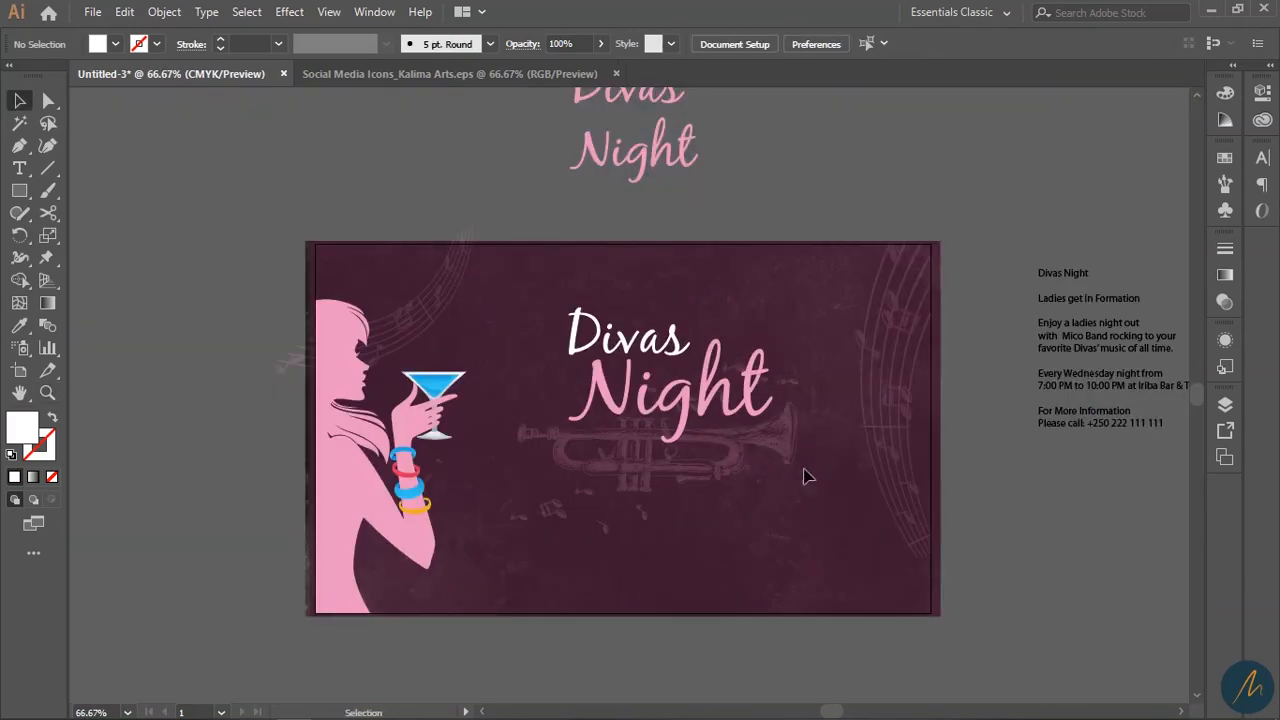
{"action": "left_click", "coordinate": [598, 368]}
{"action": "left_click_drag", "start_coordinate": [776, 456], "coordinate": [718, 379]}
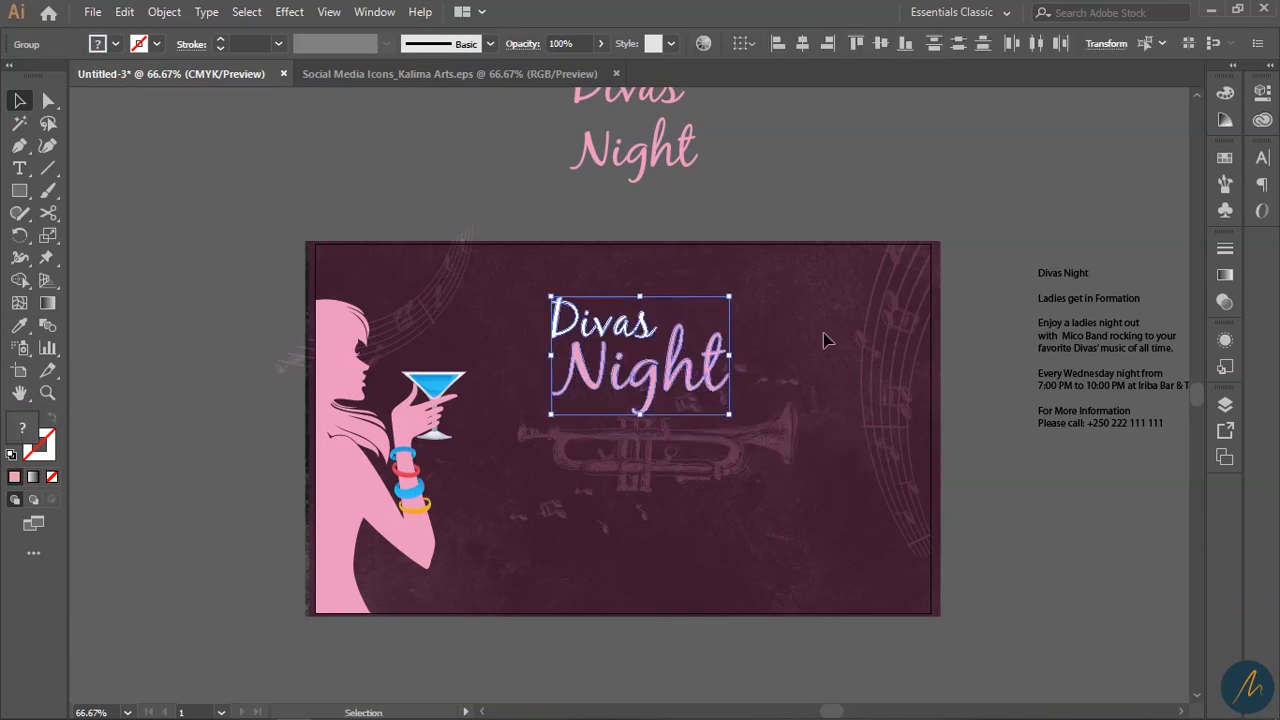
{"action": "left_click", "coordinate": [868, 400]}
Step: Copy "Ladies get in Formation" from the event text and paste it into a new area text box below the title
{"action": "key", "text": "ctrl+plus"}
{"action": "key", "text": "t"}
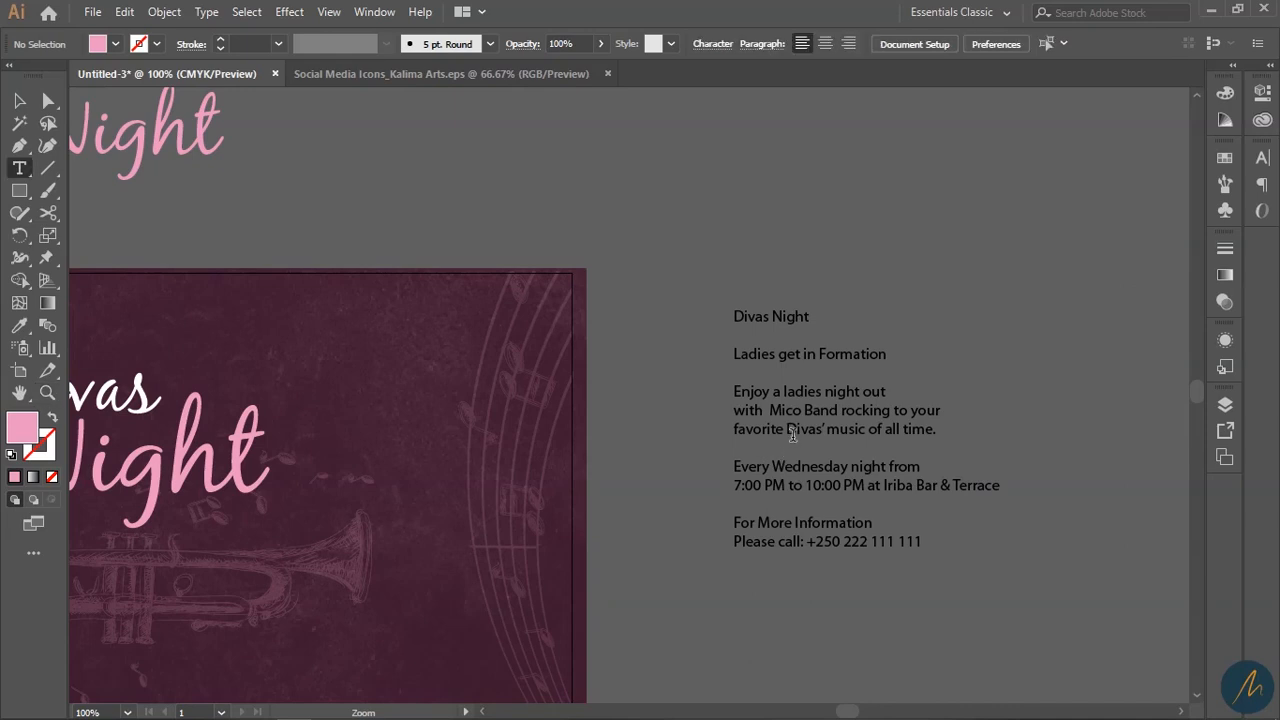
{"action": "triple_click", "coordinate": [773, 353]}
{"action": "key", "text": "ctrl+c"}
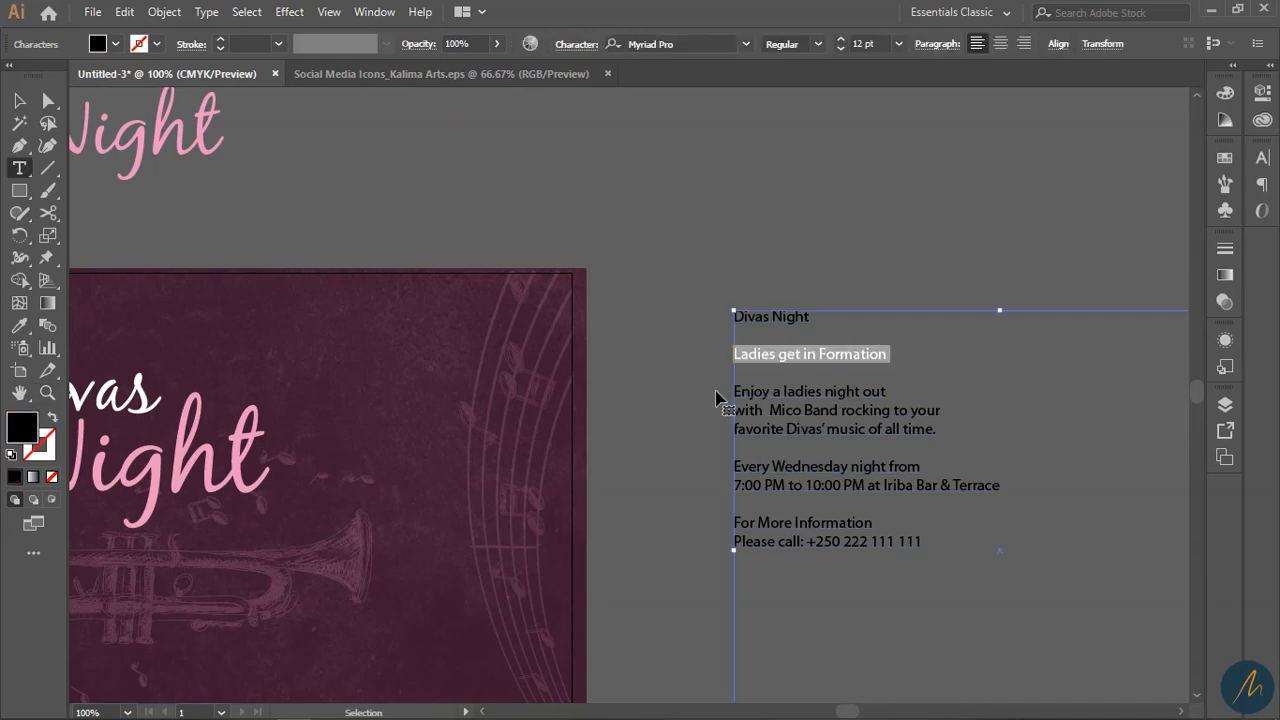
{"action": "left_click", "coordinate": [20, 98]}
{"action": "left_click_drag", "start_coordinate": [454, 542], "coordinate": [921, 379]}
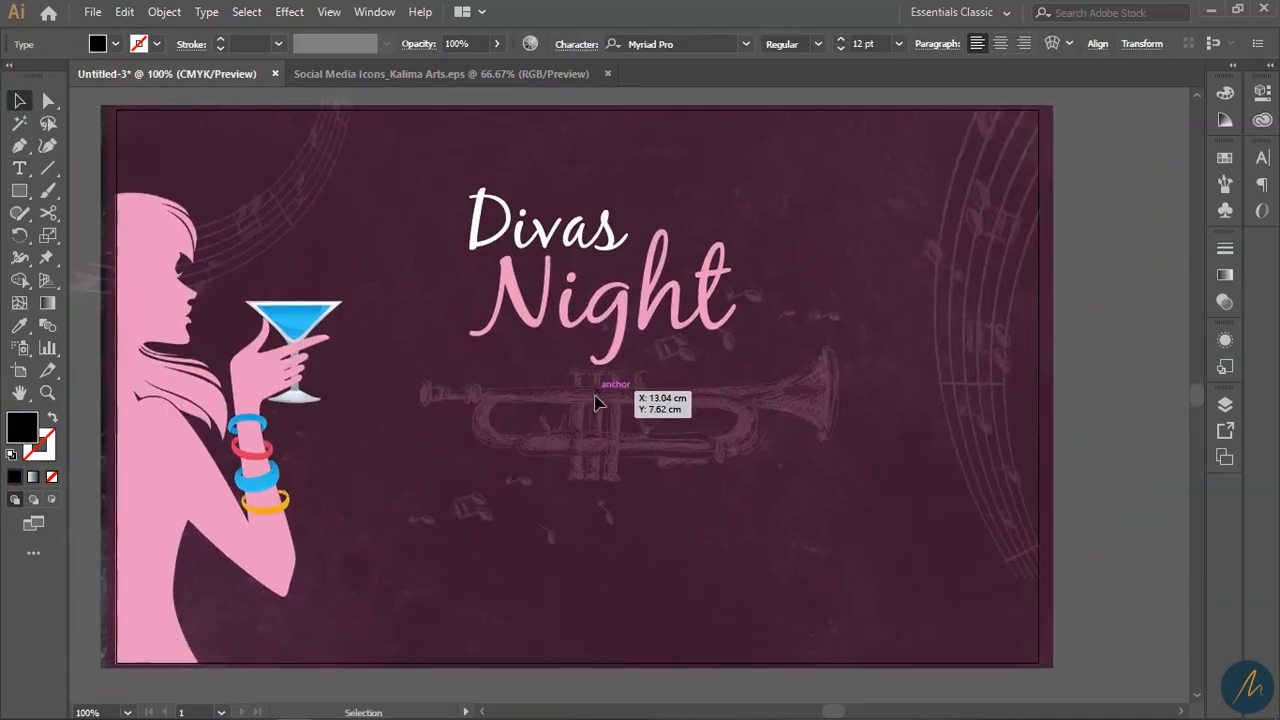
{"action": "key", "text": "t"}
{"action": "left_click_drag", "start_coordinate": [467, 384], "coordinate": [745, 410]}
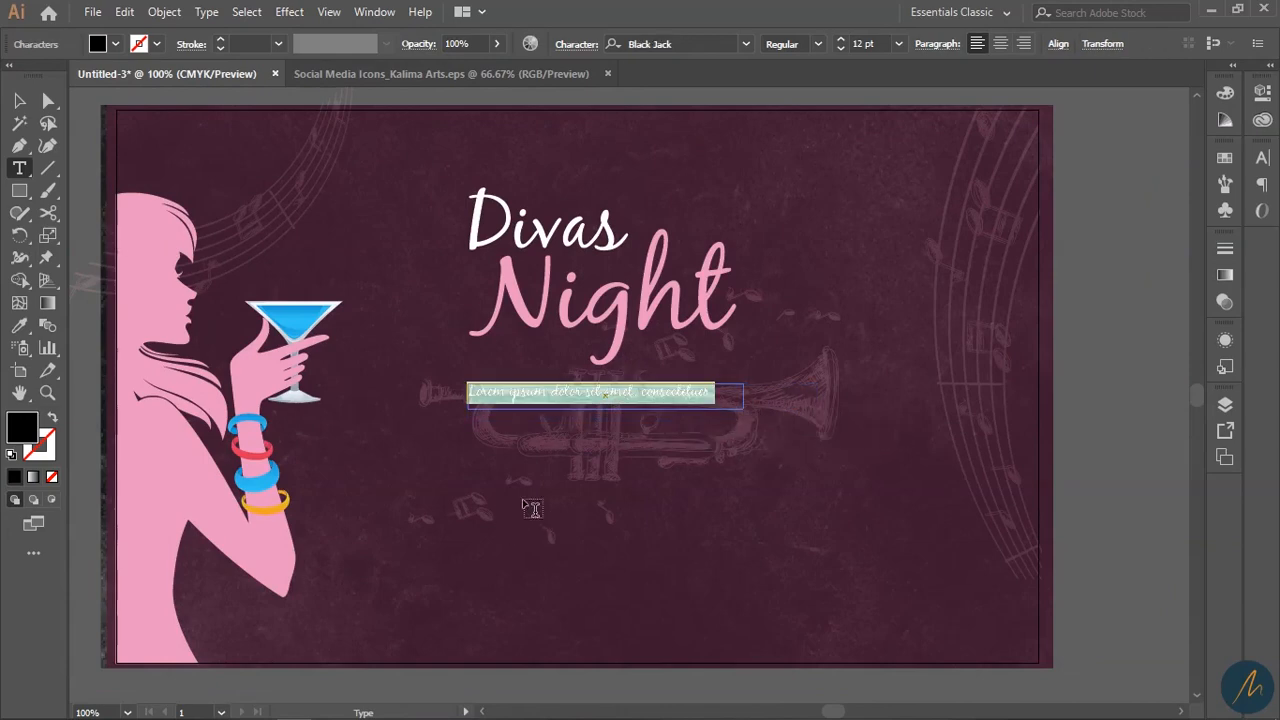
{"action": "key", "text": "ctrl+v"}
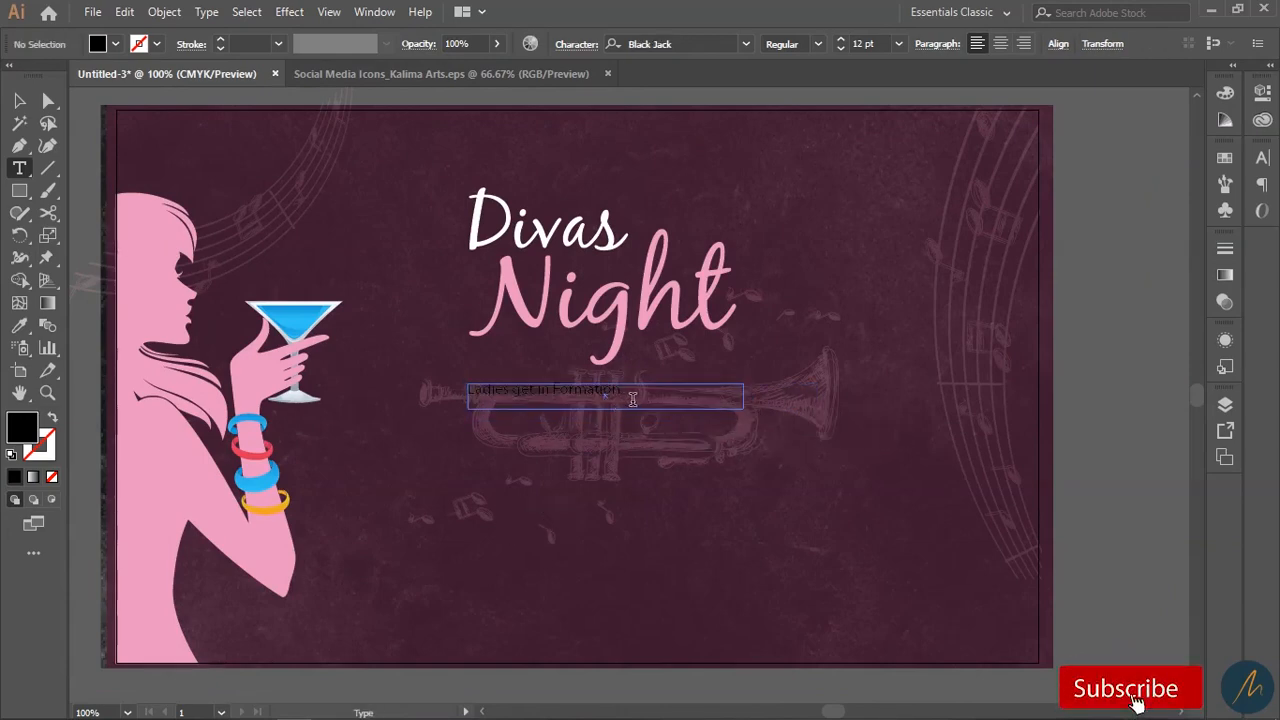
Step: Set the "Ladies get in Formation" line to Effra Bold and color it white
{"action": "left_click_drag", "start_coordinate": [632, 399], "coordinate": [467, 392]}
{"action": "left_click", "coordinate": [655, 43]}
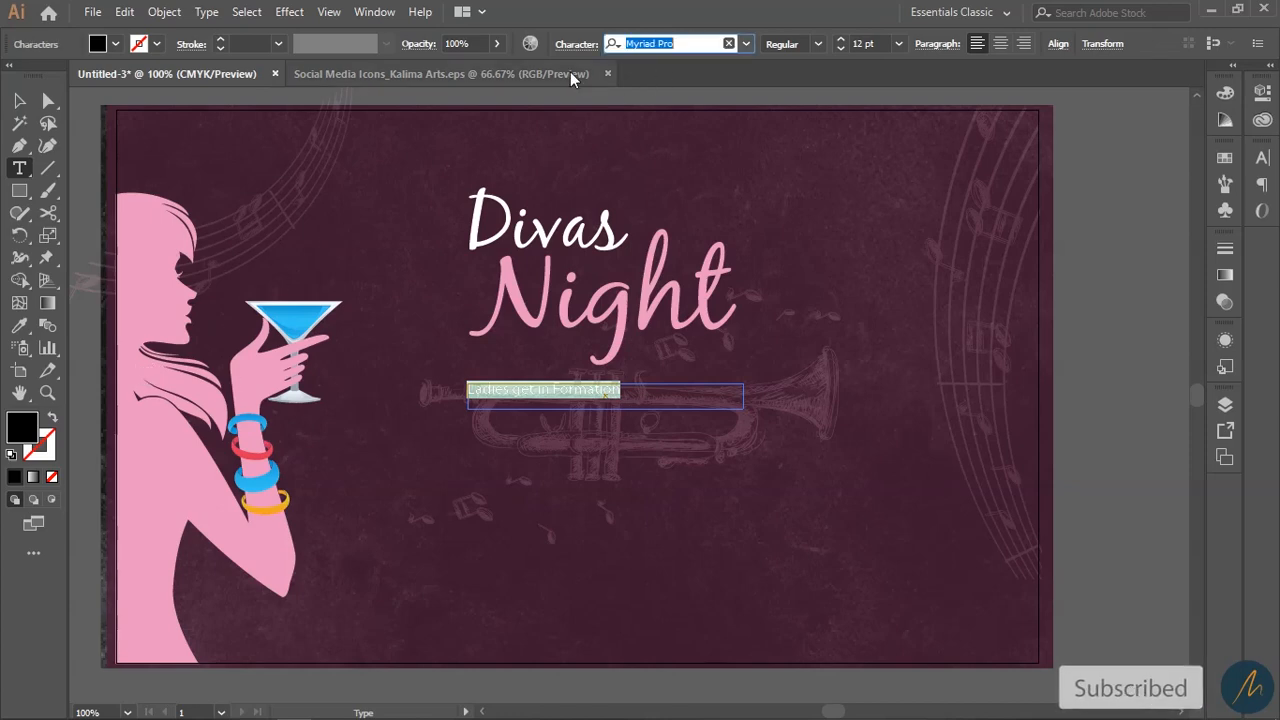
{"action": "type", "text": "effra"}
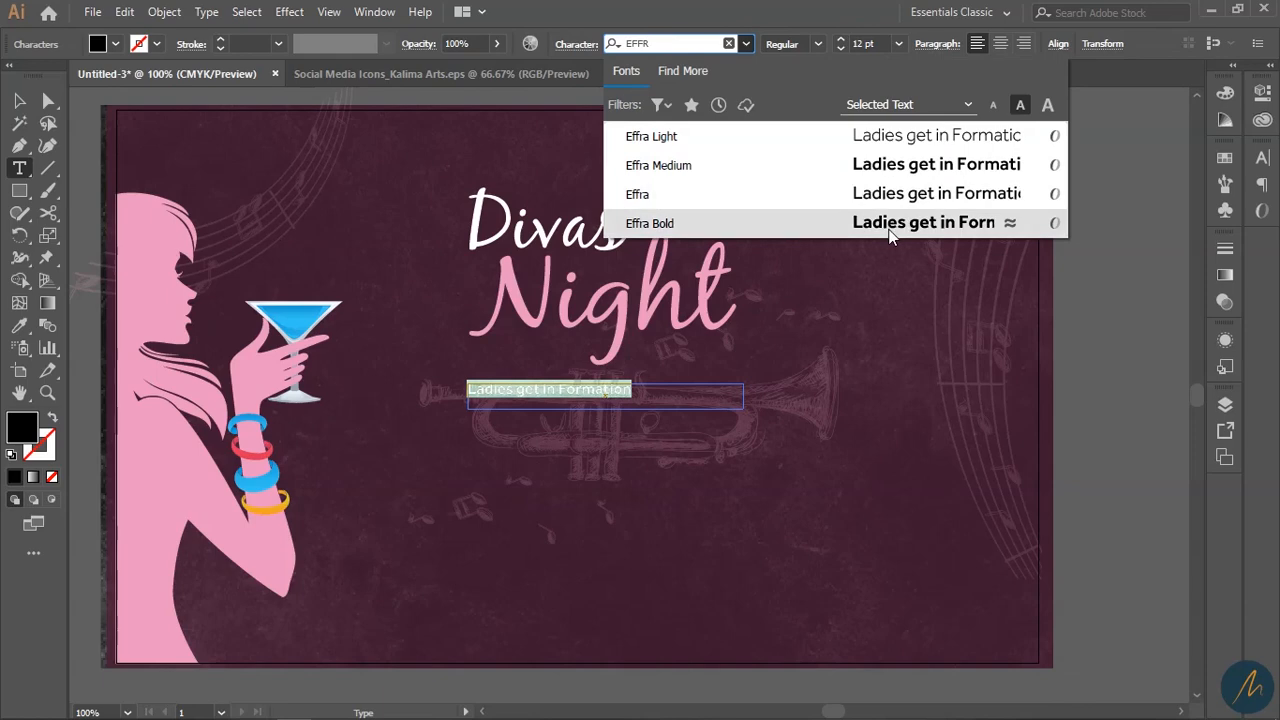
{"action": "left_click", "coordinate": [891, 236]}
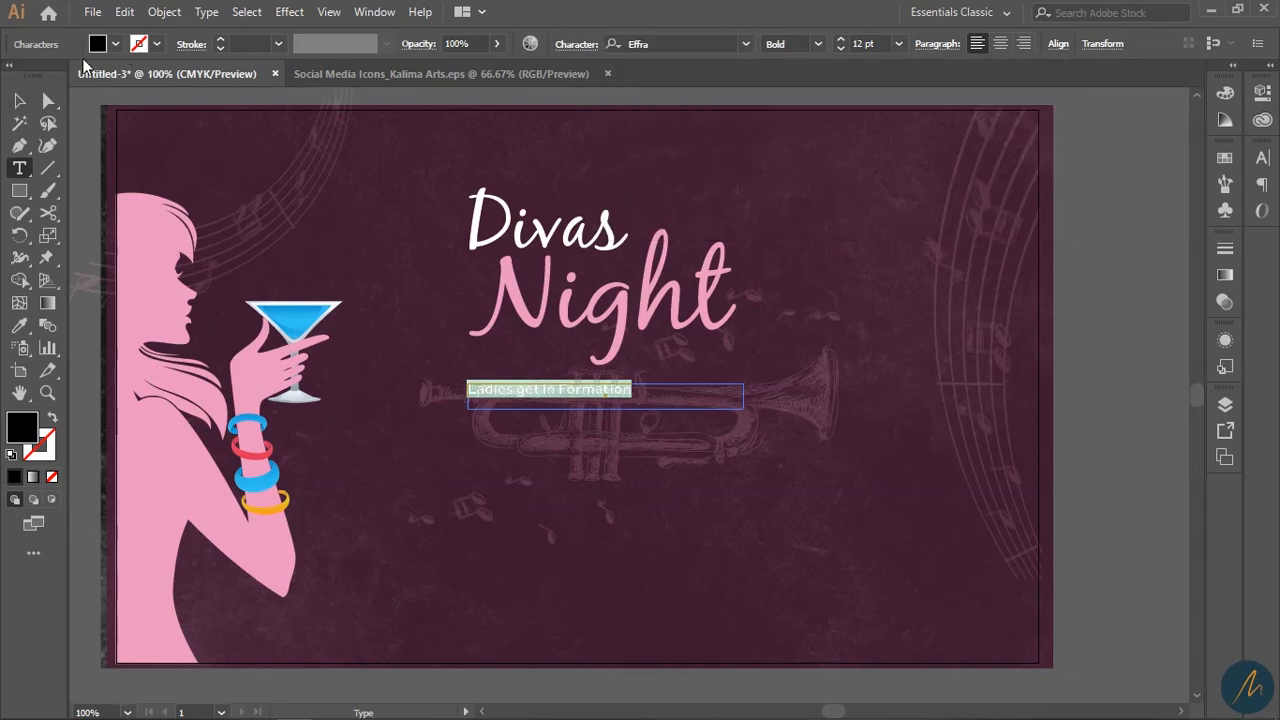
{"action": "left_click", "coordinate": [115, 44]}
{"action": "left_click", "coordinate": [38, 75]}
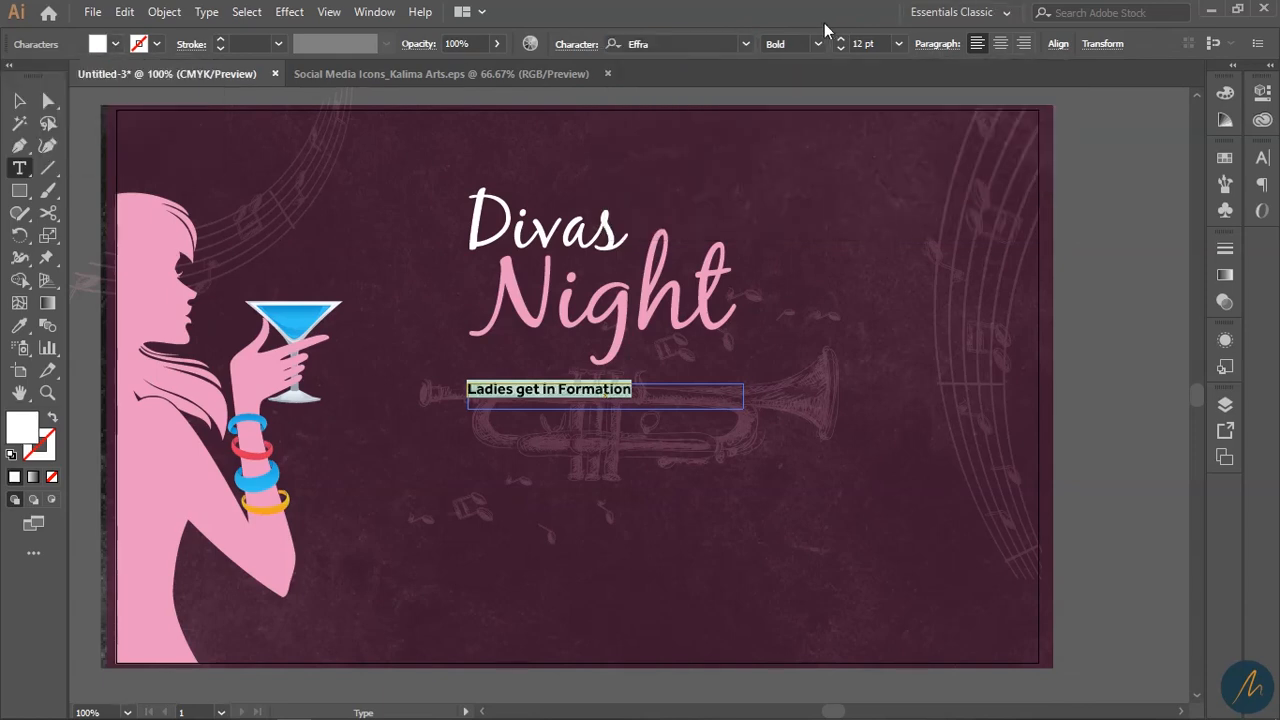
Step: Shift the "Ladies get in Formation" text box sideways and set its font size to 18 pt
{"action": "left_click", "coordinate": [18, 101]}
{"action": "left_click", "coordinate": [727, 435]}
{"action": "left_click_drag", "start_coordinate": [592, 398], "coordinate": [643, 398]}
{"action": "left_click", "coordinate": [842, 41]}
{"action": "left_click", "coordinate": [842, 41]}
{"action": "left_click", "coordinate": [842, 41]}
{"action": "left_click", "coordinate": [898, 44]}
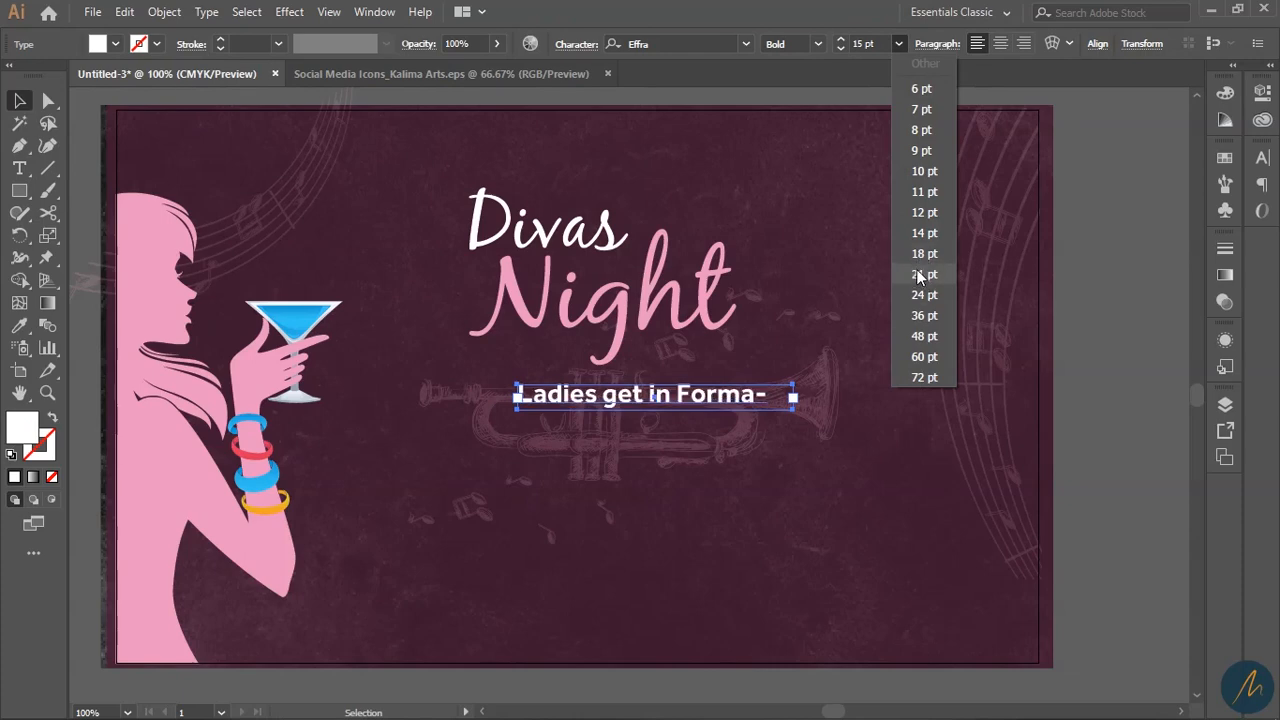
{"action": "left_click", "coordinate": [920, 253]}
Step: Reposition the "Ladies get in Formation" line beneath "Night", within the title's width and over the trumpet
{"action": "left_click_drag", "start_coordinate": [685, 407], "coordinate": [645, 398]}
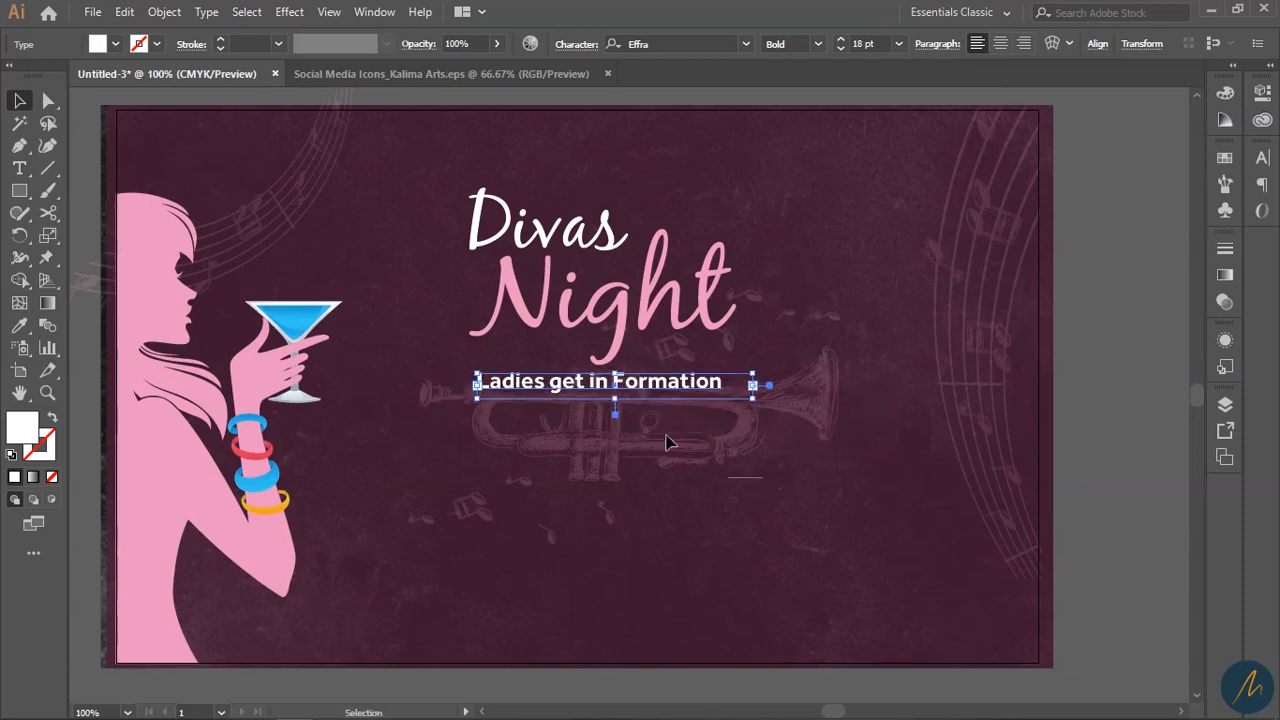
{"action": "left_click", "coordinate": [650, 335], "text": "shift"}
{"action": "left_click", "coordinate": [808, 360]}
{"action": "left_click_drag", "start_coordinate": [713, 389], "coordinate": [716, 407]}
{"action": "left_click", "coordinate": [826, 371]}
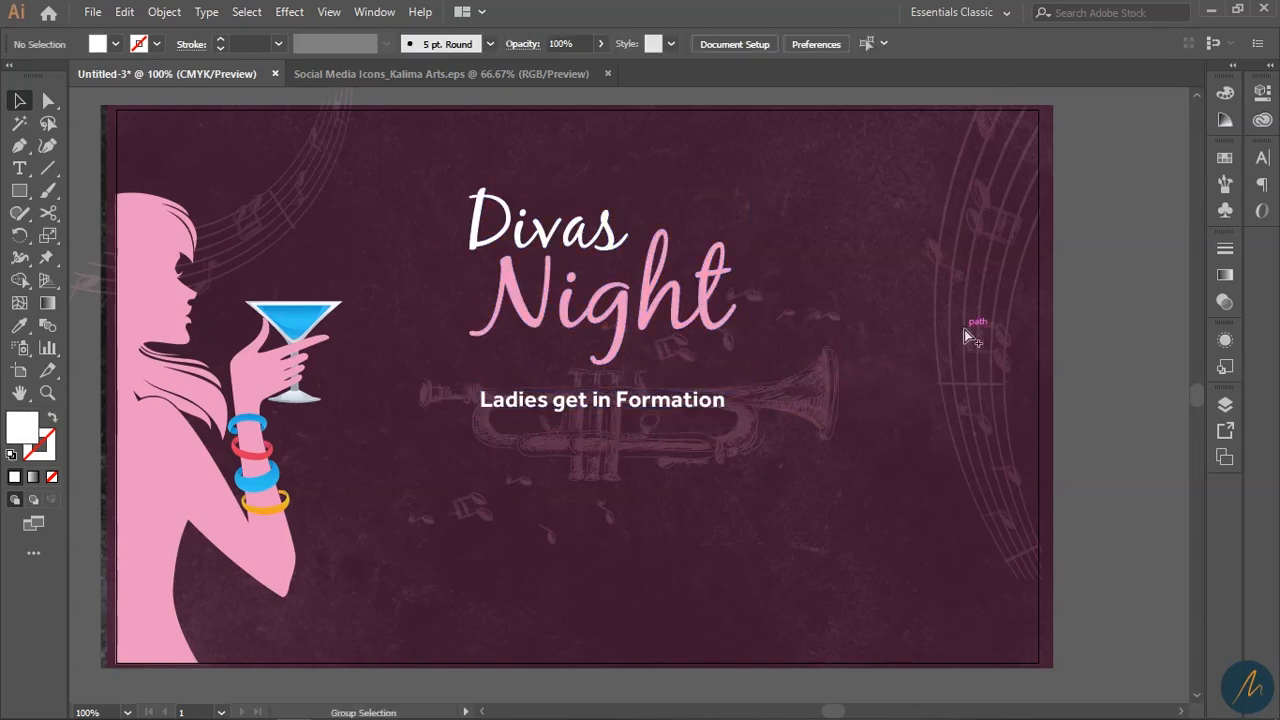
Step: Unlock all artwork and set the opacity of the purple overlay rectangle to 75%
{"action": "left_click", "coordinate": [164, 12]}
{"action": "left_click", "coordinate": [260, 141]}
{"action": "left_click", "coordinate": [1147, 245]}
{"action": "left_click", "coordinate": [820, 175]}
{"action": "left_click", "coordinate": [599, 45]}
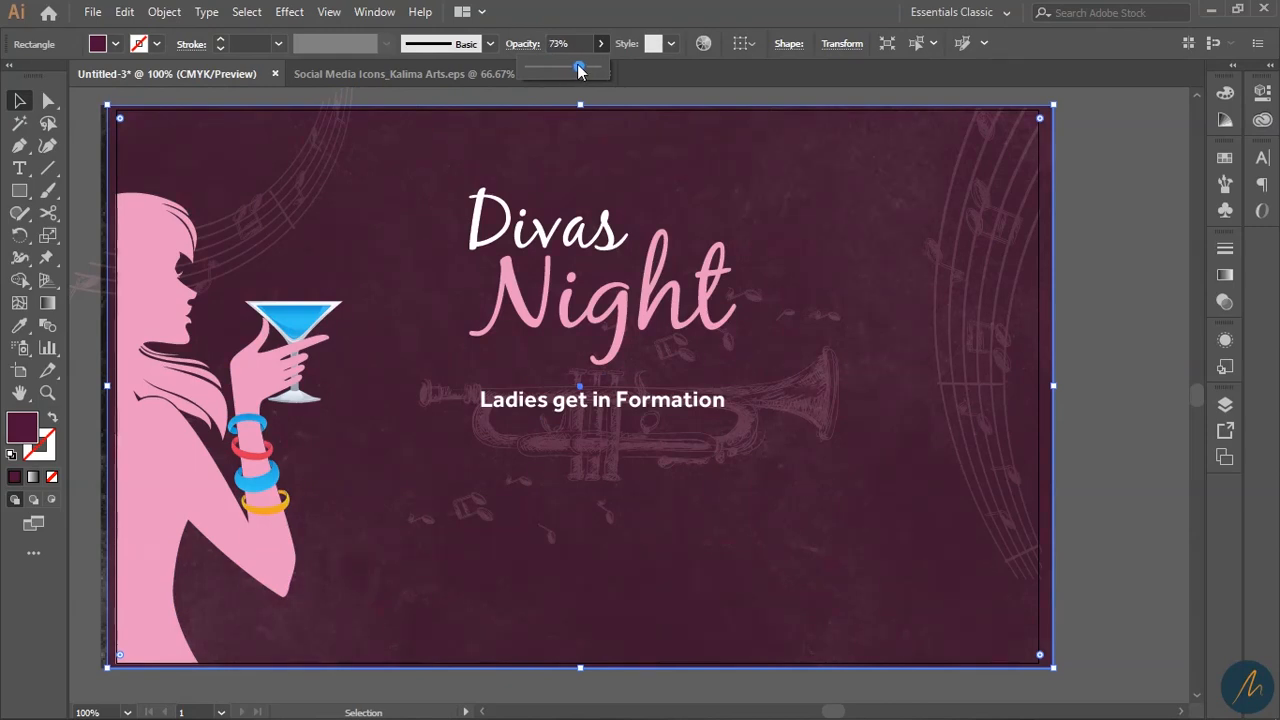
{"action": "left_click_drag", "start_coordinate": [577, 62], "coordinate": [581, 62]}
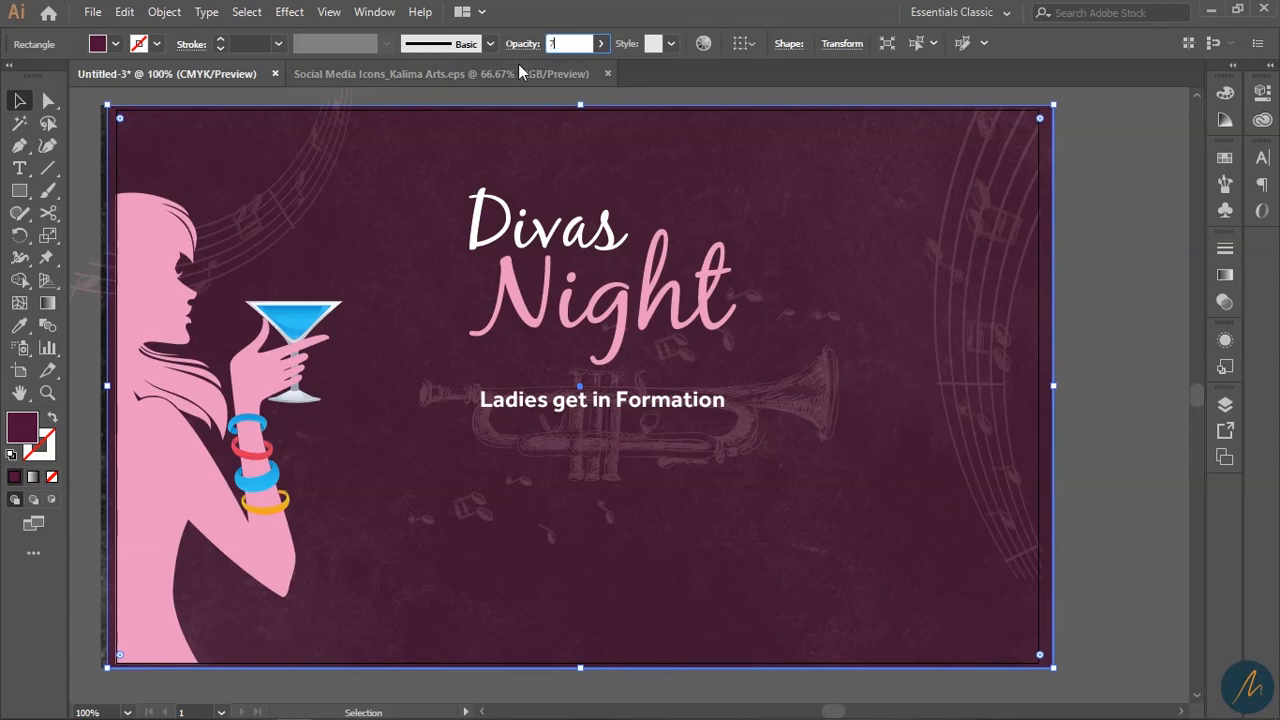
{"action": "left_click", "coordinate": [1118, 372]}
Step: Select the background, trumpet, both music staffs and woman silhouette, leaving the text out, and lock them
{"action": "left_click_drag", "start_coordinate": [1120, 614], "coordinate": [810, 165]}
{"action": "left_click", "coordinate": [157, 361], "text": "shift"}
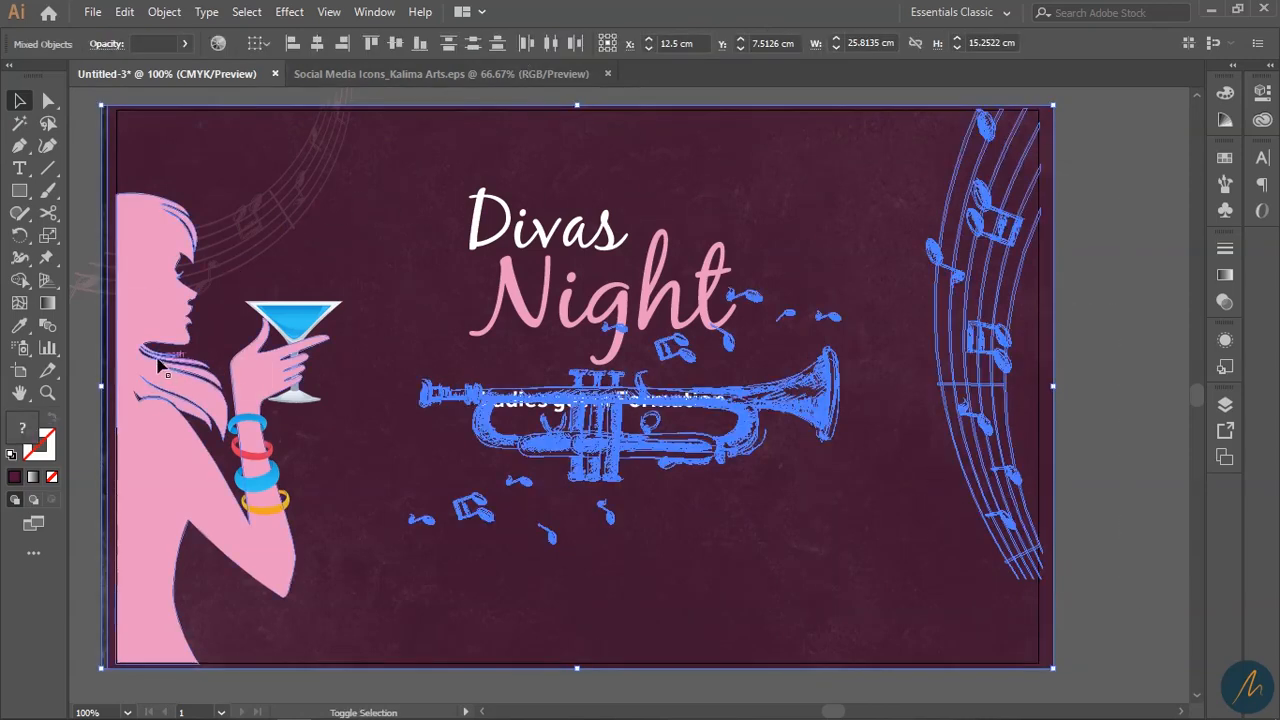
{"action": "left_click", "coordinate": [269, 230], "text": "shift"}
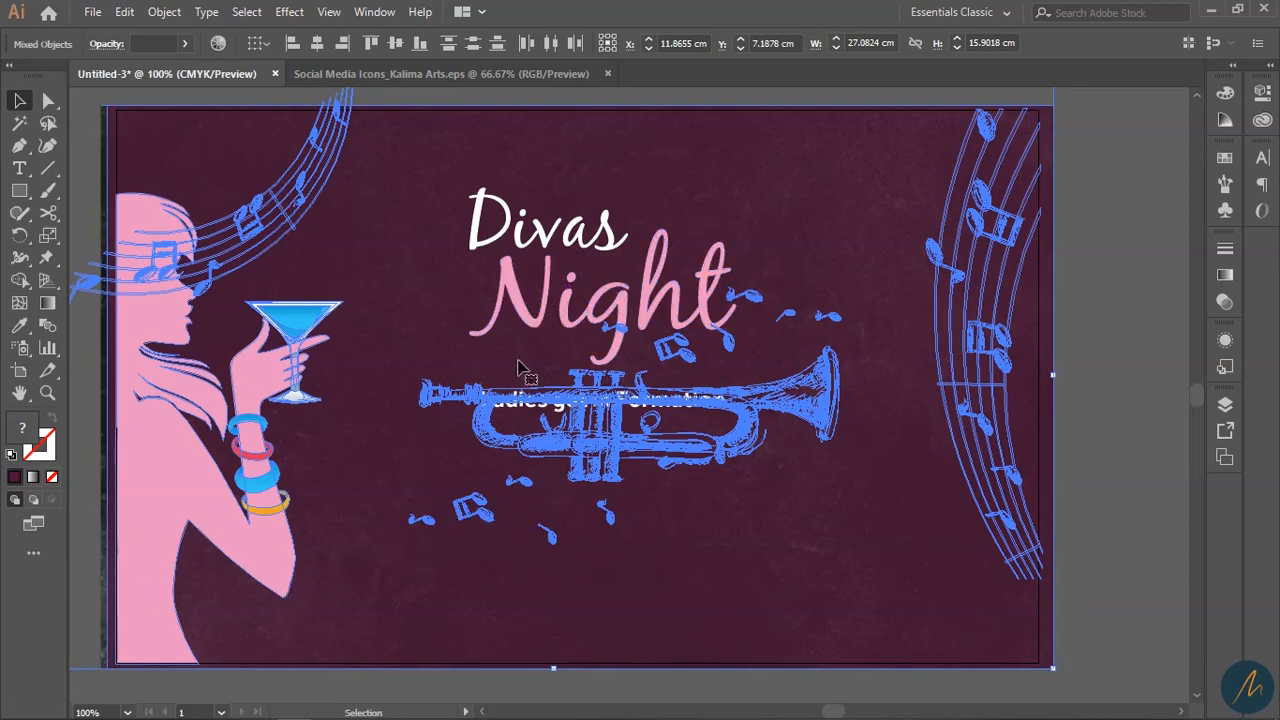
{"action": "key", "text": "ctrl+a"}
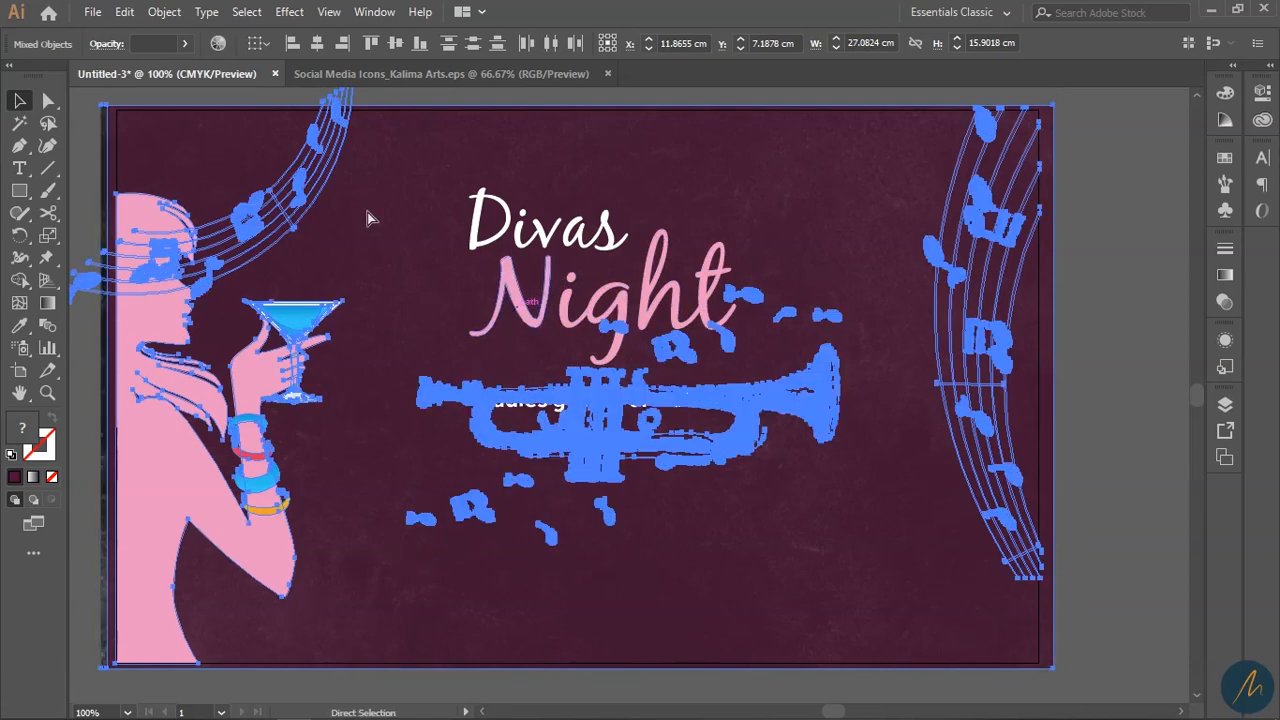
{"action": "left_click", "coordinate": [165, 12]}
{"action": "mouse_move", "coordinate": [360, 122]}
{"action": "left_click", "coordinate": [490, 121]}
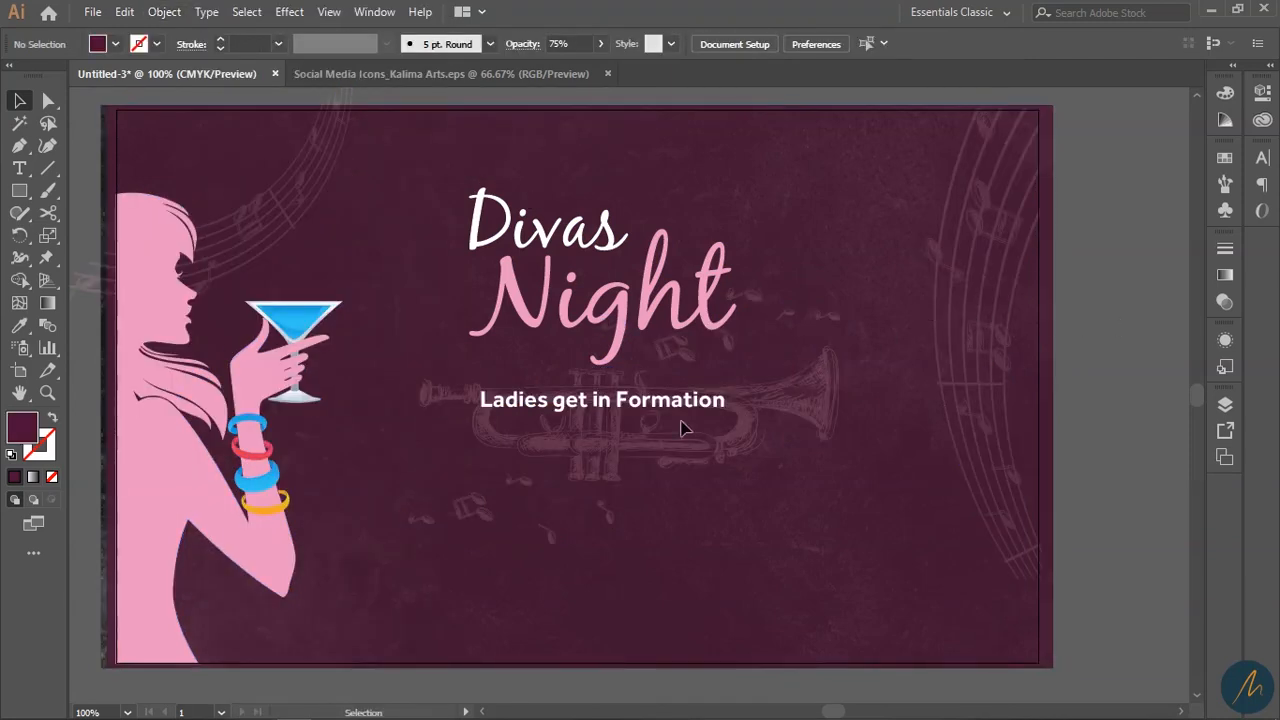
Step: Nudge the title and the "Ladies get in Formation" line to adjust their placement over the trumpet
{"action": "left_click_drag", "start_coordinate": [645, 399], "coordinate": [641, 395]}
{"action": "left_click_drag", "start_coordinate": [740, 440], "coordinate": [460, 258]}
{"action": "mouse_move", "coordinate": [617, 318]}
{"action": "left_mouse_down"}
{"action": "mouse_move", "coordinate": [618, 298]}
{"action": "mouse_move", "coordinate": [622, 334]}
{"action": "left_mouse_up"}
{"action": "left_click", "coordinate": [829, 372]}
Step: Copy the three-line "Enjoy a ladies night out" paragraph from the event text beside the artboard
{"action": "key", "text": "z"}
{"action": "left_click", "coordinate": [526, 372], "text": "alt"}
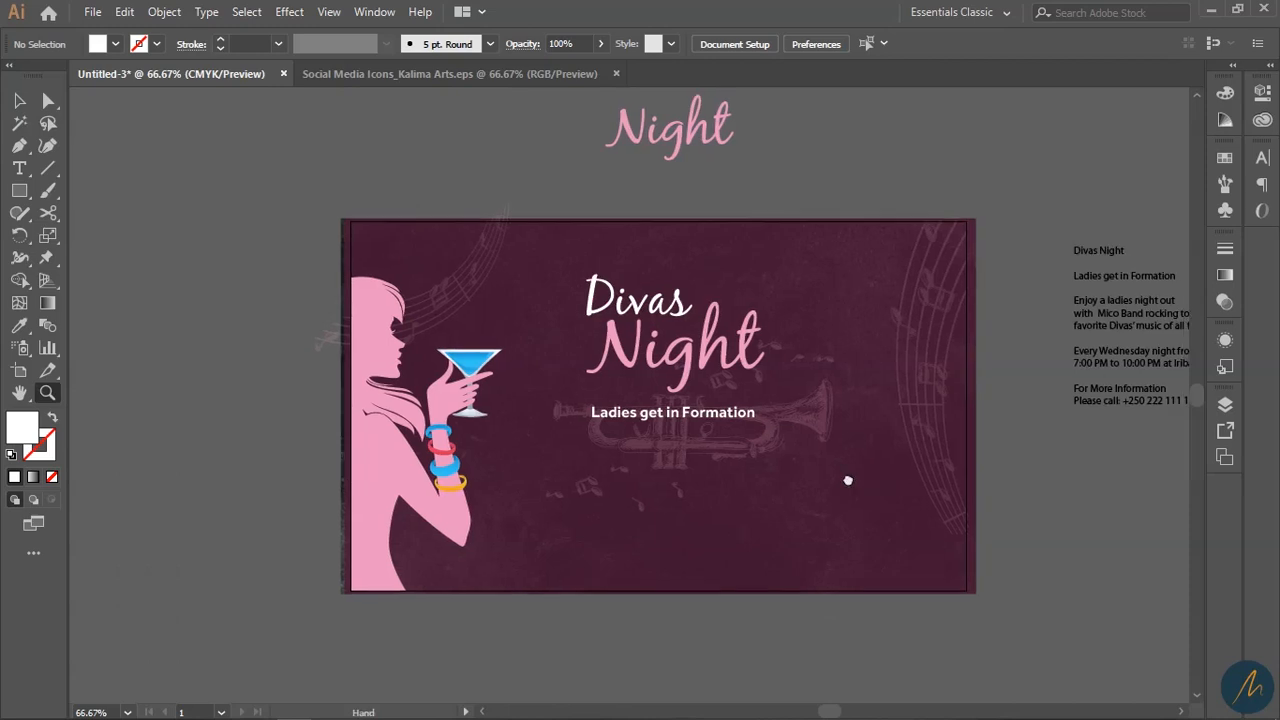
{"action": "left_click_drag", "start_coordinate": [881, 477], "coordinate": [803, 334]}
{"action": "left_click", "coordinate": [815, 348]}
{"action": "key", "text": "t"}
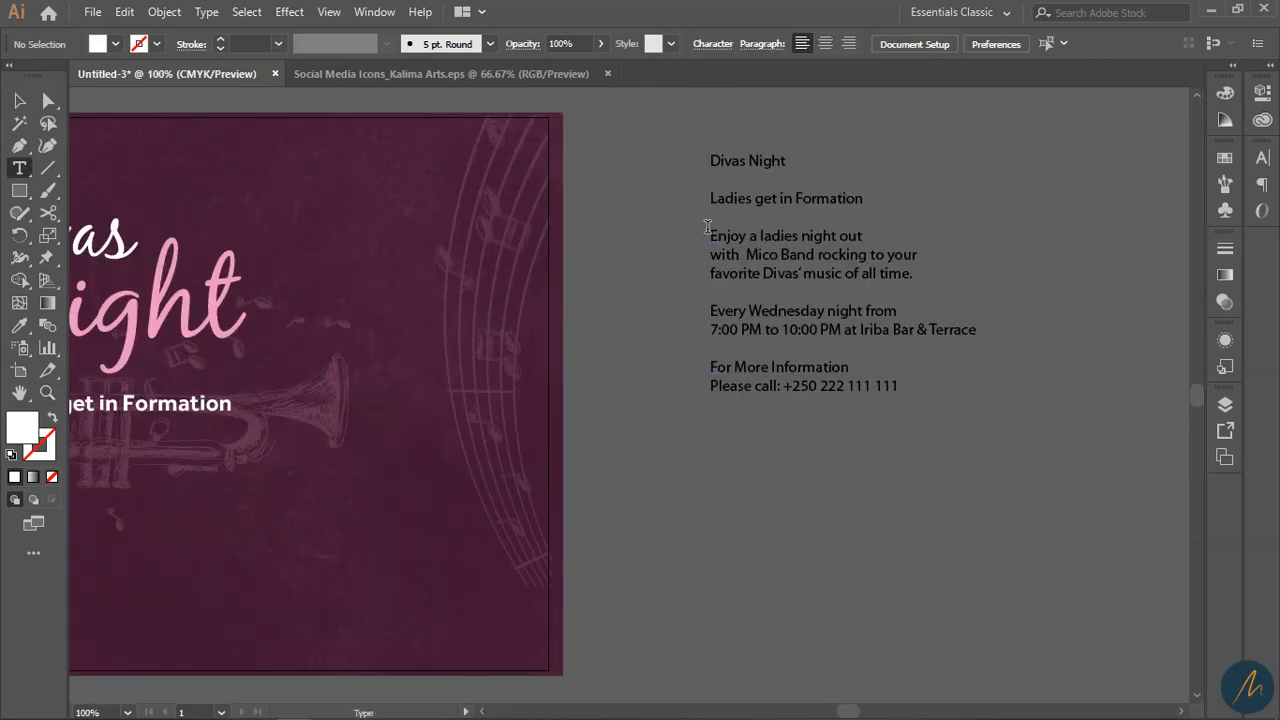
{"action": "left_click_drag", "start_coordinate": [708, 227], "coordinate": [959, 272]}
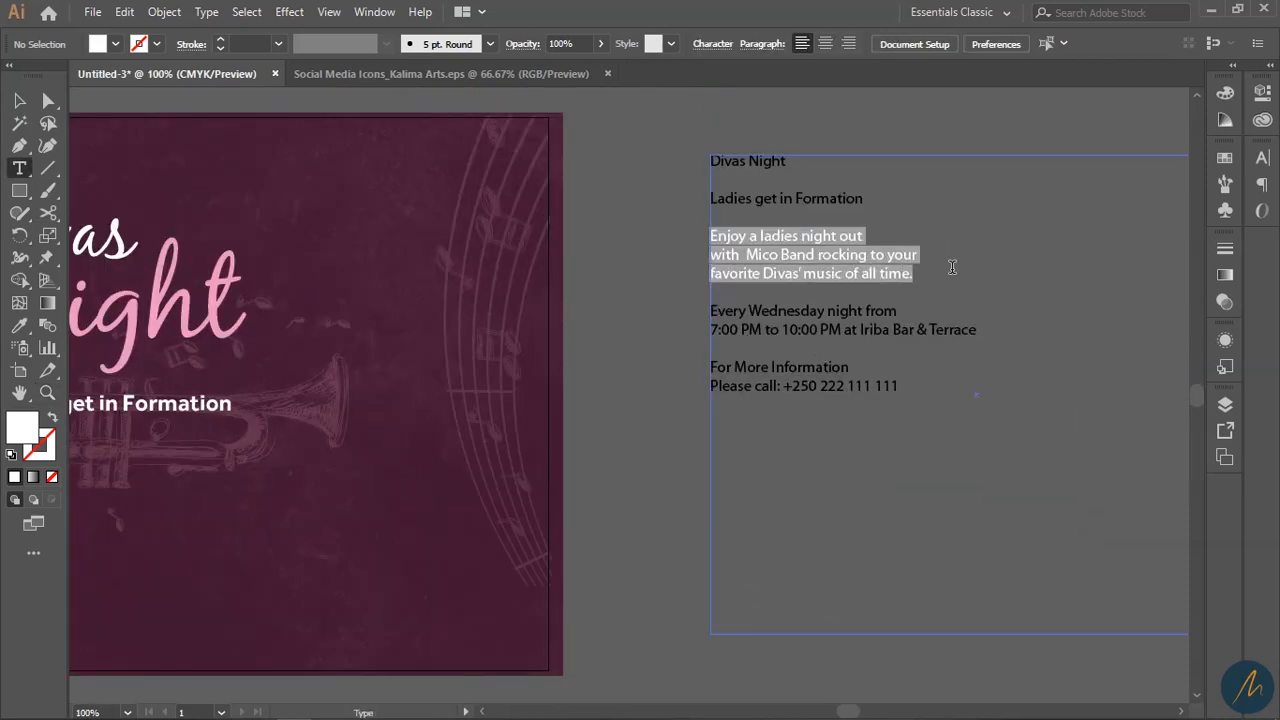
{"action": "key", "text": "ctrl"}
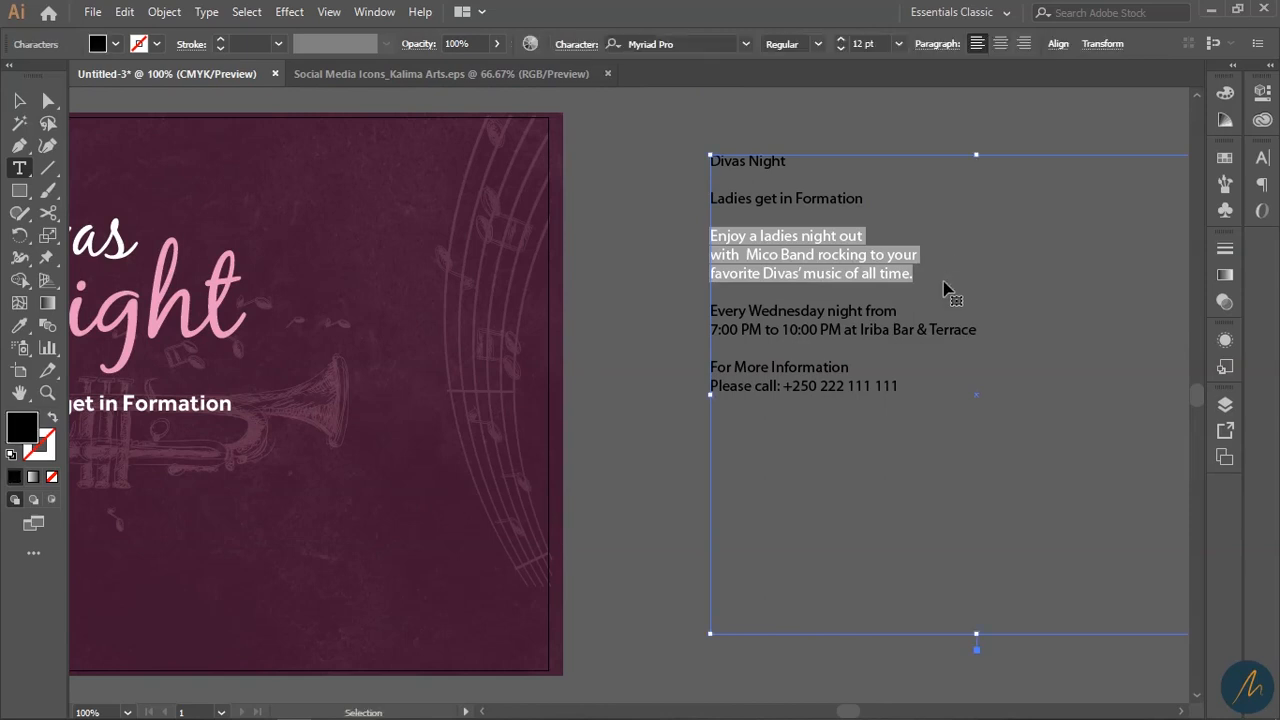
Step: Paste the paragraph into a new area text box beneath "Ladies get in Formation"
{"action": "left_click", "coordinate": [19, 100]}
{"action": "left_click_drag", "start_coordinate": [400, 423], "coordinate": [770, 344]}
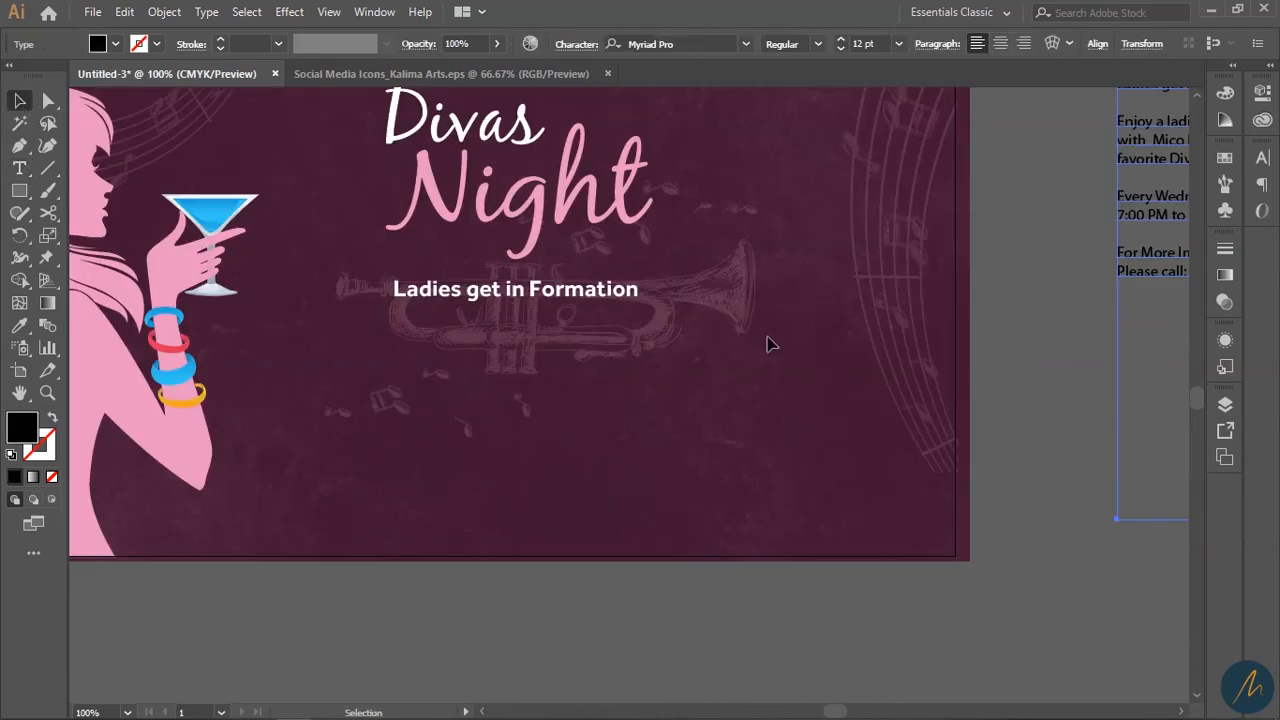
{"action": "left_click", "coordinate": [19, 168]}
{"action": "left_click_drag", "start_coordinate": [352, 332], "coordinate": [676, 408]}
{"action": "type", "text": "Enjoy a ladies night out with Mico Band rocking to your favorite Divas music of all time"}
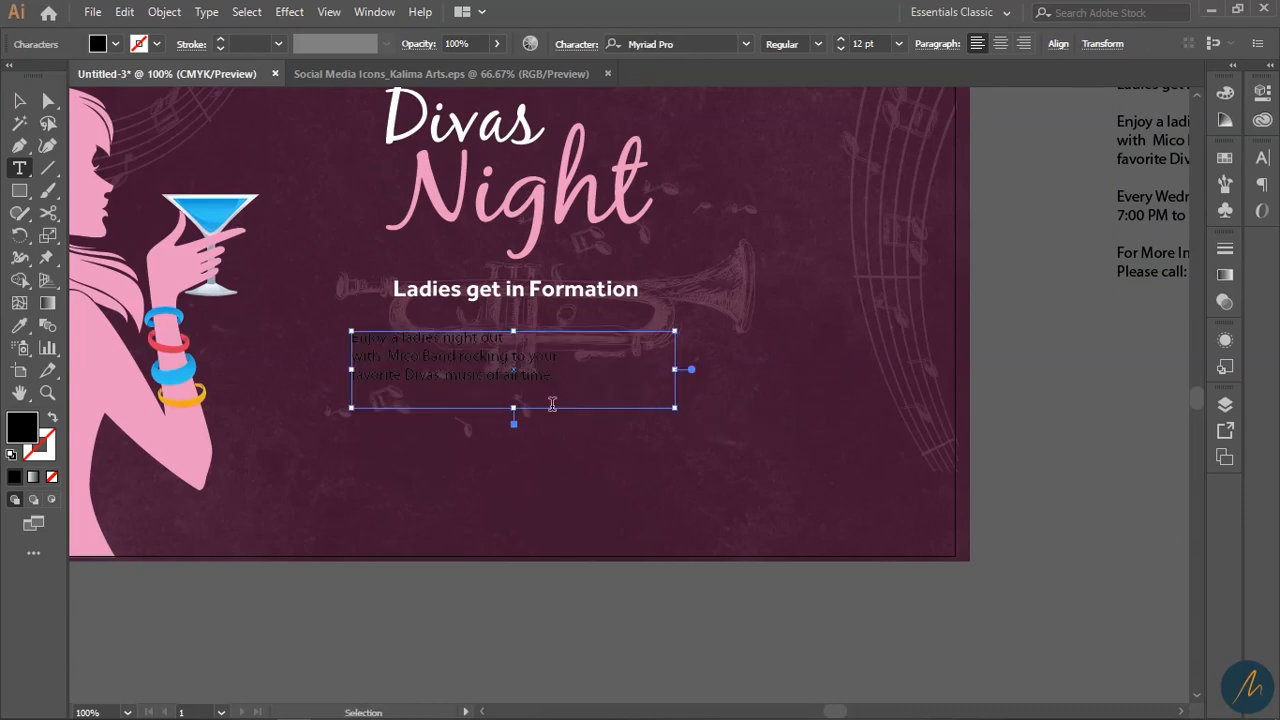
Step: Set the "Enjoy a ladies night out" paragraph to the regular Effra font and color it white
{"action": "left_click_drag", "start_coordinate": [569, 391], "coordinate": [284, 325]}
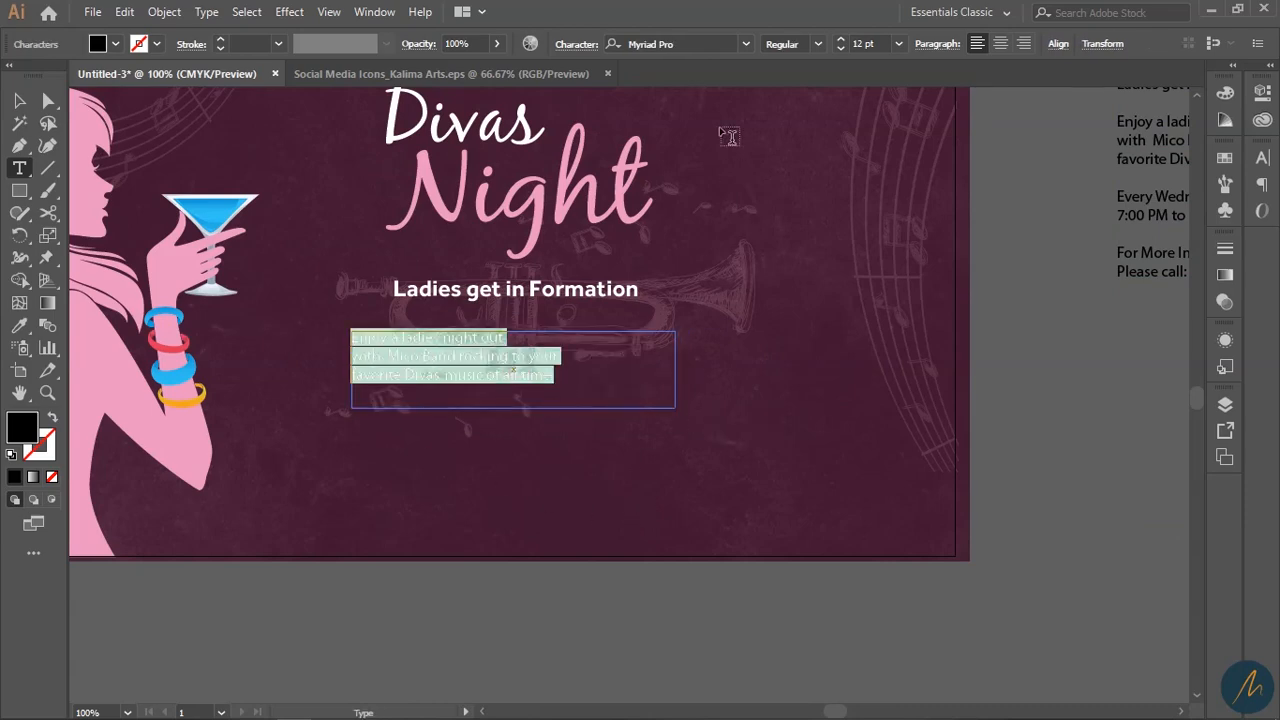
{"action": "left_click", "coordinate": [705, 44]}
{"action": "type", "text": "EFF"}
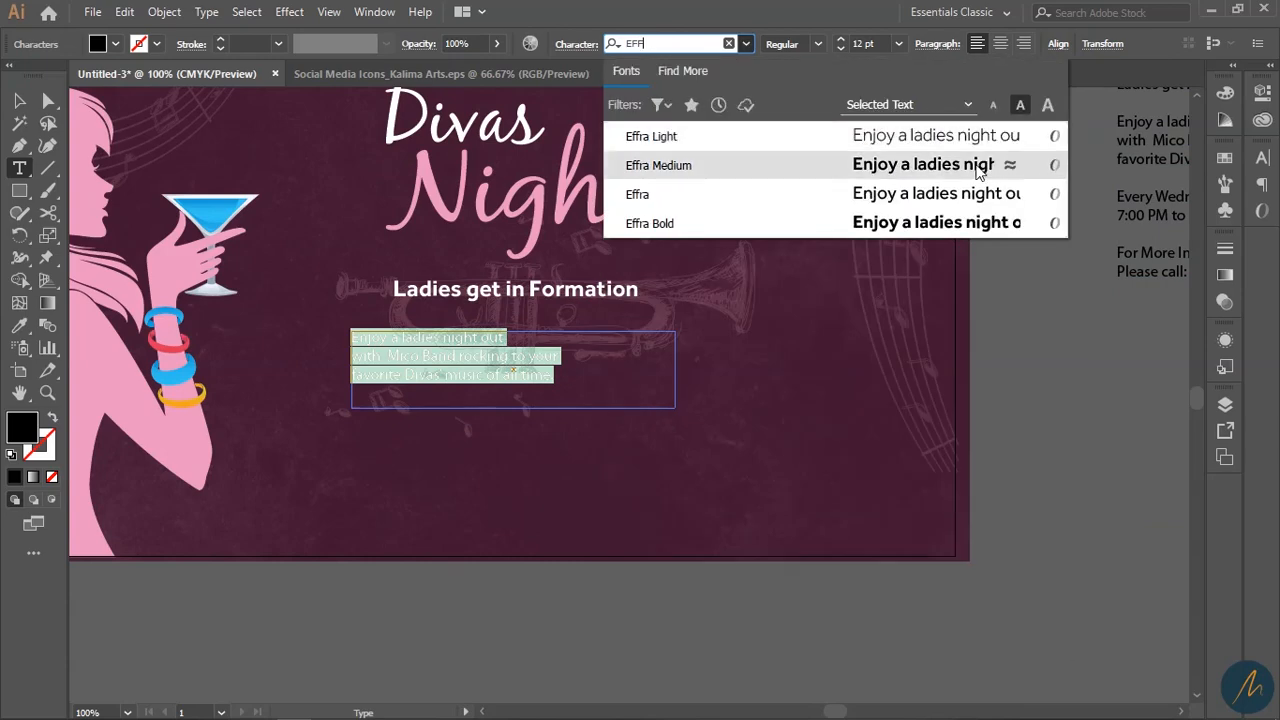
{"action": "left_click", "coordinate": [940, 196]}
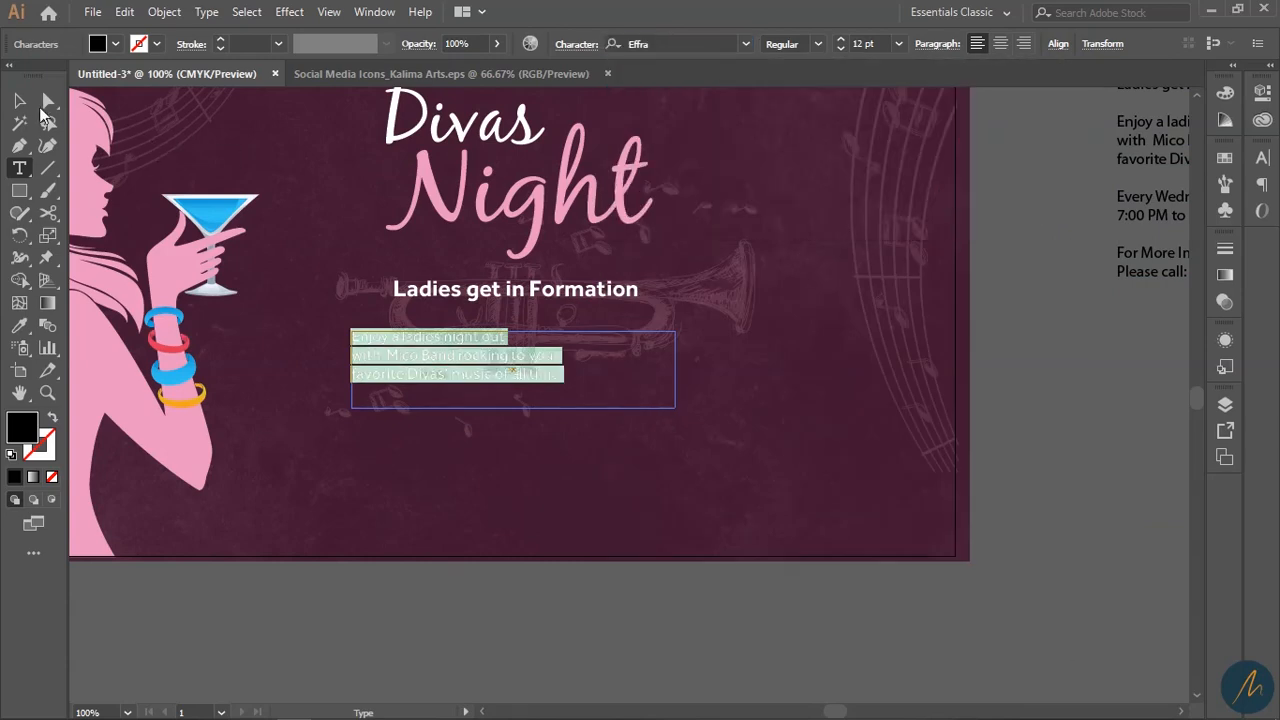
{"action": "left_click", "coordinate": [116, 44]}
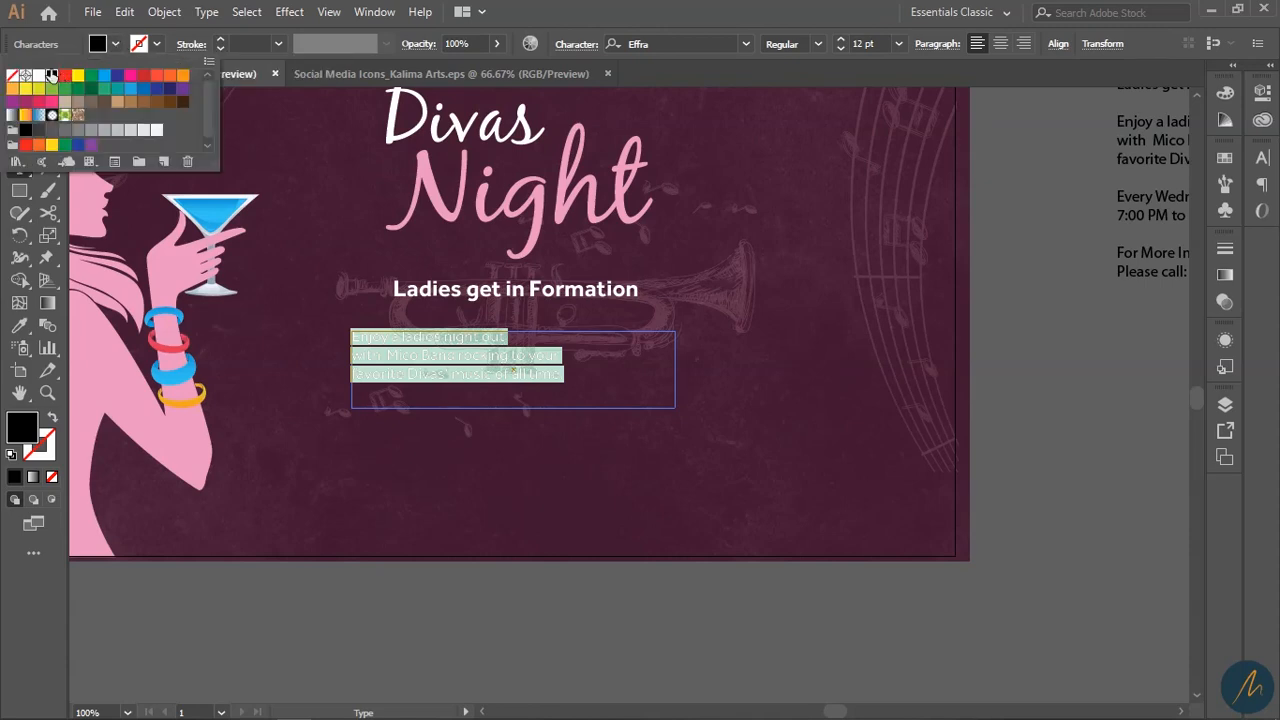
{"action": "left_click", "coordinate": [38, 75]}
{"action": "left_click", "coordinate": [492, 370]}
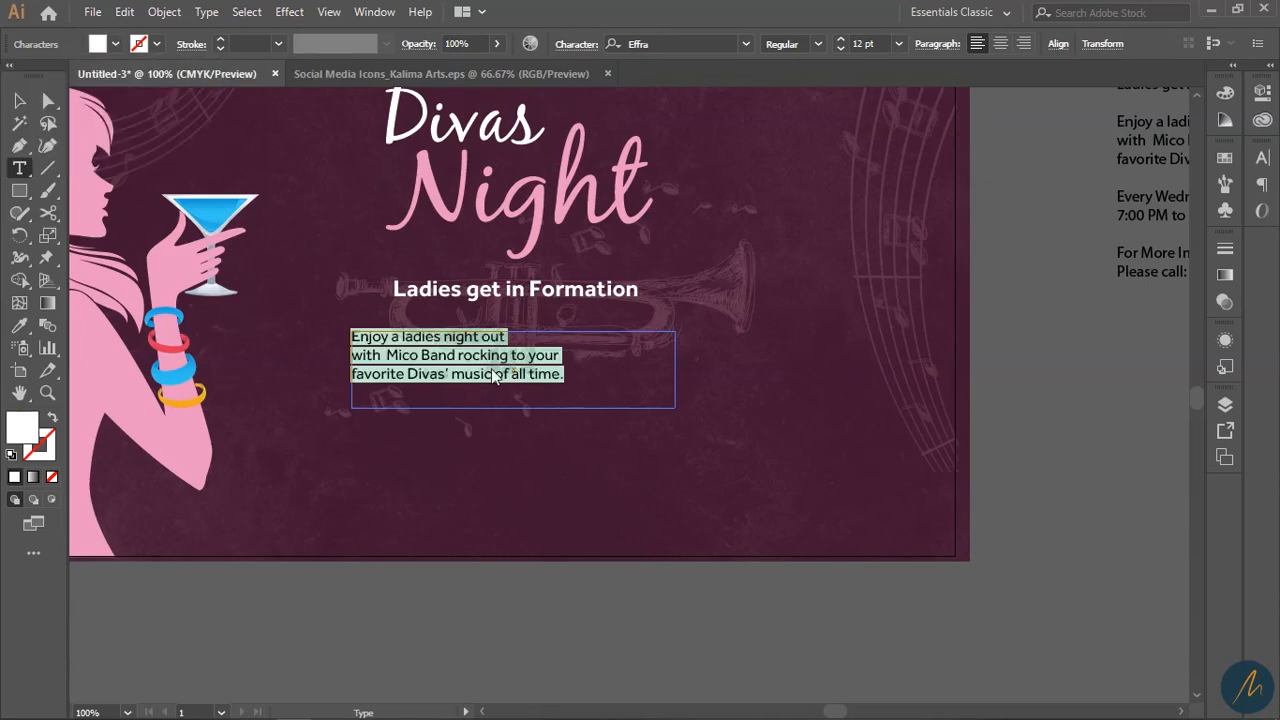
{"action": "left_click", "coordinate": [566, 373]}
{"action": "key", "text": "Escape"}
Step: Try centering the paragraph's text and shifting its text box beneath the "Ladies get in Formation" line
{"action": "left_click_drag", "start_coordinate": [566, 374], "coordinate": [613, 374]}
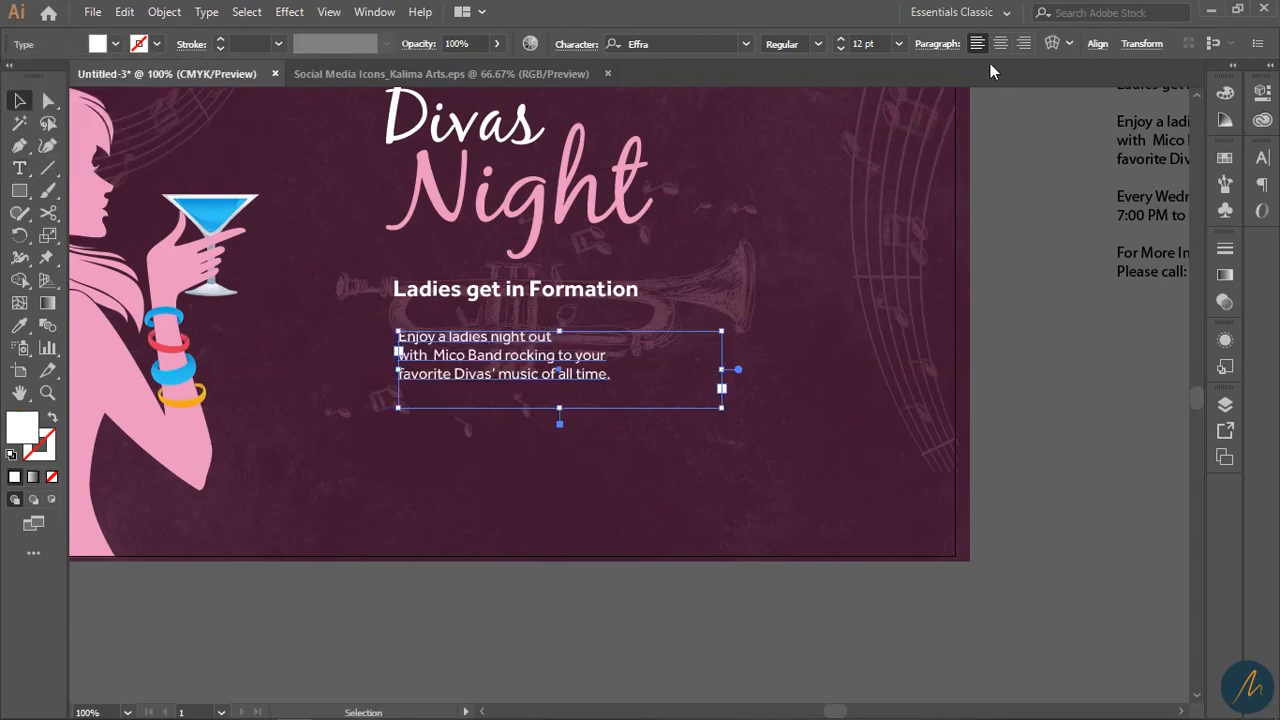
{"action": "left_click", "coordinate": [1000, 44]}
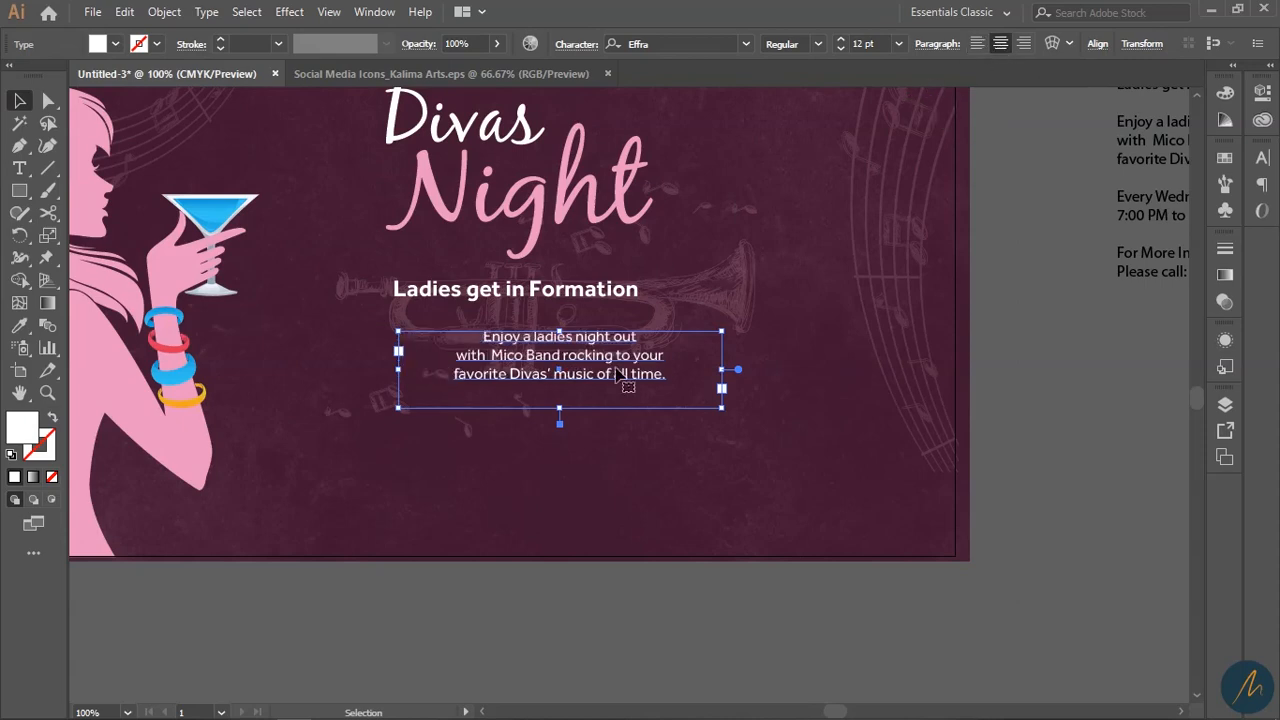
{"action": "left_click_drag", "start_coordinate": [604, 383], "coordinate": [554, 383]}
{"action": "left_click", "coordinate": [704, 405]}
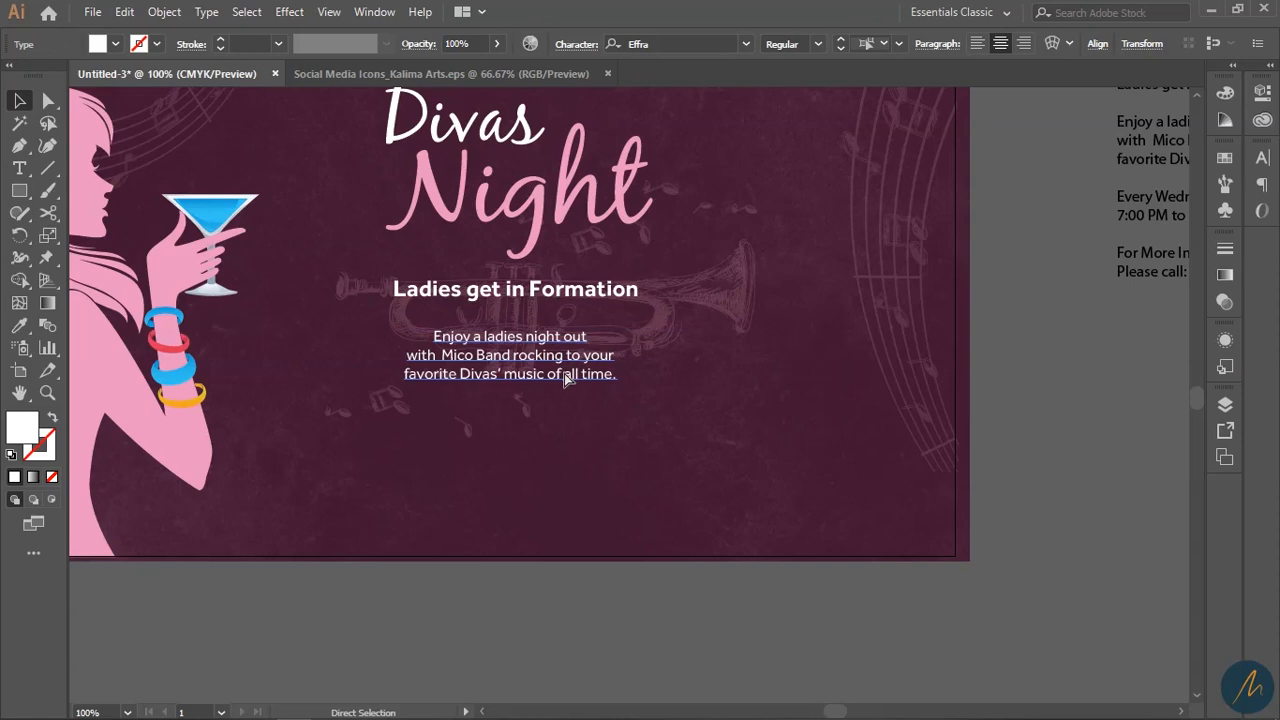
{"action": "key", "text": "ctrl+z"}
{"action": "key", "text": "ctrl+shift+l"}
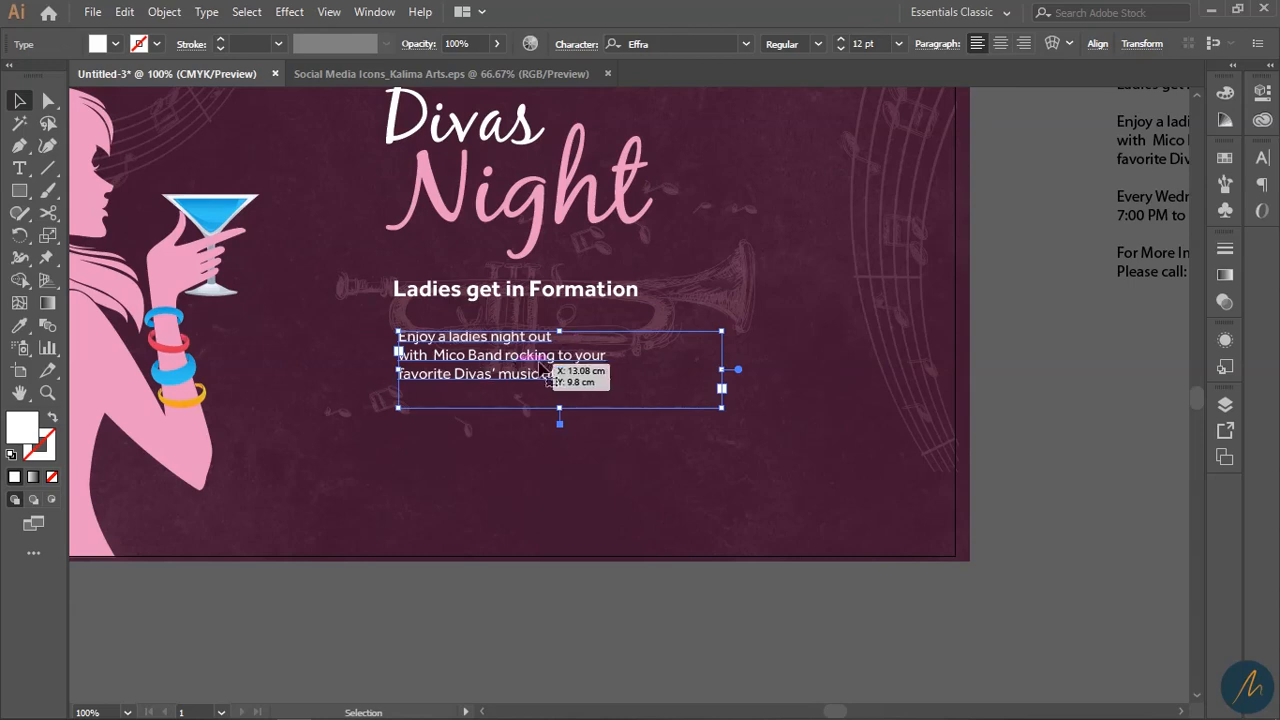
Step: Center-align the "Enjoy a ladies night out" paragraph and place it centered under "Ladies get in Formation"
{"action": "left_click", "coordinate": [1001, 44]}
{"action": "left_click_drag", "start_coordinate": [616, 385], "coordinate": [703, 370]}
{"action": "left_click", "coordinate": [726, 446]}
{"action": "key", "text": "ctrl+shift+a"}
Step: Copy the lines "Every Wednesday night from 7:00 PM to 10:00 PM at Iriba Bar & Terrace" from the event text
{"action": "key", "text": "z"}
{"action": "left_click", "coordinate": [544, 355], "text": "alt"}
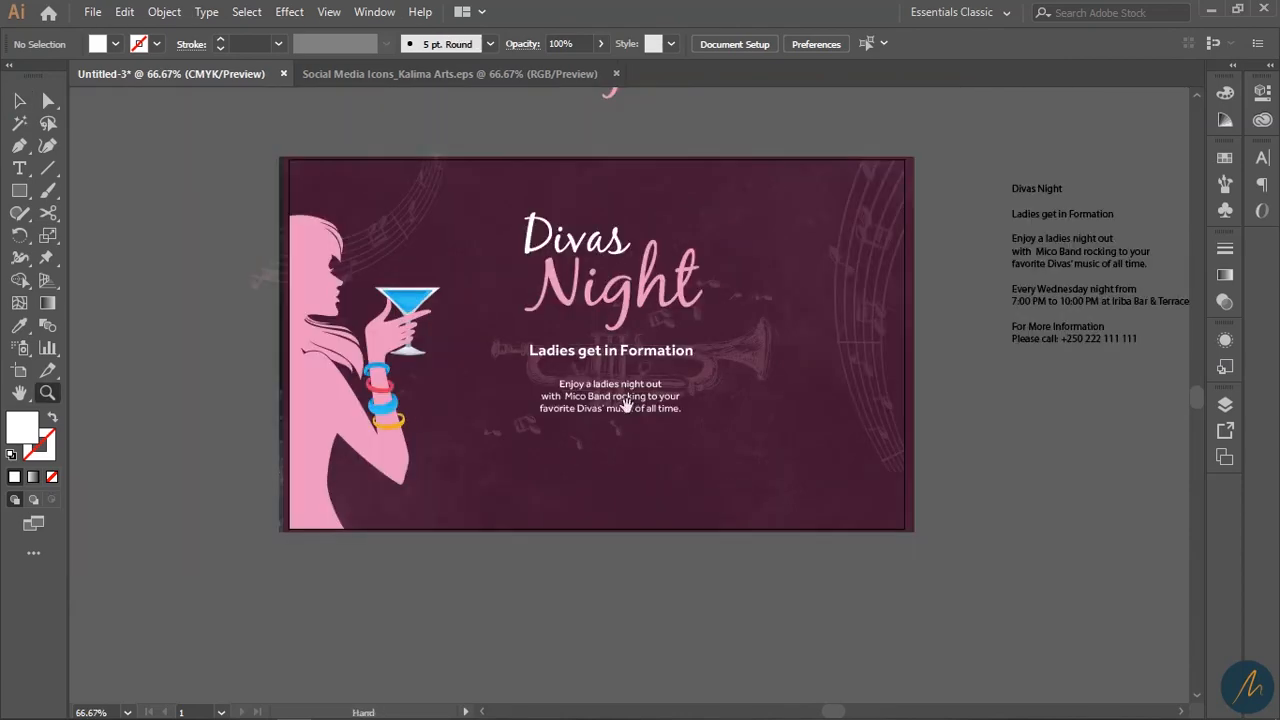
{"action": "left_click_drag", "start_coordinate": [626, 406], "coordinate": [635, 453]}
{"action": "left_click", "coordinate": [625, 410]}
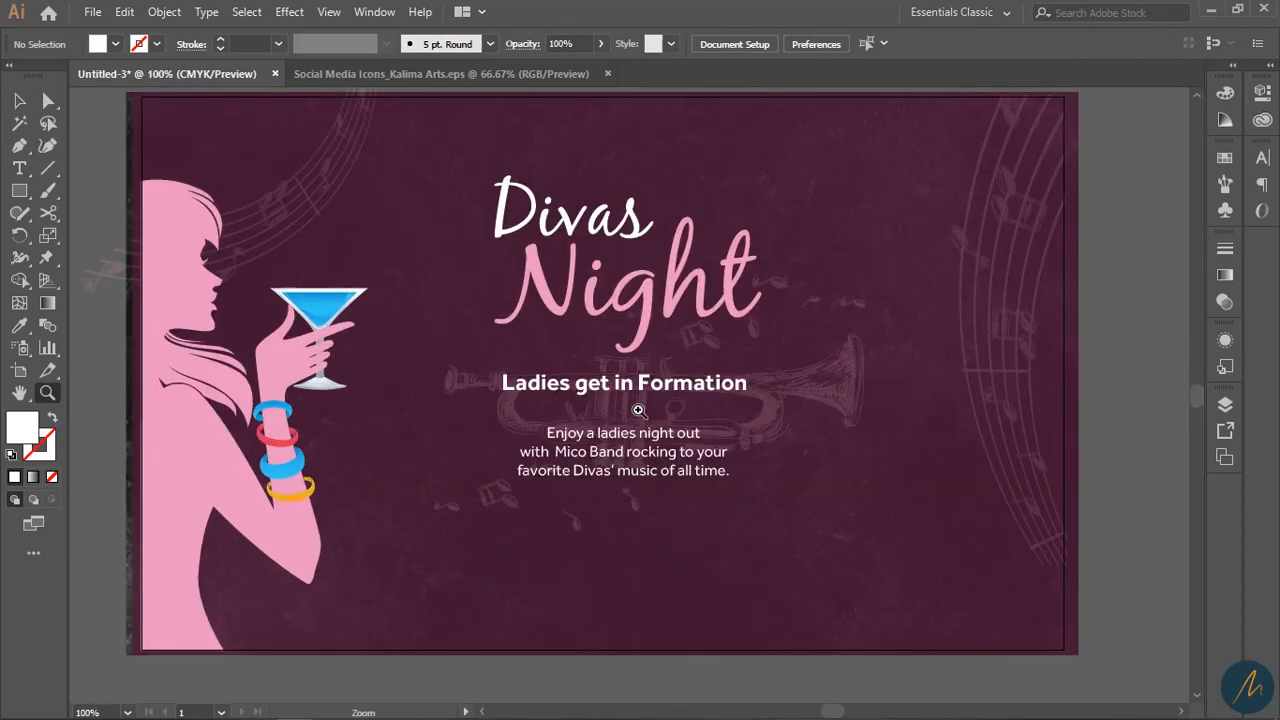
{"action": "left_click", "coordinate": [638, 436], "text": "alt"}
{"action": "left_click", "coordinate": [674, 390]}
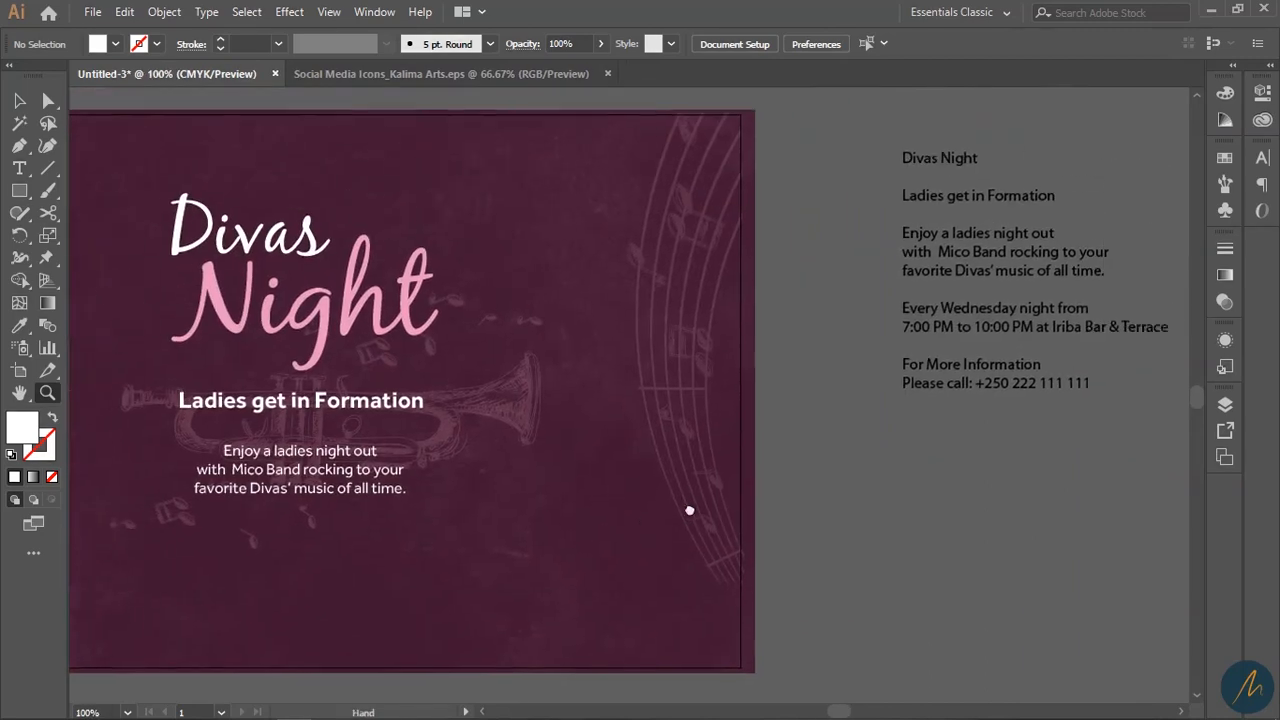
{"action": "left_click_drag", "start_coordinate": [586, 539], "coordinate": [670, 477]}
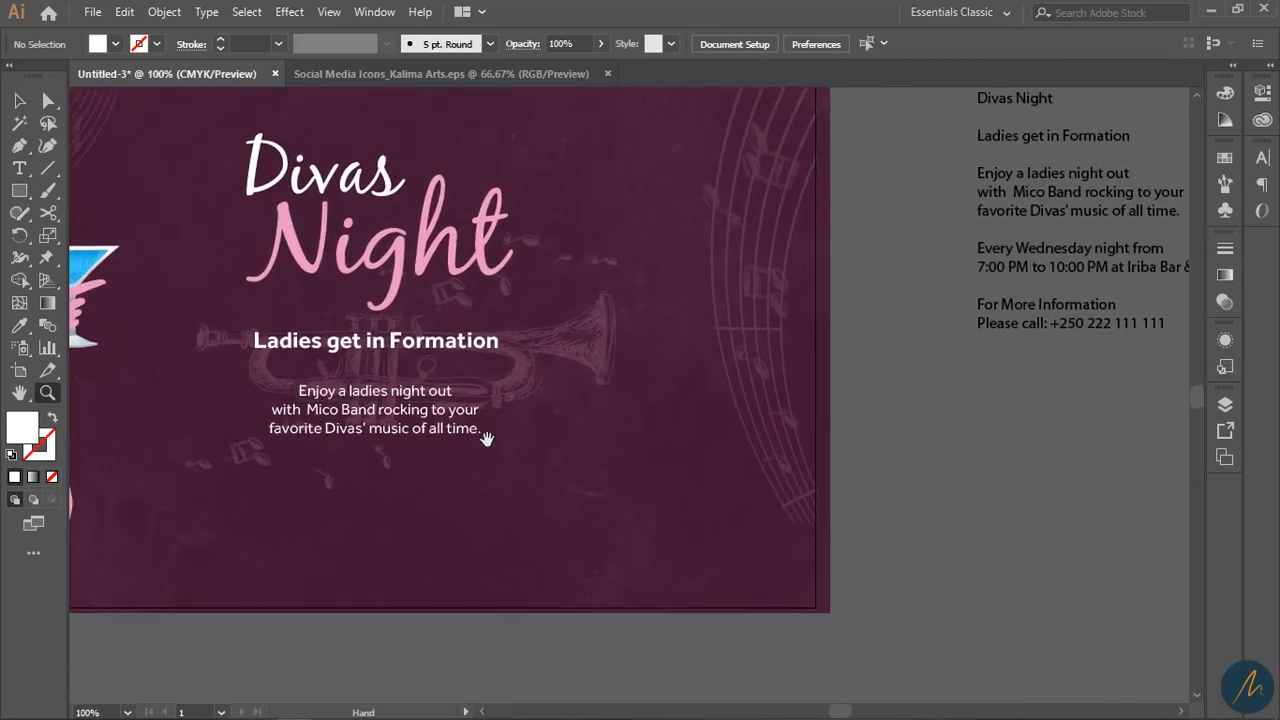
{"action": "left_click", "coordinate": [21, 172]}
{"action": "left_click_drag", "start_coordinate": [979, 247], "coordinate": [1134, 277]}
{"action": "key", "text": "ctrl+c"}
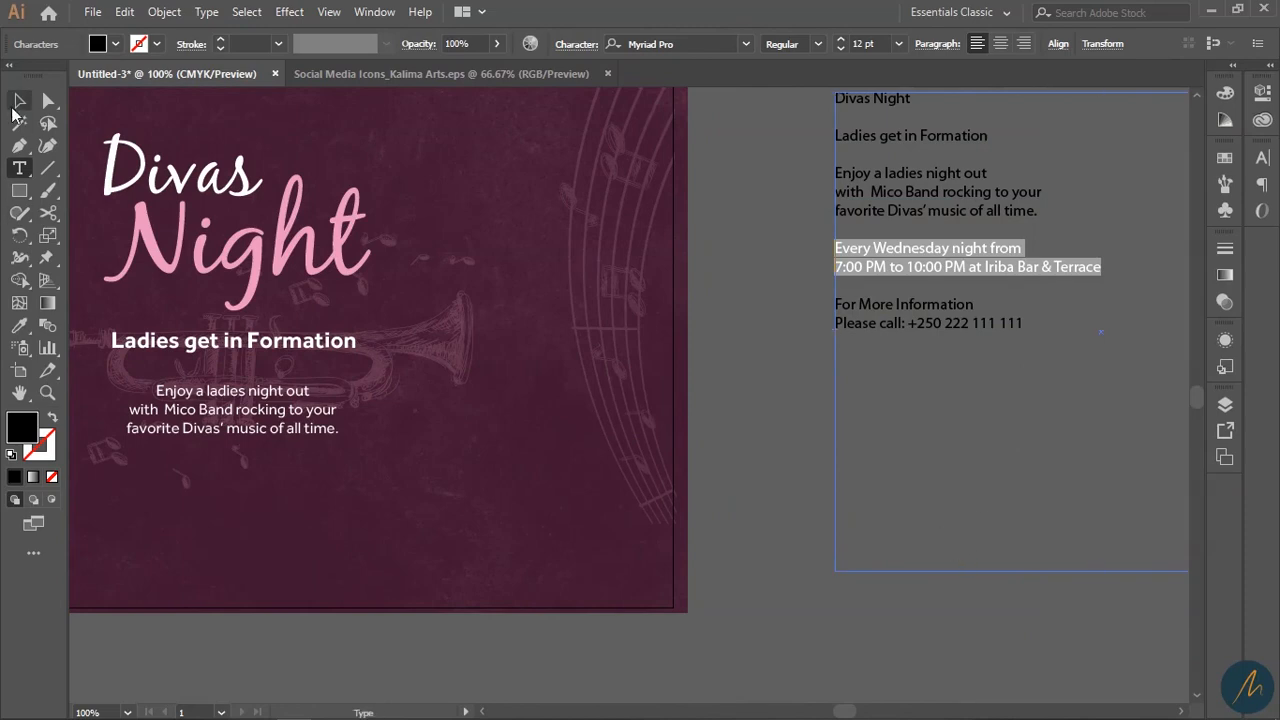
Step: Duplicate the paragraph's text box directly below it and replace its contents with the copied Wednesday schedule lines
{"action": "left_click", "coordinate": [19, 100]}
{"action": "left_click_drag", "start_coordinate": [310, 493], "coordinate": [703, 312]}
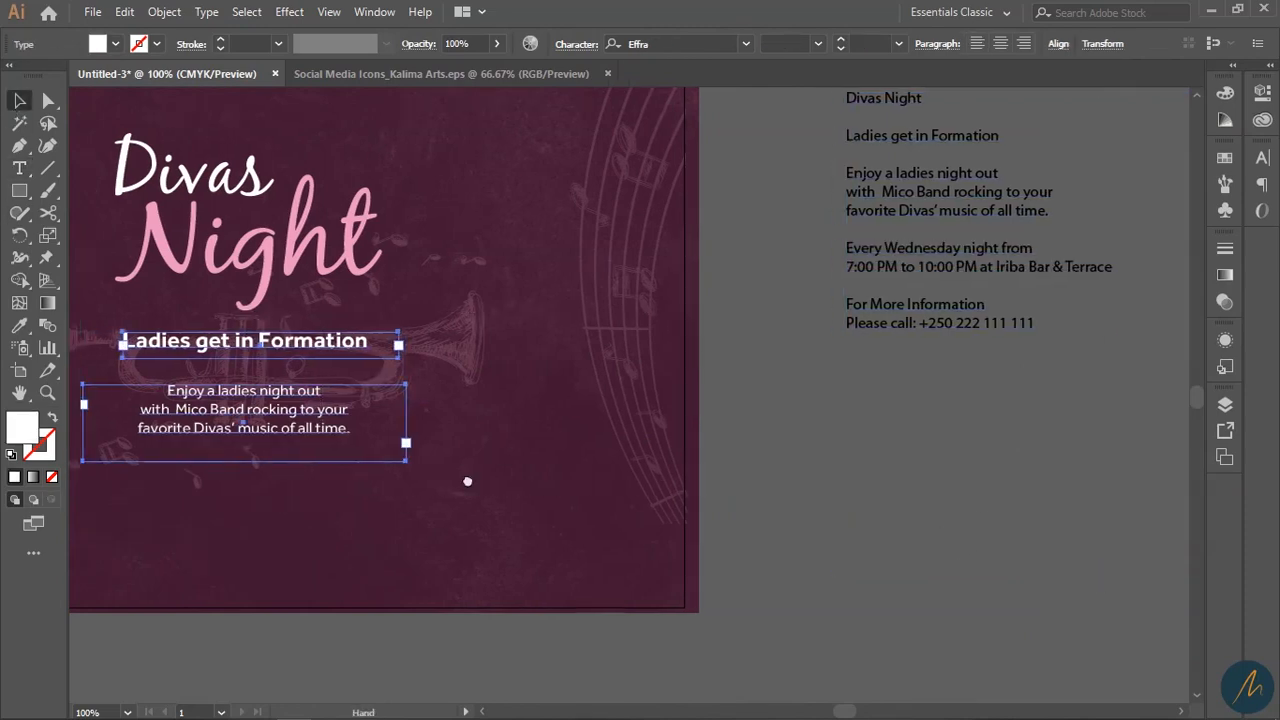
{"action": "left_click_drag", "start_coordinate": [366, 509], "coordinate": [749, 335]}
{"action": "left_click_drag", "start_coordinate": [616, 245], "coordinate": [616, 335]}
{"action": "triple_click", "coordinate": [616, 326]}
{"action": "key", "text": "ctrl+a"}
{"action": "key", "text": "ctrl+v"}
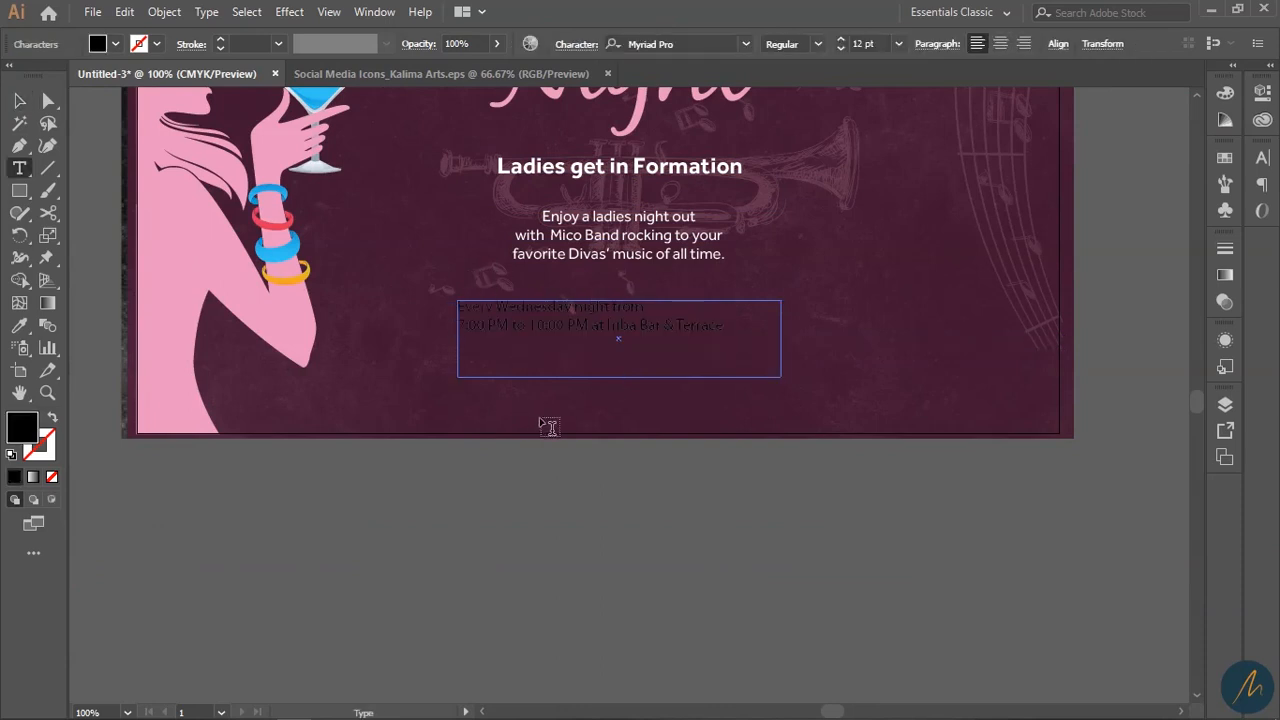
Step: Match the Wednesday schedule text to the paragraph's white, centered Effra style with the Eyedropper
{"action": "key", "text": "ctrl+a"}
{"action": "left_click", "coordinate": [19, 325]}
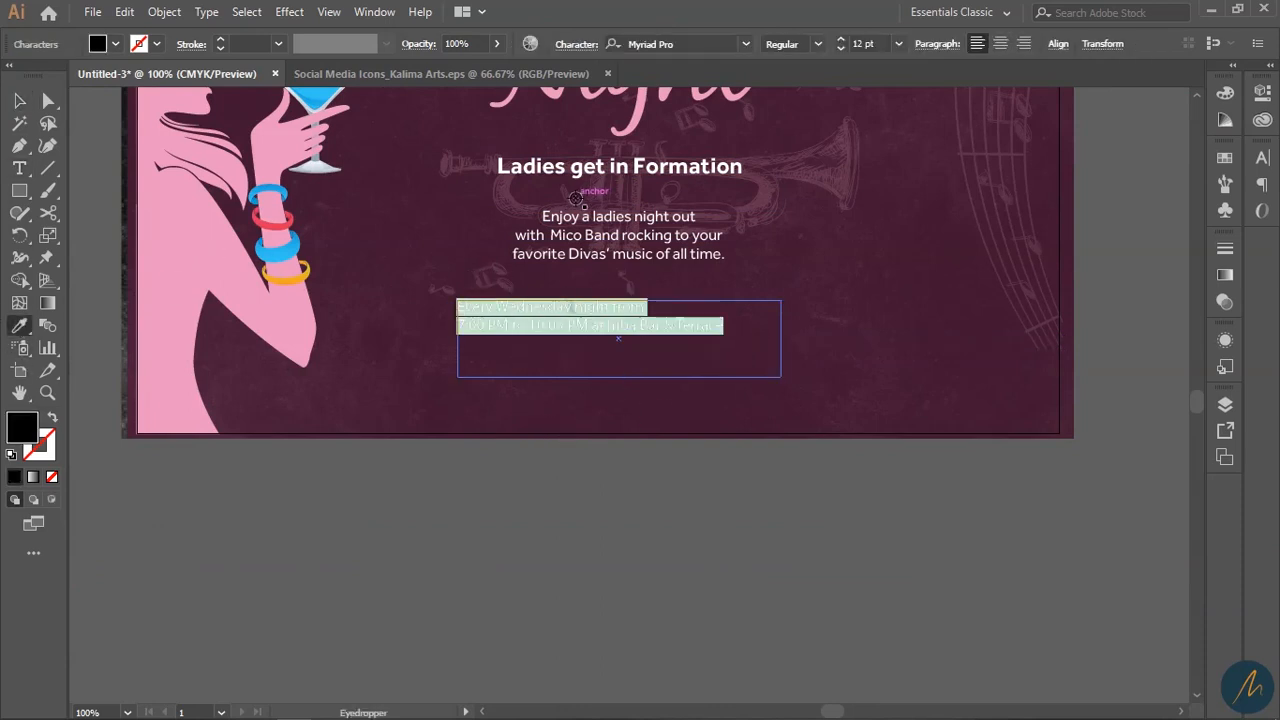
{"action": "left_click", "coordinate": [568, 247]}
{"action": "key", "text": "ctrl+z"}
{"action": "left_click", "coordinate": [601, 264]}
{"action": "left_click", "coordinate": [19, 100]}
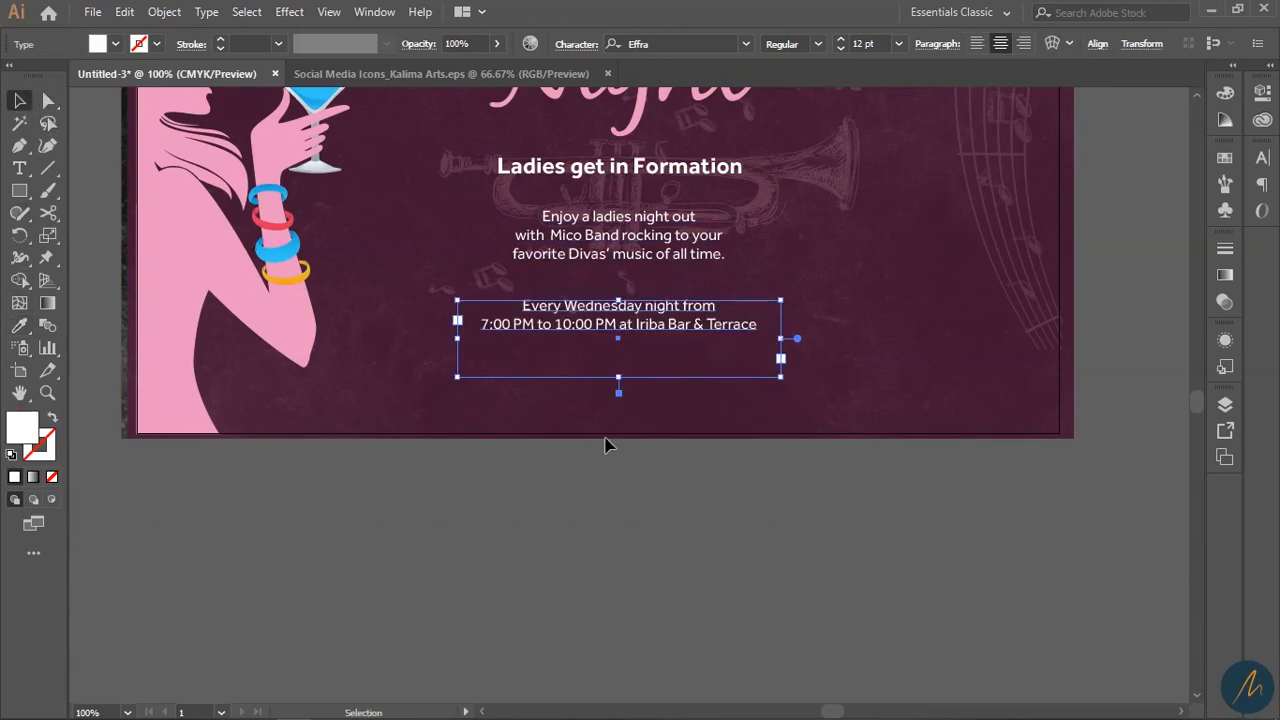
Step: Position the Wednesday schedule text box beneath the "Enjoy a ladies night out" paragraph
{"action": "left_click_drag", "start_coordinate": [620, 377], "coordinate": [639, 338]}
{"action": "left_click", "coordinate": [733, 400]}
{"action": "key", "text": "z"}
{"action": "left_click", "coordinate": [634, 358], "text": "alt"}
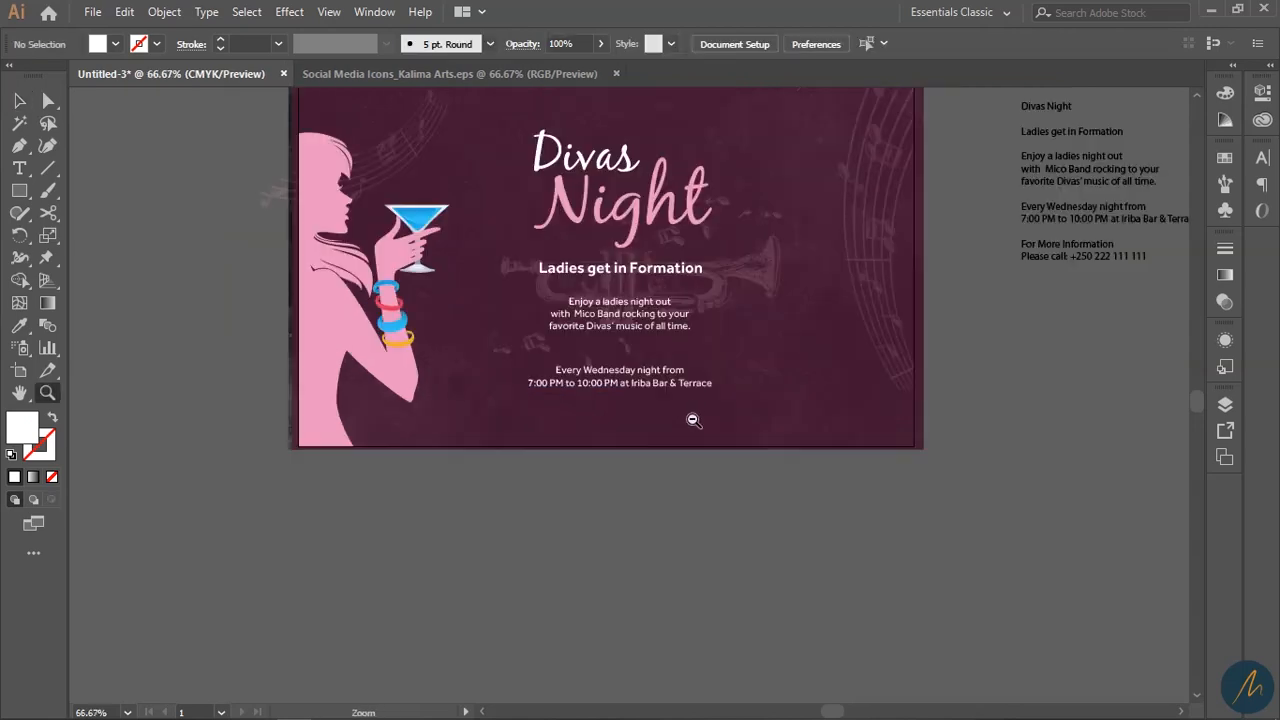
{"action": "left_click", "coordinate": [634, 359]}
Step: Tighten the spacing between the three event text blocks and widen the gap between them and the "Divas Night" title
{"action": "key", "text": "v"}
{"action": "left_click_drag", "start_coordinate": [635, 400], "coordinate": [629, 332]}
{"action": "left_click", "coordinate": [627, 352], "text": "shift"}
{"action": "key", "text": "space"}
{"action": "left_click_drag", "start_coordinate": [892, 336], "coordinate": [839, 466]}
{"action": "left_click", "coordinate": [672, 294]}
{"action": "left_click_drag", "start_coordinate": [697, 361], "coordinate": [690, 355]}
{"action": "left_click_drag", "start_coordinate": [599, 309], "coordinate": [600, 296]}
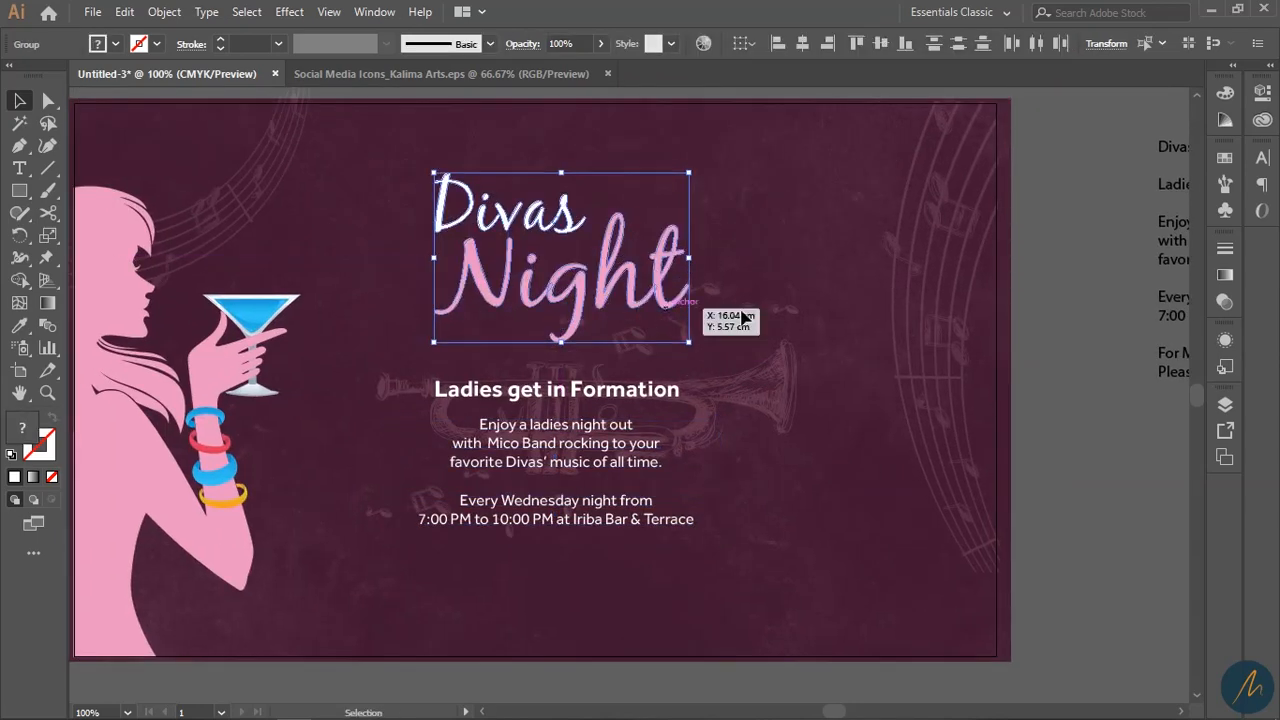
{"action": "left_click", "coordinate": [897, 537]}
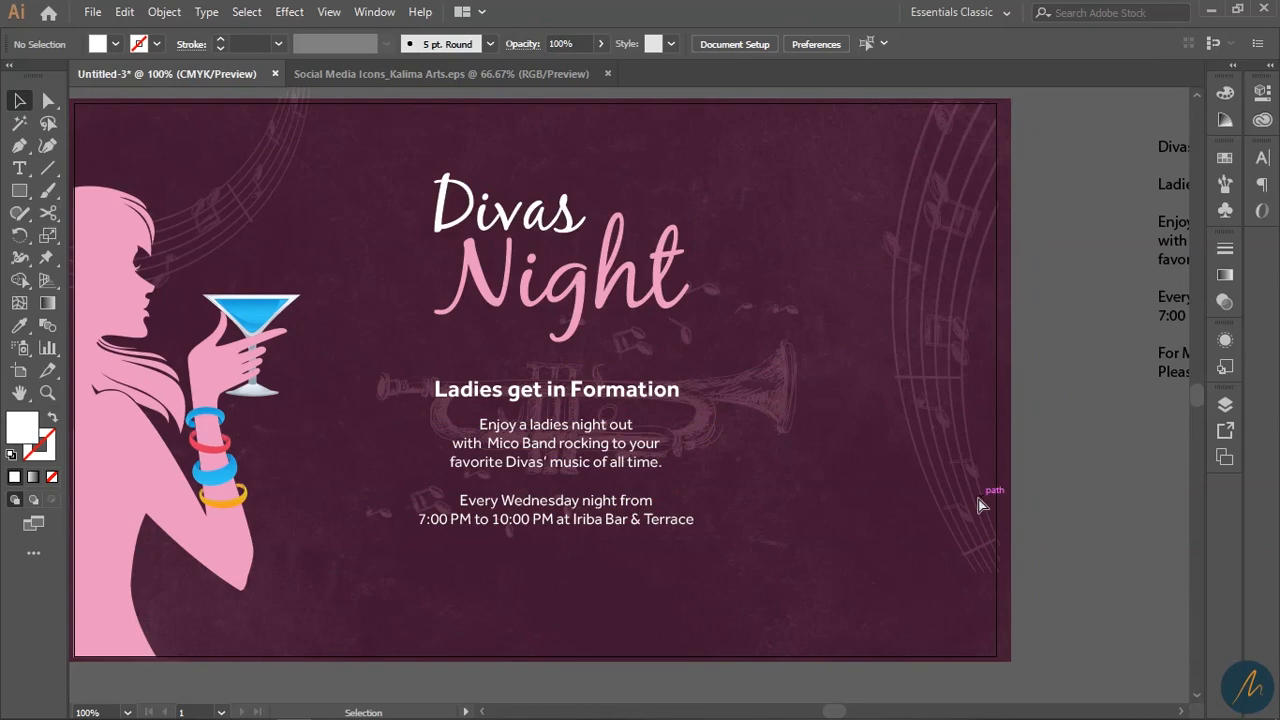
Step: Unlock all artwork and enlarge the music staff beside the right artboard edge until it spans the full height
{"action": "key", "text": "ctrl+alt+2"}
{"action": "left_click", "coordinate": [1135, 473]}
{"action": "left_click", "coordinate": [923, 502]}
{"action": "mouse_move", "coordinate": [889, 580]}
{"action": "left_mouse_down"}
{"action": "mouse_move", "coordinate": [888, 556]}
{"action": "mouse_move", "coordinate": [880, 594]}
{"action": "left_mouse_up"}
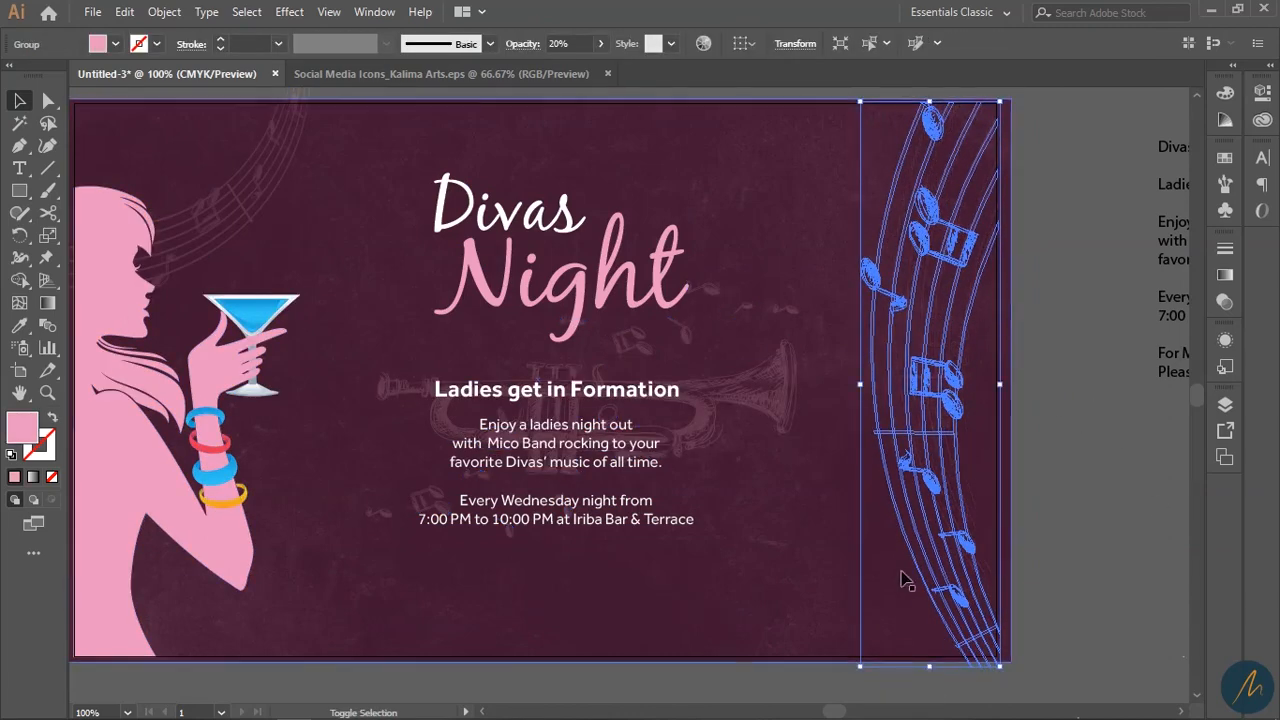
{"action": "left_click", "coordinate": [1075, 449]}
Step: Enlarge the faint trumpet illustration slightly behind the event text
{"action": "left_click", "coordinate": [785, 405]}
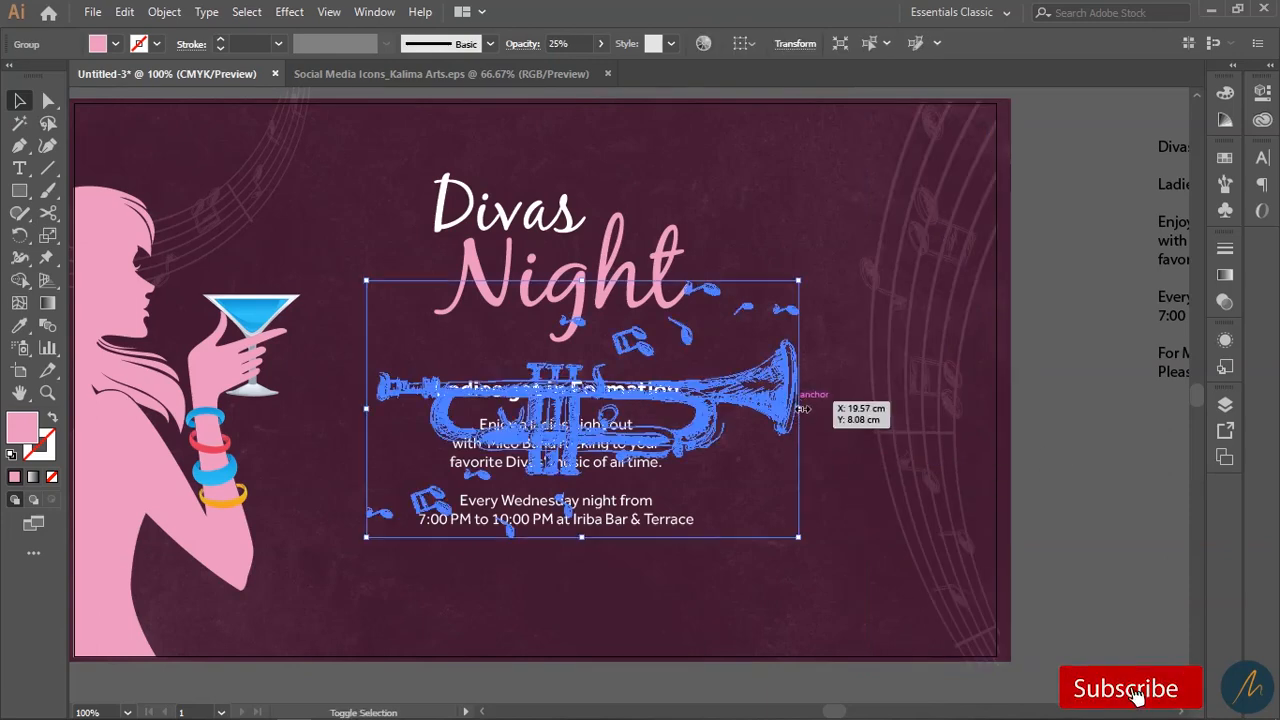
{"action": "left_click_drag", "start_coordinate": [797, 418], "coordinate": [830, 419]}
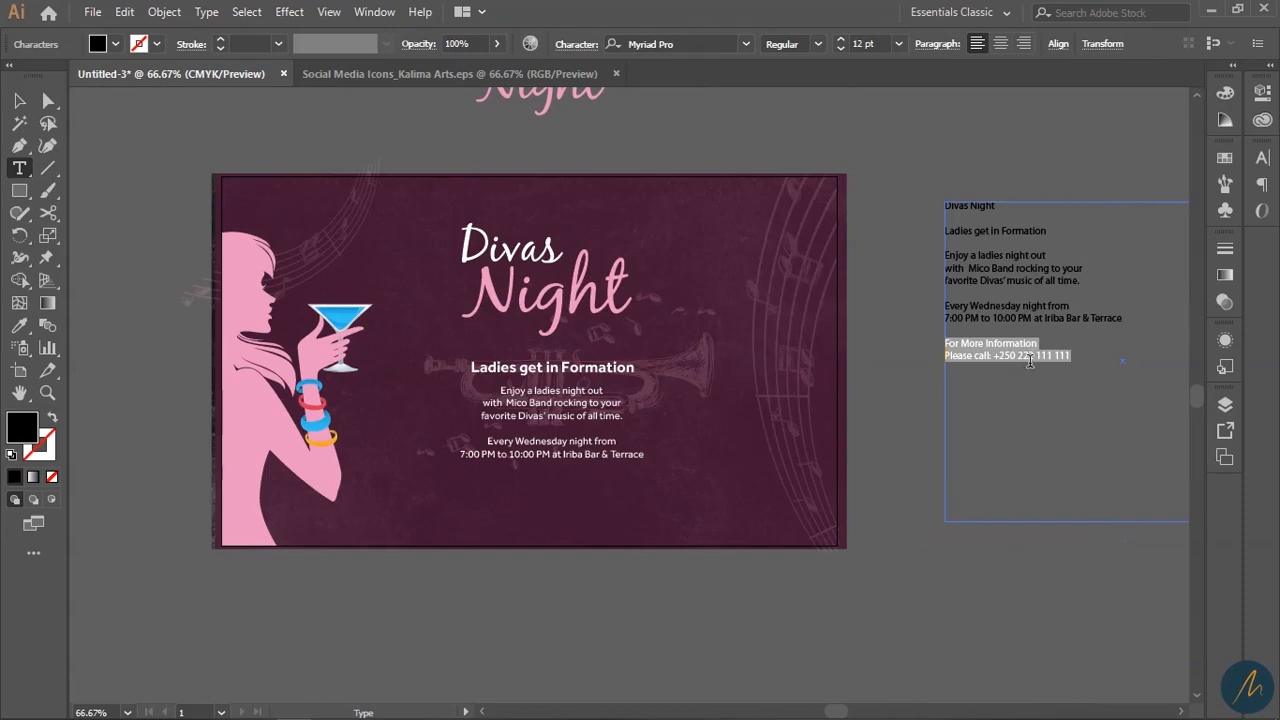
Step: Copy the "For More Information" contact lines from the black reference text beside the artboard
{"action": "left_click_drag", "start_coordinate": [1017, 355], "coordinate": [1167, 353]}
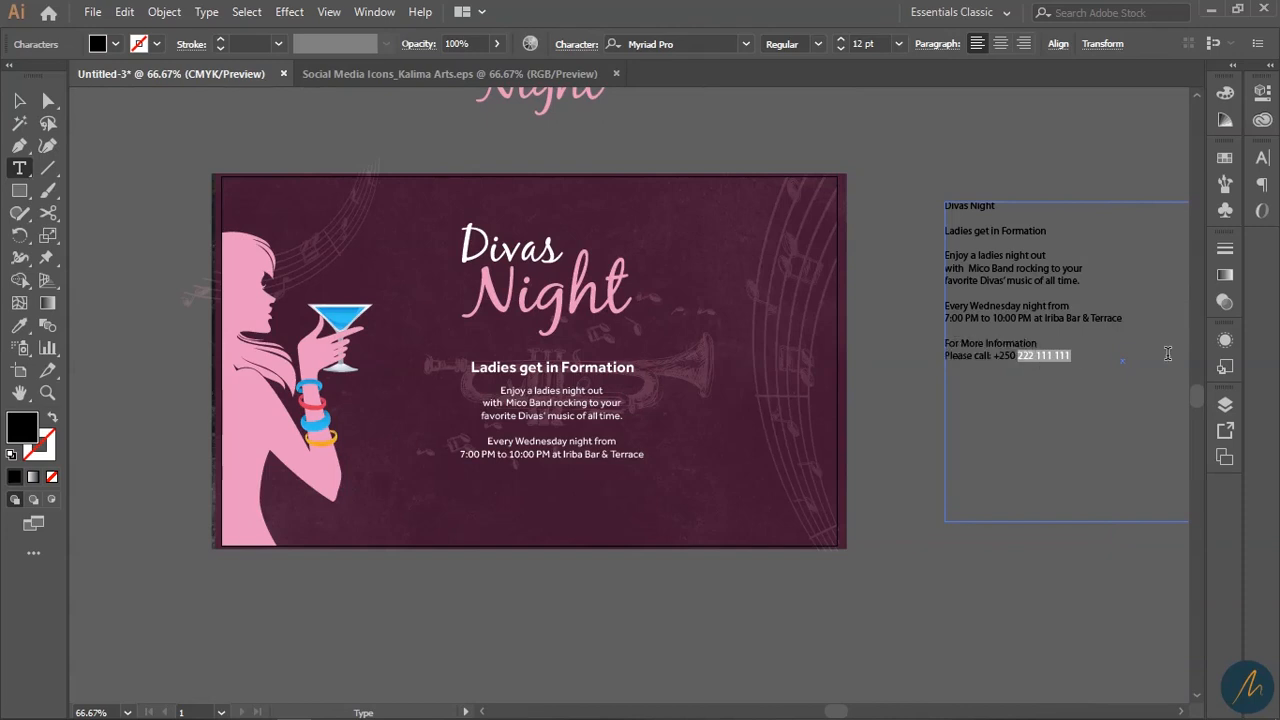
{"action": "left_click_drag", "start_coordinate": [1085, 358], "coordinate": [918, 332]}
{"action": "key", "text": "ctrl+c"}
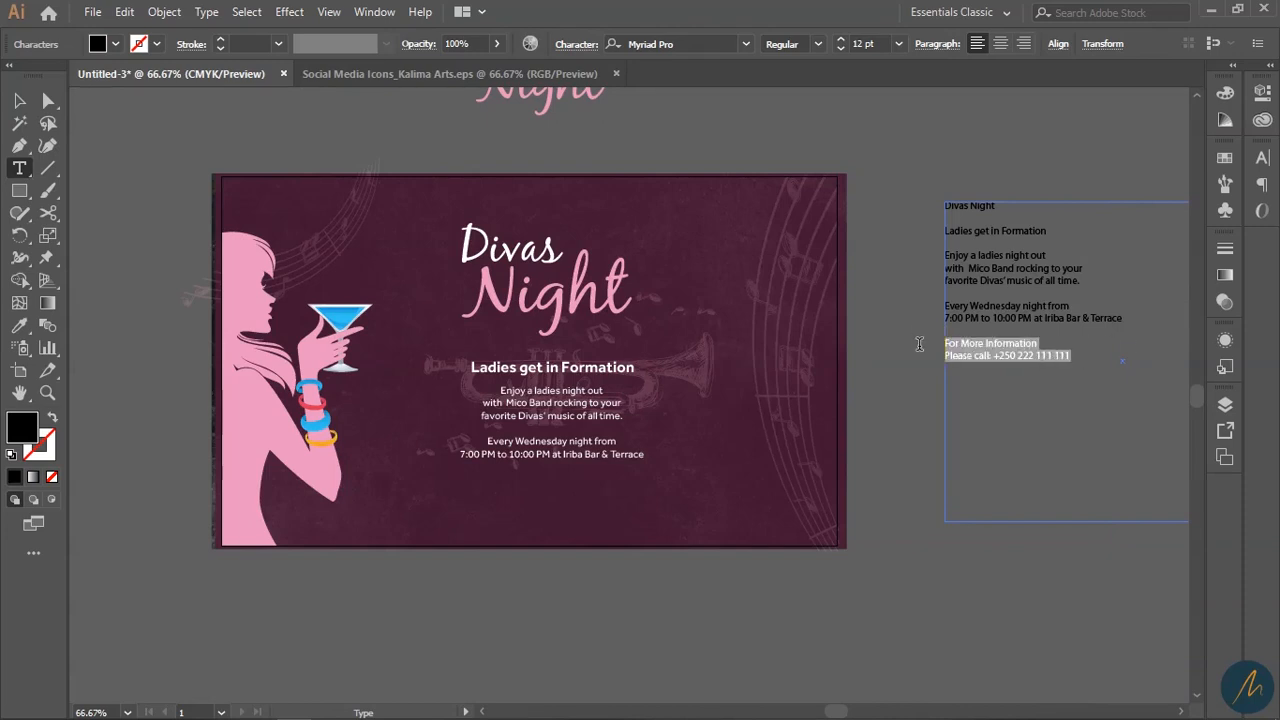
{"action": "left_click", "coordinate": [19, 101]}
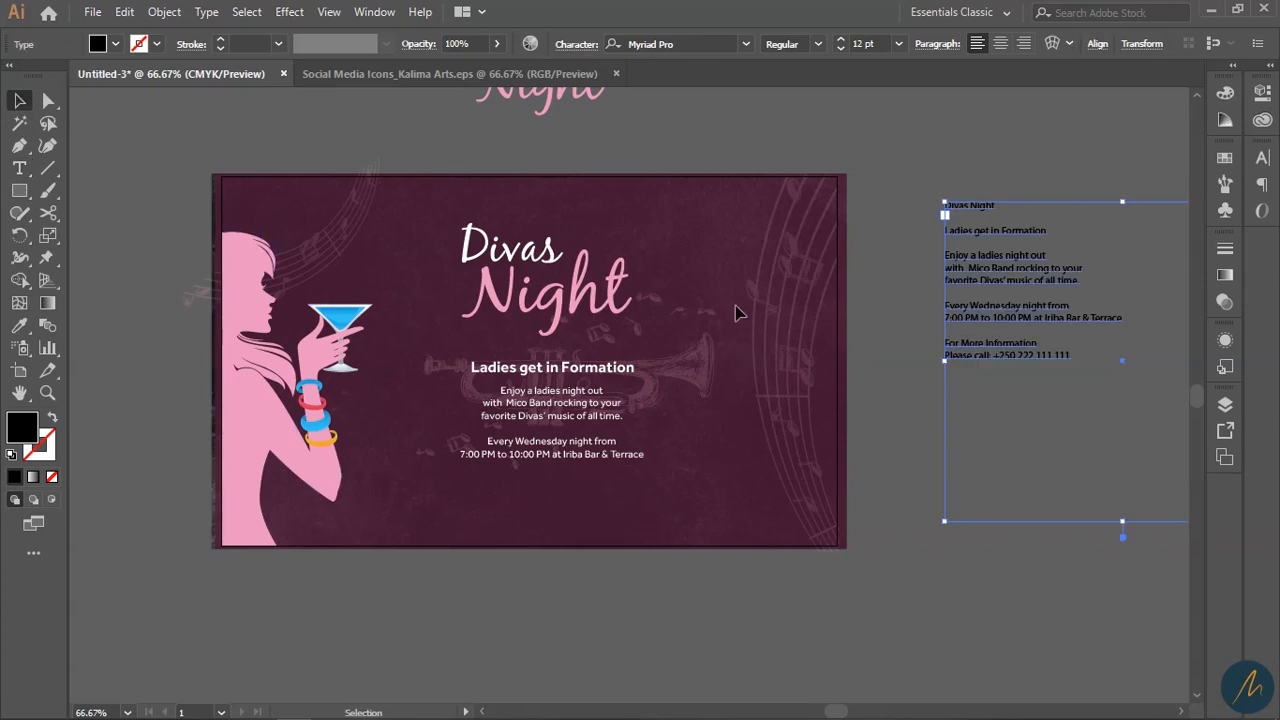
{"action": "left_click", "coordinate": [670, 587]}
Step: Duplicate the Wednesday schedule text box about 4.35 cm to the left and 1.75 cm below the original
{"action": "key", "text": "z"}
{"action": "left_click", "coordinate": [454, 471]}
{"action": "key", "text": "v"}
{"action": "left_click_drag", "start_coordinate": [693, 370], "coordinate": [533, 436]}
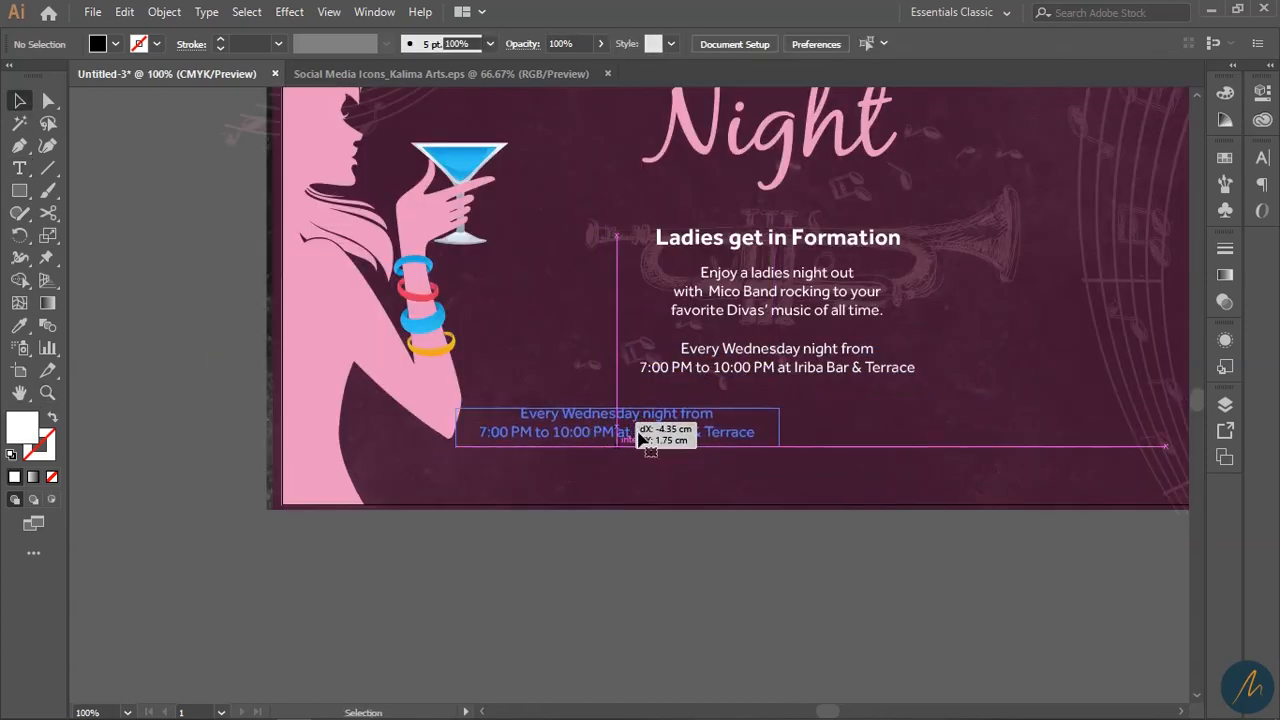
Step: Replace the duplicated schedule text with the copied "For More Information" contact lines and color them white
{"action": "double_click", "coordinate": [617, 430]}
{"action": "key", "text": "ctrl+a"}
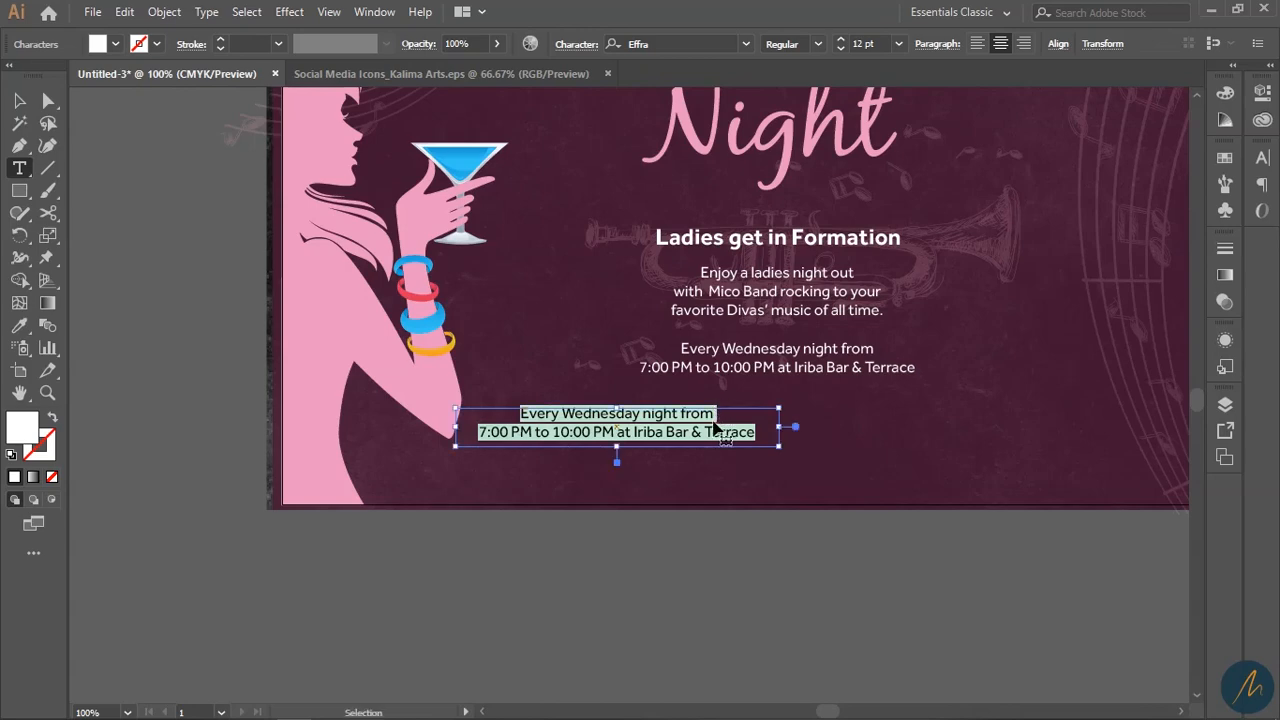
{"action": "key", "text": "ctrl+v"}
{"action": "left_click_drag", "start_coordinate": [645, 434], "coordinate": [343, 386]}
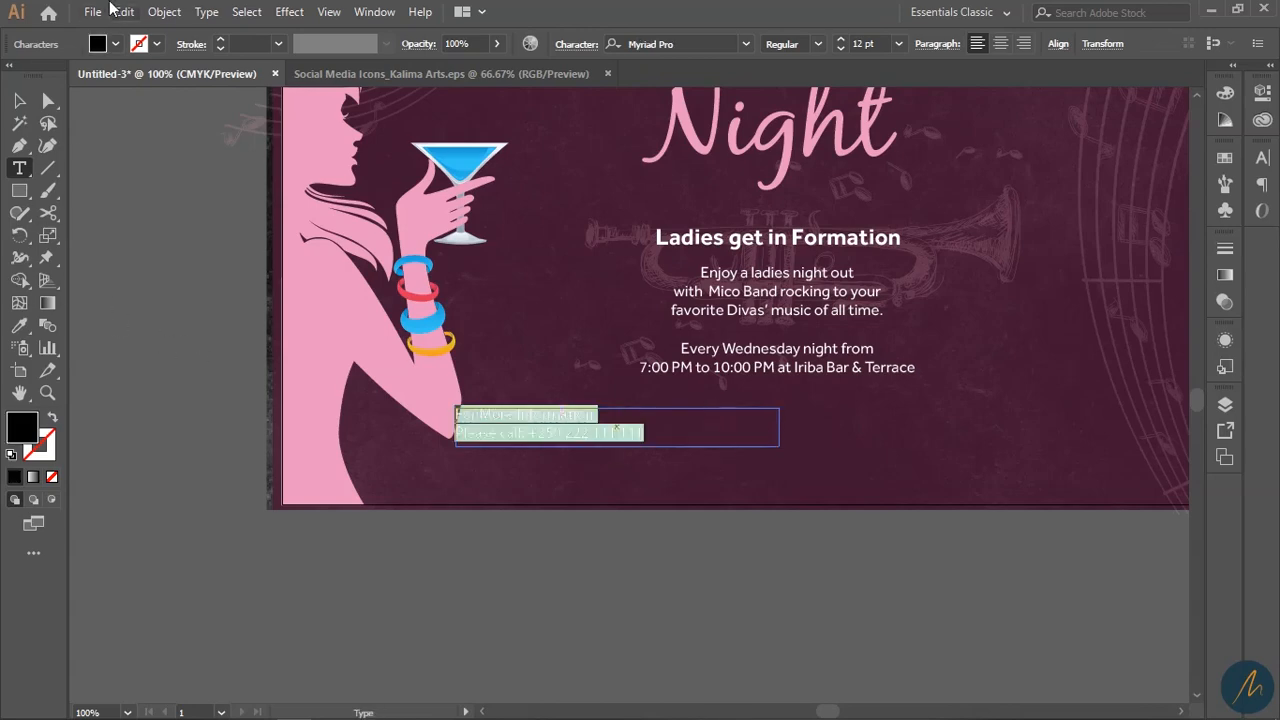
{"action": "left_click", "coordinate": [115, 44]}
{"action": "left_click", "coordinate": [46, 82]}
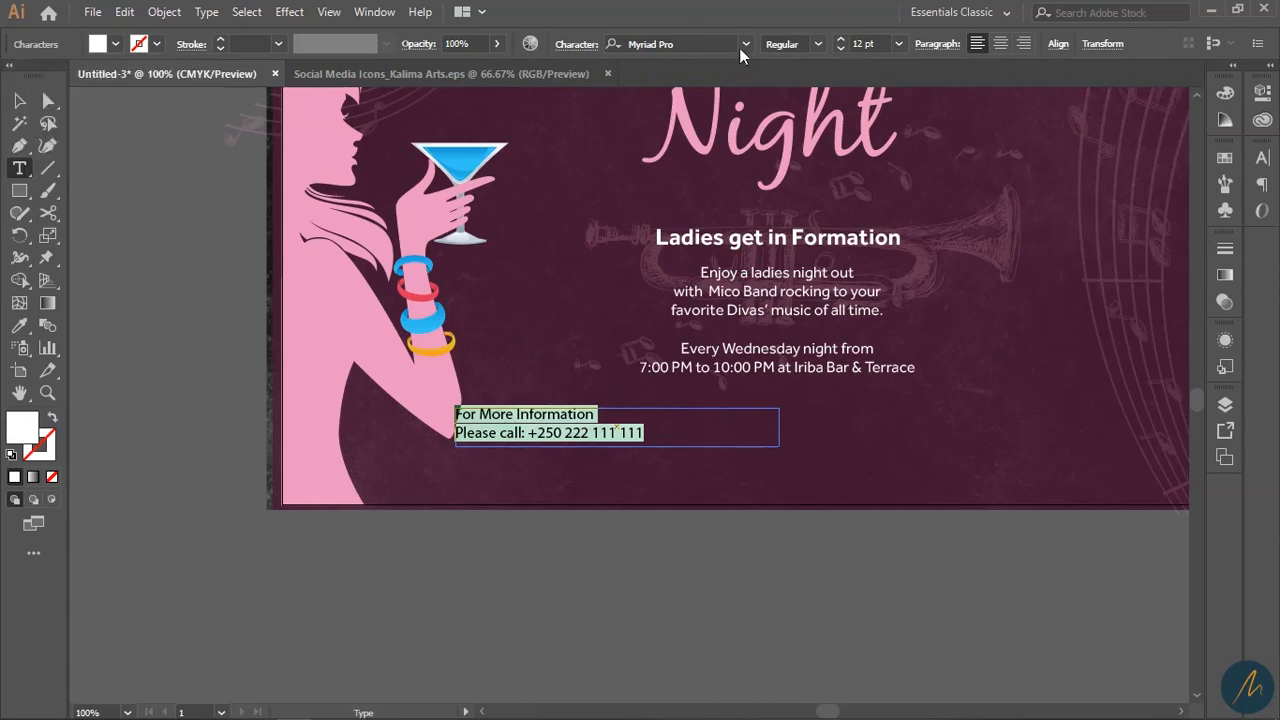
Step: Move the contact text box slightly down and right beside the woman's elbow and trim its frame to fit the text
{"action": "left_click", "coordinate": [20, 101]}
{"action": "left_click_drag", "start_coordinate": [541, 421], "coordinate": [573, 448]}
{"action": "left_click_drag", "start_coordinate": [812, 455], "coordinate": [682, 455]}
{"action": "left_click_drag", "start_coordinate": [578, 467], "coordinate": [577, 458]}
{"action": "left_click", "coordinate": [791, 463]}
Step: Scale the white Marriott Kigali logo outside the artboard to about 4.9 cm wide
{"action": "key", "text": "z"}
{"action": "left_click", "coordinate": [514, 343], "text": "alt"}
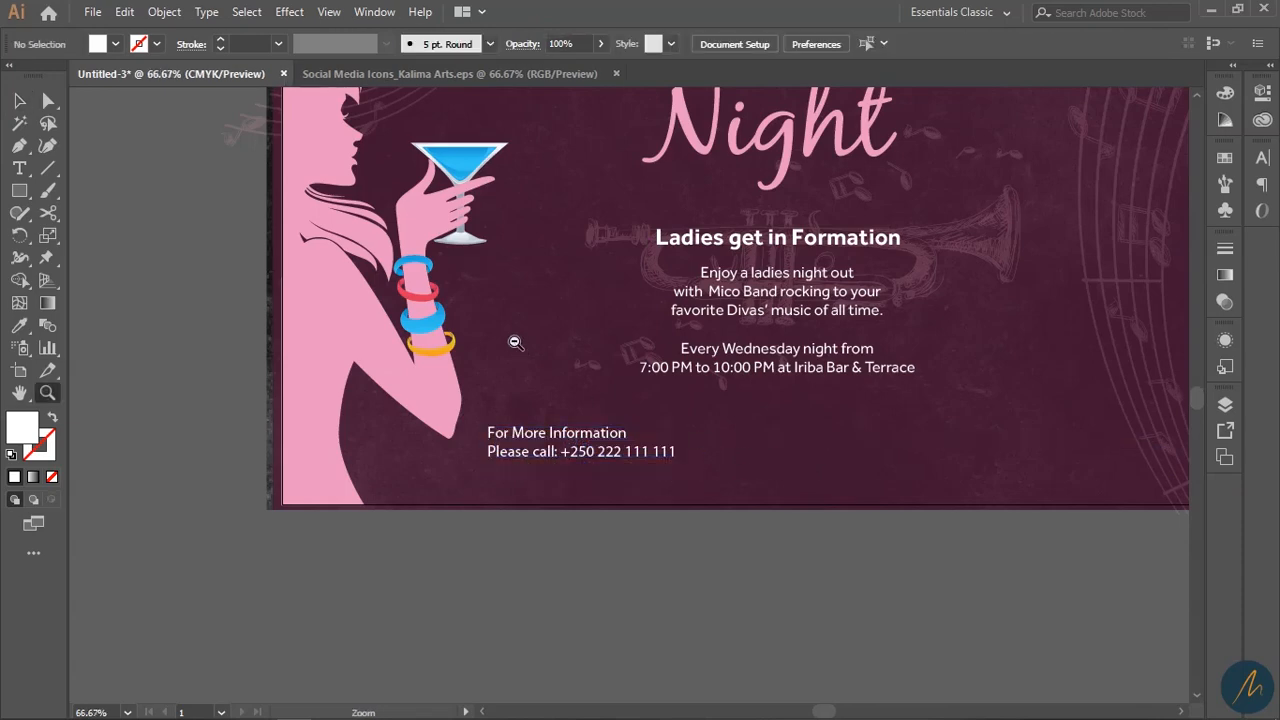
{"action": "left_click", "coordinate": [514, 343], "text": "alt"}
{"action": "left_click_drag", "start_coordinate": [728, 425], "coordinate": [673, 458]}
{"action": "key", "text": "v"}
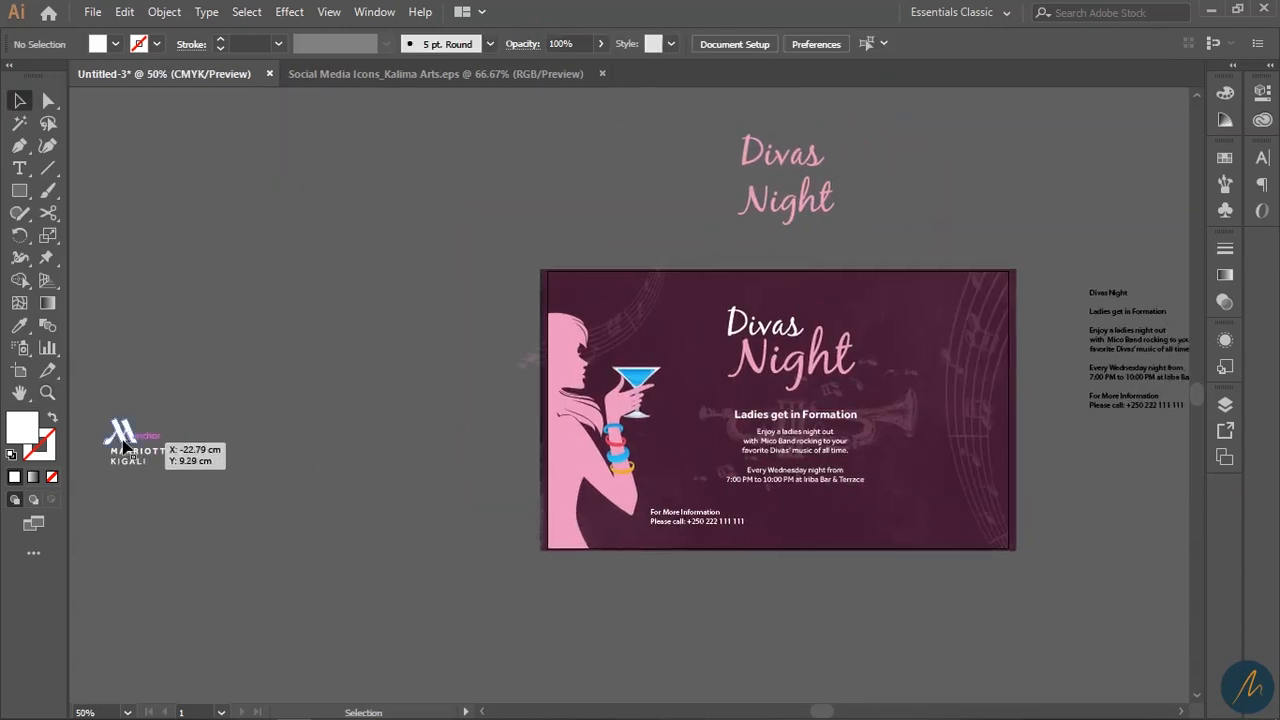
{"action": "left_click", "coordinate": [133, 440]}
{"action": "left_click_drag", "start_coordinate": [133, 442], "coordinate": [445, 590]}
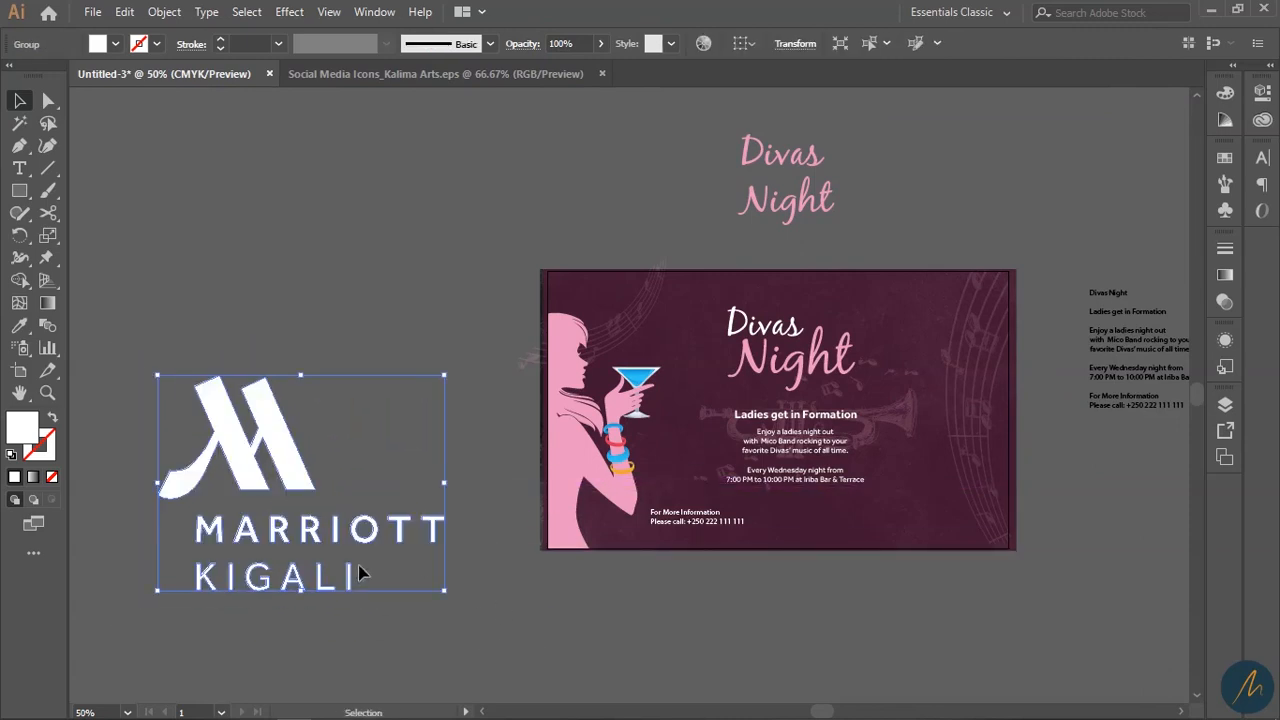
{"action": "left_click", "coordinate": [504, 663]}
{"action": "left_click", "coordinate": [193, 379]}
{"action": "left_click_drag", "start_coordinate": [445, 589], "coordinate": [327, 540]}
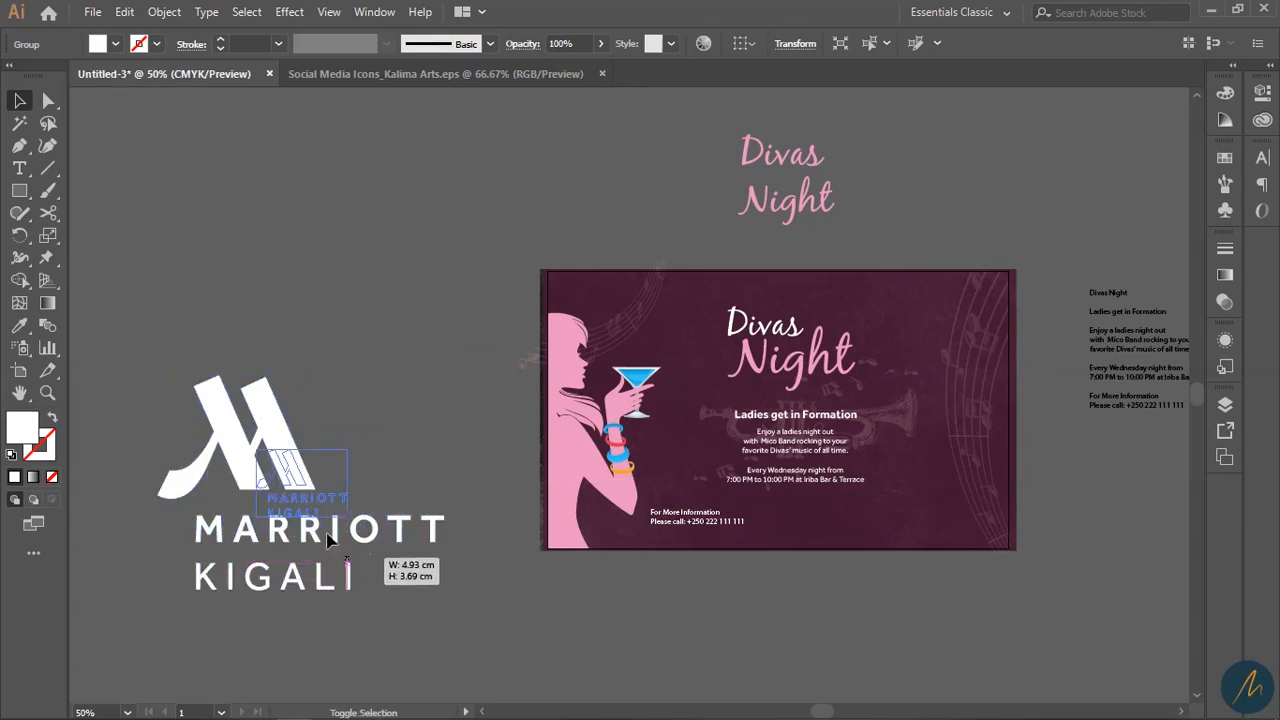
{"action": "left_click_drag", "start_coordinate": [285, 475], "coordinate": [285, 475]}
Step: Place the Marriott Kigali logo in the artboard's lower-right area and shrink it to fit beside the music staff
{"action": "left_click_drag", "start_coordinate": [285, 475], "coordinate": [935, 490]}
{"action": "key", "text": "ctrl+plus"}
{"action": "key", "text": "ctrl+plus"}
{"action": "key", "text": "ctrl+plus"}
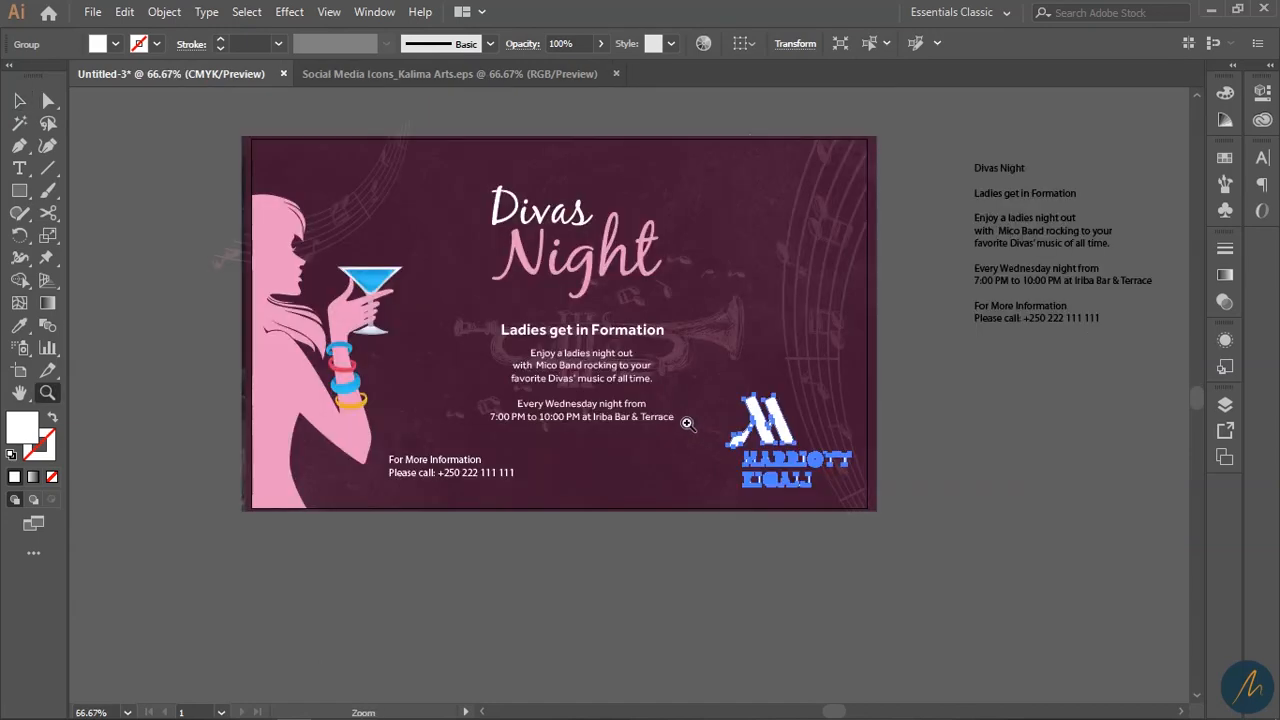
{"action": "left_click_drag", "start_coordinate": [906, 418], "coordinate": [850, 436]}
{"action": "left_click_drag", "start_coordinate": [784, 452], "coordinate": [866, 507]}
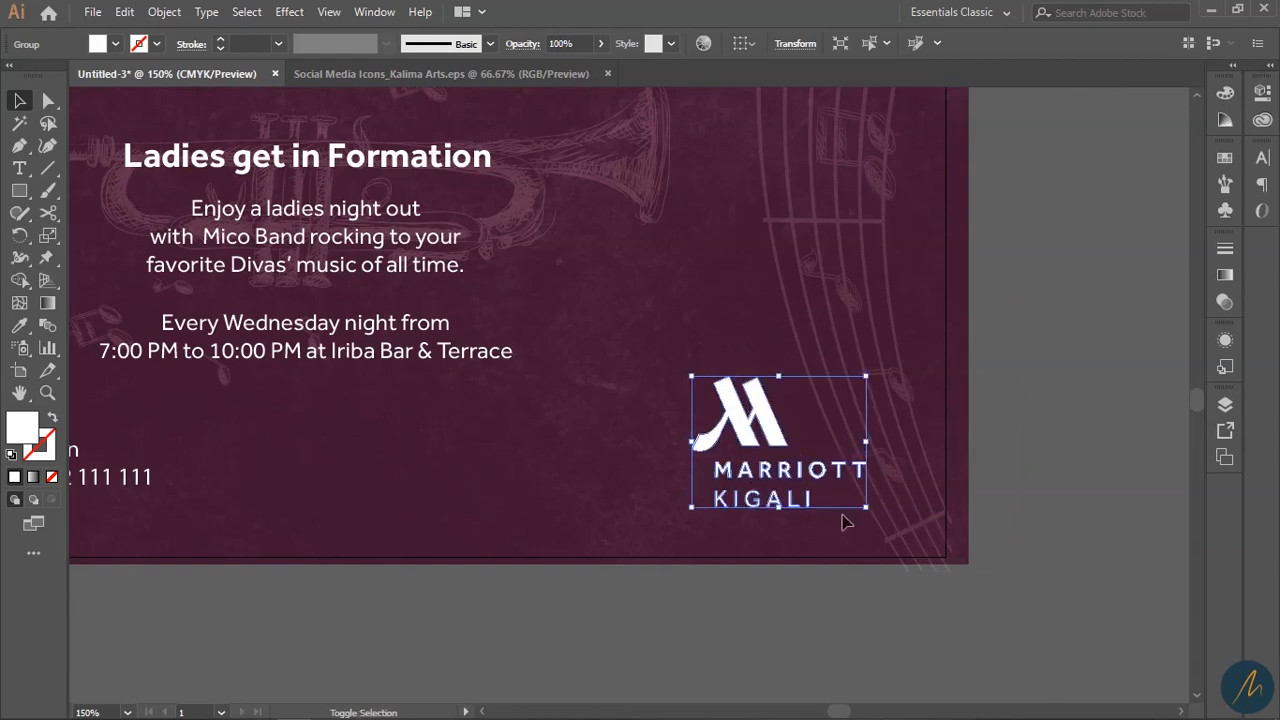
Step: Align the bottom edges of the contact text box and the Marriott Kigali logo
{"action": "left_click_drag", "start_coordinate": [715, 539], "coordinate": [992, 490]}
{"action": "left_click", "coordinate": [594, 388], "text": "ctrl+alt"}
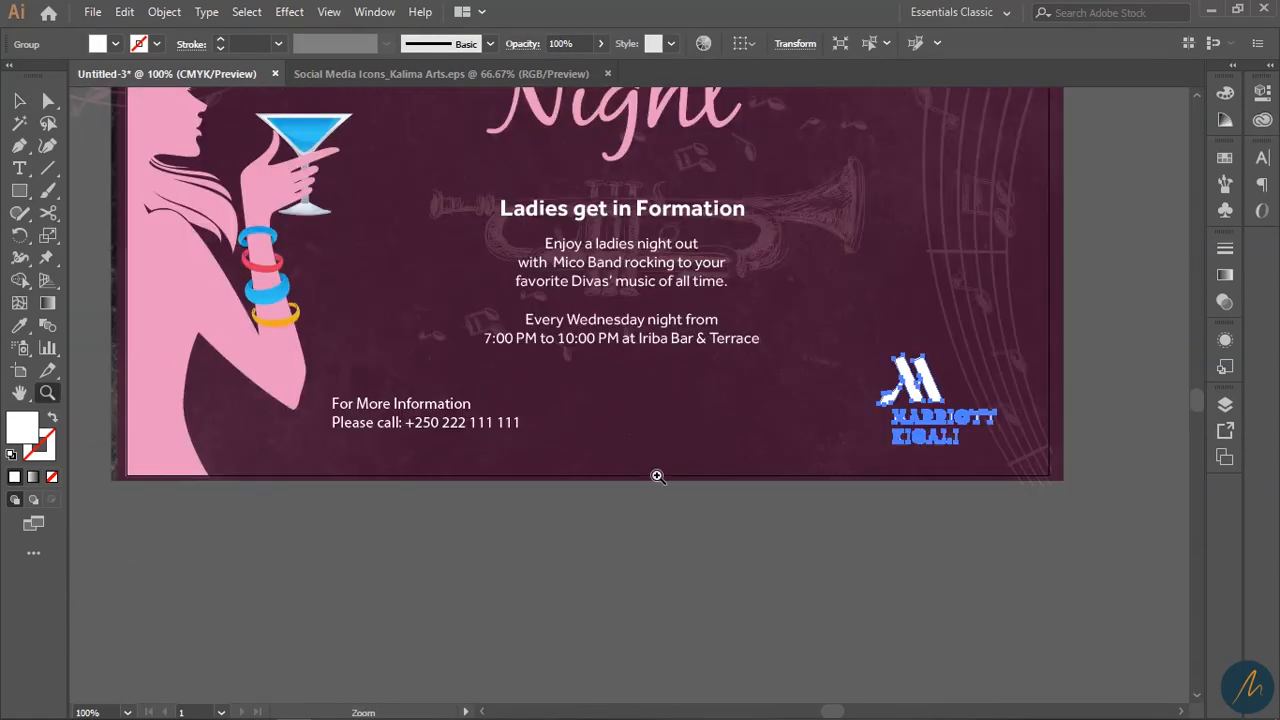
{"action": "left_click_drag", "start_coordinate": [320, 422], "coordinate": [858, 428]}
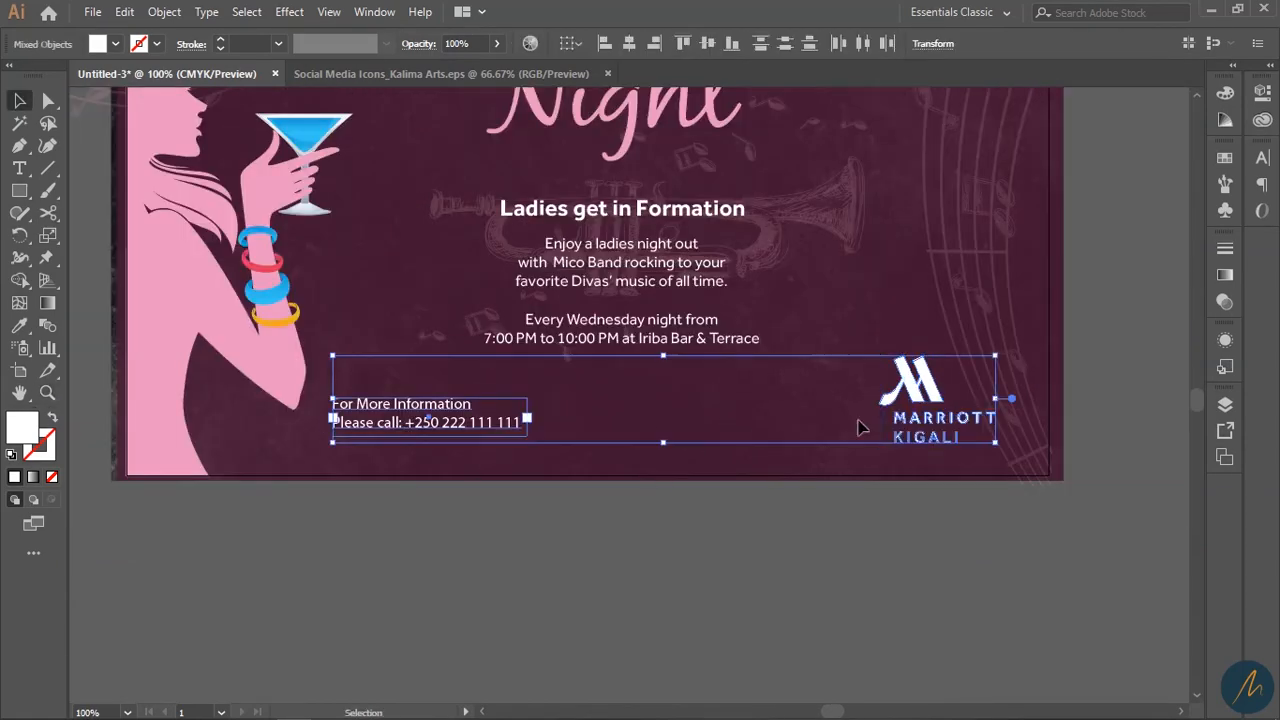
{"action": "left_click", "coordinate": [732, 44]}
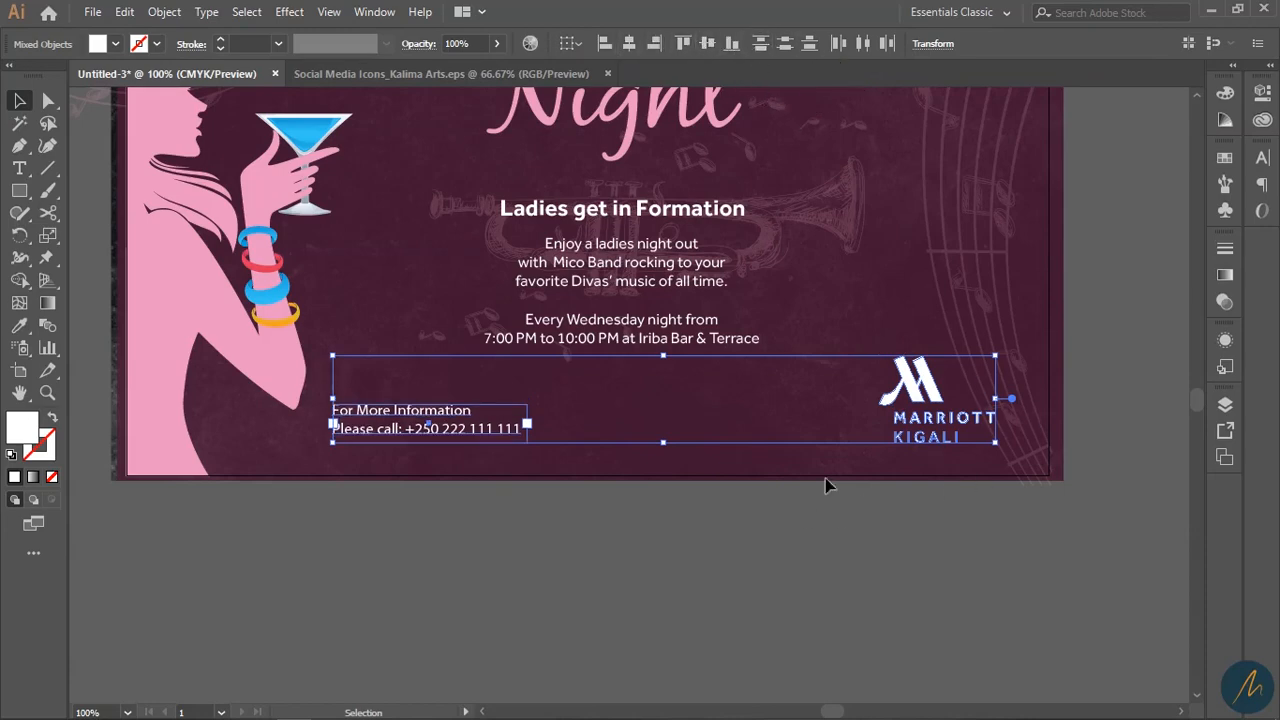
{"action": "left_click", "coordinate": [680, 510]}
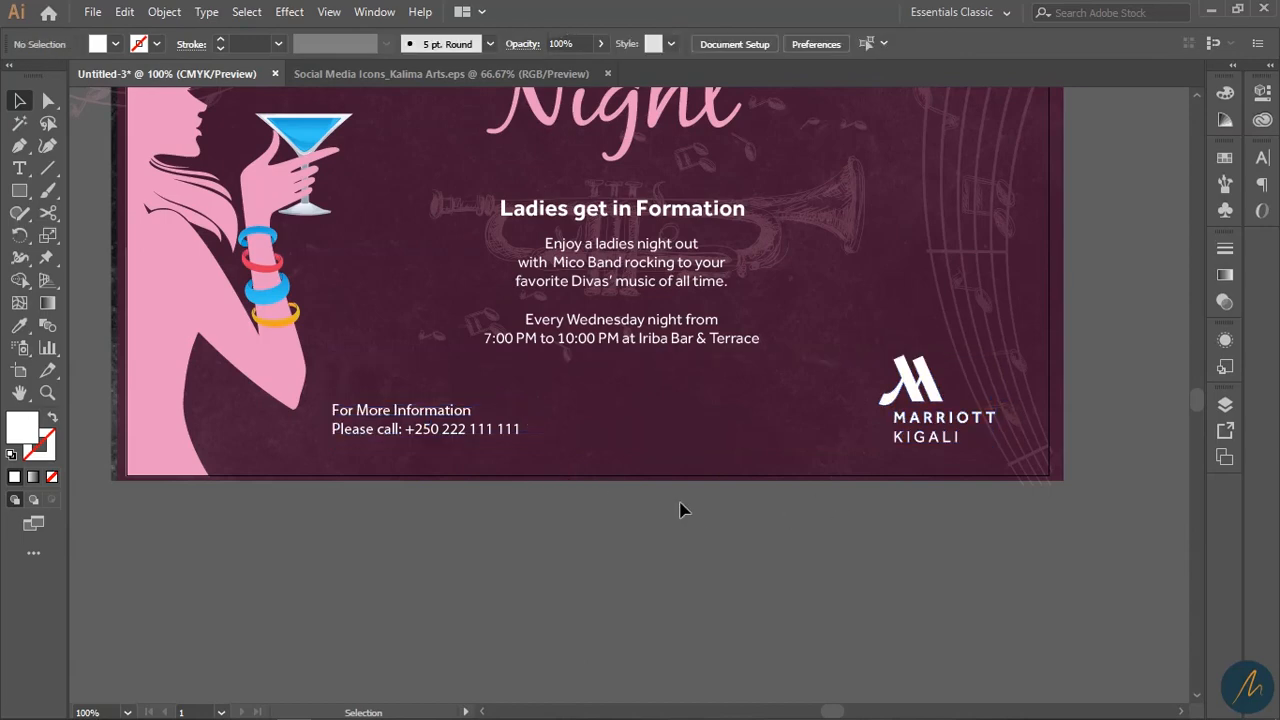
Step: Shift the three centered event text blocks slightly to the right beneath the "Divas Night" title
{"action": "key", "text": "z"}
{"action": "left_click", "coordinate": [754, 411], "text": "alt"}
{"action": "left_click_drag", "start_coordinate": [650, 452], "coordinate": [723, 583]}
{"action": "left_click", "coordinate": [622, 443]}
{"action": "key", "text": "b"}
{"action": "mouse_move", "coordinate": [586, 320]}
{"action": "left_mouse_down"}
{"action": "mouse_move", "coordinate": [748, 494]}
{"action": "mouse_move", "coordinate": [622, 460]}
{"action": "mouse_move", "coordinate": [625, 326]}
{"action": "left_mouse_up"}
{"action": "key", "text": "ctrl+z"}
{"action": "key", "text": "v"}
{"action": "left_click_drag", "start_coordinate": [626, 326], "coordinate": [635, 326]}
{"action": "left_click", "coordinate": [845, 376]}
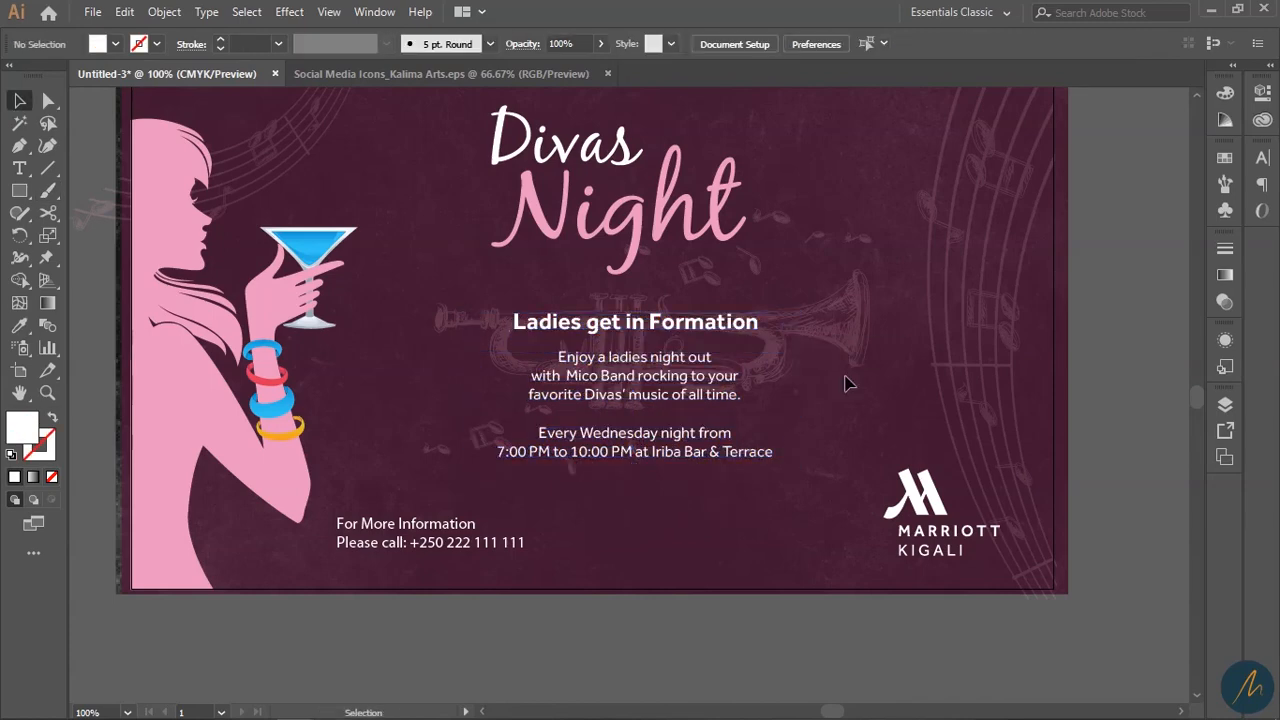
Step: Set the "Enjoy a ladies night out" paragraph and the Wednesday schedule text to Effra Medium
{"action": "left_click", "coordinate": [645, 395]}
{"action": "left_click", "coordinate": [672, 455], "text": "shift"}
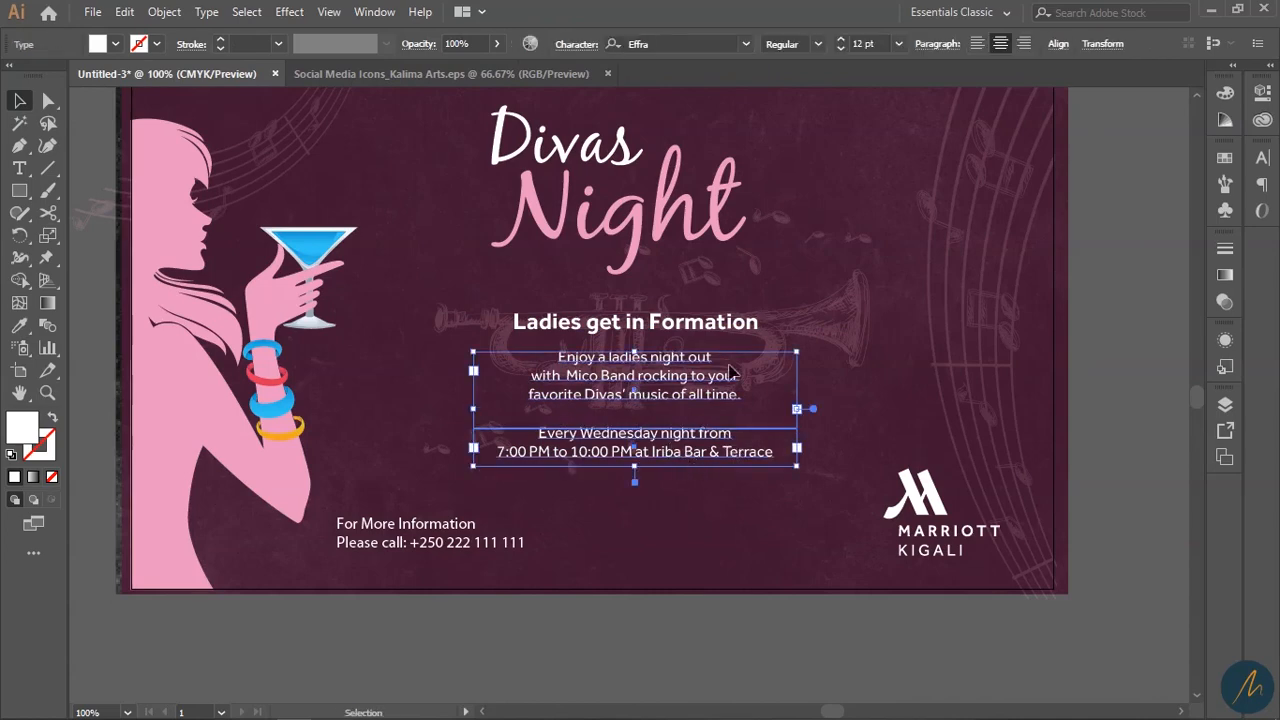
{"action": "left_click", "coordinate": [820, 52]}
{"action": "left_click", "coordinate": [790, 80]}
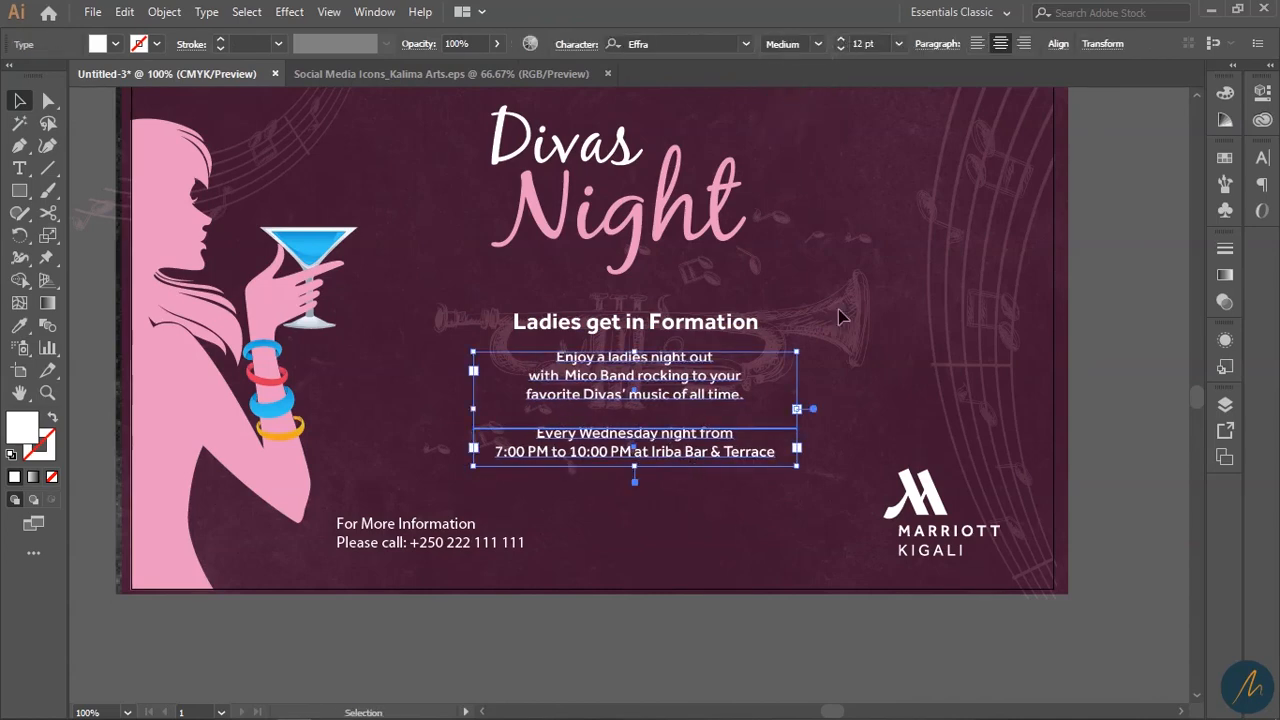
{"action": "left_click", "coordinate": [855, 413]}
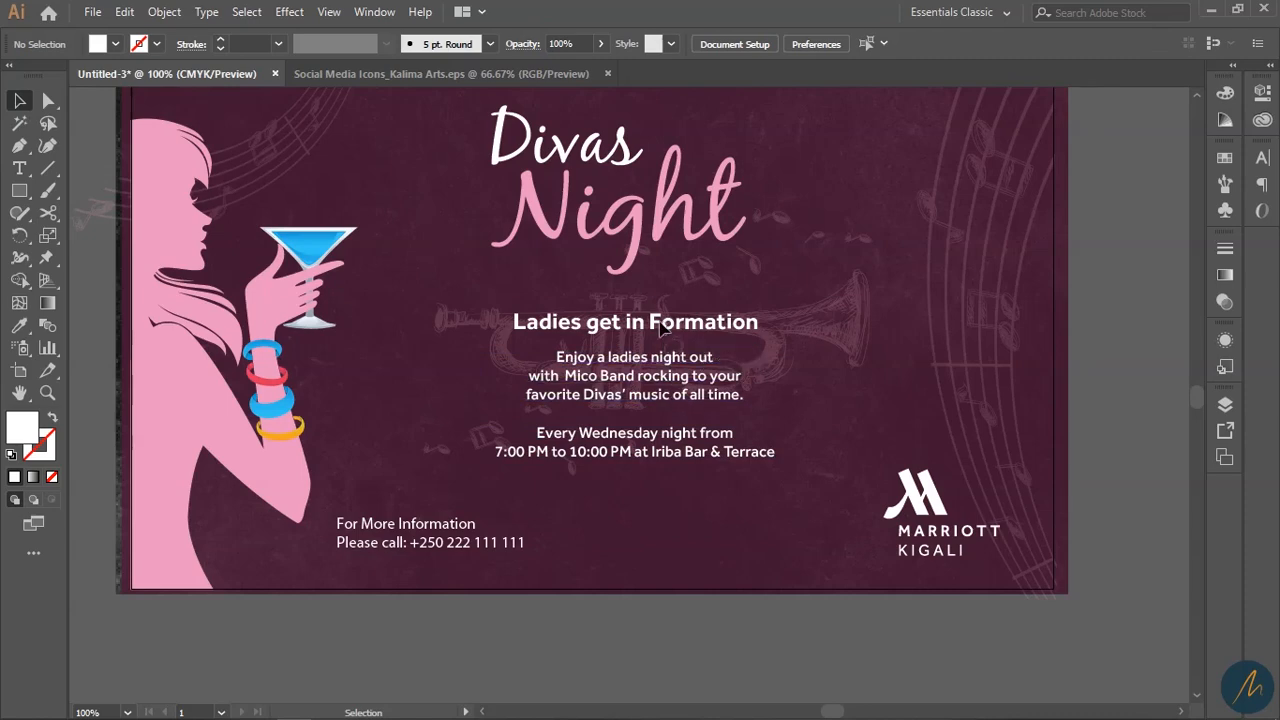
Step: Move the "Ladies get in Formation" heading slightly up and left, and shorten the text frame of the paragraph below it
{"action": "left_click_drag", "start_coordinate": [668, 330], "coordinate": [669, 323]}
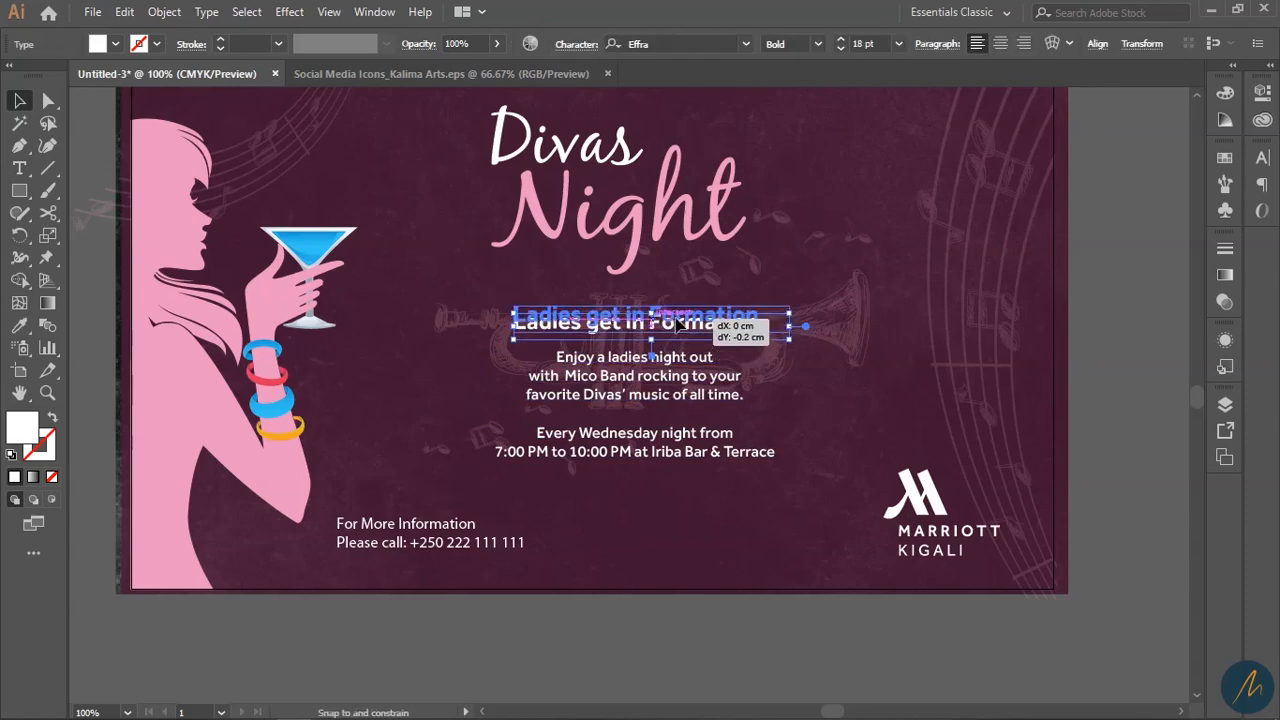
{"action": "left_click_drag", "start_coordinate": [787, 319], "coordinate": [706, 319]}
{"action": "left_click", "coordinate": [803, 313]}
{"action": "left_click", "coordinate": [655, 401]}
{"action": "left_click_drag", "start_coordinate": [634, 429], "coordinate": [634, 408]}
{"action": "left_click", "coordinate": [728, 472]}
Step: Color "7:00 PM to 10:00 PM" in the Wednesday schedule golden orange, about C68318
{"action": "left_click", "coordinate": [700, 457]}
{"action": "key", "text": "t"}
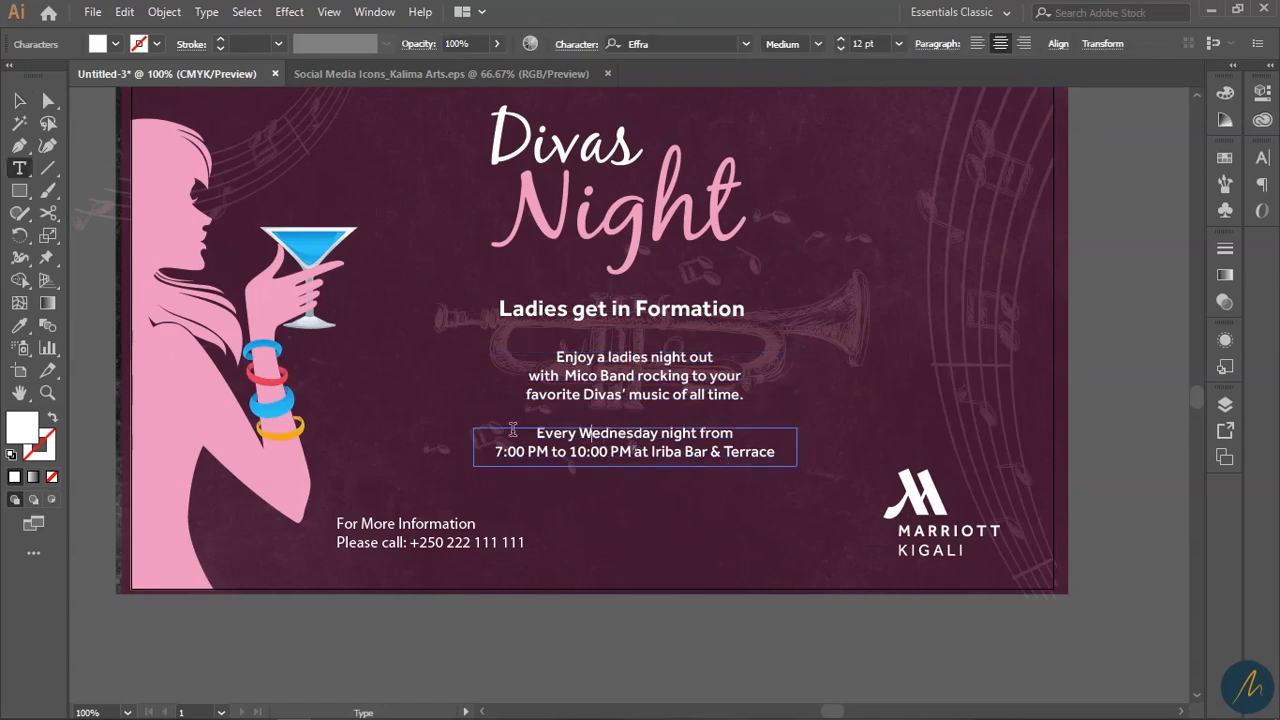
{"action": "left_click_drag", "start_coordinate": [492, 455], "coordinate": [566, 451]}
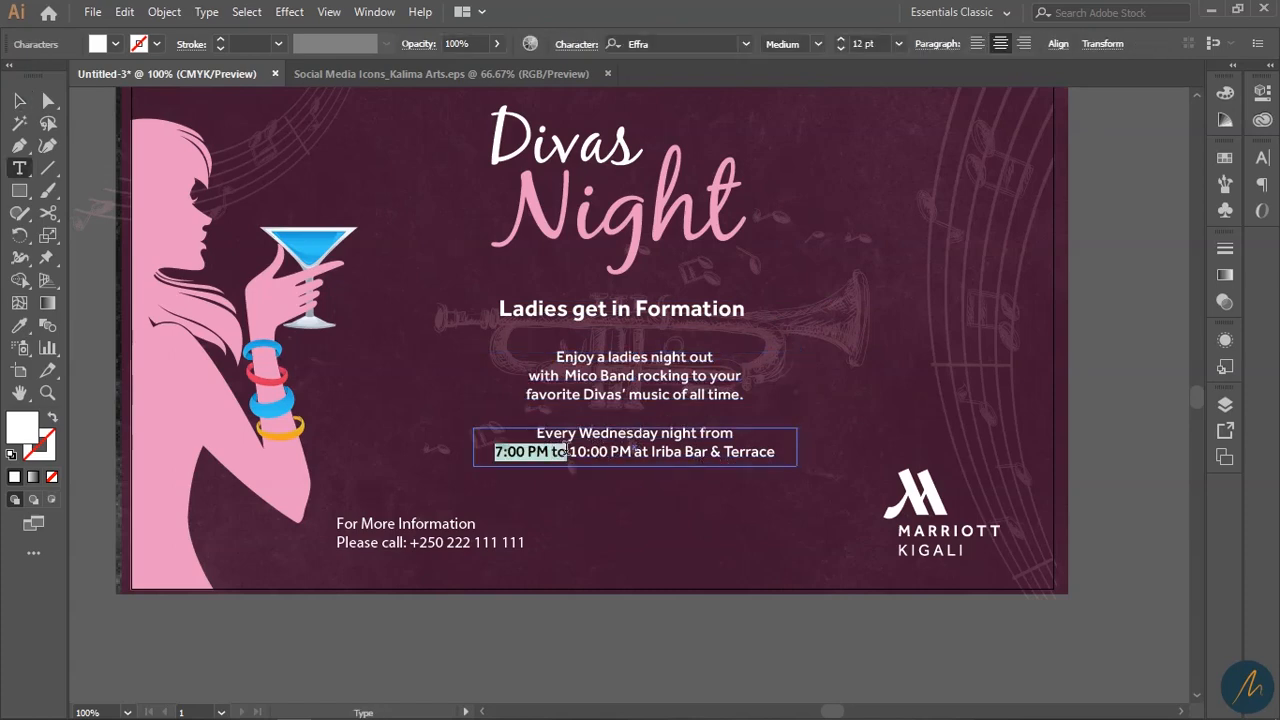
{"action": "double_click", "coordinate": [23, 428]}
{"action": "left_click_drag", "start_coordinate": [659, 441], "coordinate": [659, 438]}
{"action": "mouse_move", "coordinate": [621, 305]}
{"action": "left_mouse_down"}
{"action": "mouse_move", "coordinate": [611, 289]}
{"action": "mouse_move", "coordinate": [620, 302]}
{"action": "left_mouse_up"}
{"action": "mouse_move", "coordinate": [672, 443]}
{"action": "left_mouse_down"}
{"action": "mouse_move", "coordinate": [666, 457]}
{"action": "mouse_move", "coordinate": [657, 449]}
{"action": "mouse_move", "coordinate": [672, 457]}
{"action": "left_mouse_up"}
{"action": "left_click", "coordinate": [769, 288]}
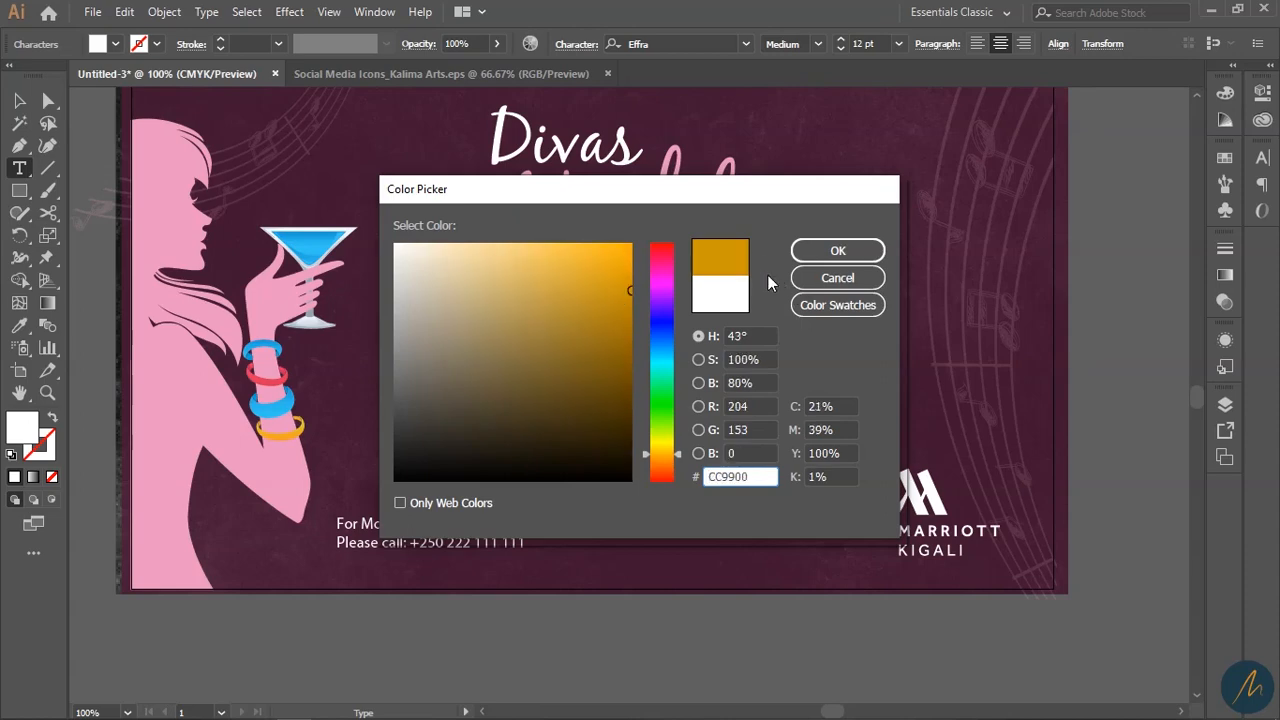
{"action": "left_click_drag", "start_coordinate": [622, 287], "coordinate": [605, 295]}
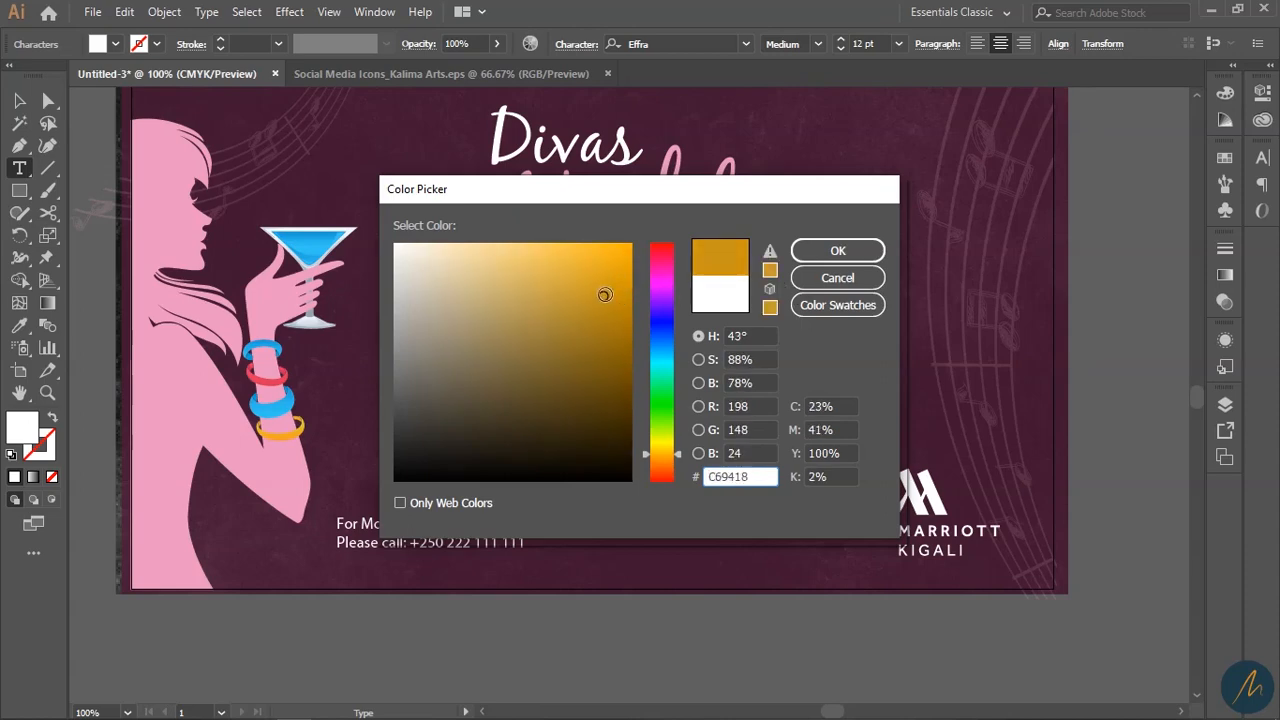
{"action": "left_click_drag", "start_coordinate": [672, 453], "coordinate": [668, 465]}
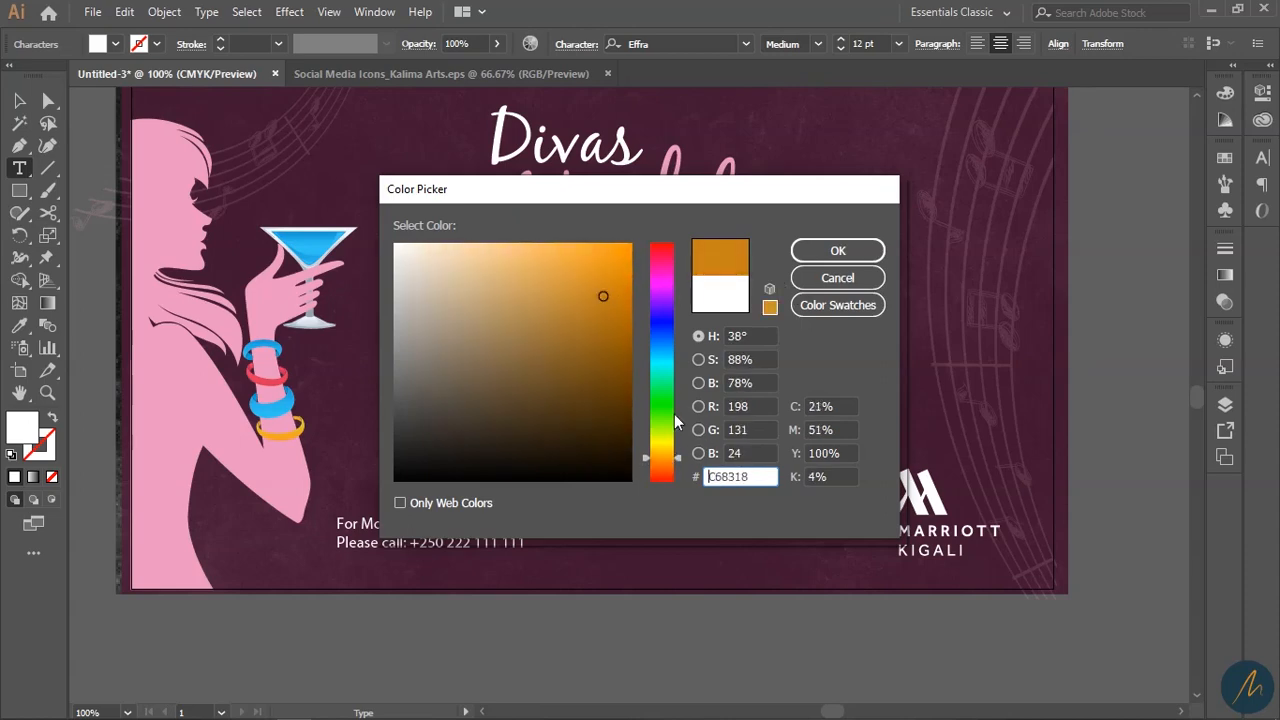
{"action": "left_click", "coordinate": [848, 252]}
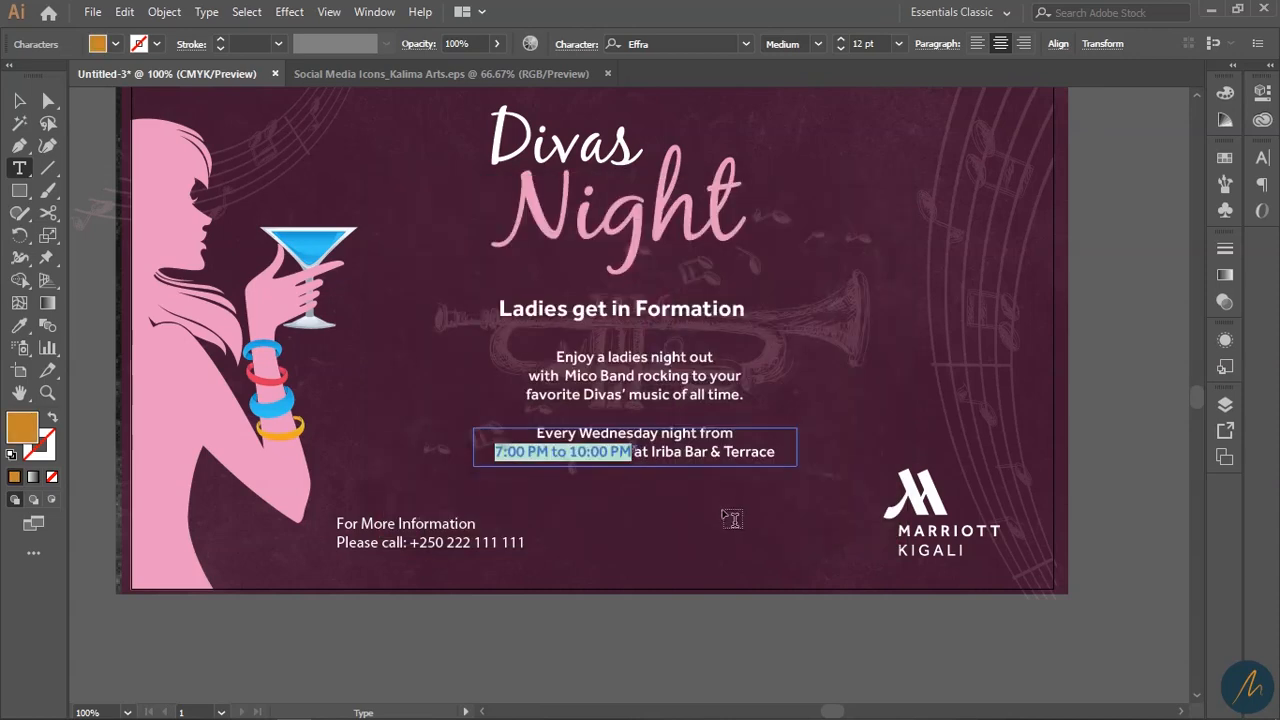
{"action": "left_click", "coordinate": [562, 461]}
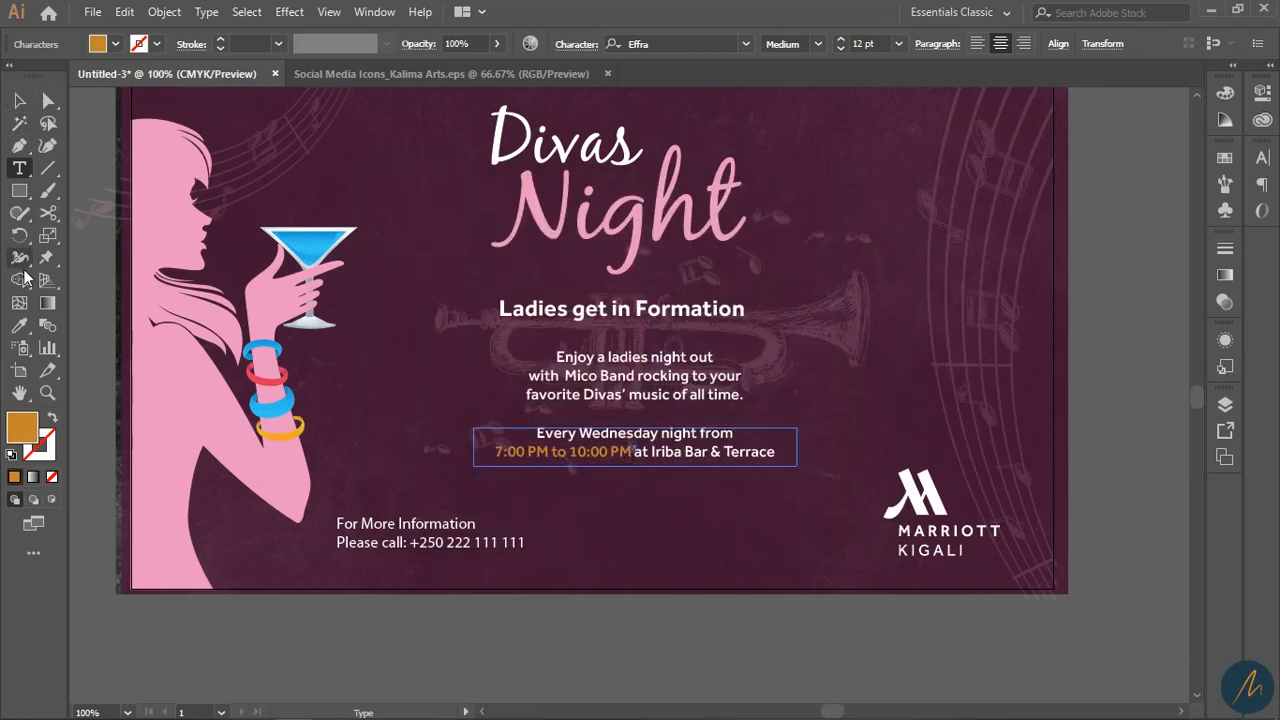
Step: Draw a small golden orange rectangle outside the artboard's right edge as a color reference
{"action": "left_click", "coordinate": [24, 192]}
{"action": "mouse_move", "coordinate": [1117, 250]}
{"action": "left_mouse_down"}
{"action": "mouse_move", "coordinate": [1151, 343]}
{"action": "mouse_move", "coordinate": [1172, 331]}
{"action": "left_mouse_up"}
{"action": "key", "text": "v"}
{"action": "left_click", "coordinate": [675, 546]}
Step: Set "Mico Band" in the paragraph to Effra Bold and color it with the golden orange sampled from the reference rectangle
{"action": "key", "text": "z"}
{"action": "left_click", "coordinate": [648, 411]}
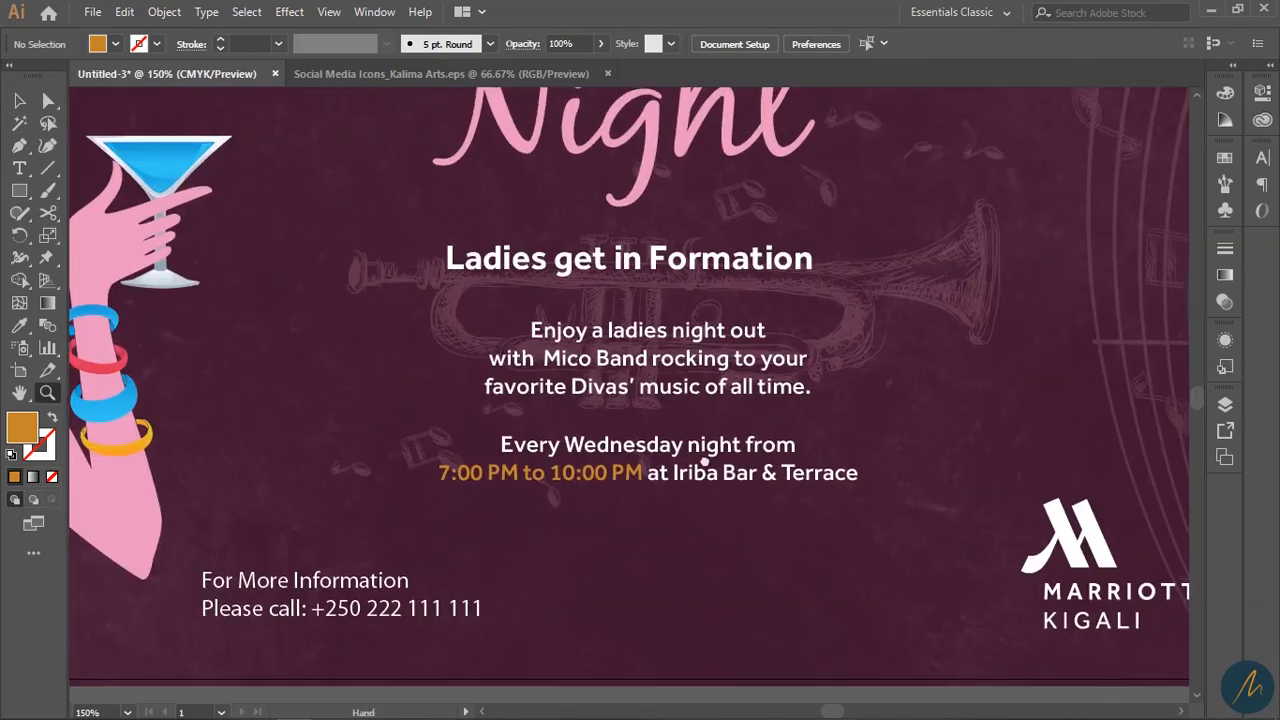
{"action": "key", "text": "t"}
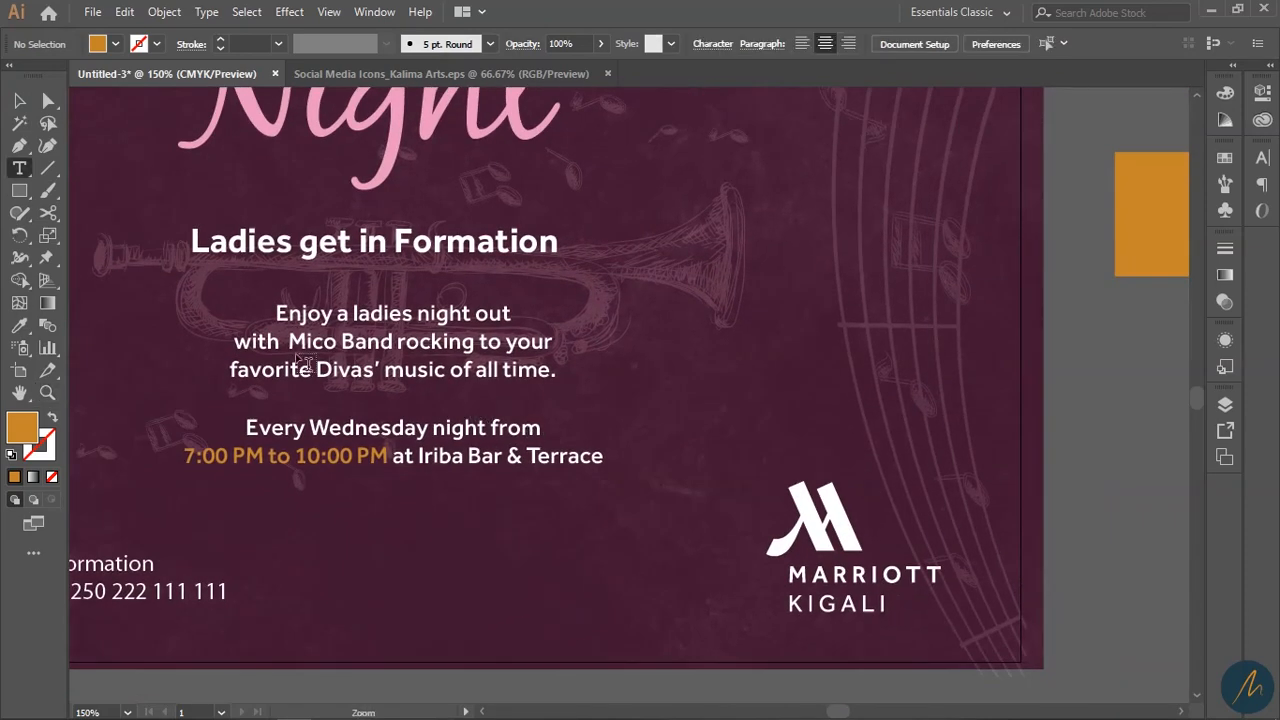
{"action": "left_click_drag", "start_coordinate": [289, 341], "coordinate": [391, 340]}
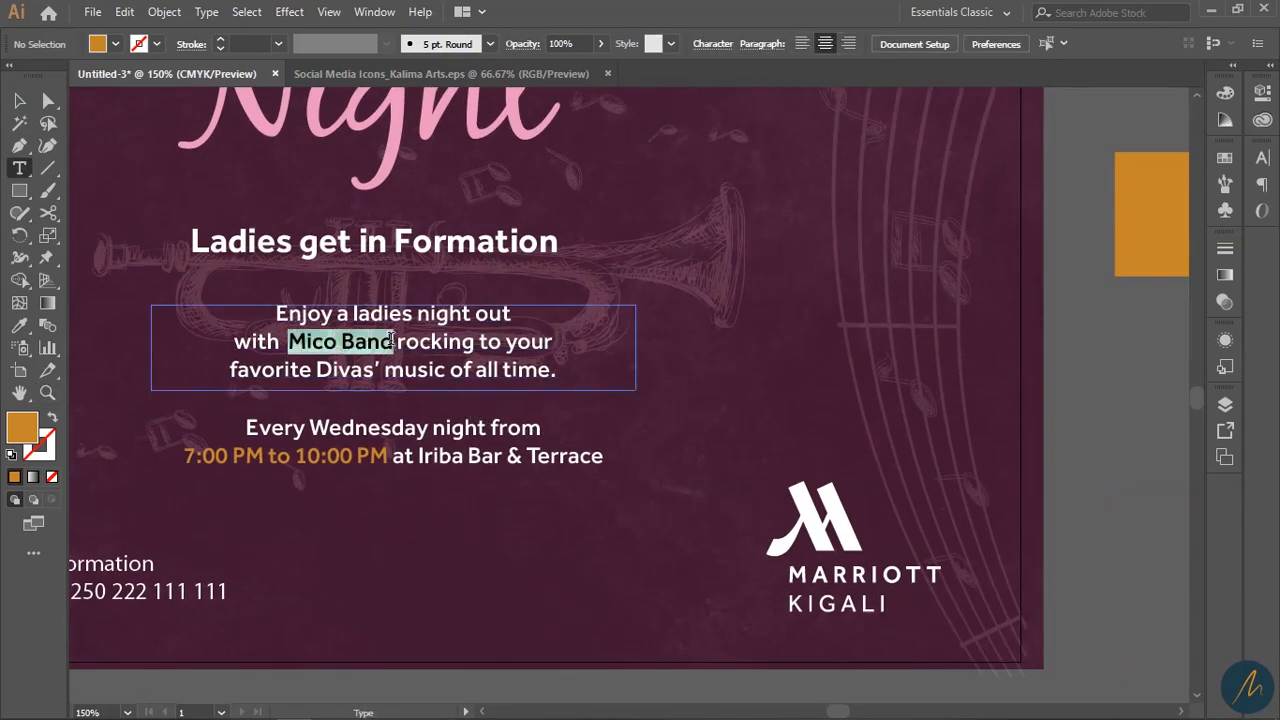
{"action": "left_click", "coordinate": [815, 44]}
{"action": "left_click", "coordinate": [795, 123]}
{"action": "left_click", "coordinate": [17, 328]}
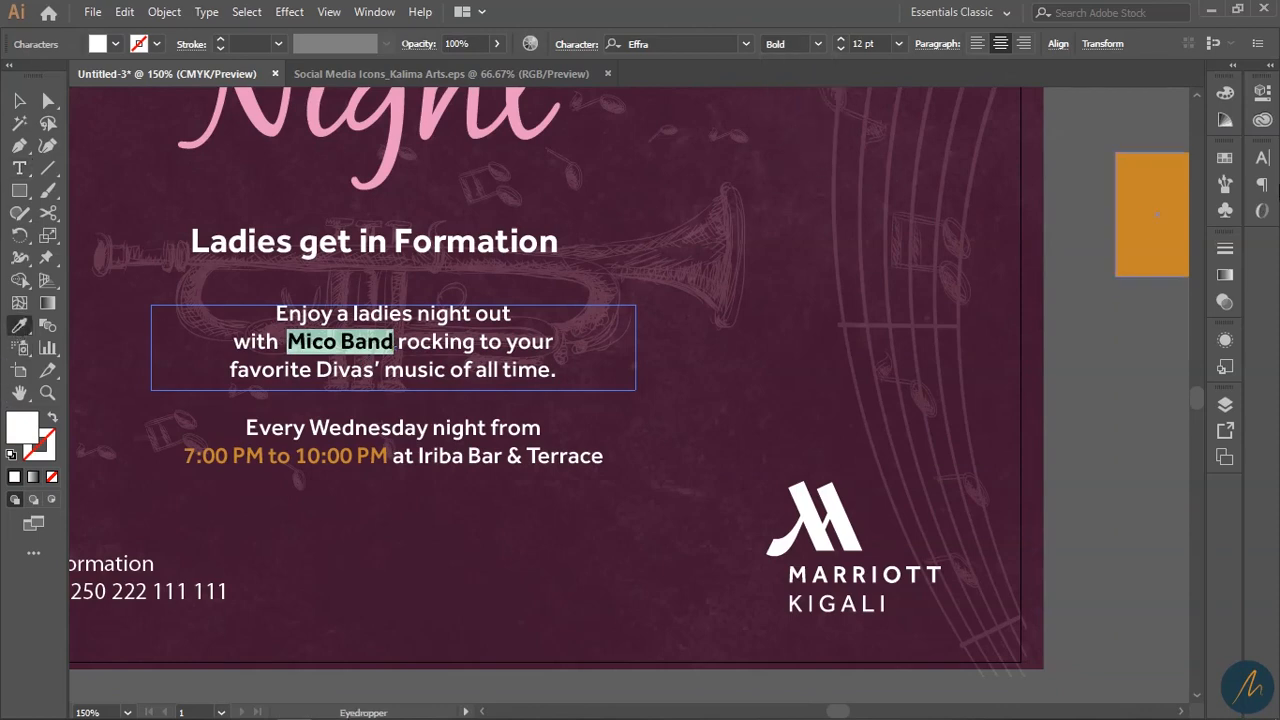
{"action": "left_click", "coordinate": [1170, 274]}
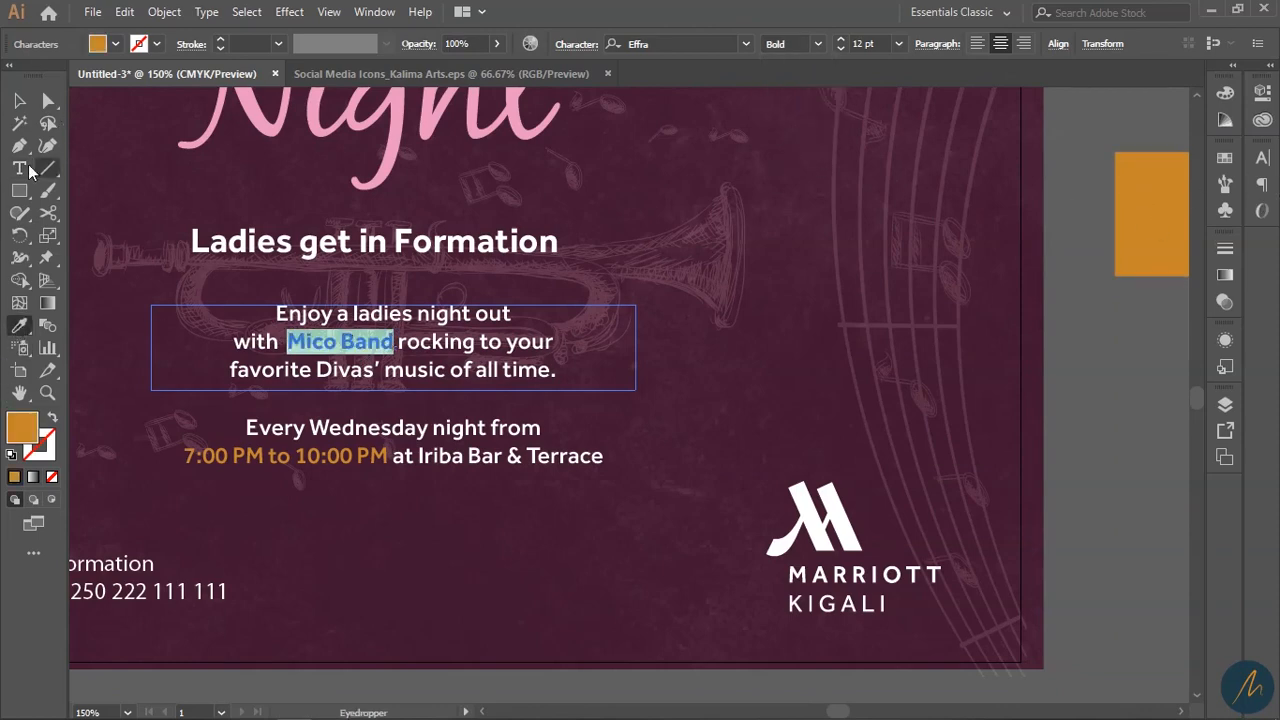
{"action": "left_click", "coordinate": [19, 100]}
Step: Recolor "Mico Band" to a yellower gold, C49C2C
{"action": "double_click", "coordinate": [362, 380]}
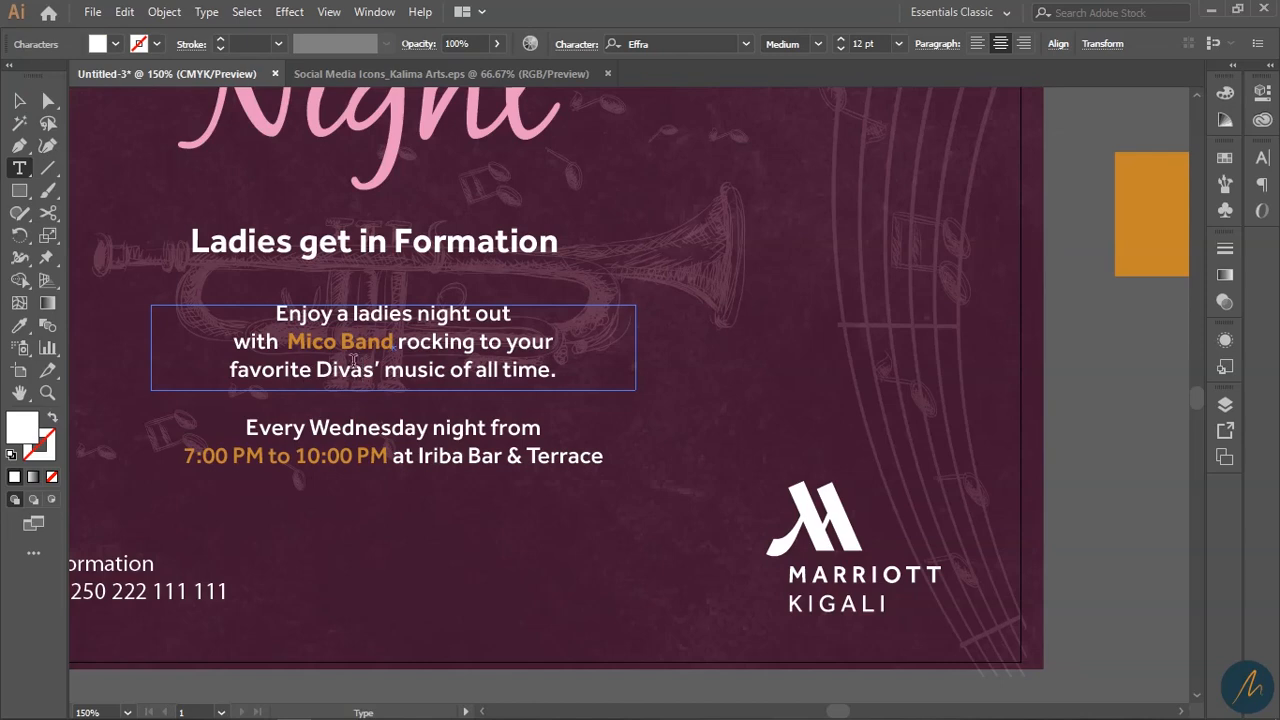
{"action": "left_click_drag", "start_coordinate": [388, 344], "coordinate": [286, 342]}
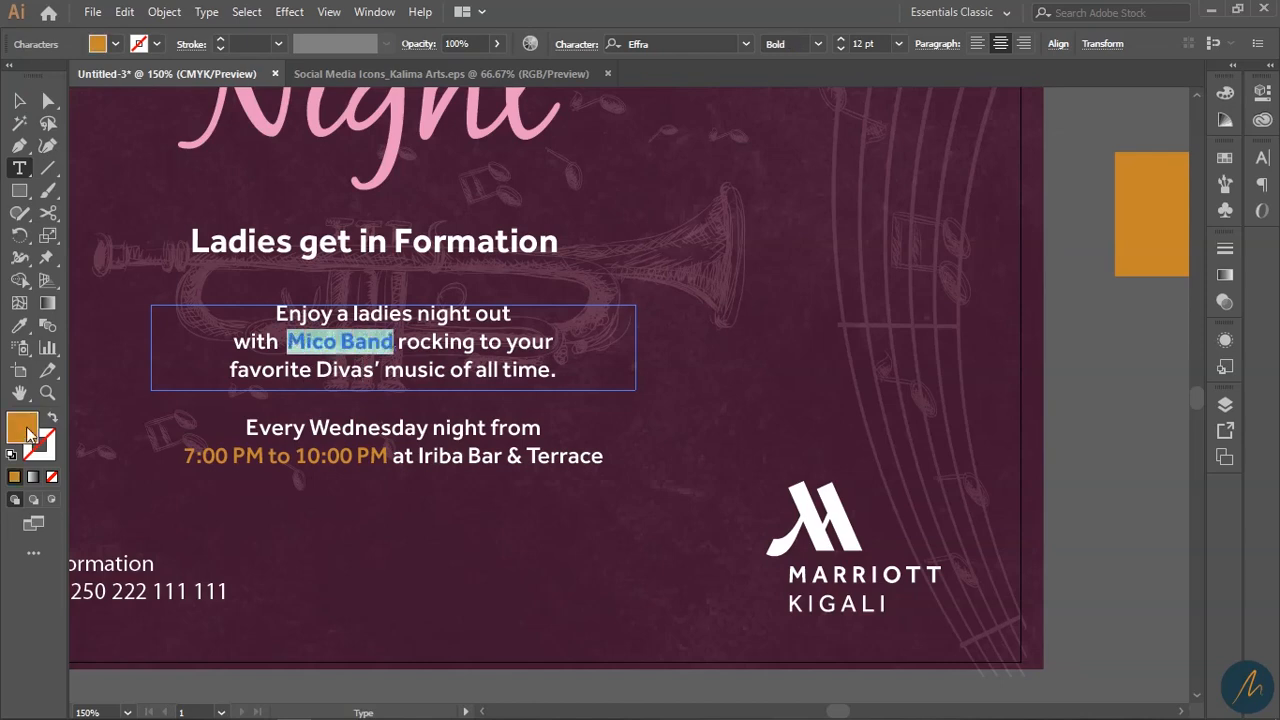
{"action": "double_click", "coordinate": [24, 430]}
{"action": "mouse_move", "coordinate": [664, 457]}
{"action": "left_mouse_down"}
{"action": "mouse_move", "coordinate": [664, 442]}
{"action": "mouse_move", "coordinate": [664, 455]}
{"action": "left_mouse_up"}
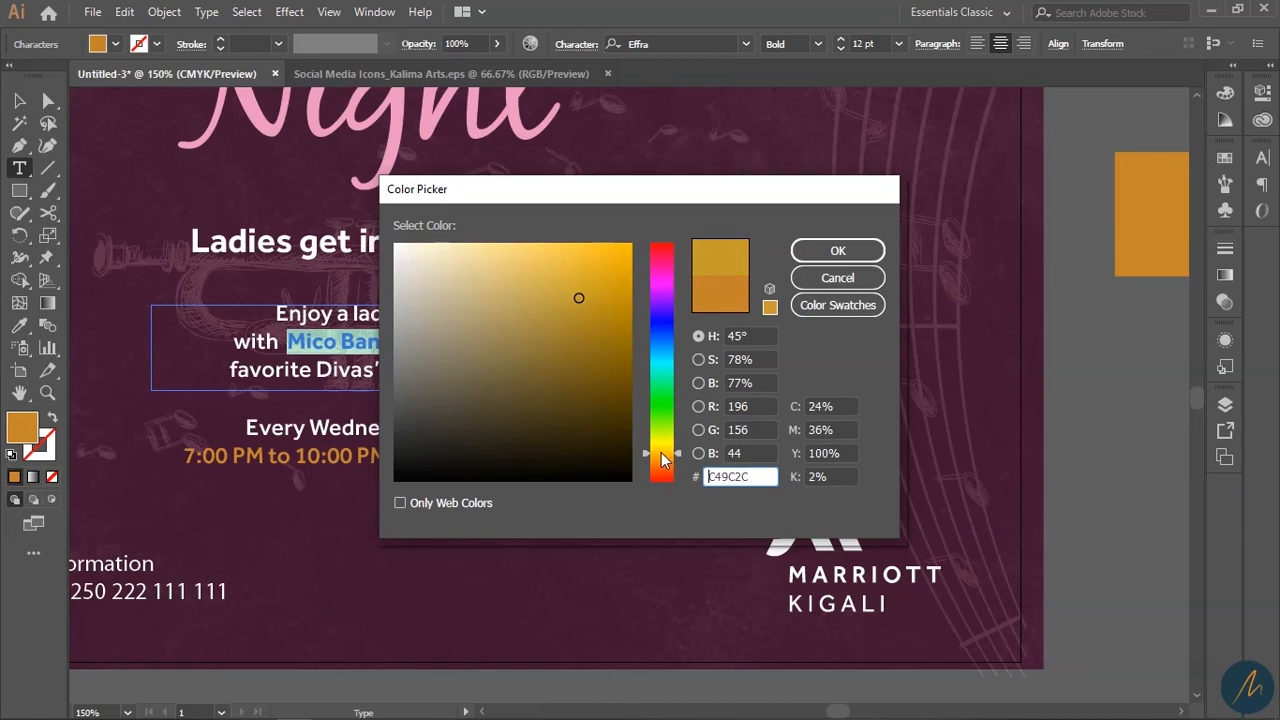
{"action": "left_click", "coordinate": [838, 250]}
{"action": "left_click", "coordinate": [355, 348]}
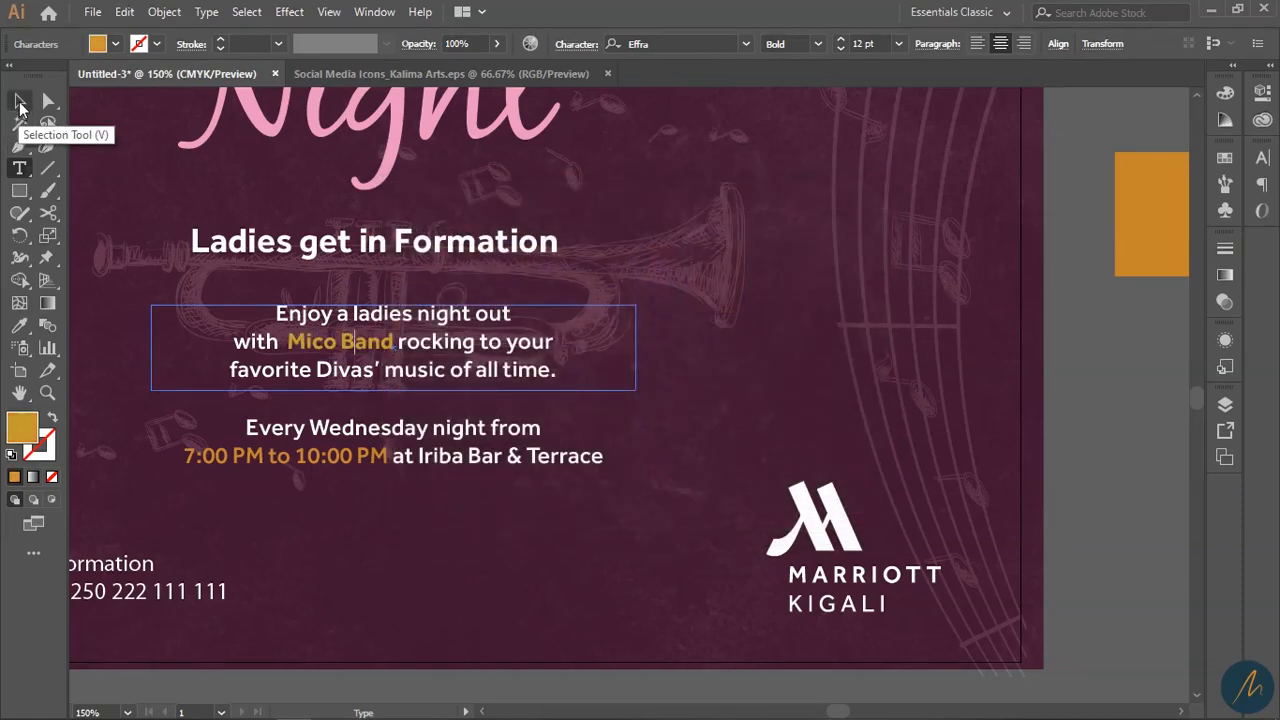
{"action": "left_click", "coordinate": [19, 101]}
Step: Recolor "7:00 PM to 10:00 PM" in the Wednesday schedule to a brighter yellow gold, E0AF12
{"action": "double_click", "coordinate": [327, 458]}
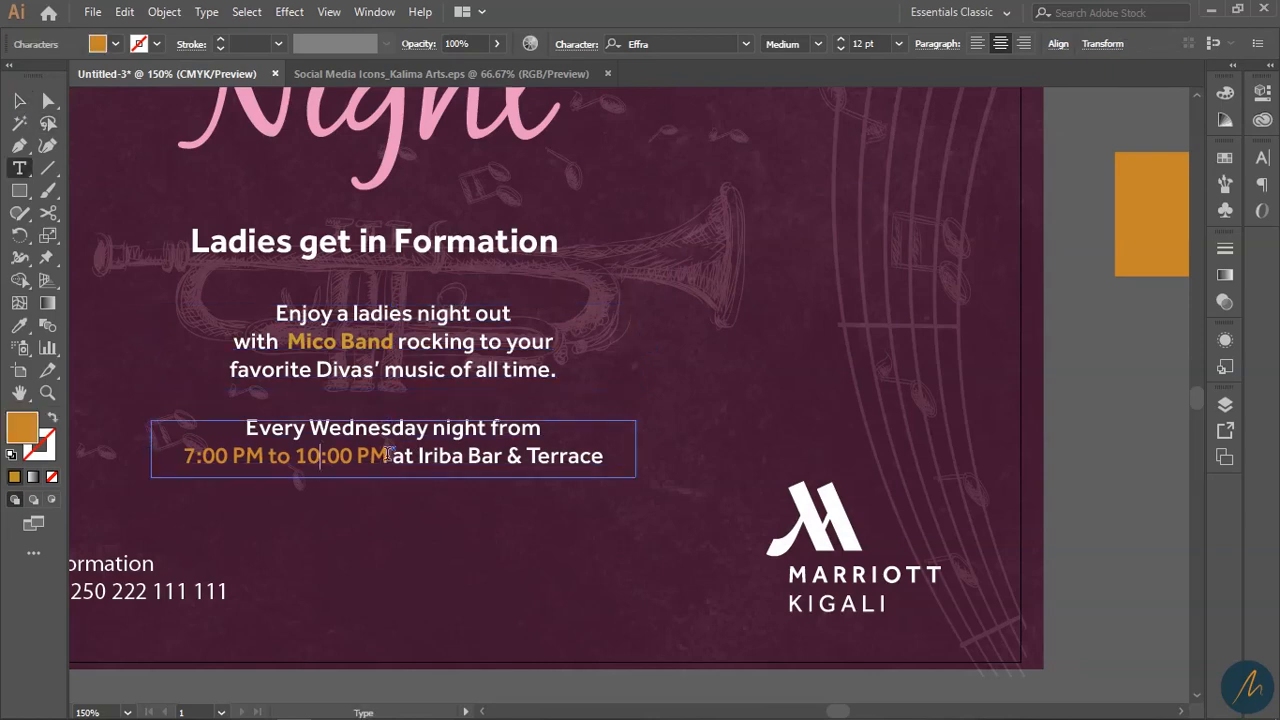
{"action": "left_click_drag", "start_coordinate": [388, 455], "coordinate": [80, 449]}
{"action": "left_click", "coordinate": [20, 326]}
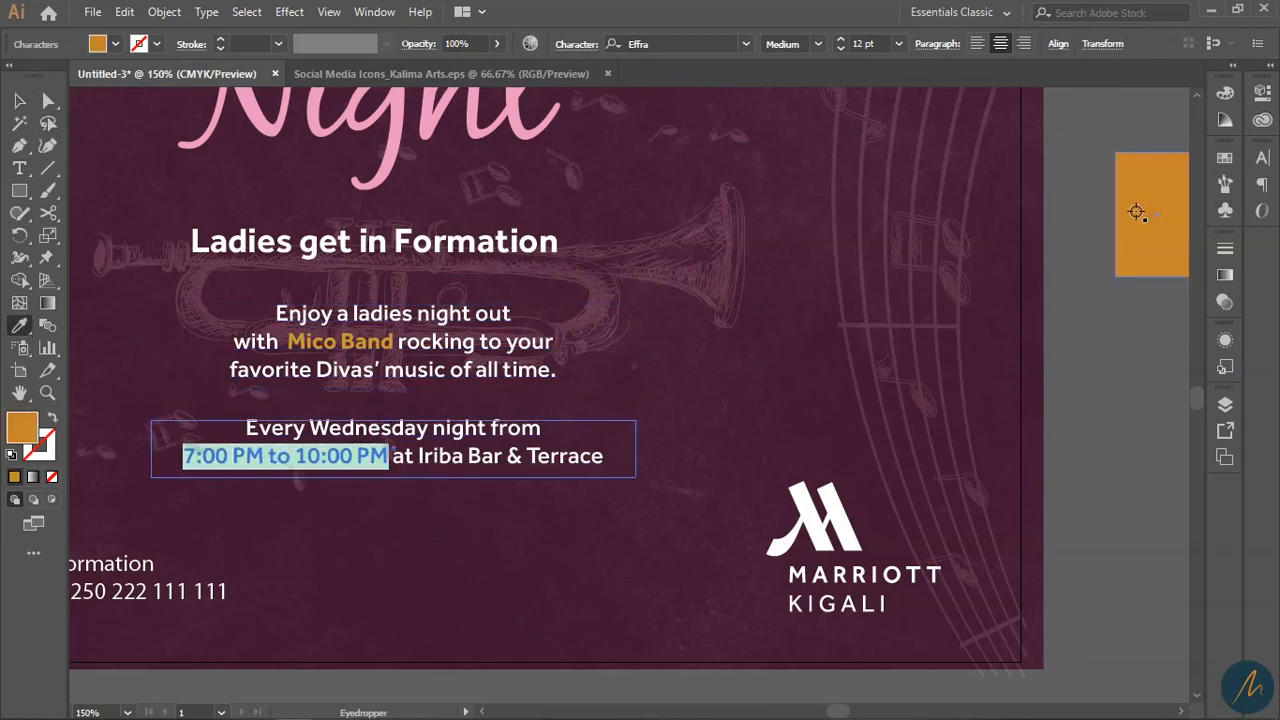
{"action": "left_click", "coordinate": [19, 100]}
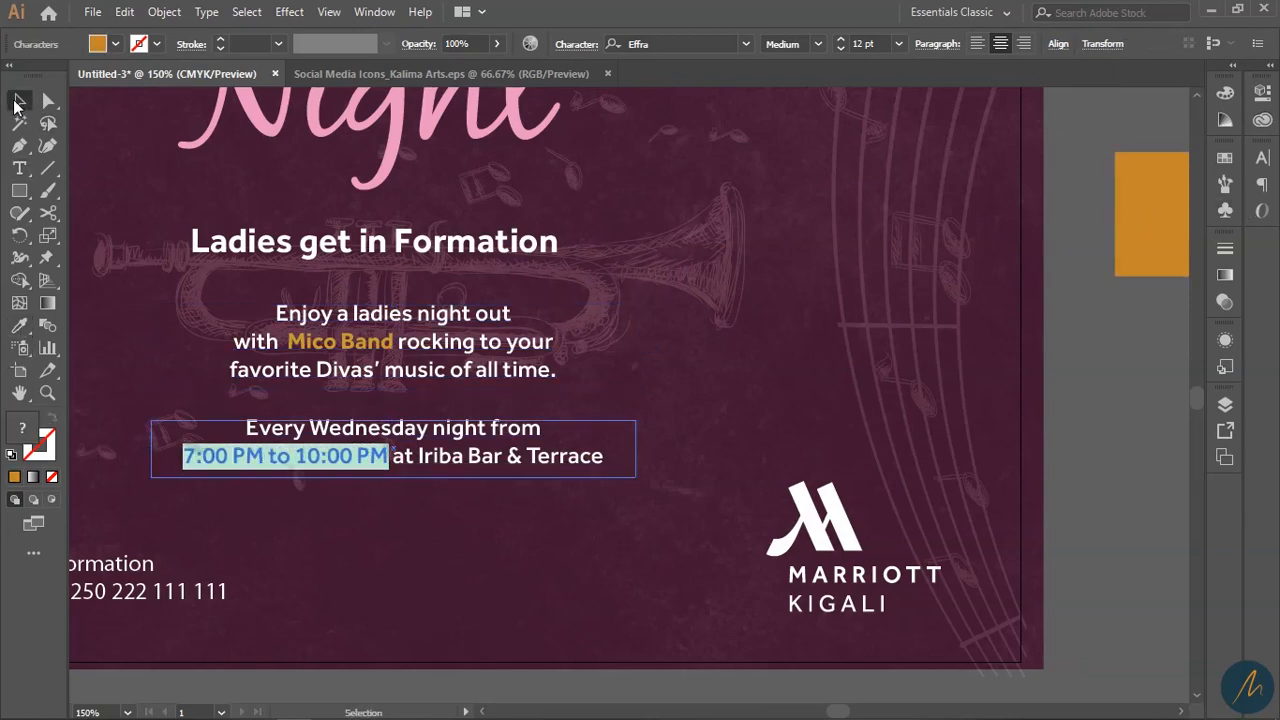
{"action": "double_click", "coordinate": [344, 460]}
{"action": "left_click_drag", "start_coordinate": [362, 451], "coordinate": [2, 400]}
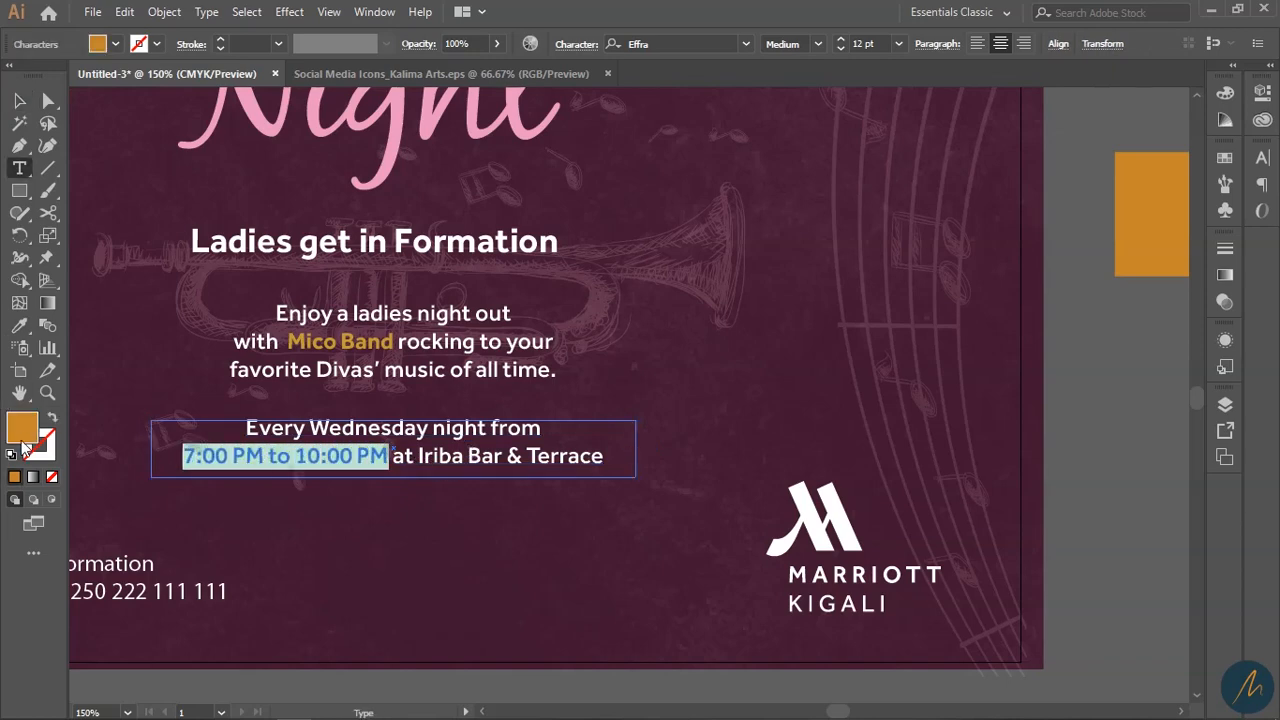
{"action": "double_click", "coordinate": [22, 428]}
{"action": "mouse_move", "coordinate": [677, 462]}
{"action": "left_mouse_down"}
{"action": "mouse_move", "coordinate": [676, 442]}
{"action": "mouse_move", "coordinate": [675, 458]}
{"action": "left_mouse_up"}
{"action": "left_click_drag", "start_coordinate": [599, 296], "coordinate": [613, 270]}
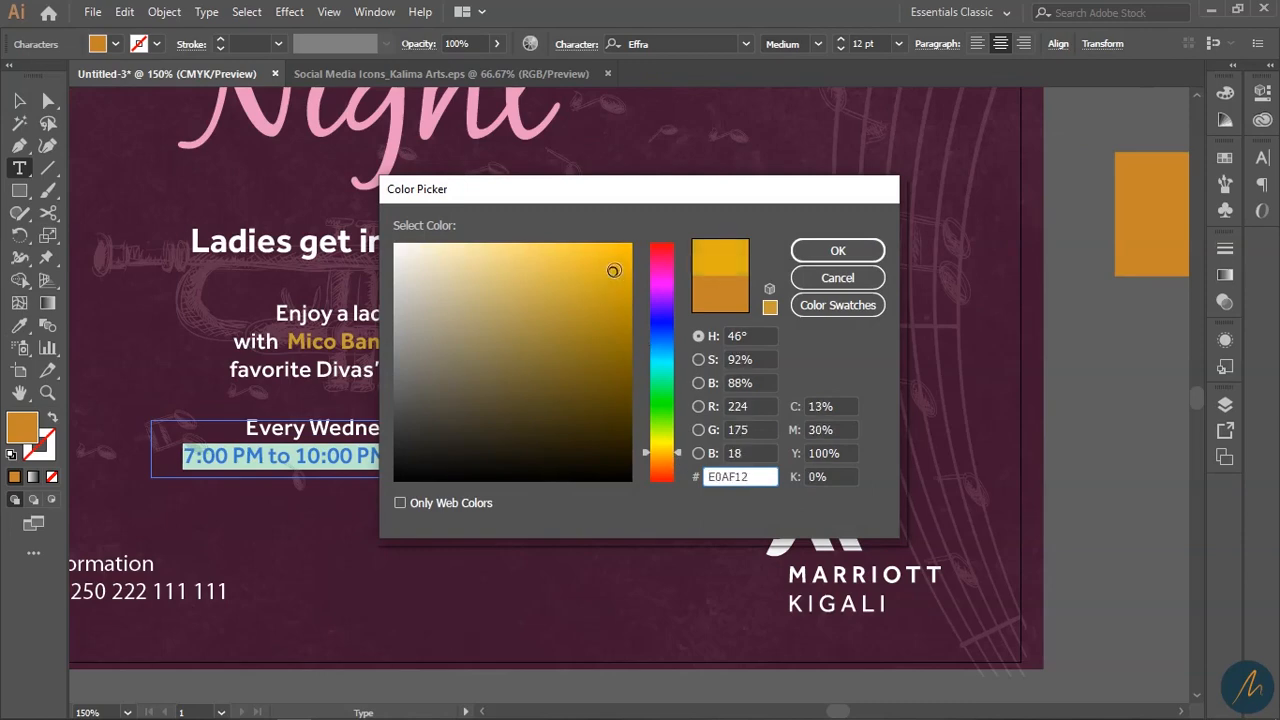
{"action": "left_click", "coordinate": [832, 251]}
{"action": "left_click", "coordinate": [19, 100]}
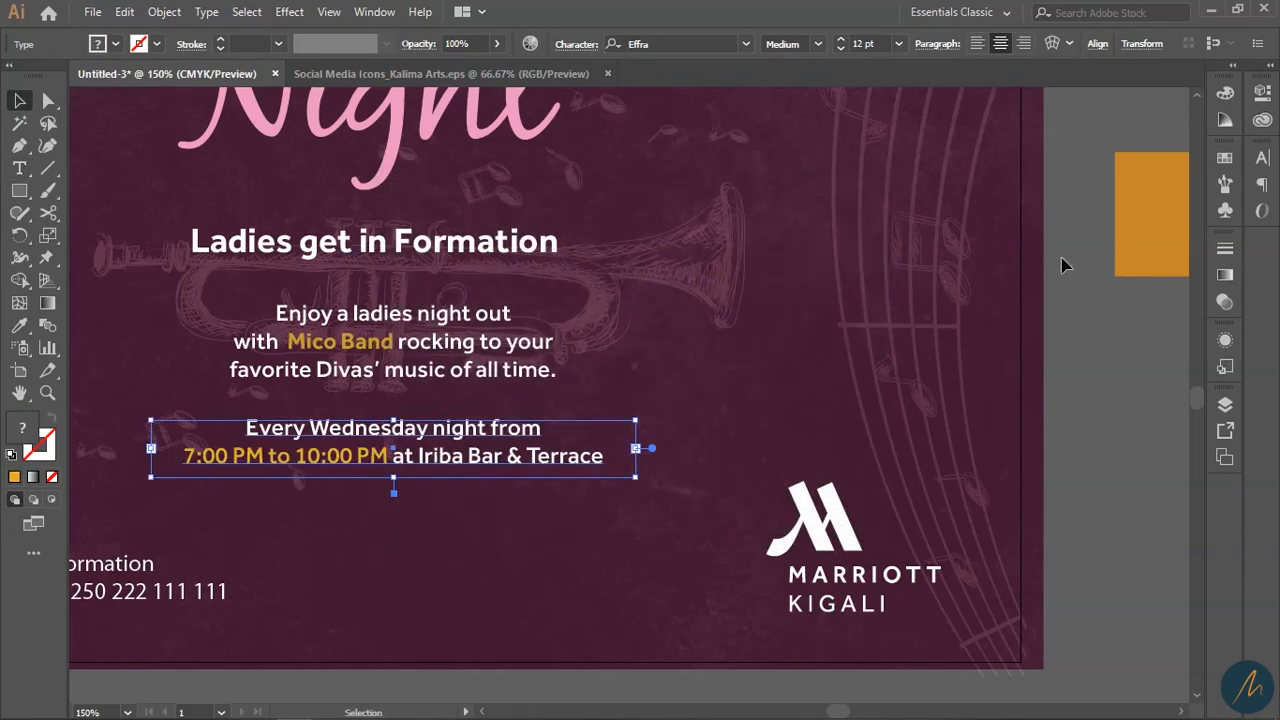
Step: Recolor the reference rectangle outside the artboard with the yellow gold sampled from the schedule's time text
{"action": "left_click", "coordinate": [1178, 220]}
{"action": "key", "text": "i"}
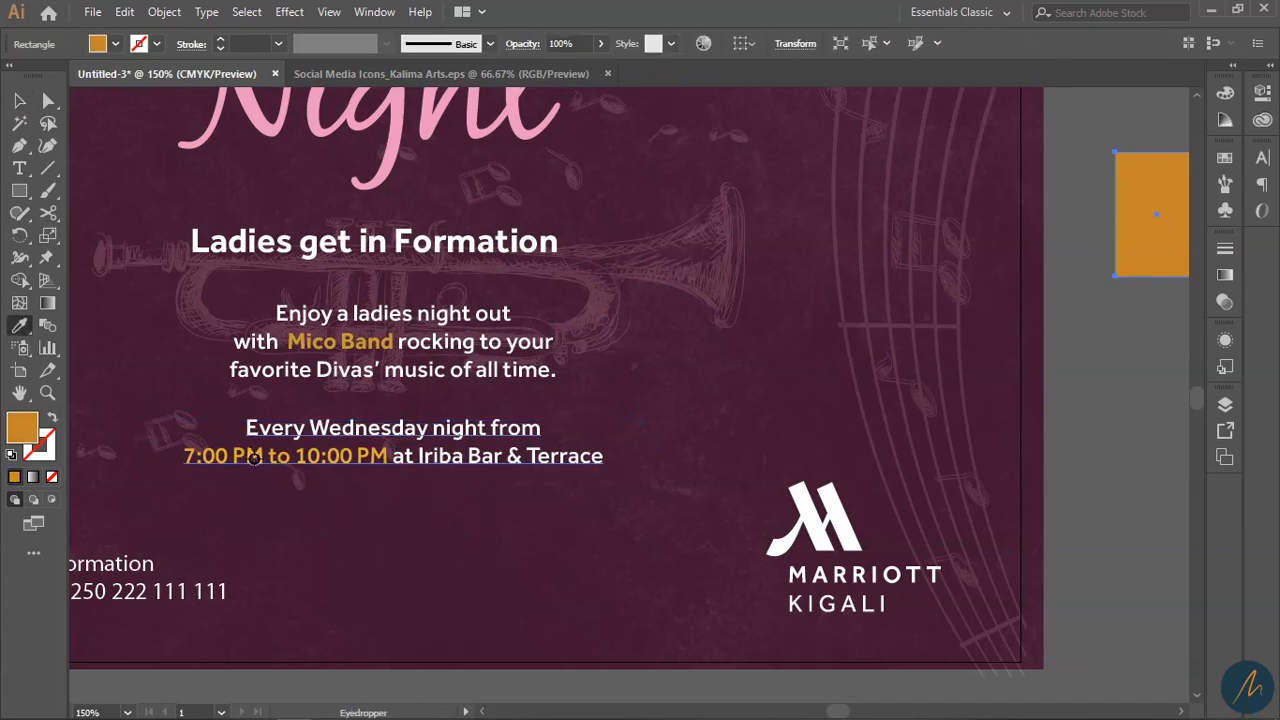
{"action": "left_click", "coordinate": [258, 458]}
Step: Color "Mico Band" in the paragraph with the yellow gold sampled from the reference rectangle
{"action": "left_click", "coordinate": [19, 168]}
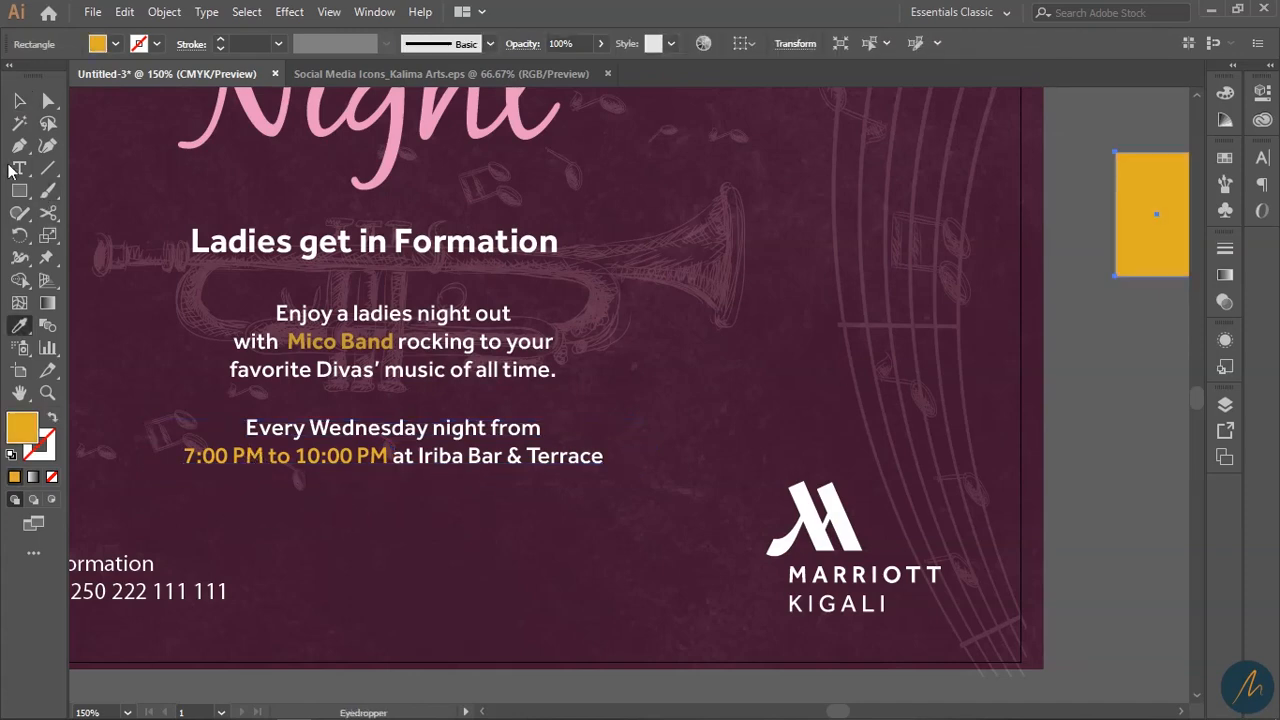
{"action": "left_click_drag", "start_coordinate": [393, 341], "coordinate": [324, 340]}
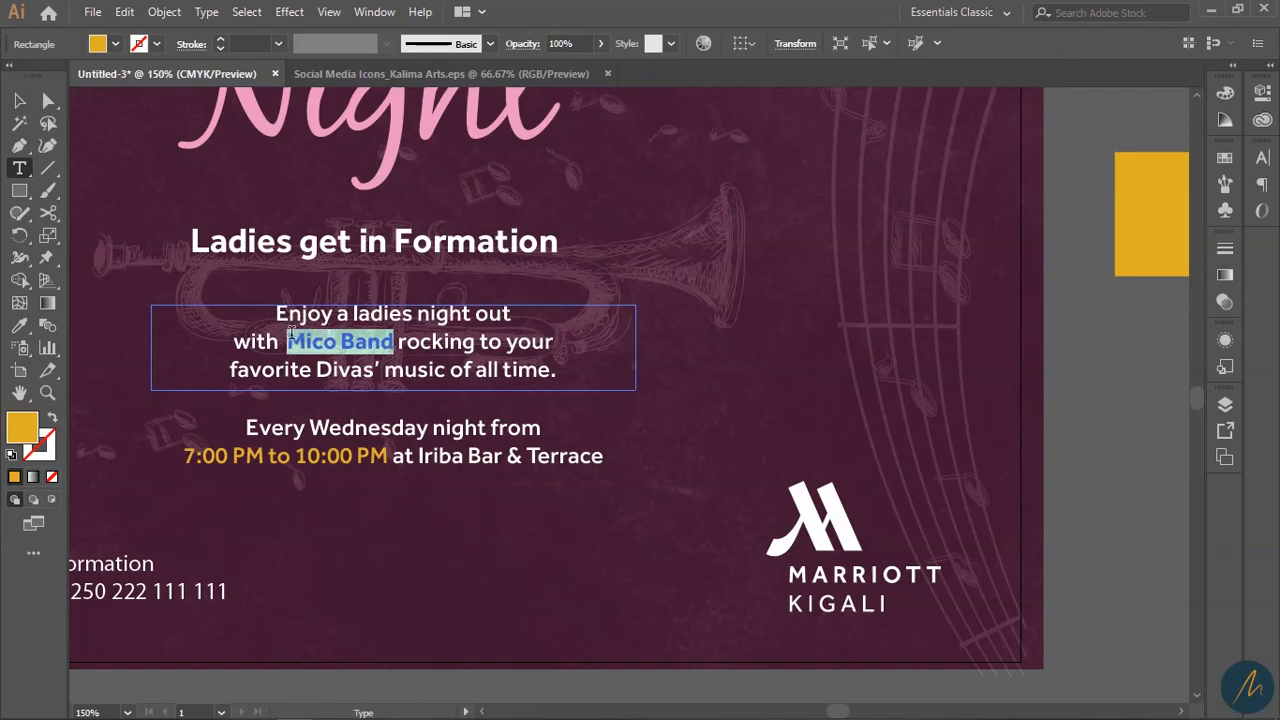
{"action": "double_click", "coordinate": [28, 432]}
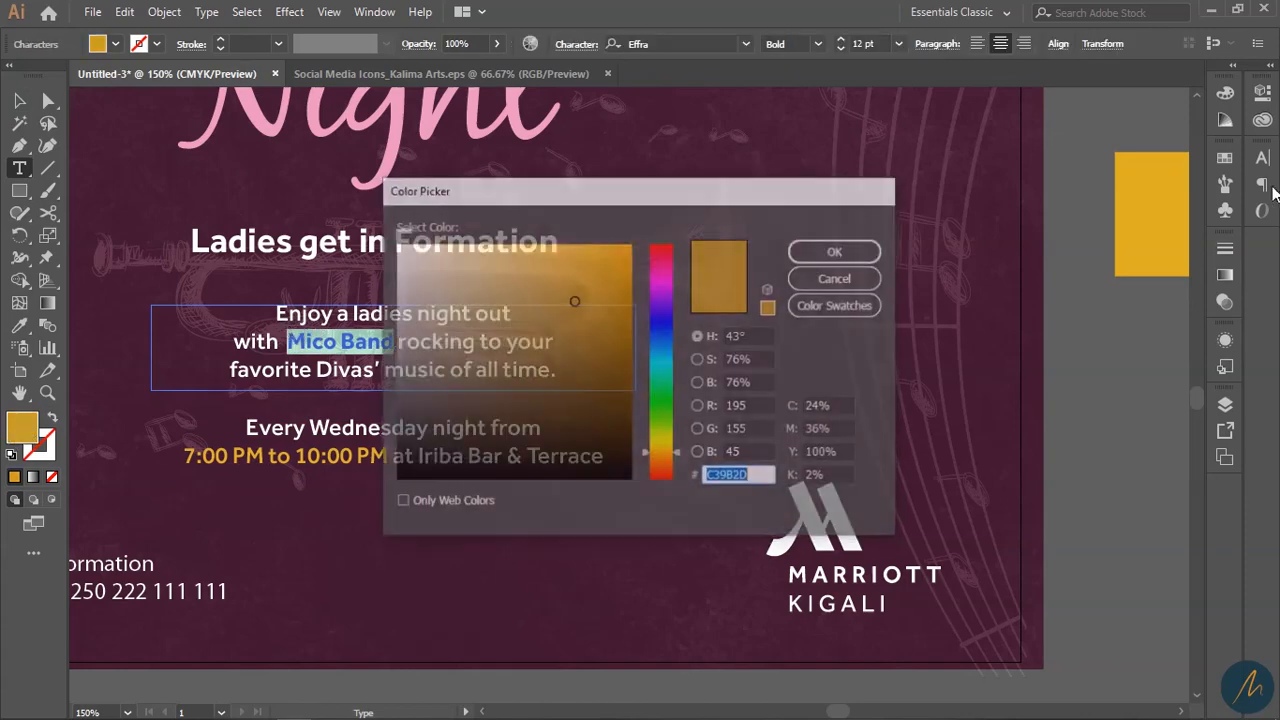
{"action": "left_click", "coordinate": [835, 270]}
{"action": "left_click", "coordinate": [19, 325]}
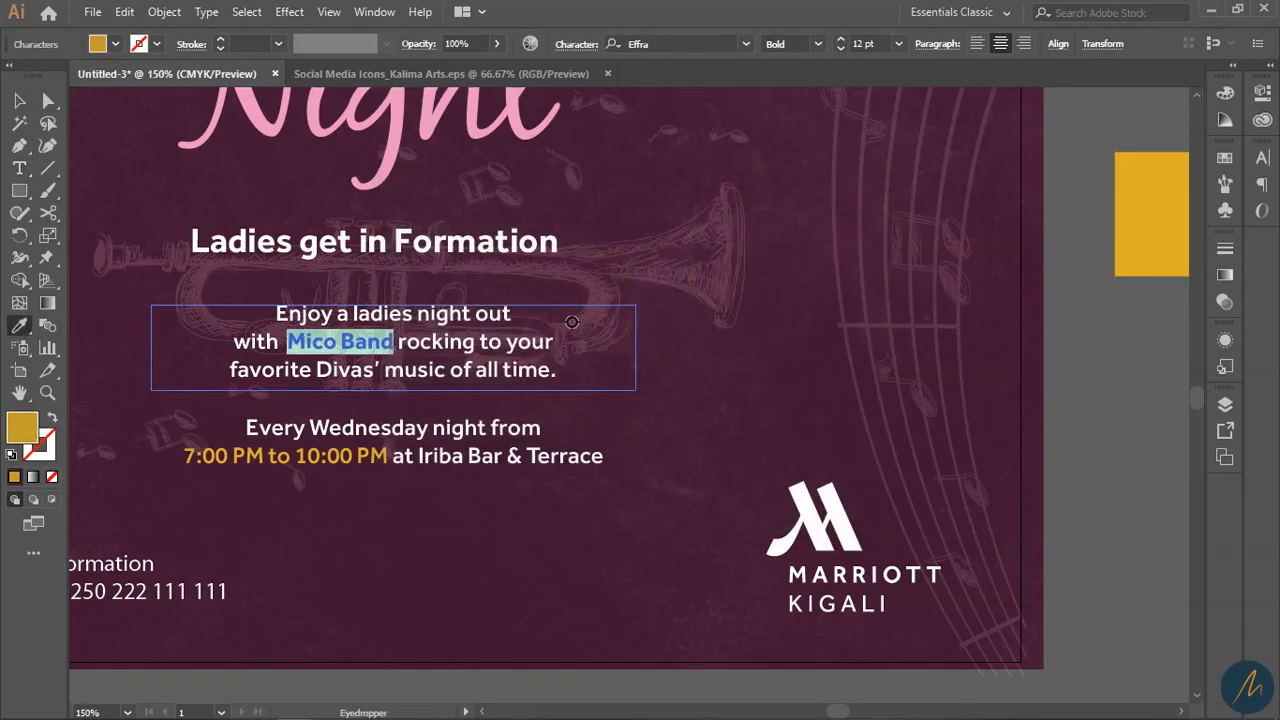
{"action": "left_click", "coordinate": [1166, 215]}
{"action": "left_click", "coordinate": [19, 101]}
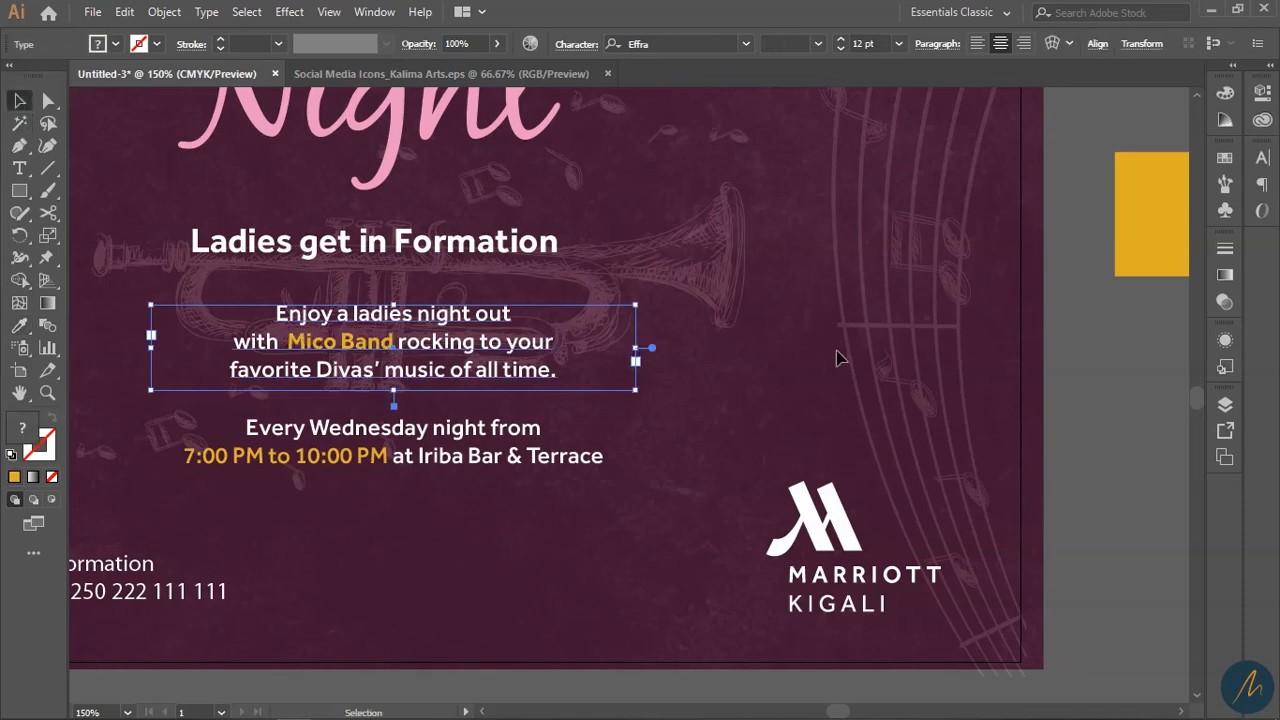
{"action": "left_click", "coordinate": [837, 357]}
{"action": "double_click", "coordinate": [28, 432]}
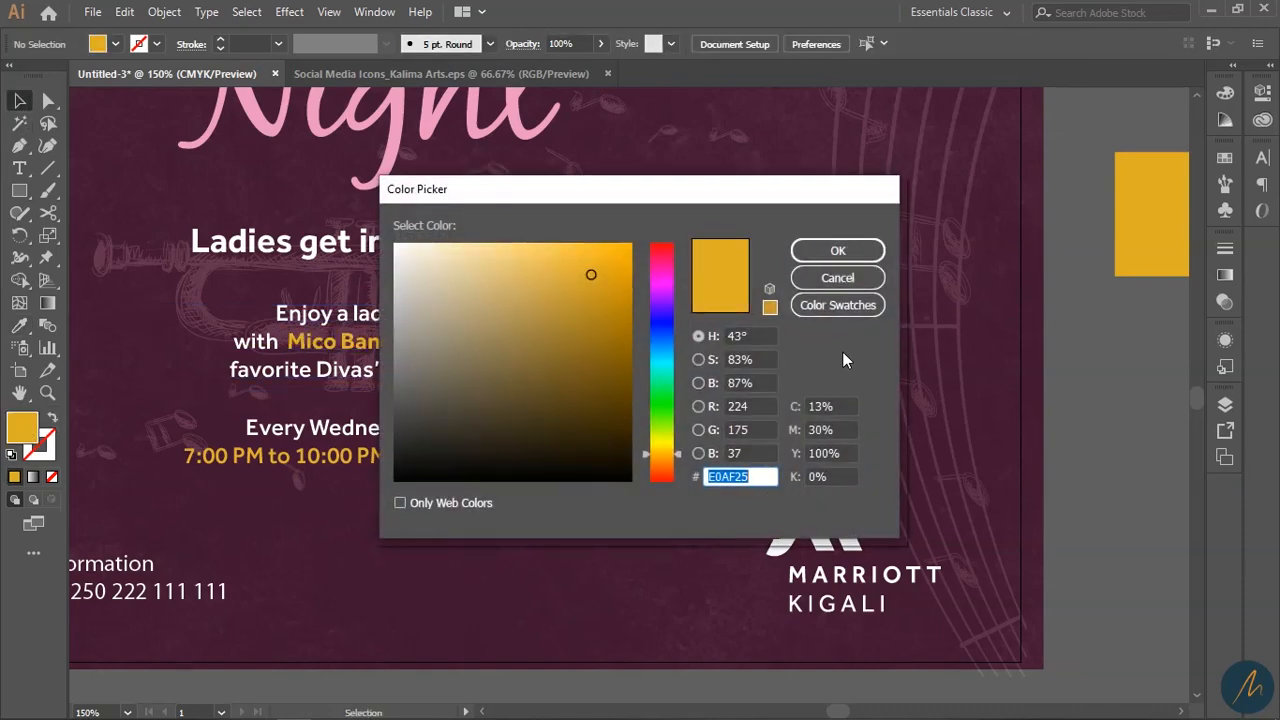
{"action": "left_click", "coordinate": [854, 280]}
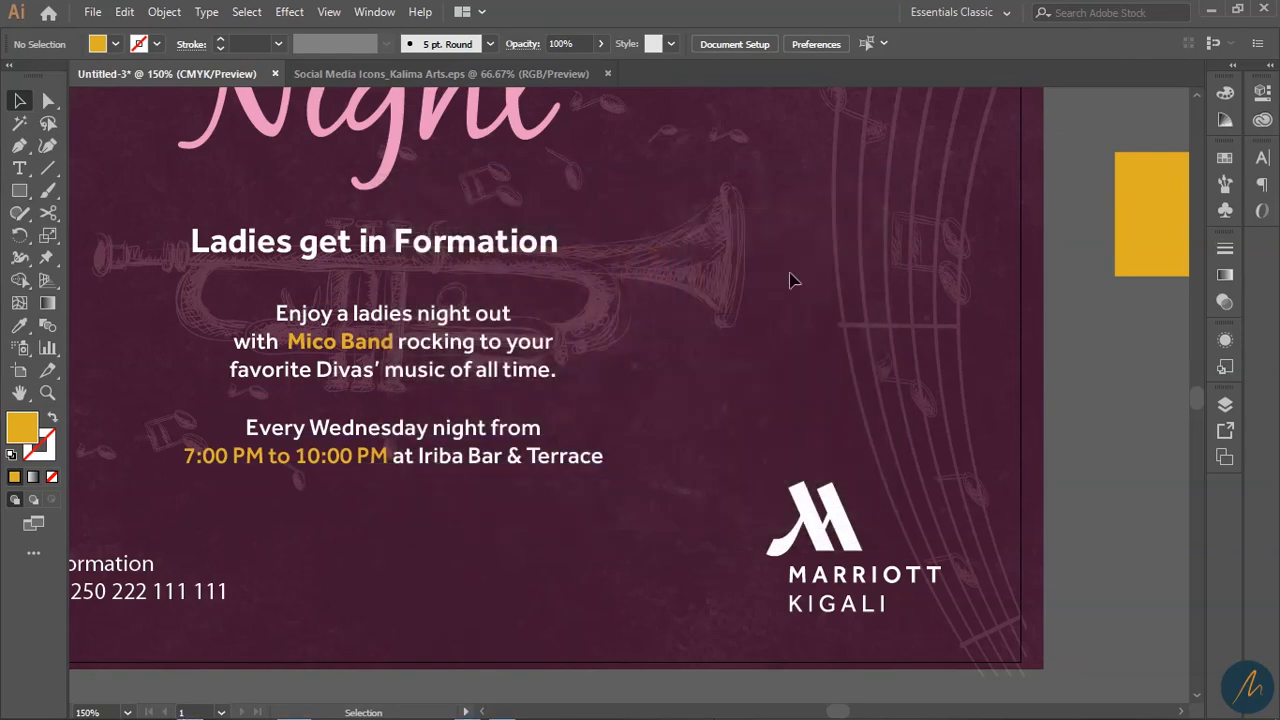
Step: Add a wide copy of the gold reference rectangle, make it taller, and move it so it overlaps the event text and artboard's right edge
{"action": "key", "text": "z"}
{"action": "left_click", "coordinate": [558, 350], "text": "alt"}
{"action": "left_click_drag", "start_coordinate": [745, 467], "coordinate": [551, 457]}
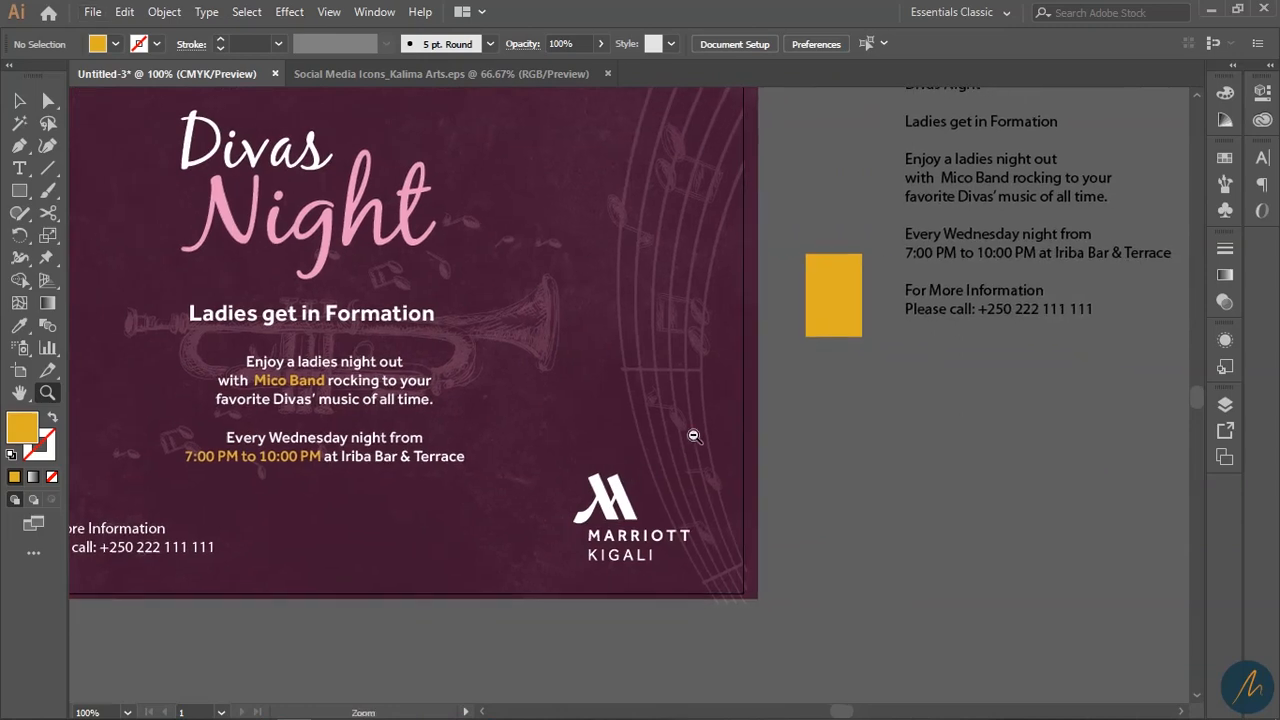
{"action": "left_click", "coordinate": [694, 436], "text": "alt"}
{"action": "key", "text": "v"}
{"action": "left_click_drag", "start_coordinate": [823, 300], "coordinate": [1151, 392]}
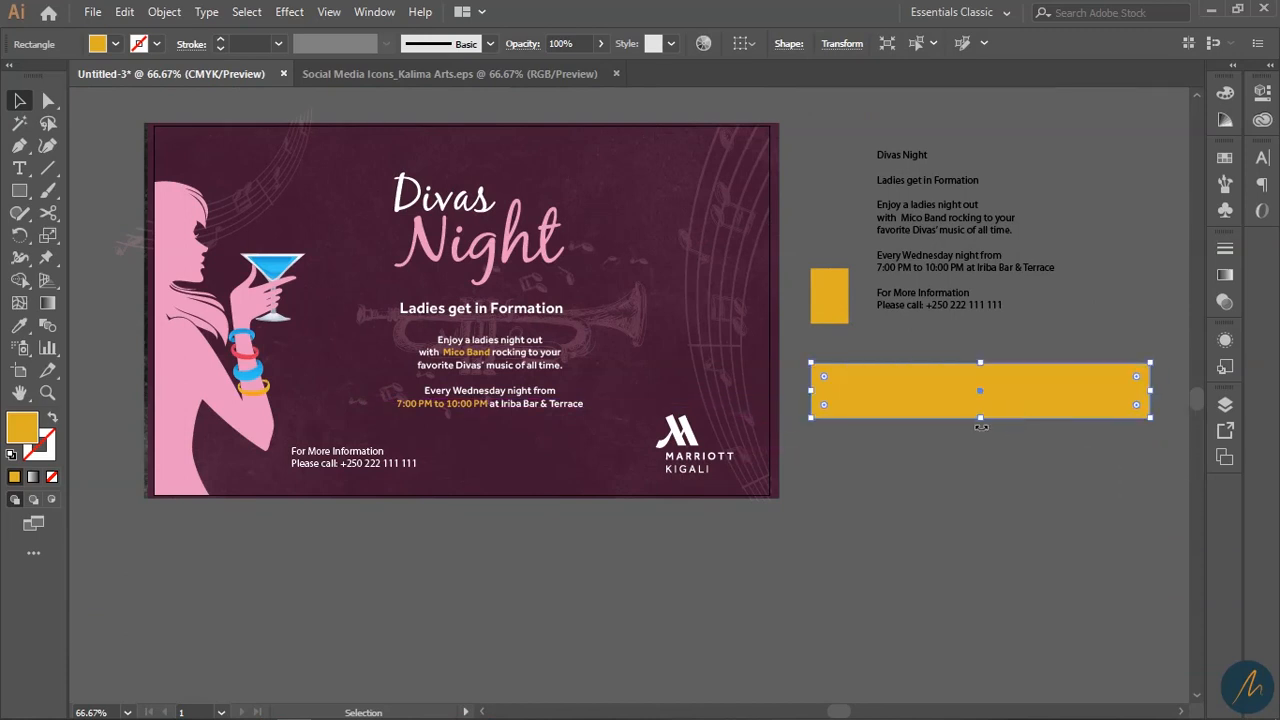
{"action": "left_click_drag", "start_coordinate": [980, 420], "coordinate": [980, 506]}
{"action": "left_click_drag", "start_coordinate": [998, 453], "coordinate": [703, 377]}
Step: Bring the "Ladies get in Formation" heading, the paragraph and the Wednesday schedule in front of the large gold rectangle
{"action": "left_click_drag", "start_coordinate": [435, 312], "coordinate": [342, 332]}
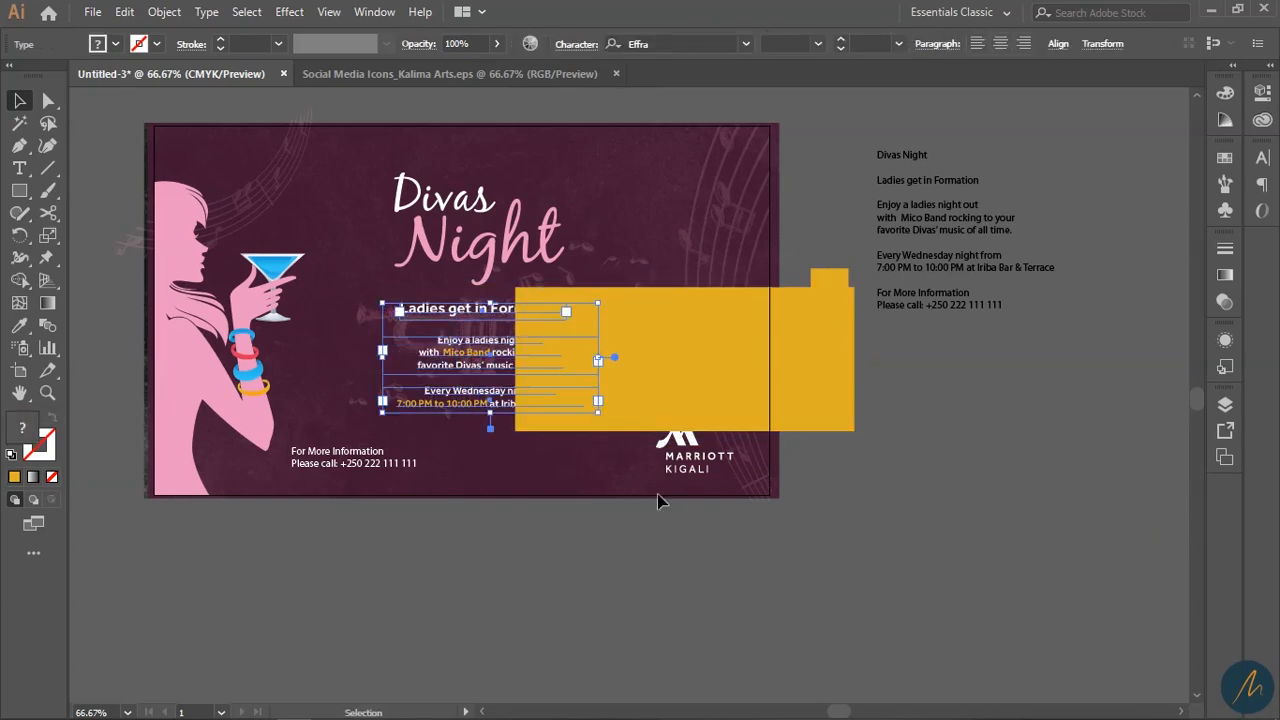
{"action": "right_click", "coordinate": [463, 331]}
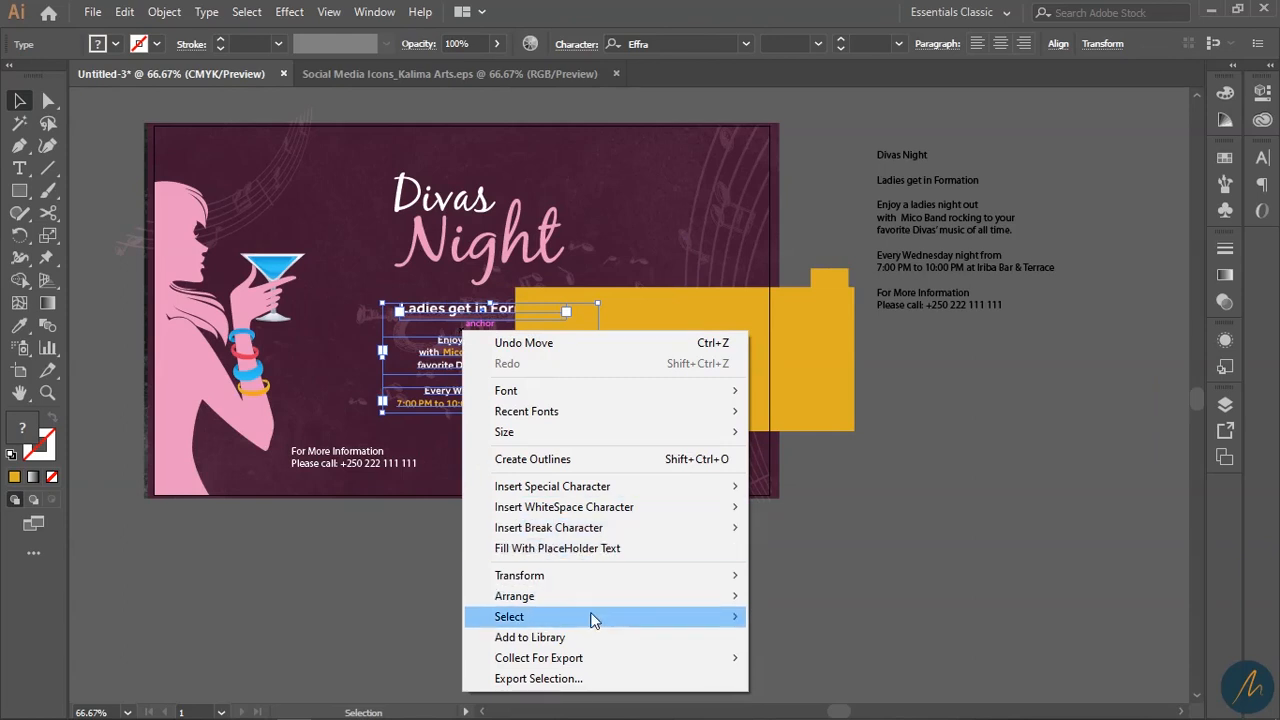
{"action": "mouse_move", "coordinate": [735, 597]}
{"action": "left_click", "coordinate": [775, 594]}
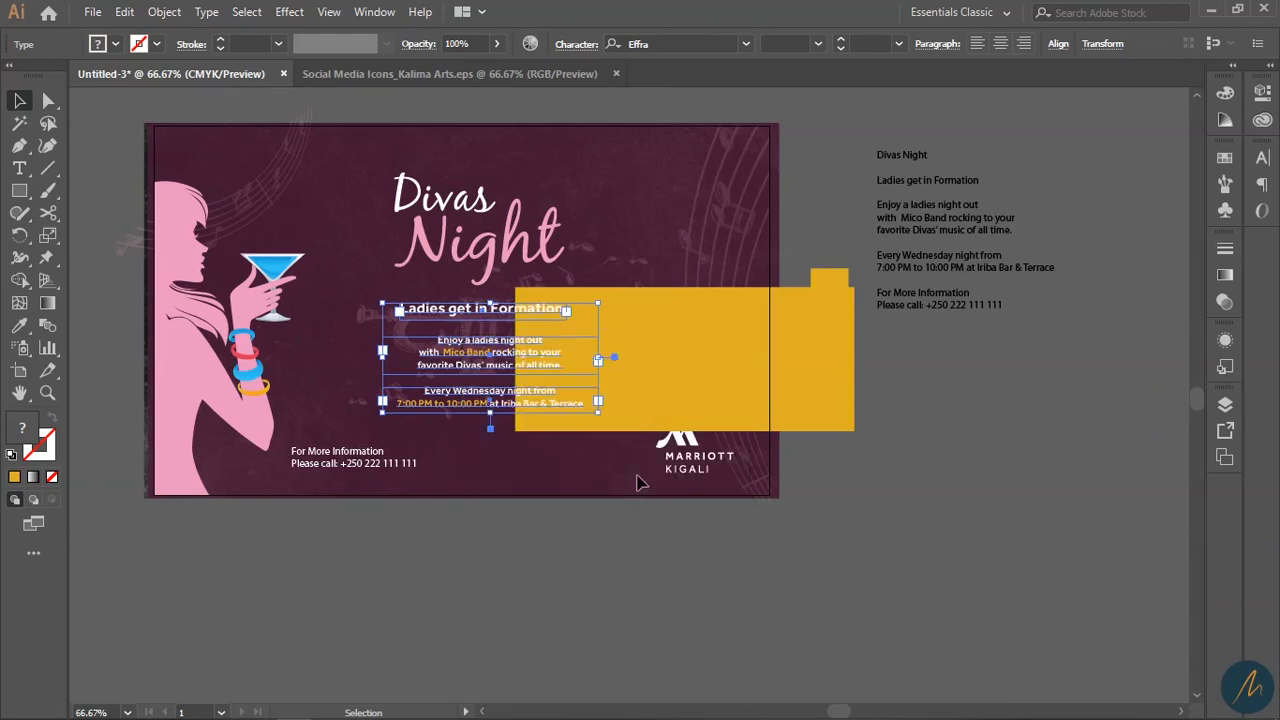
Step: Try coloring the large gold rectangle with purple sampled from the artboard background, and undo it
{"action": "left_click", "coordinate": [700, 360]}
{"action": "key", "text": "i"}
{"action": "left_click", "coordinate": [602, 240]}
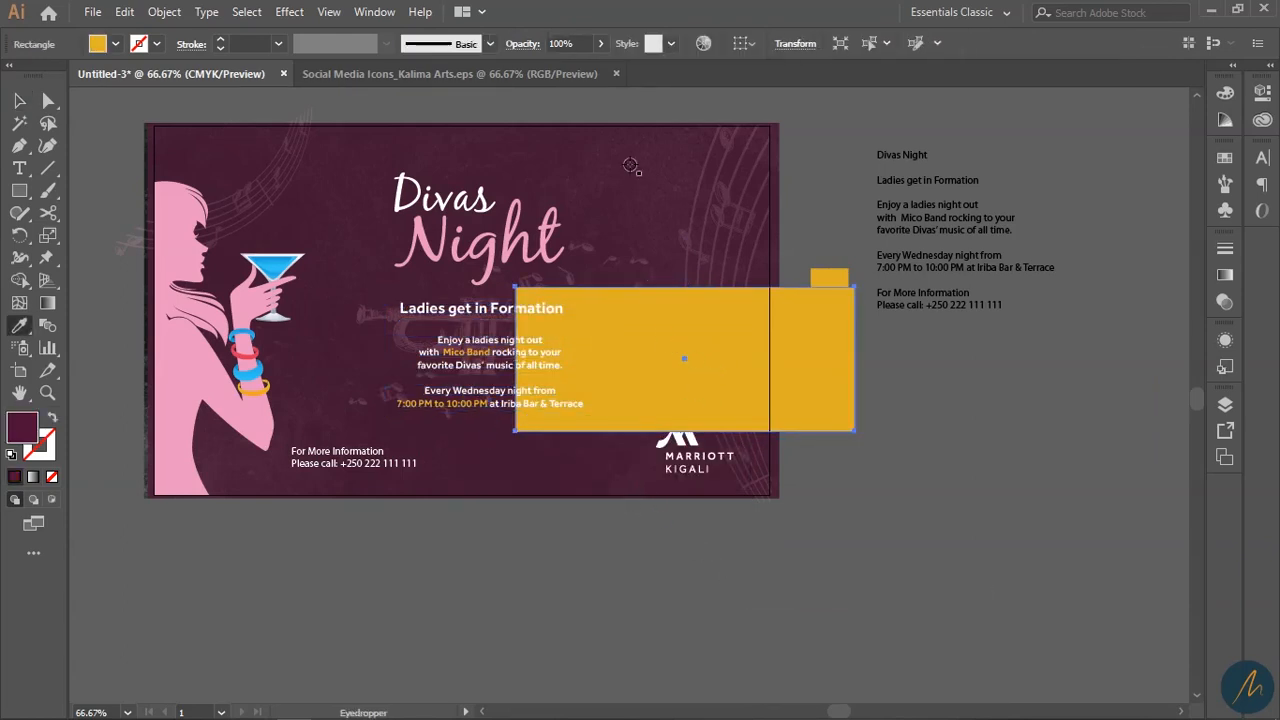
{"action": "key", "text": "v"}
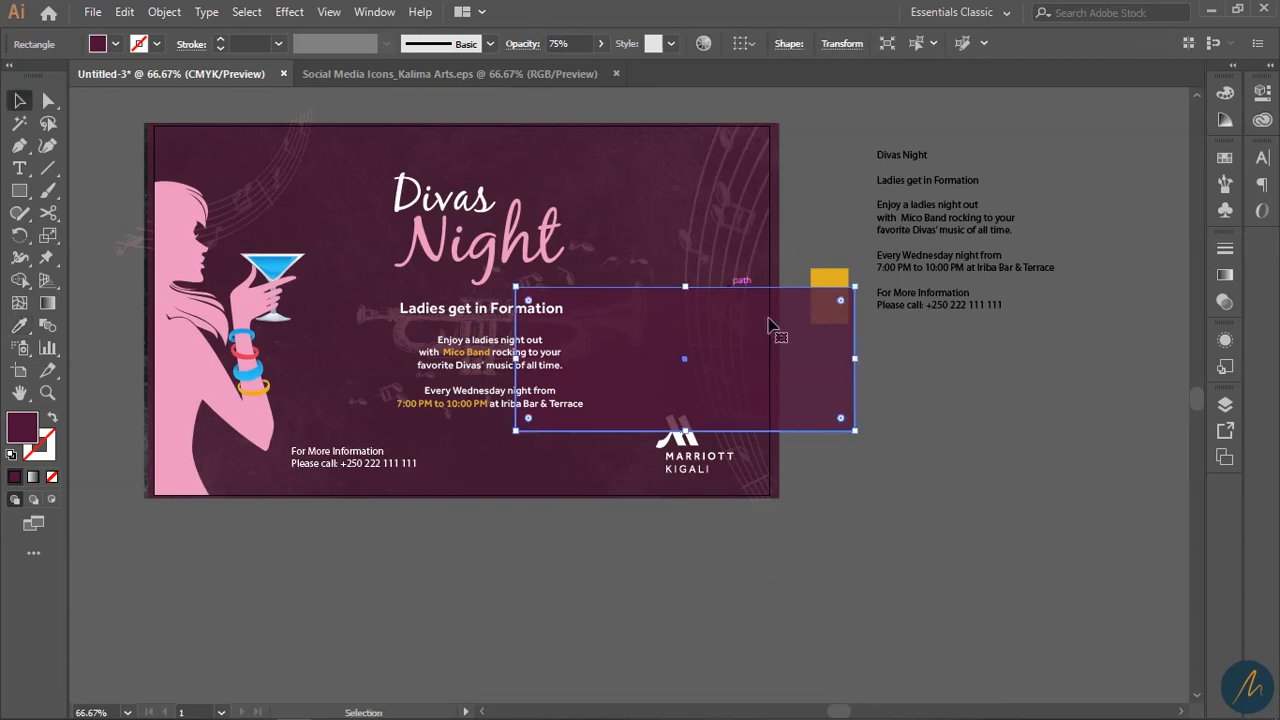
{"action": "key", "text": "ctrl+z"}
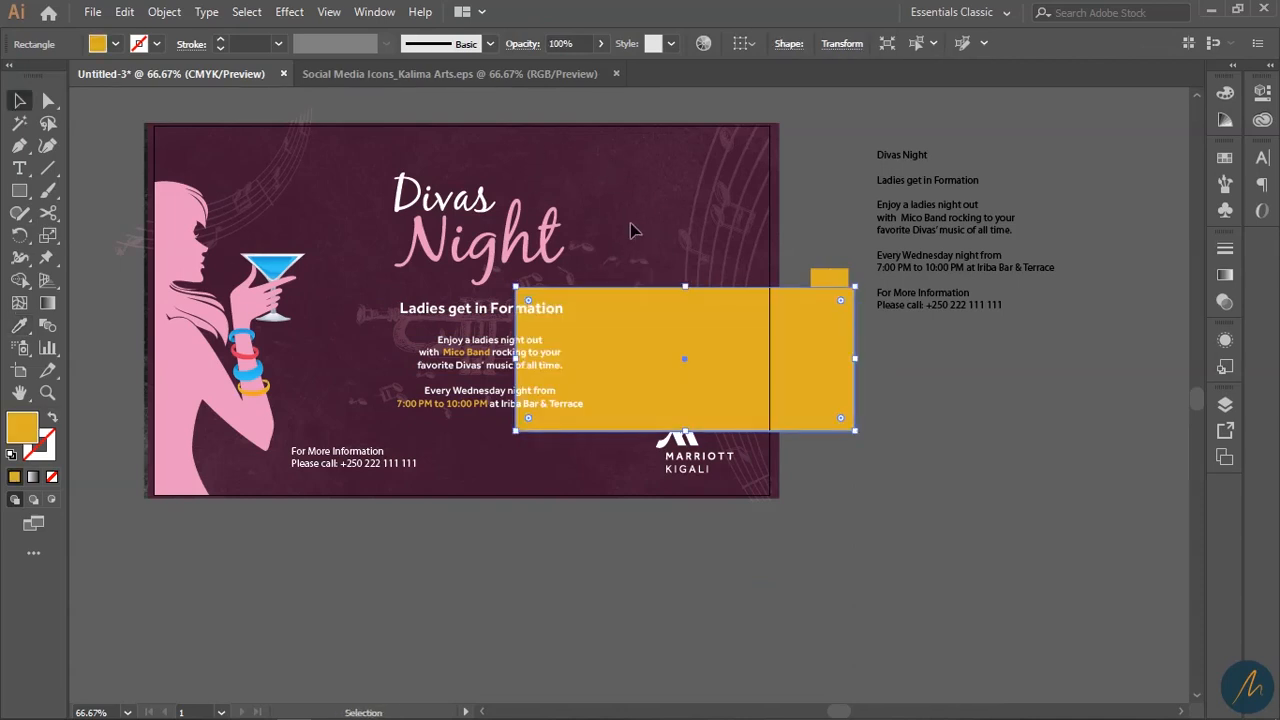
Step: Apply the purple background's appearance, sampled near the artboard's upper edge, to the large rectangle and move it behind the event text
{"action": "key", "text": "i"}
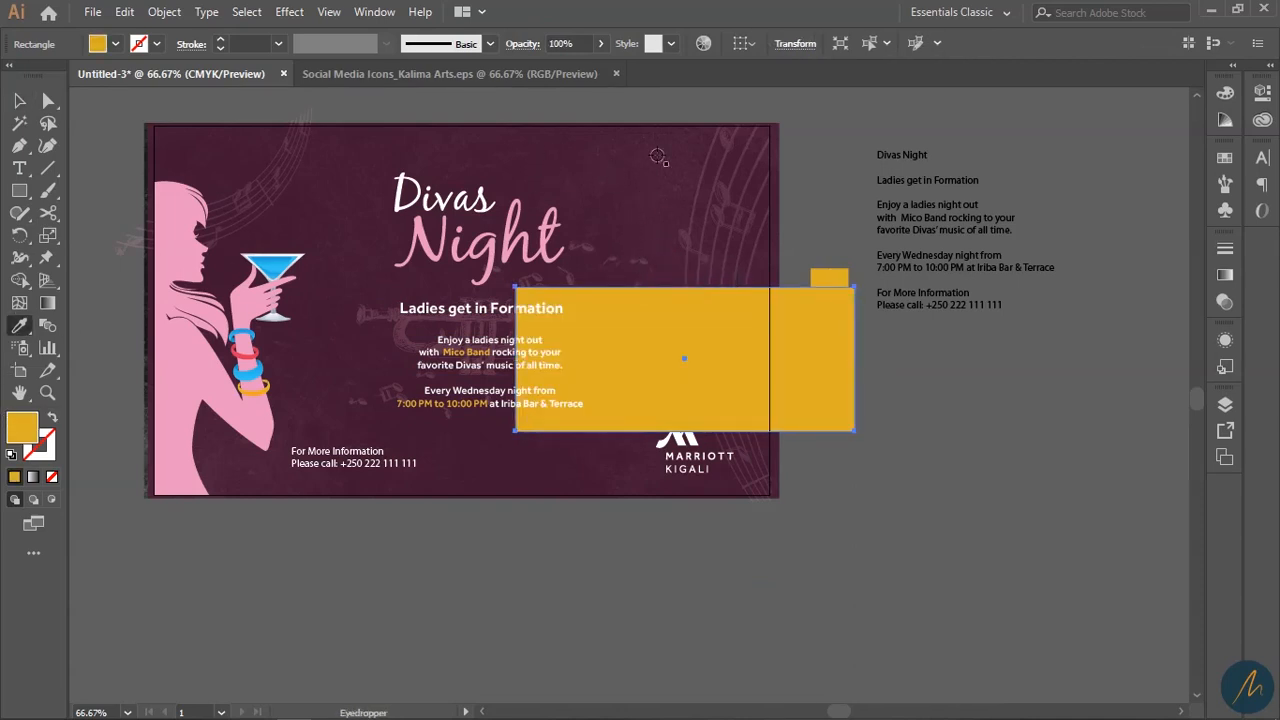
{"action": "left_click", "coordinate": [628, 170]}
{"action": "key", "text": "v"}
{"action": "left_click_drag", "start_coordinate": [815, 352], "coordinate": [591, 355]}
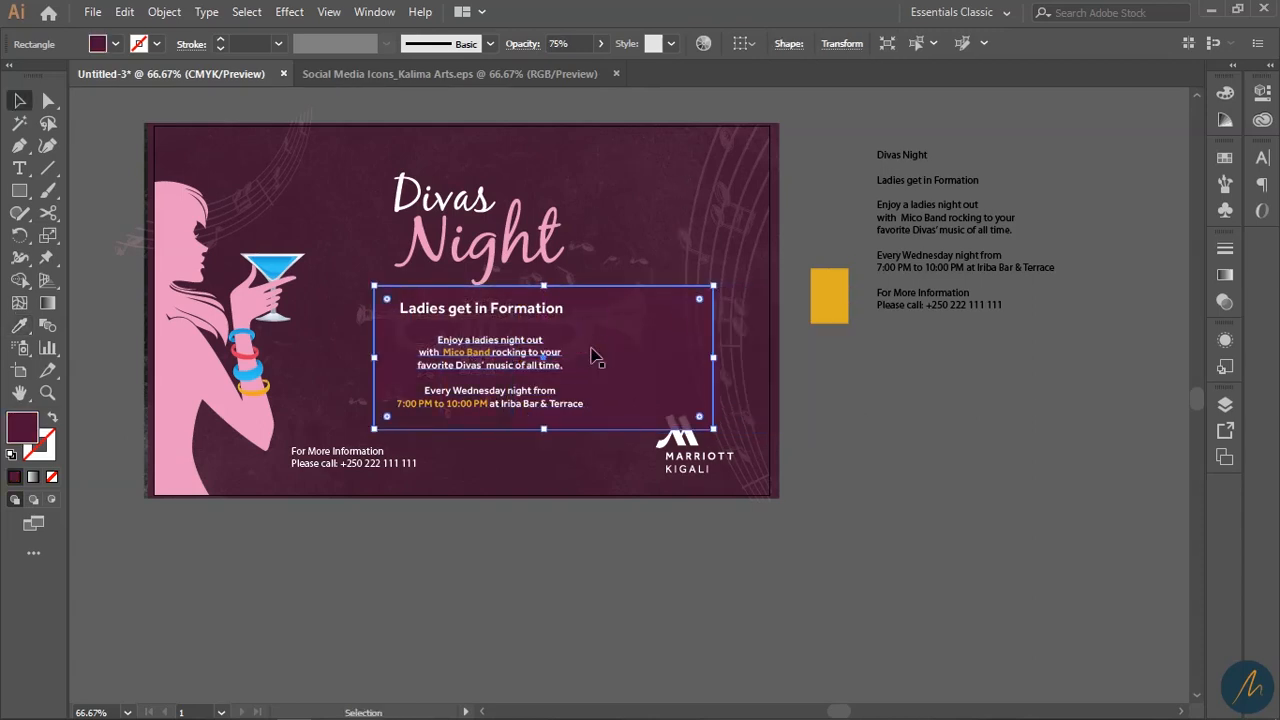
Step: Set the opacity of the purple rectangle behind the event text to 10%
{"action": "left_click", "coordinate": [590, 43]}
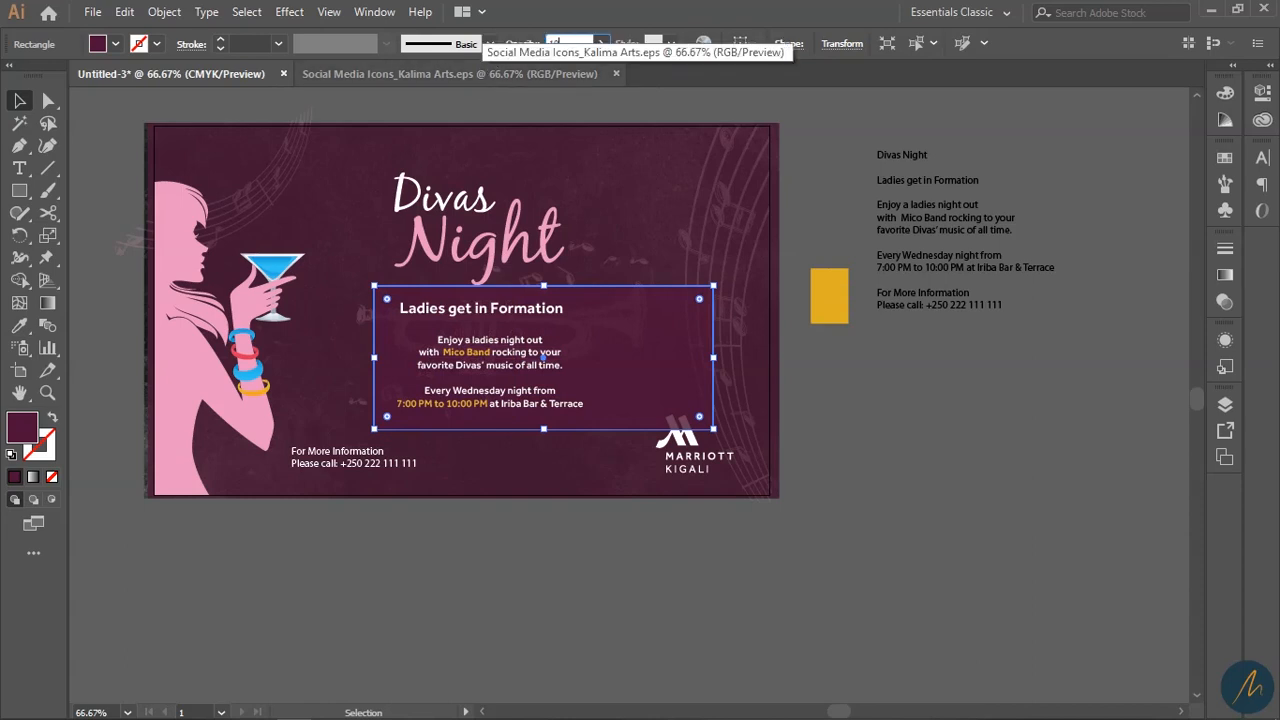
{"action": "type", "text": "10"}
{"action": "key", "text": "Return"}
{"action": "left_click", "coordinate": [899, 435]}
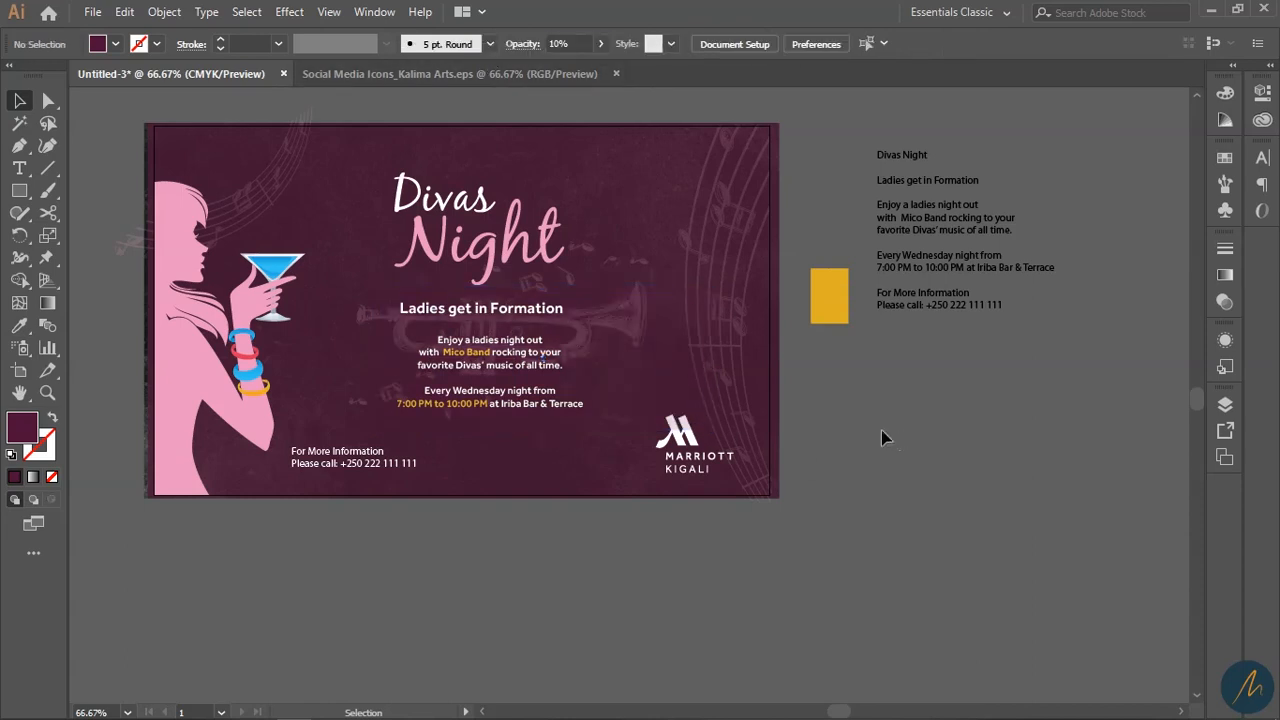
Step: Set the opacity of the purple rectangle behind the event text to 15%
{"action": "key", "text": "z"}
{"action": "left_click", "coordinate": [580, 390]}
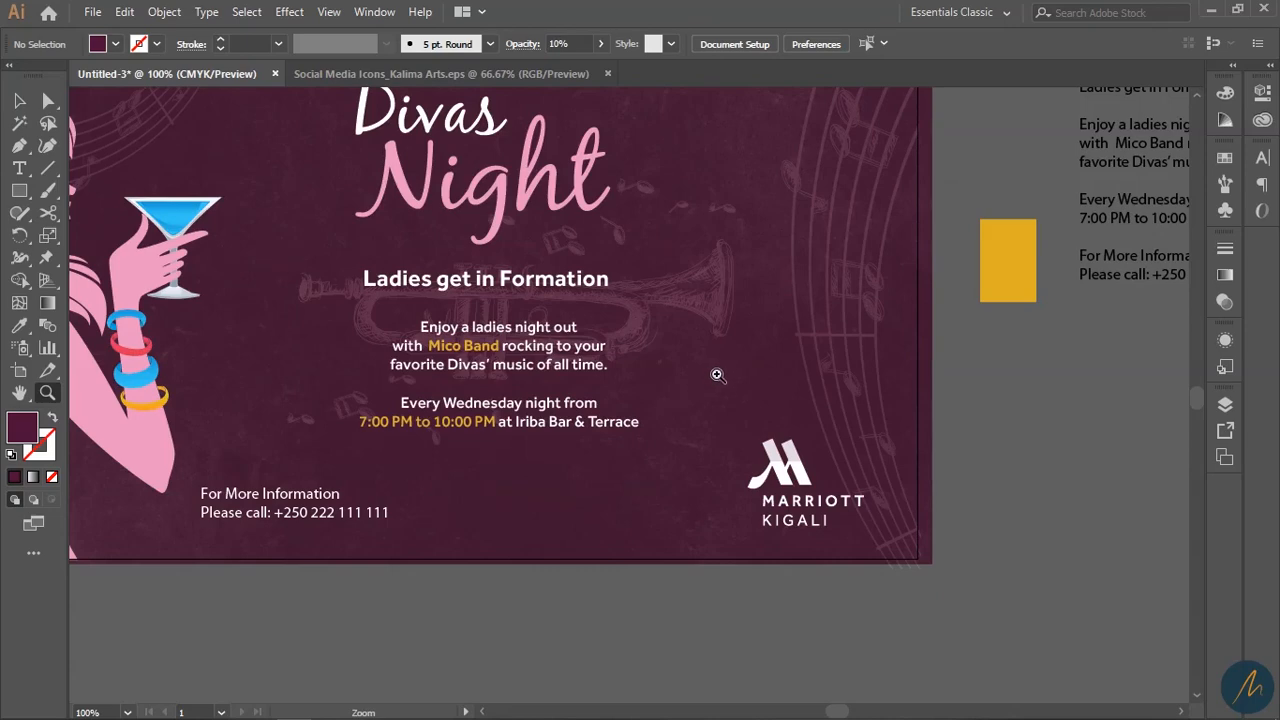
{"action": "key", "text": "v"}
{"action": "left_click", "coordinate": [700, 352]}
{"action": "left_click_drag", "start_coordinate": [686, 347], "coordinate": [657, 330]}
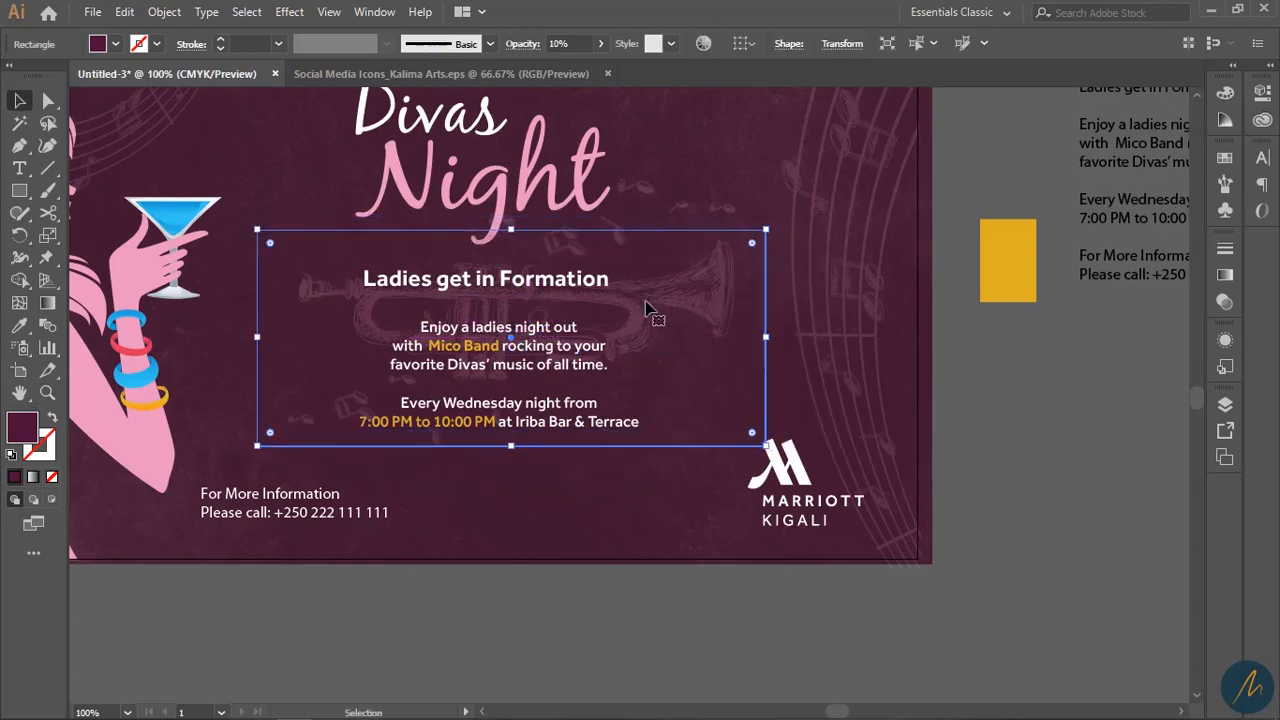
{"action": "left_click", "coordinate": [568, 43]}
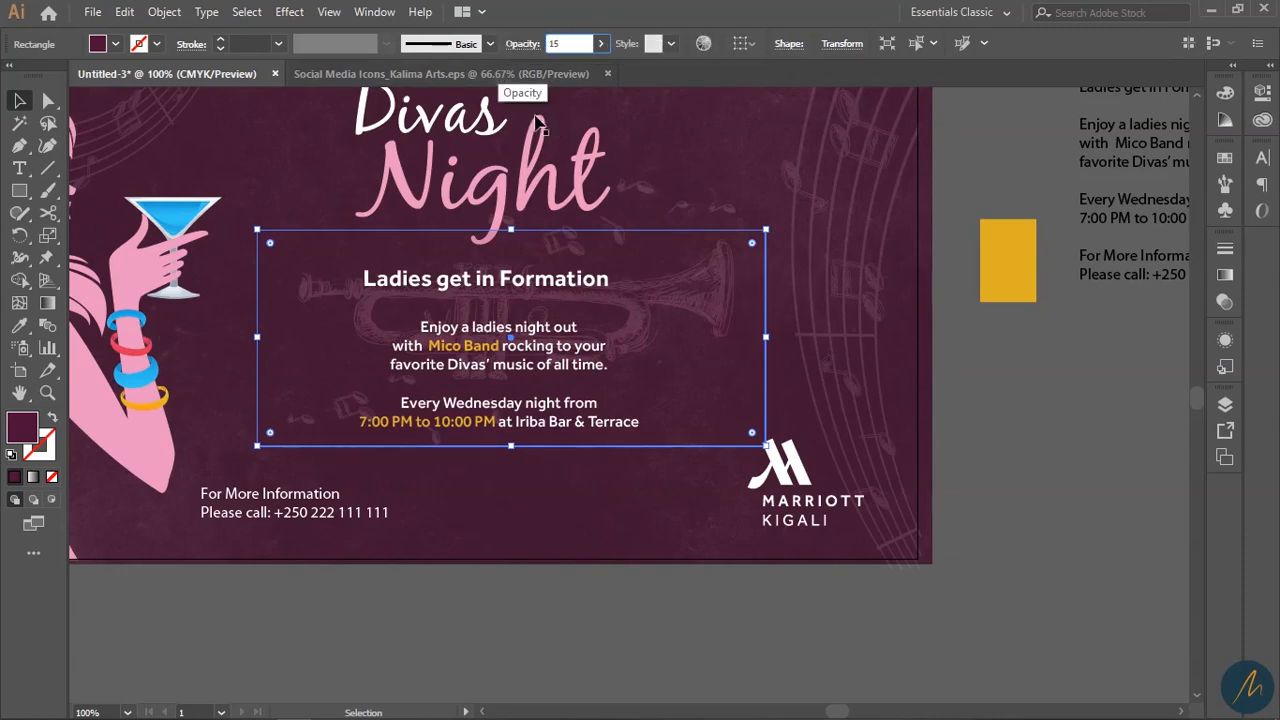
{"action": "key", "text": "Return"}
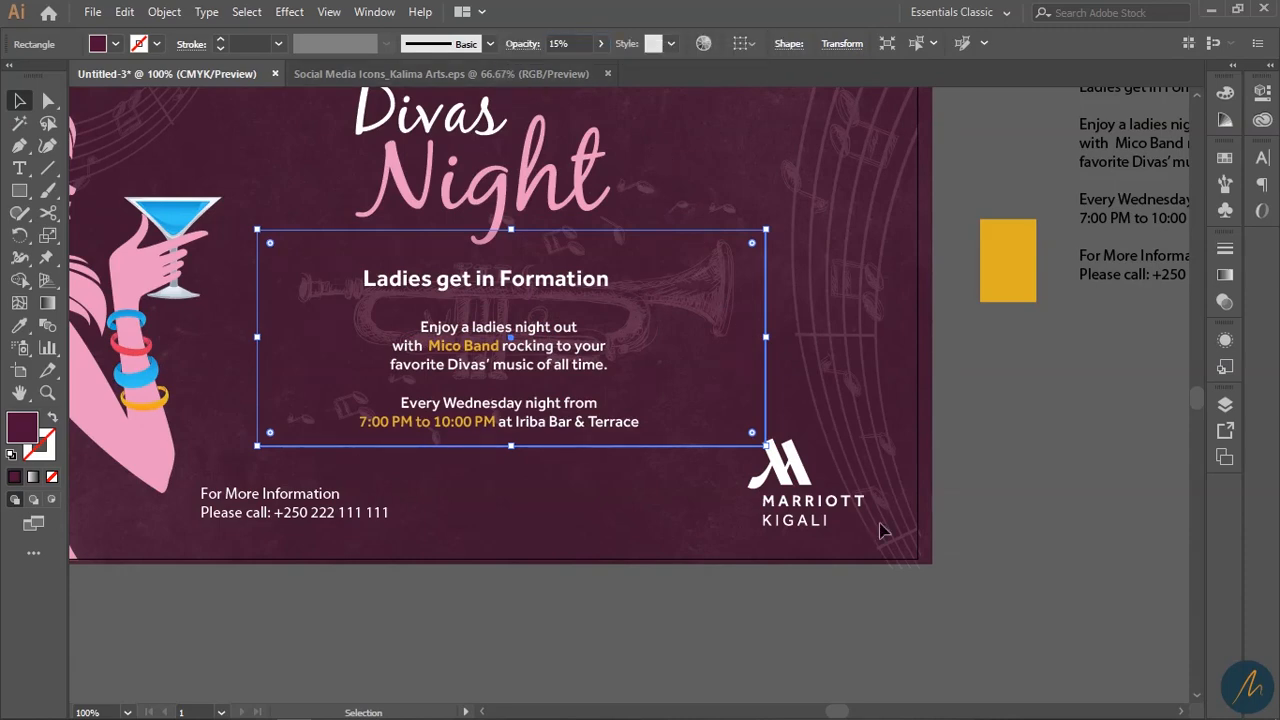
{"action": "left_click", "coordinate": [1013, 499]}
Step: Examine the event text and the faded trumpet behind it at different magnifications to judge readability
{"action": "key", "text": "z"}
{"action": "left_click", "coordinate": [555, 393], "text": "alt"}
{"action": "left_click", "coordinate": [539, 359]}
{"action": "left_click", "coordinate": [538, 360]}
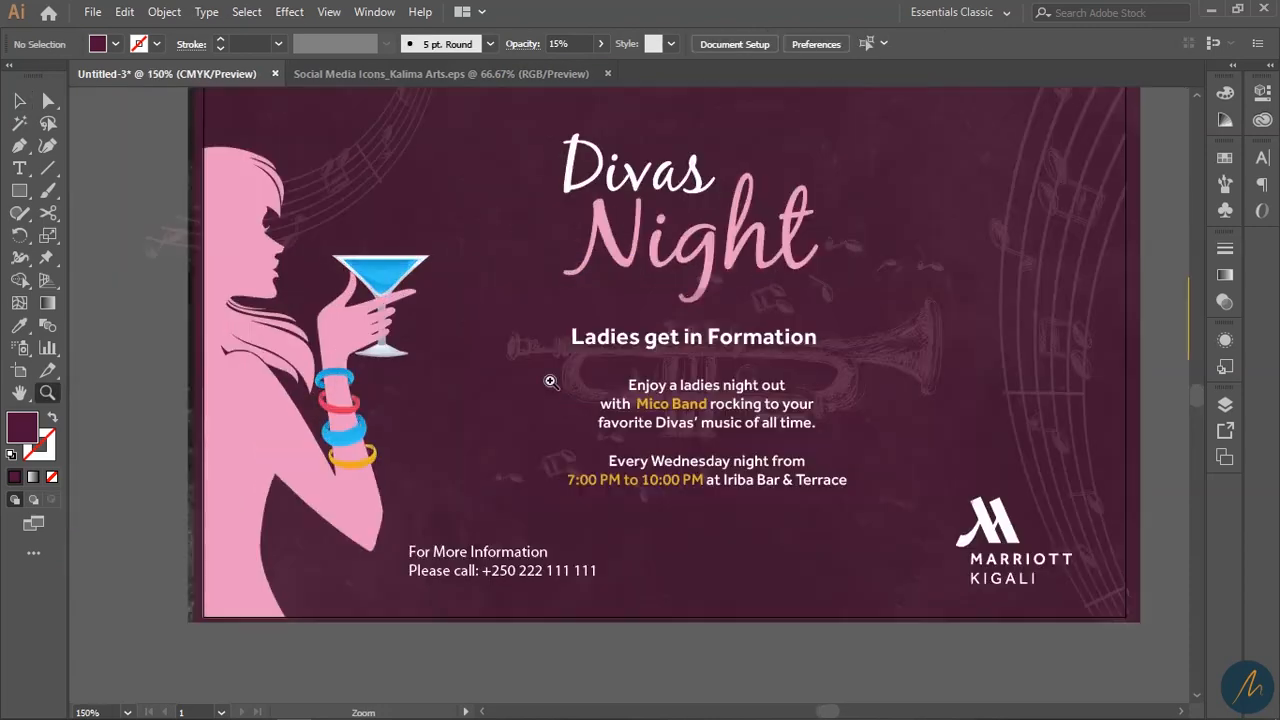
{"action": "left_click", "coordinate": [644, 468], "text": "alt"}
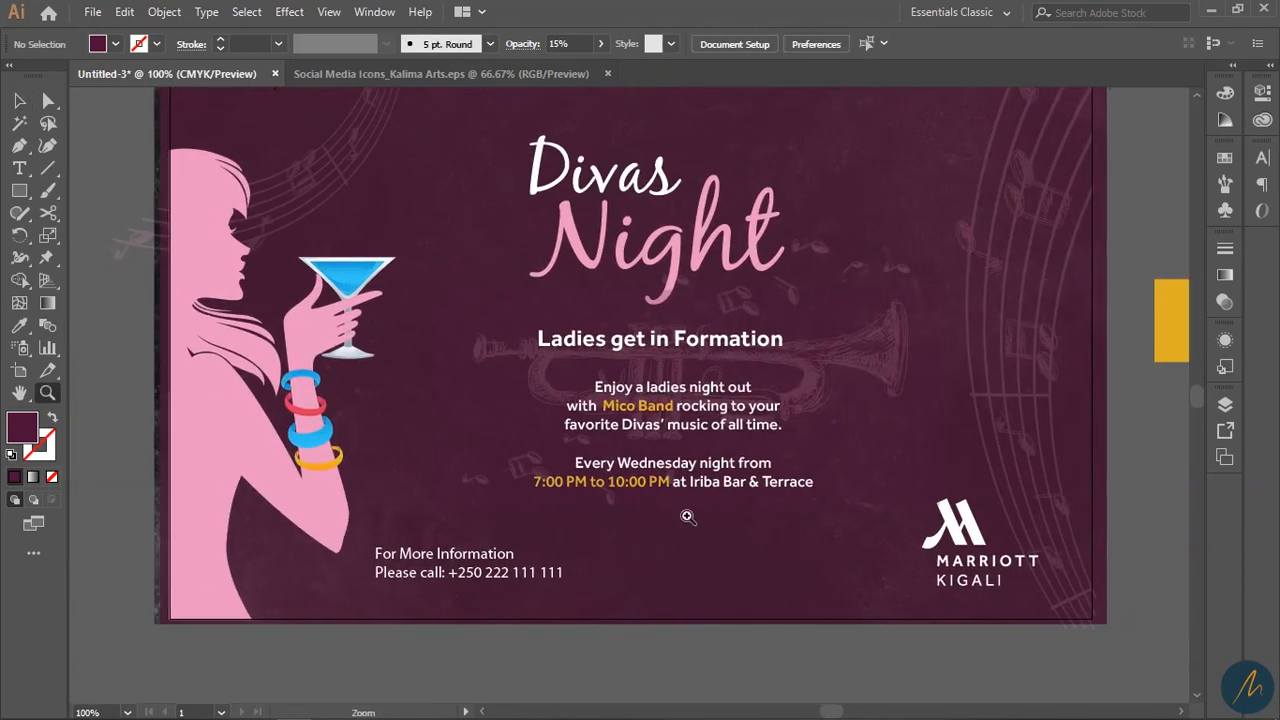
{"action": "key", "text": "v"}
{"action": "left_click", "coordinate": [816, 423]}
{"action": "left_click_drag", "start_coordinate": [773, 521], "coordinate": [749, 529]}
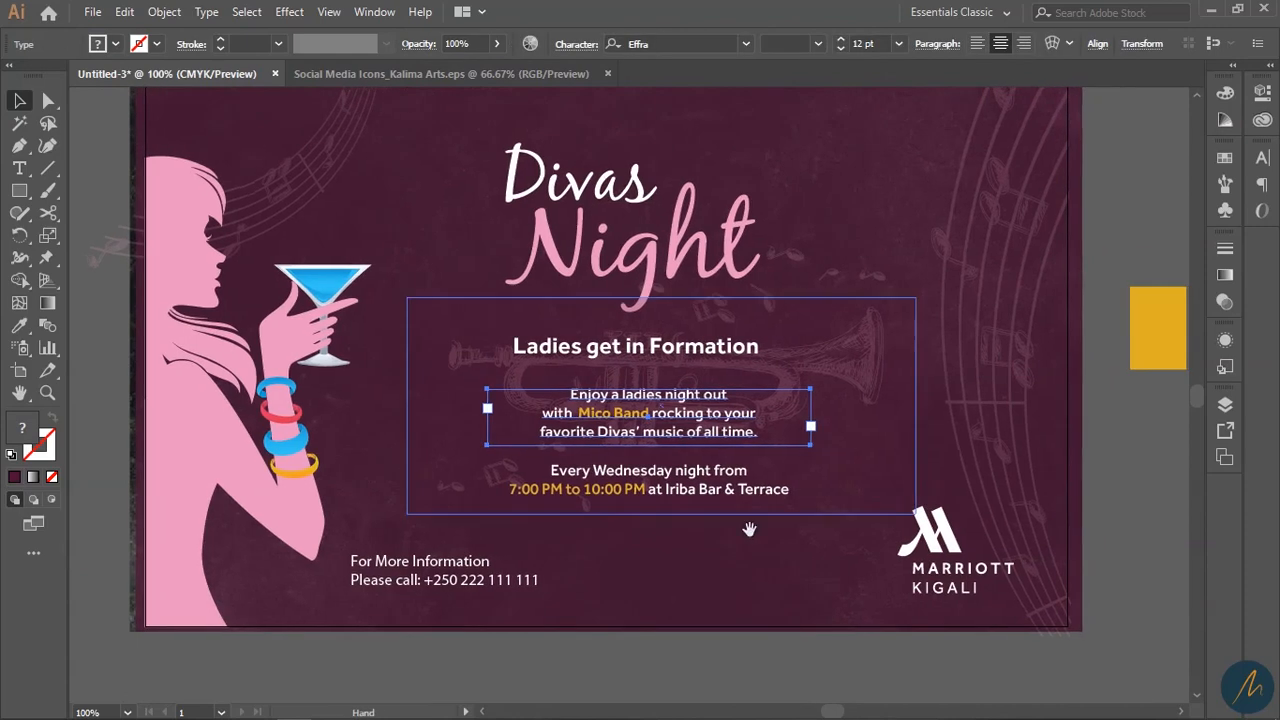
Step: Move the "For More Information" contact lines slightly up to free space above the artboard's lower edge
{"action": "left_click", "coordinate": [88, 711]}
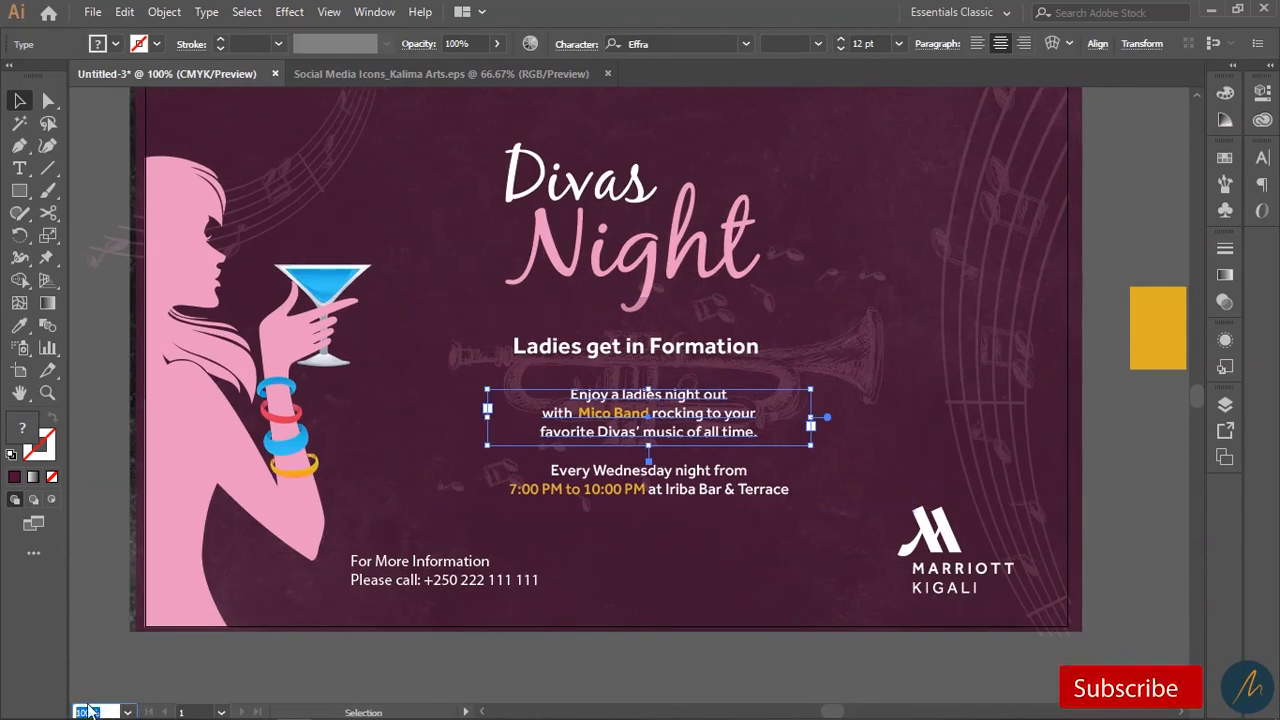
{"action": "key", "text": "Return"}
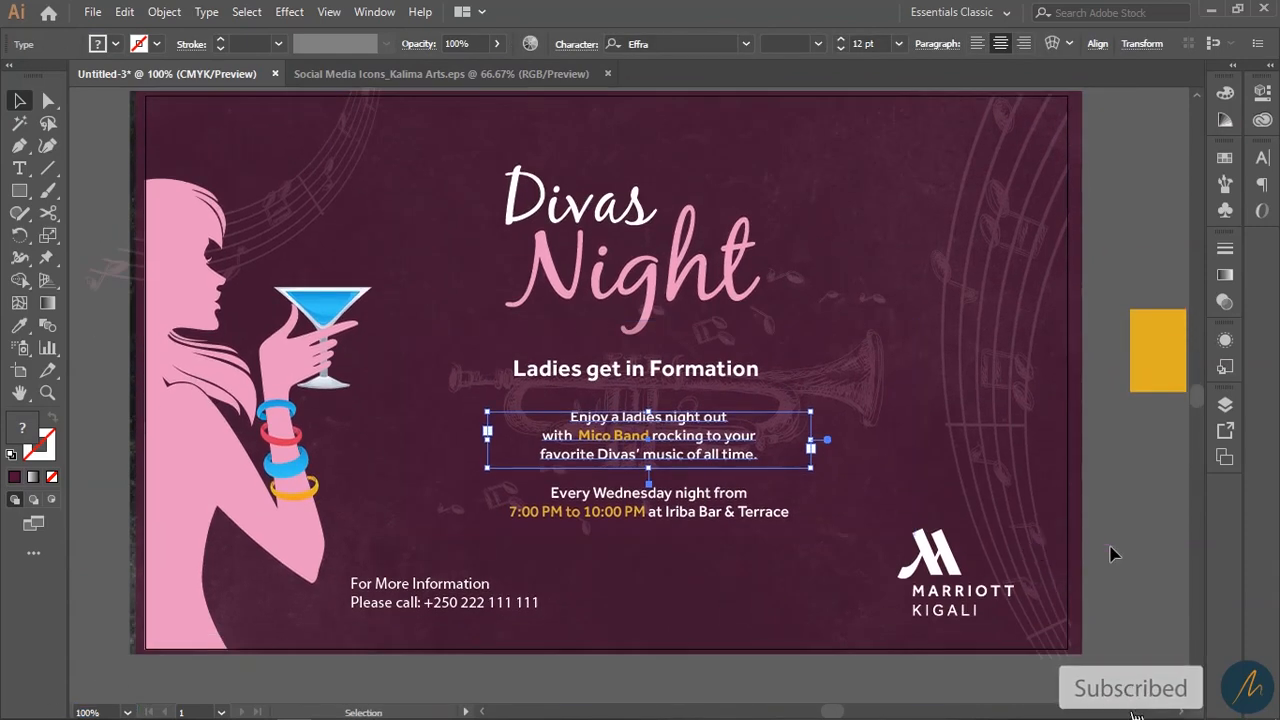
{"action": "left_click", "coordinate": [1113, 552]}
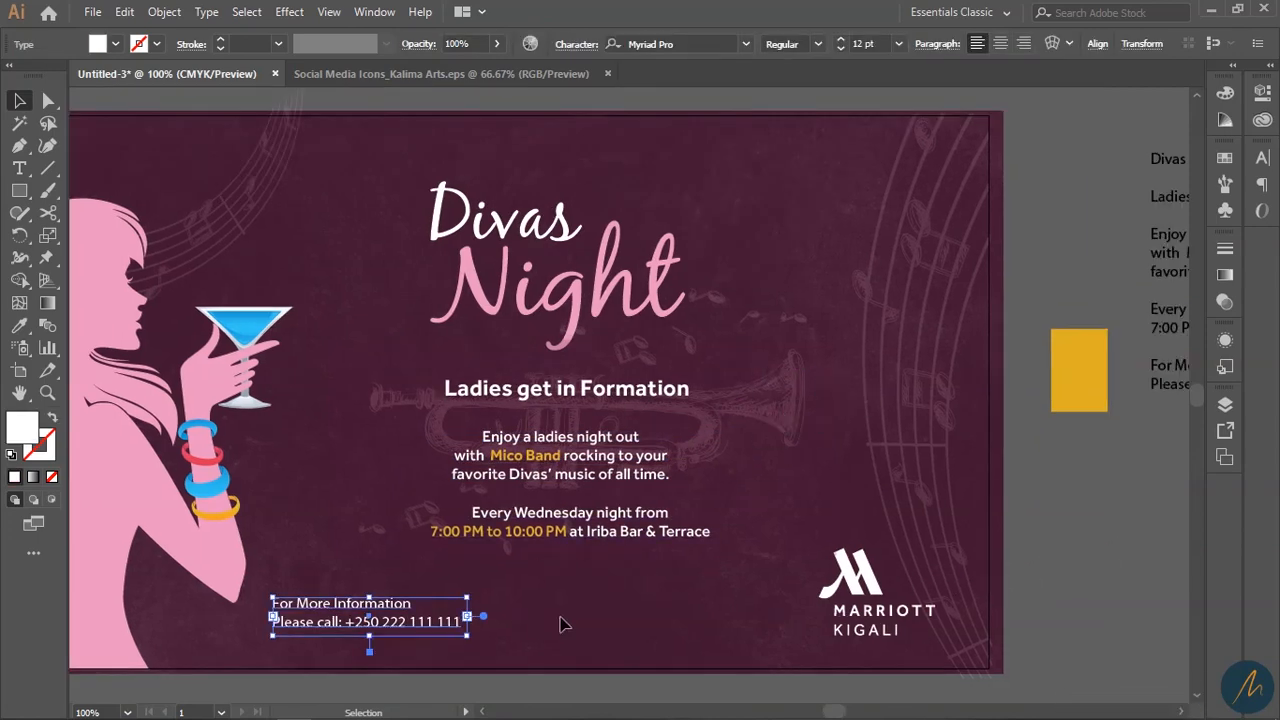
{"action": "left_click_drag", "start_coordinate": [407, 634], "coordinate": [428, 617]}
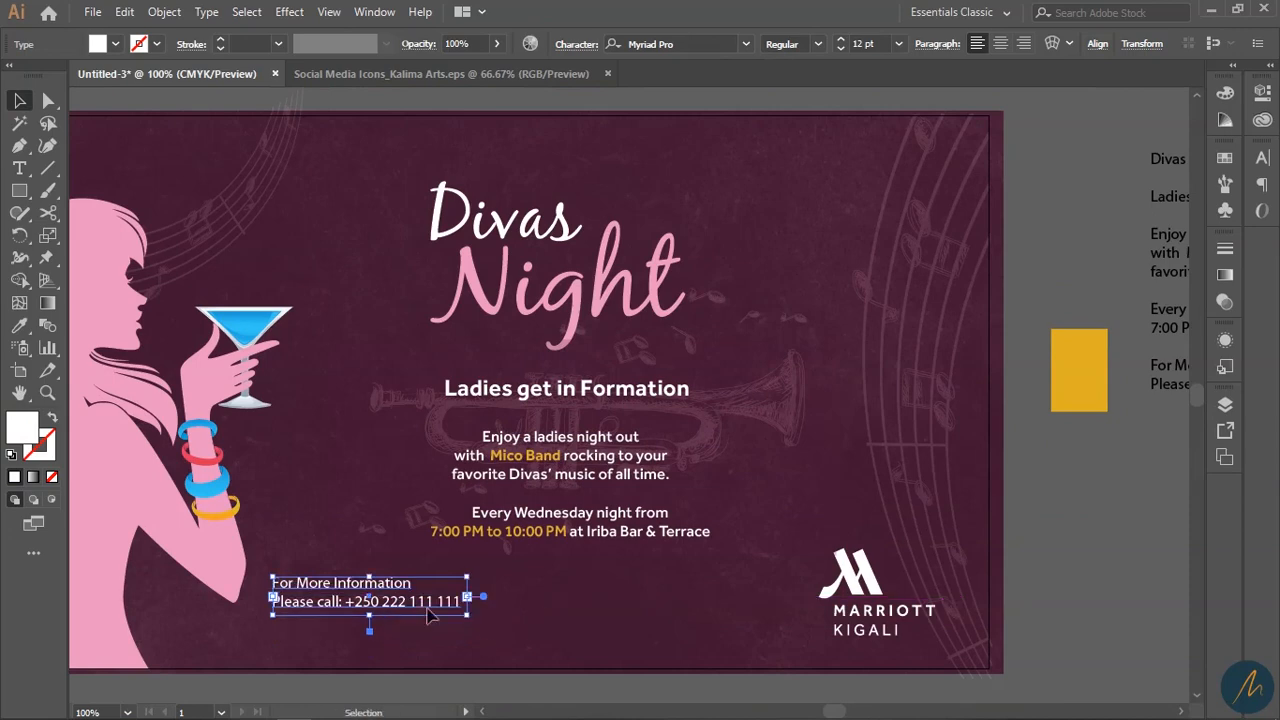
Step: Switch to the Social Media Icons_Kalima Arts.eps document and select the outlined, circled Instagram icon in the first row
{"action": "left_click", "coordinate": [521, 70]}
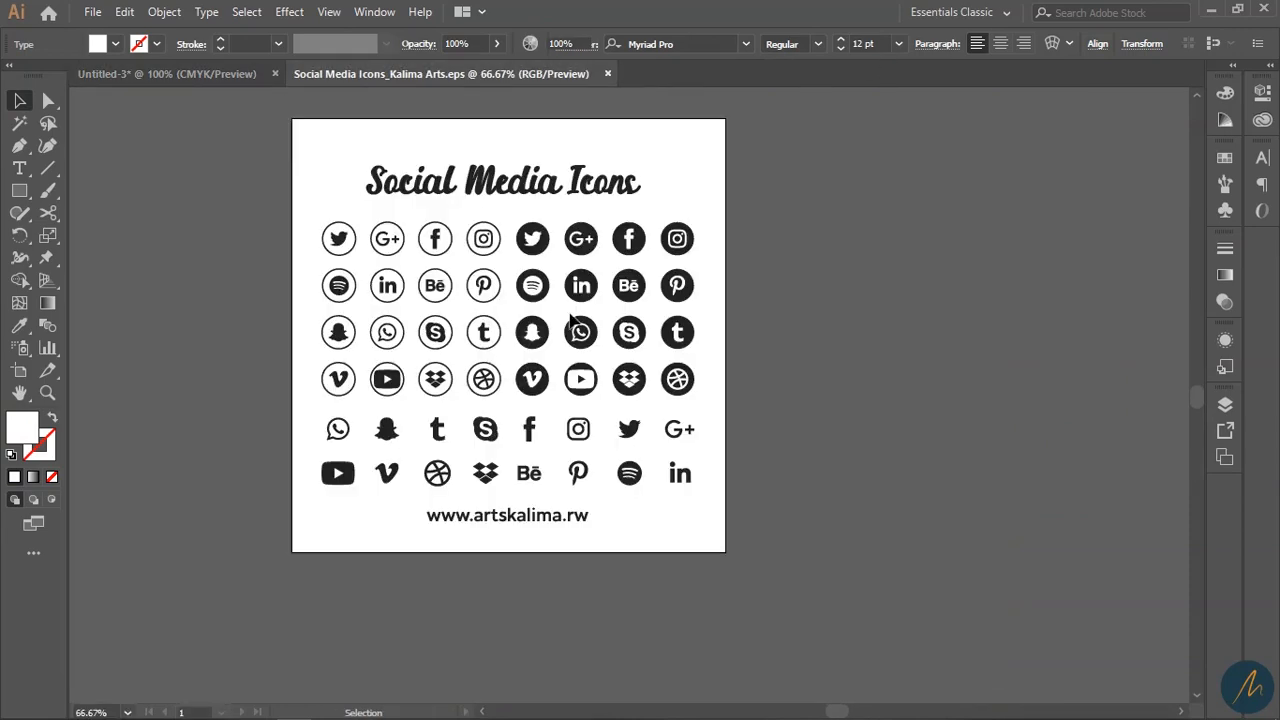
{"action": "key", "text": "z"}
{"action": "left_click", "coordinate": [649, 409]}
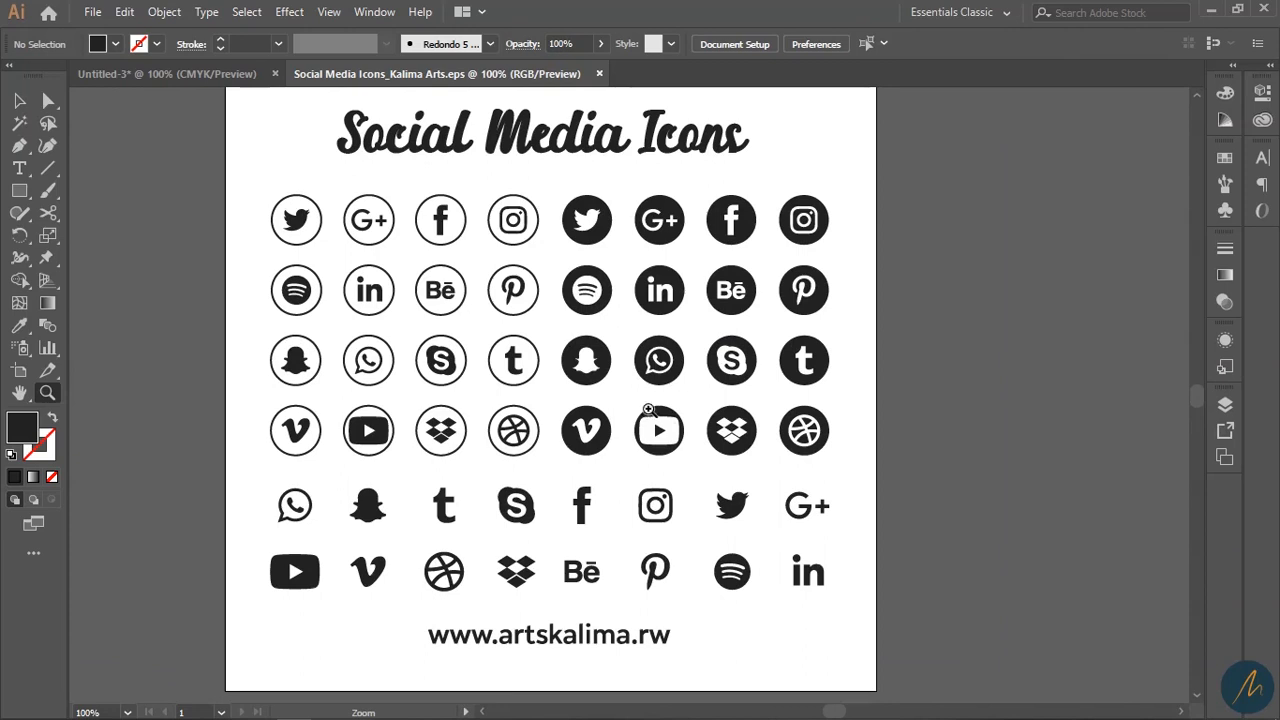
{"action": "key", "text": "v"}
{"action": "left_click", "coordinate": [605, 232]}
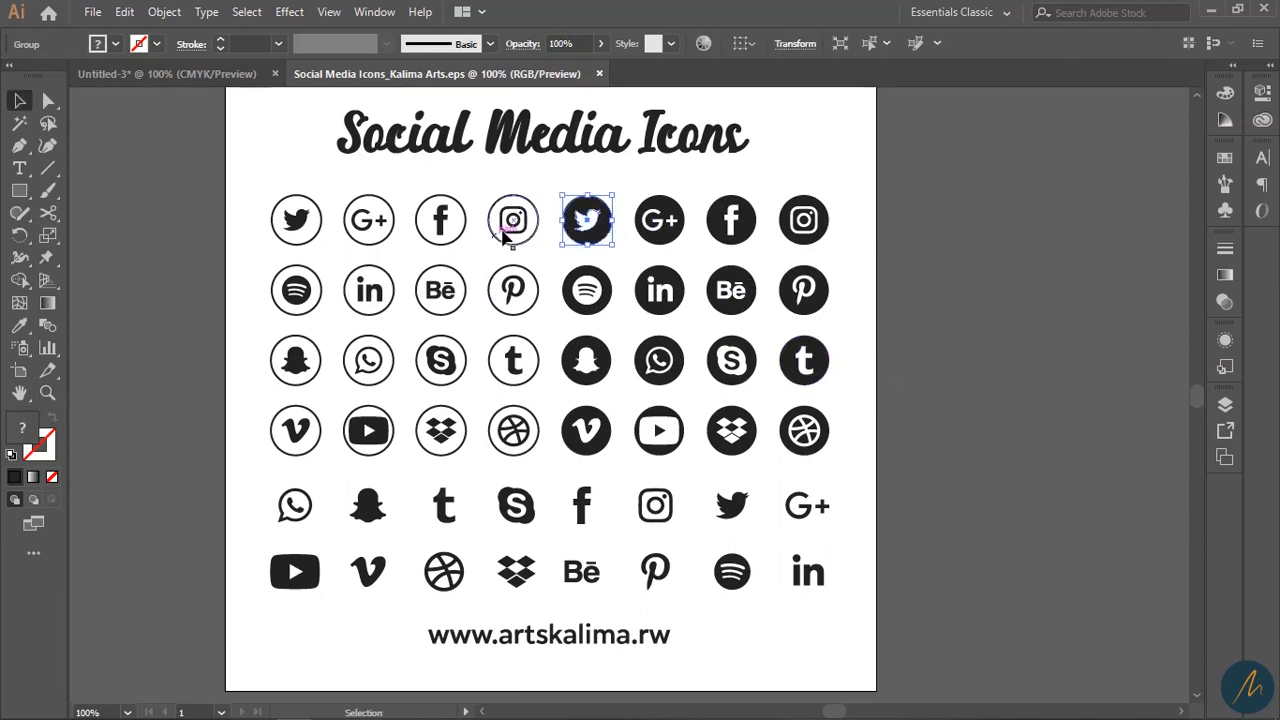
{"action": "left_click", "coordinate": [524, 242]}
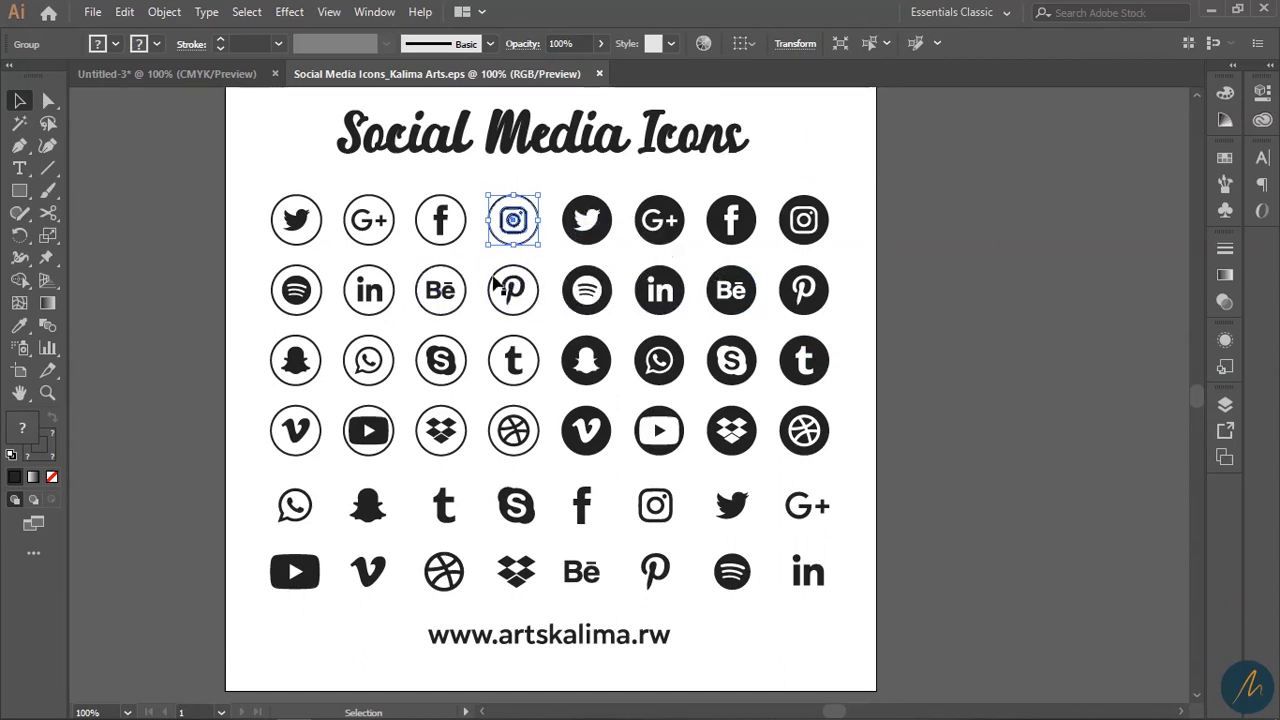
{"action": "left_click_drag", "start_coordinate": [282, 211], "coordinate": [290, 219]}
{"action": "left_click_drag", "start_coordinate": [417, 177], "coordinate": [449, 246]}
{"action": "key", "text": "ctrl+z"}
{"action": "left_click", "coordinate": [930, 186]}
{"action": "left_click_drag", "start_coordinate": [463, 160], "coordinate": [543, 163]}
{"action": "key", "text": "ctrl+z"}
{"action": "key", "text": "ctrl+z"}
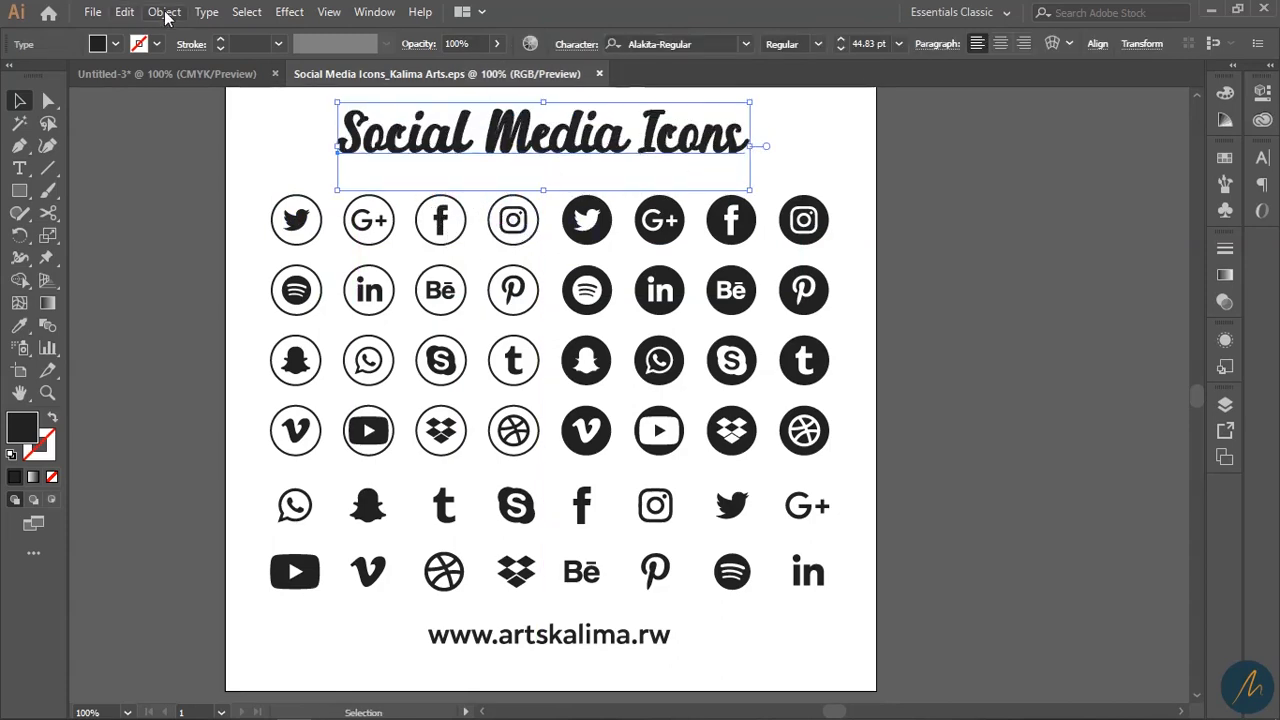
Step: Expand the object and fill of the "Social Media Icons" title text
{"action": "left_click", "coordinate": [164, 12]}
{"action": "left_click", "coordinate": [245, 210]}
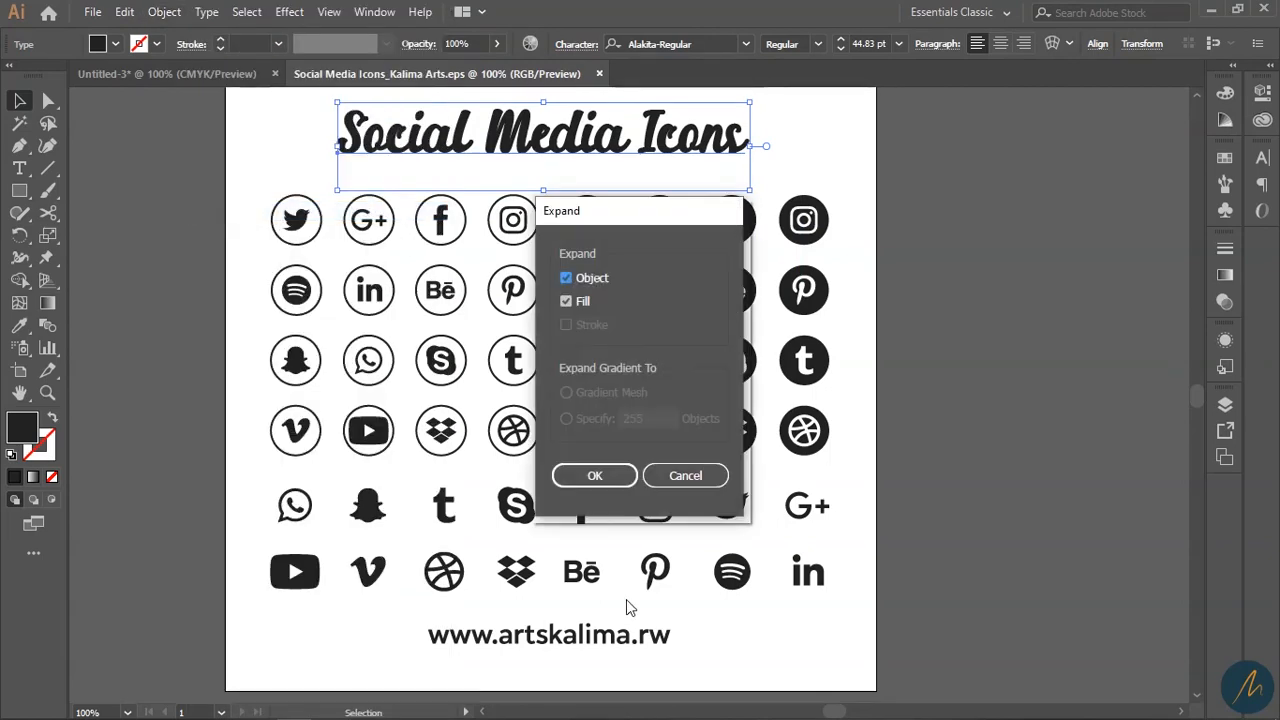
{"action": "left_click", "coordinate": [594, 477]}
Step: Copy the outlined Twitter, Facebook and Instagram icons from the first row into the Untitled-3 poster document, placing them just below the artboard
{"action": "left_click", "coordinate": [440, 210]}
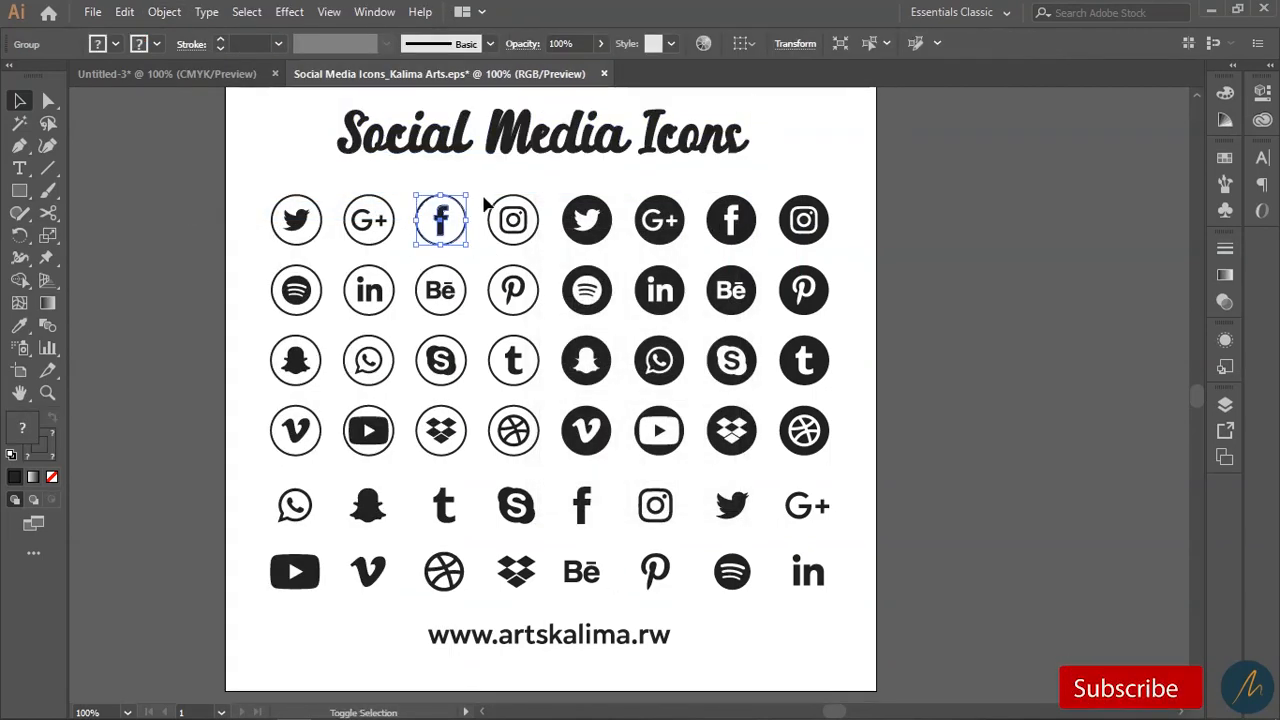
{"action": "left_click", "coordinate": [528, 248], "text": "shift"}
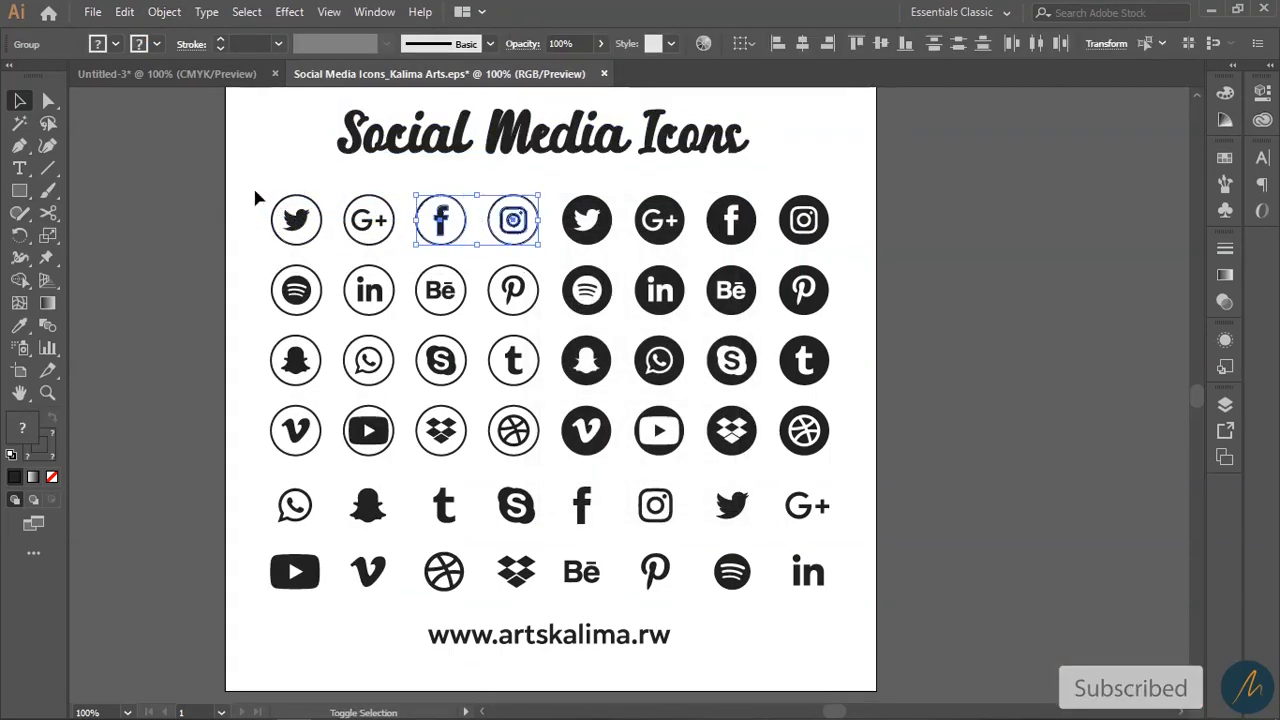
{"action": "left_click", "coordinate": [280, 240], "text": "shift"}
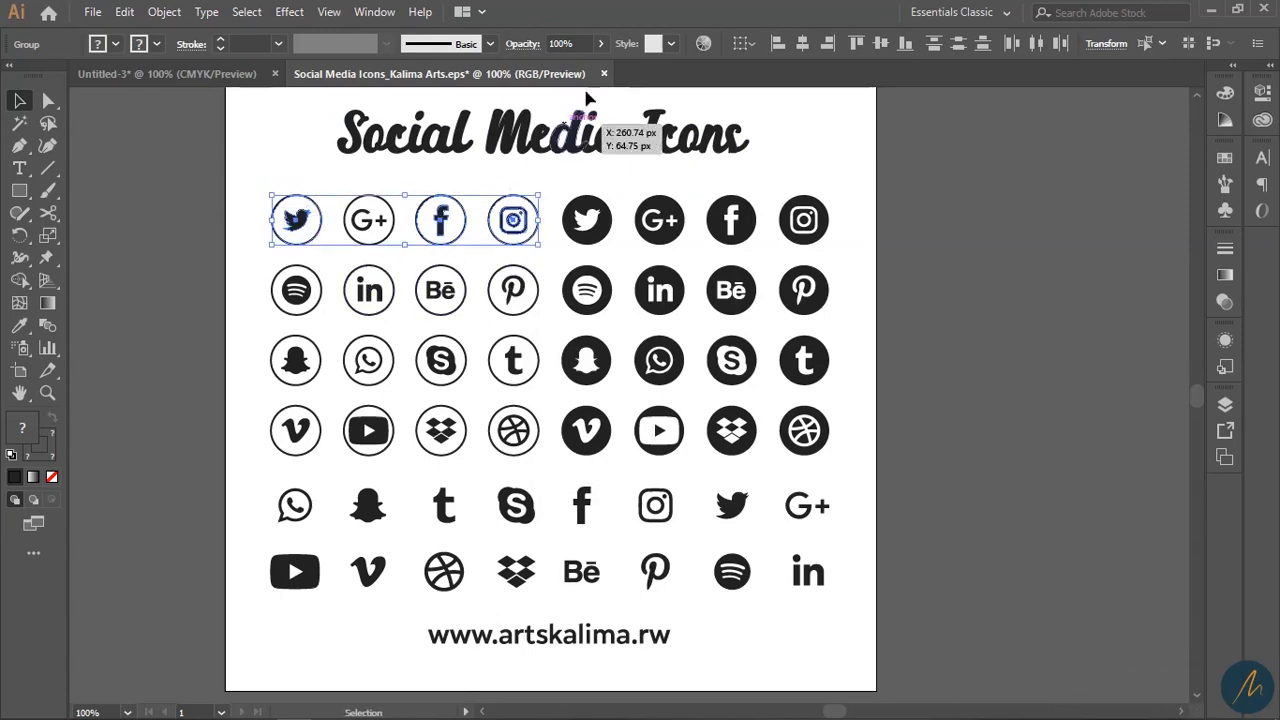
{"action": "left_click", "coordinate": [195, 73]}
{"action": "scroll", "coordinate": [560, 400], "scroll_direction": "down", "scroll_amount": 5}
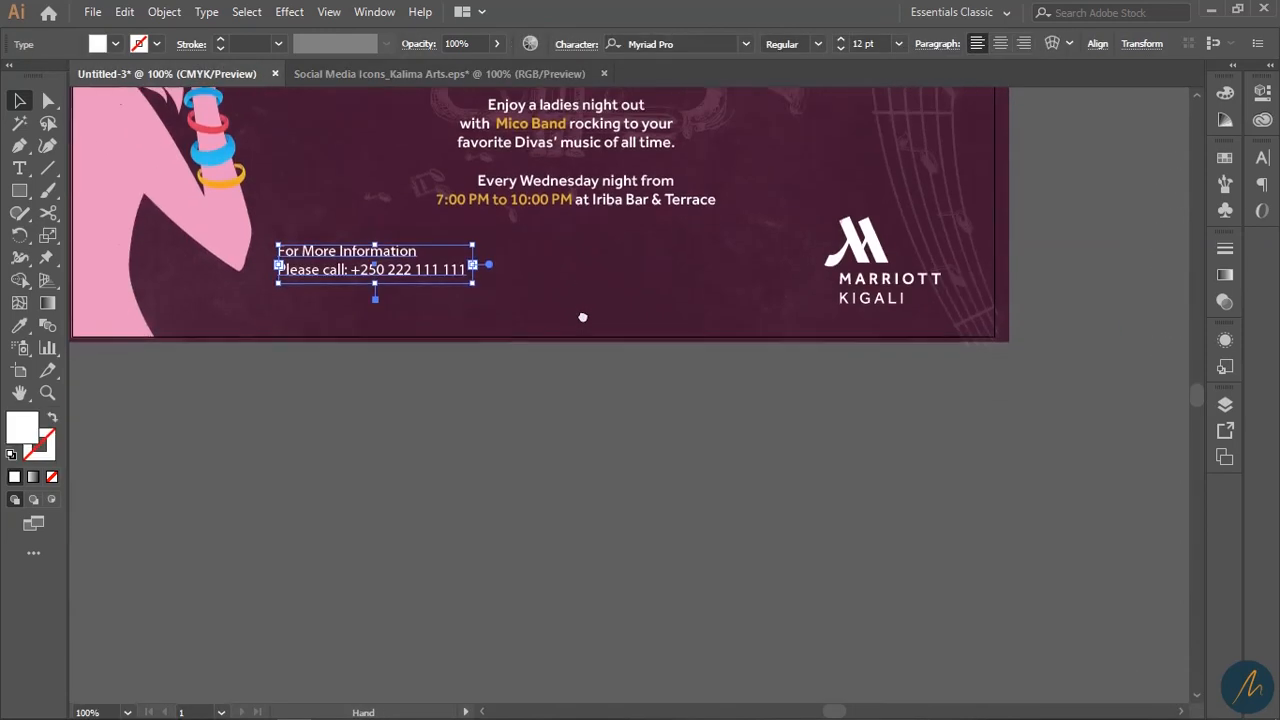
{"action": "key", "text": "ctrl+v"}
{"action": "left_click_drag", "start_coordinate": [668, 400], "coordinate": [443, 407]}
Step: Expand the appearance of the three pasted social icons and expand them into filled shapes
{"action": "left_click", "coordinate": [160, 12]}
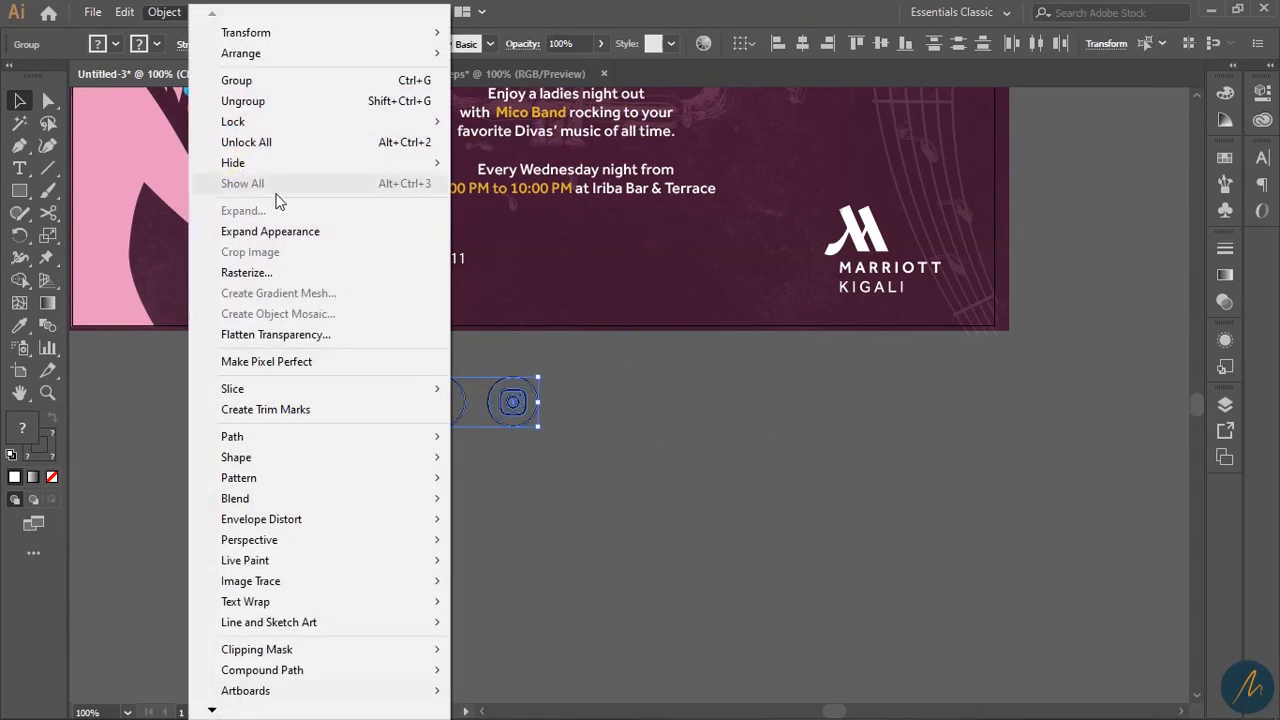
{"action": "left_click", "coordinate": [287, 232]}
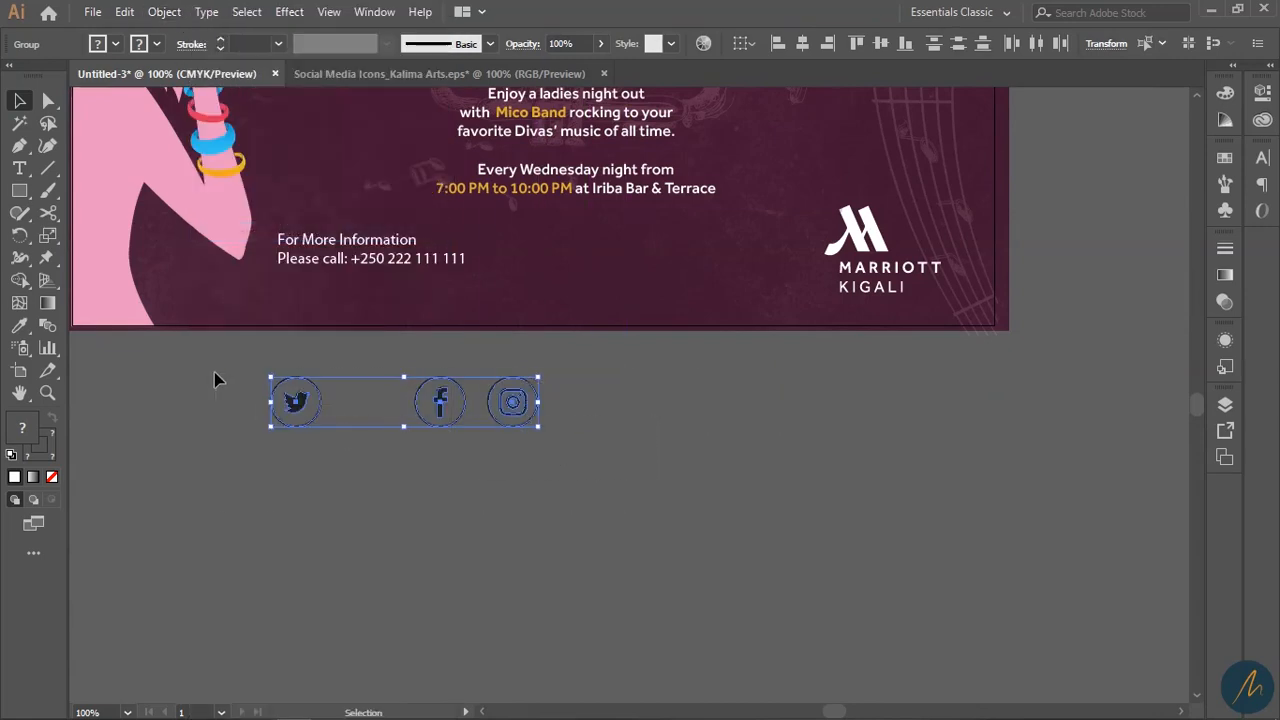
{"action": "left_click", "coordinate": [165, 12]}
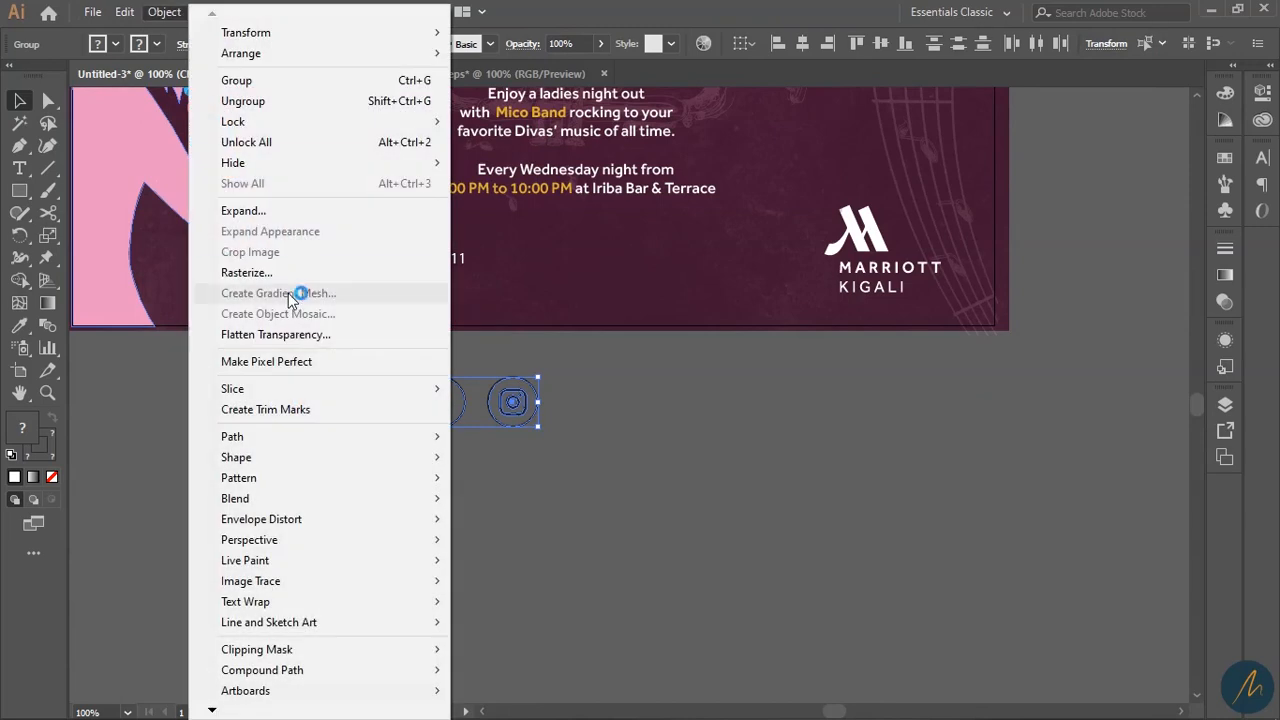
{"action": "left_click", "coordinate": [240, 211]}
{"action": "left_click", "coordinate": [590, 474]}
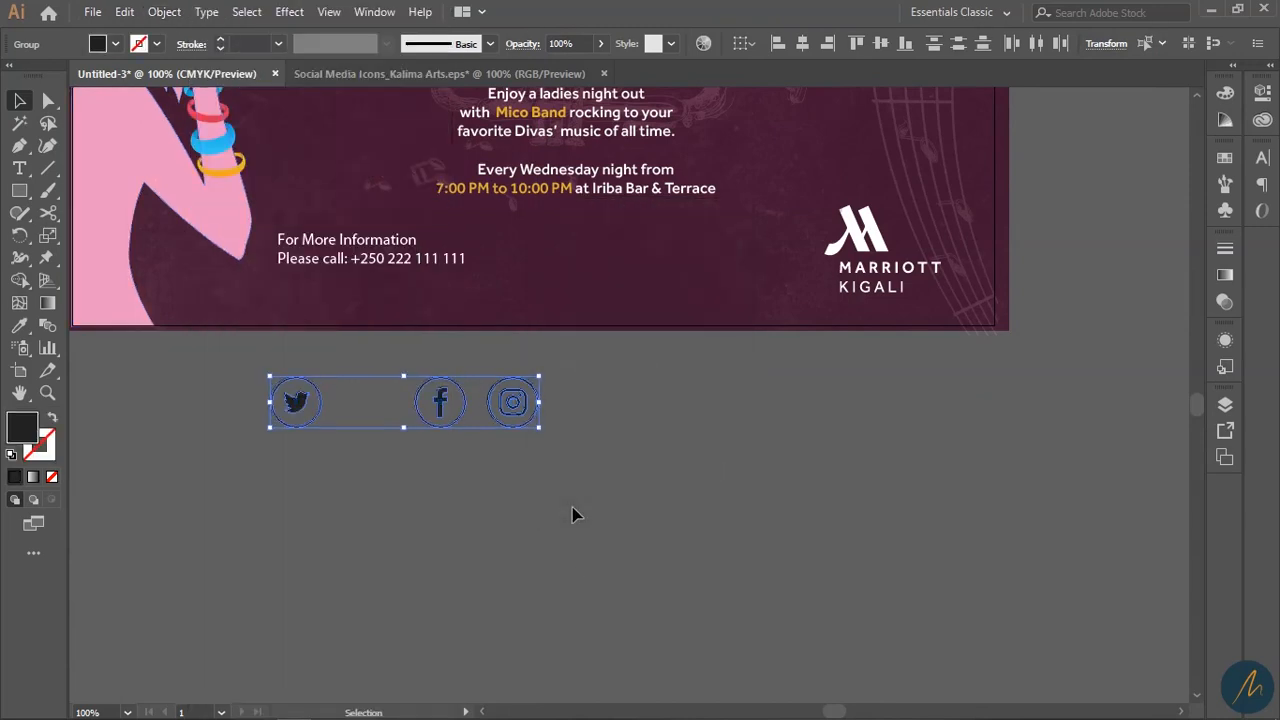
{"action": "key", "text": "z"}
{"action": "left_click", "coordinate": [445, 436]}
{"action": "left_click_drag", "start_coordinate": [390, 309], "coordinate": [371, 331]}
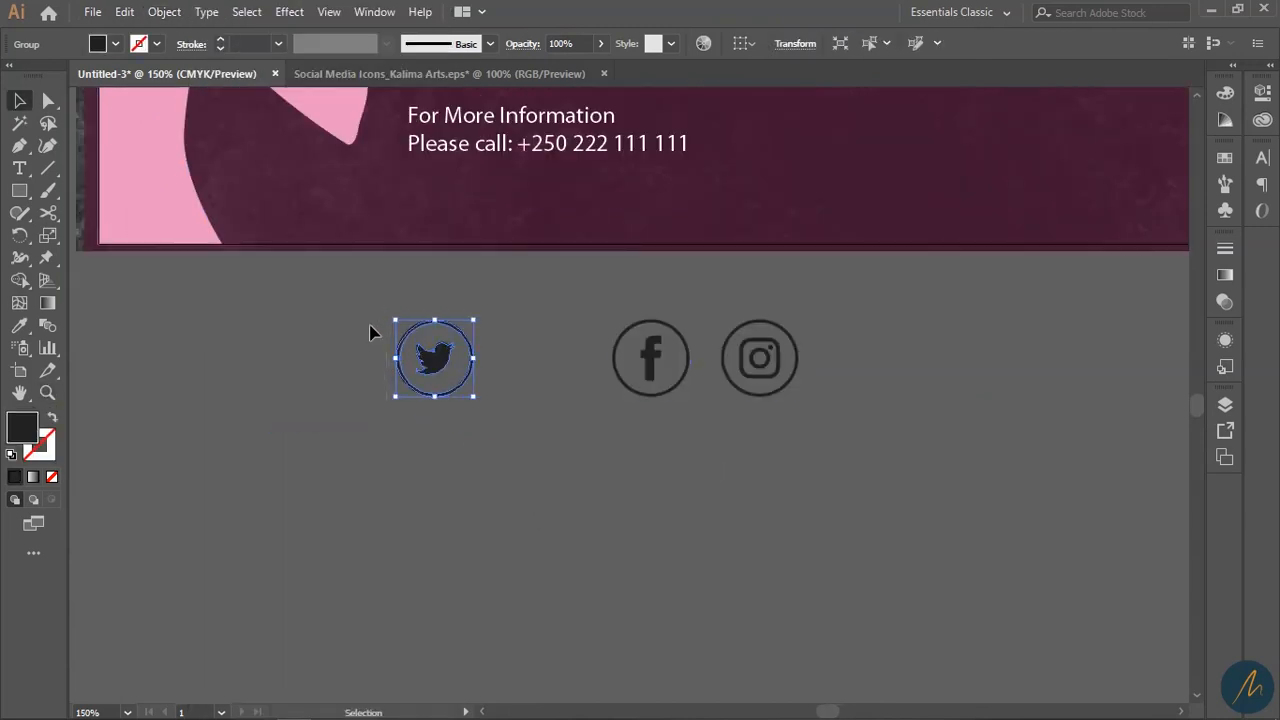
{"action": "left_click_drag", "start_coordinate": [612, 315], "coordinate": [610, 326]}
{"action": "key", "text": "ctrl+g"}
{"action": "left_click_drag", "start_coordinate": [852, 490], "coordinate": [733, 301]}
{"action": "key", "text": "ctrl+g"}
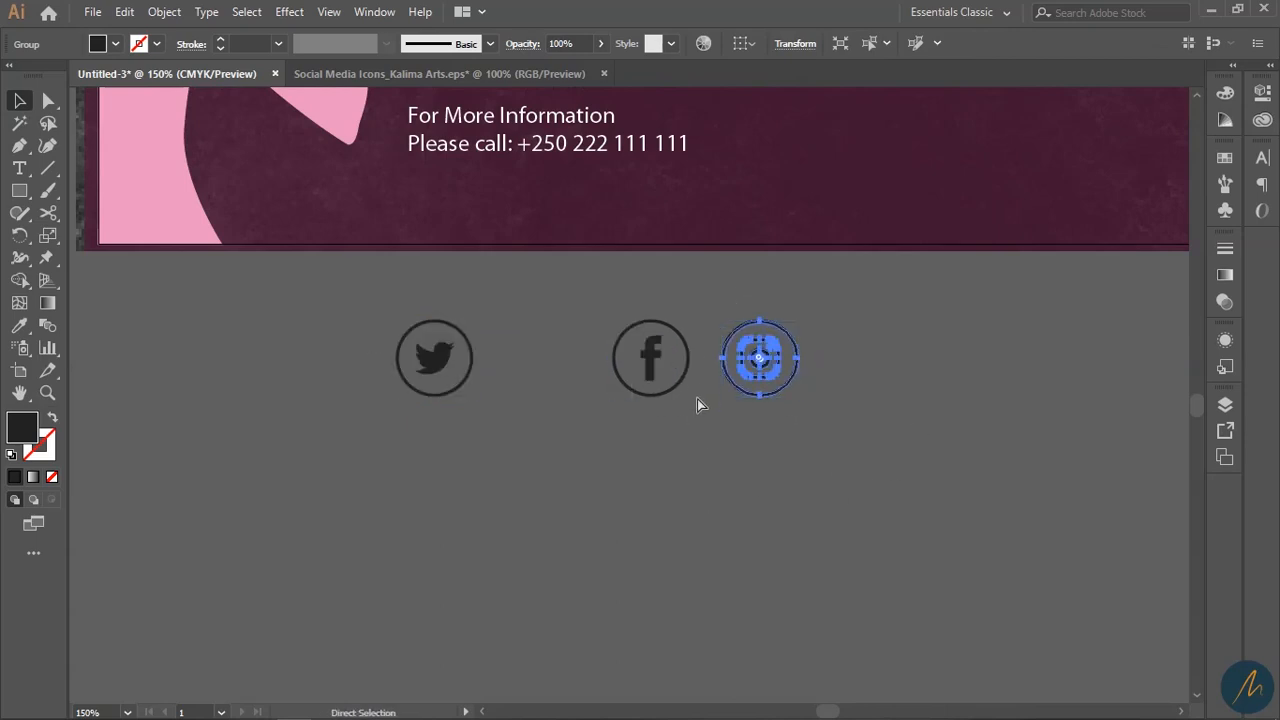
Step: Ungroup the Facebook and Twitter icons and move their inner glyphs out of the circles to just below the contact lines
{"action": "right_click", "coordinate": [671, 374]}
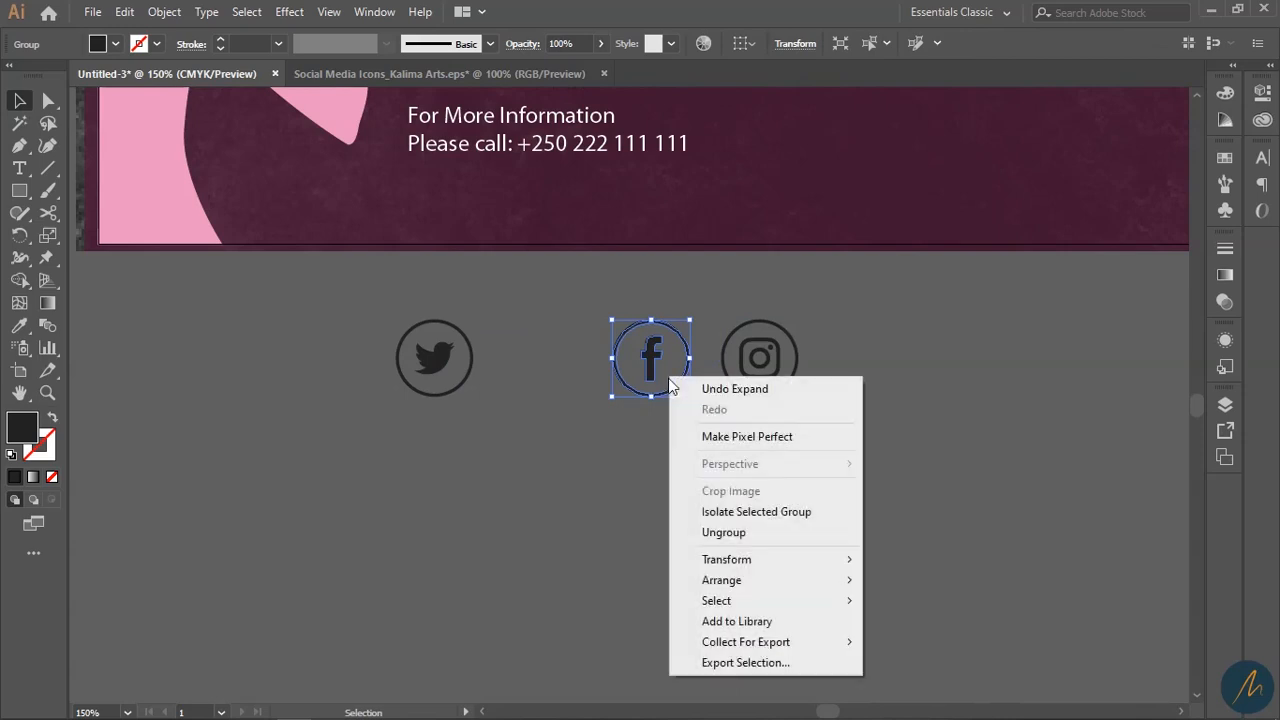
{"action": "left_click", "coordinate": [700, 532]}
{"action": "left_click", "coordinate": [492, 509]}
{"action": "right_click", "coordinate": [457, 398]}
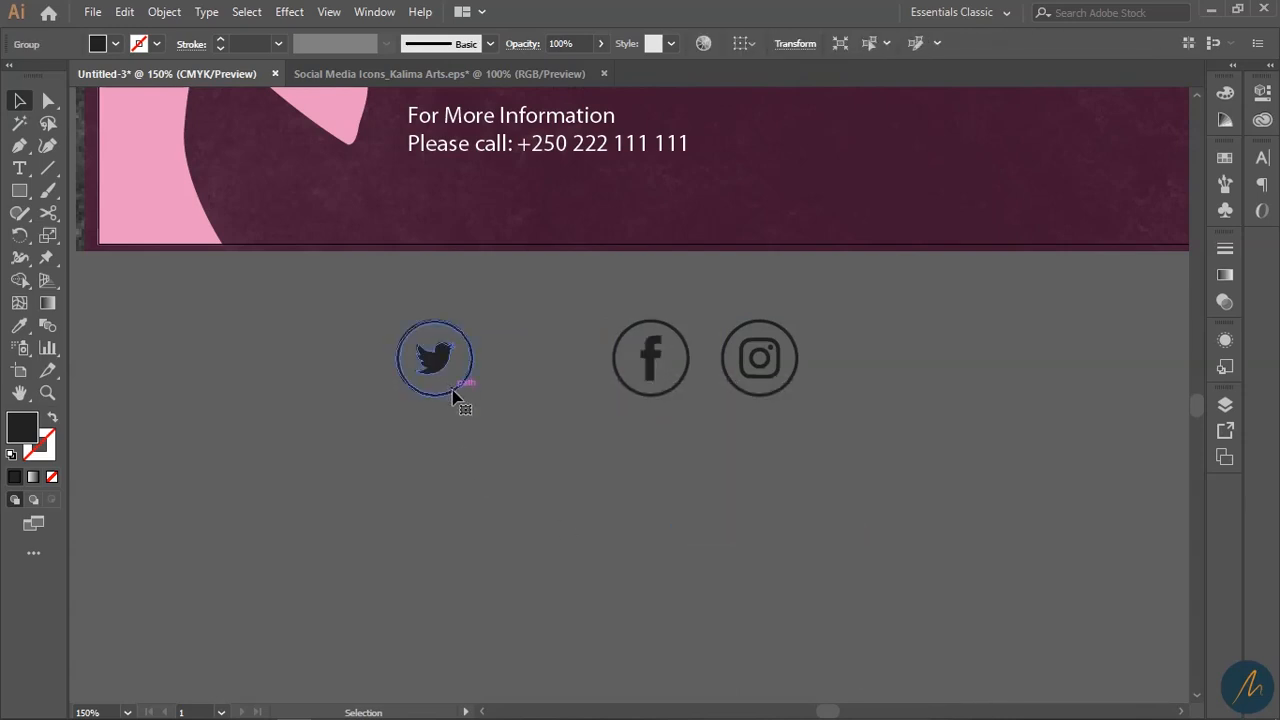
{"action": "left_click", "coordinate": [537, 545]}
{"action": "left_click", "coordinate": [492, 480]}
{"action": "left_click_drag", "start_coordinate": [430, 358], "coordinate": [434, 196]}
{"action": "left_click_drag", "start_coordinate": [651, 366], "coordinate": [487, 208]}
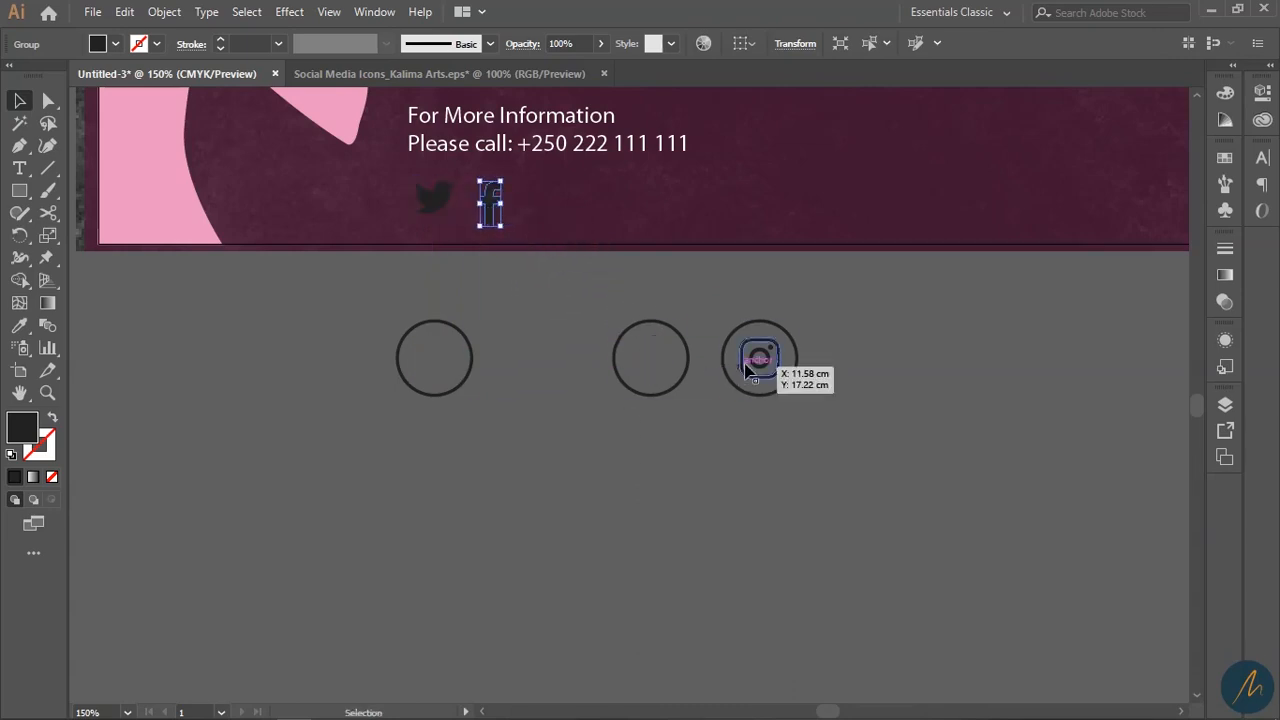
Step: Ungroup the Instagram icon, move its circle aside and place the camera glyph beside the Facebook glyph on the poster
{"action": "right_click", "coordinate": [762, 372]}
{"action": "left_click", "coordinate": [834, 522]}
{"action": "left_click", "coordinate": [775, 430]}
{"action": "left_click_drag", "start_coordinate": [752, 396], "coordinate": [956, 398]}
{"action": "left_click_drag", "start_coordinate": [814, 420], "coordinate": [742, 317]}
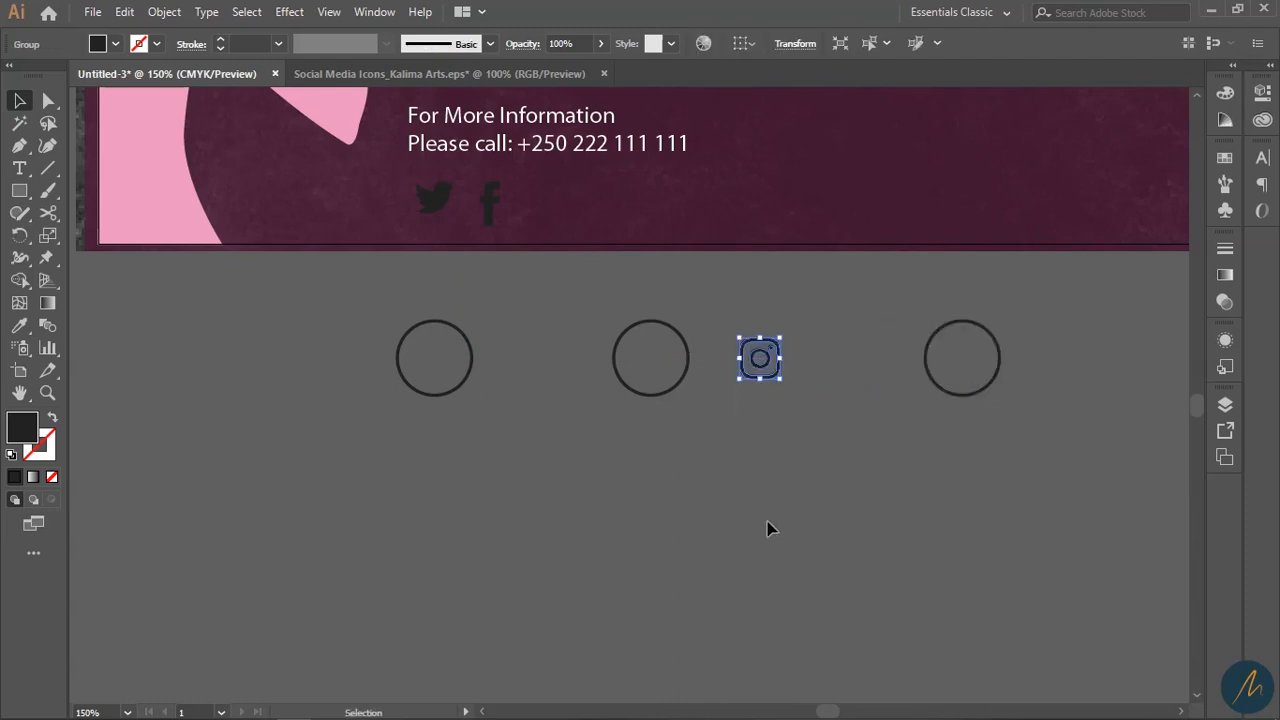
{"action": "left_click_drag", "start_coordinate": [760, 360], "coordinate": [546, 210]}
Step: Scale the Facebook and Instagram glyphs down to about the Twitter bird's height and tighten the spacing between the icons
{"action": "key", "text": "z"}
{"action": "left_click", "coordinate": [548, 218]}
{"action": "left_click", "coordinate": [600, 402]}
{"action": "key", "text": "v"}
{"action": "left_click_drag", "start_coordinate": [806, 404], "coordinate": [380, 309]}
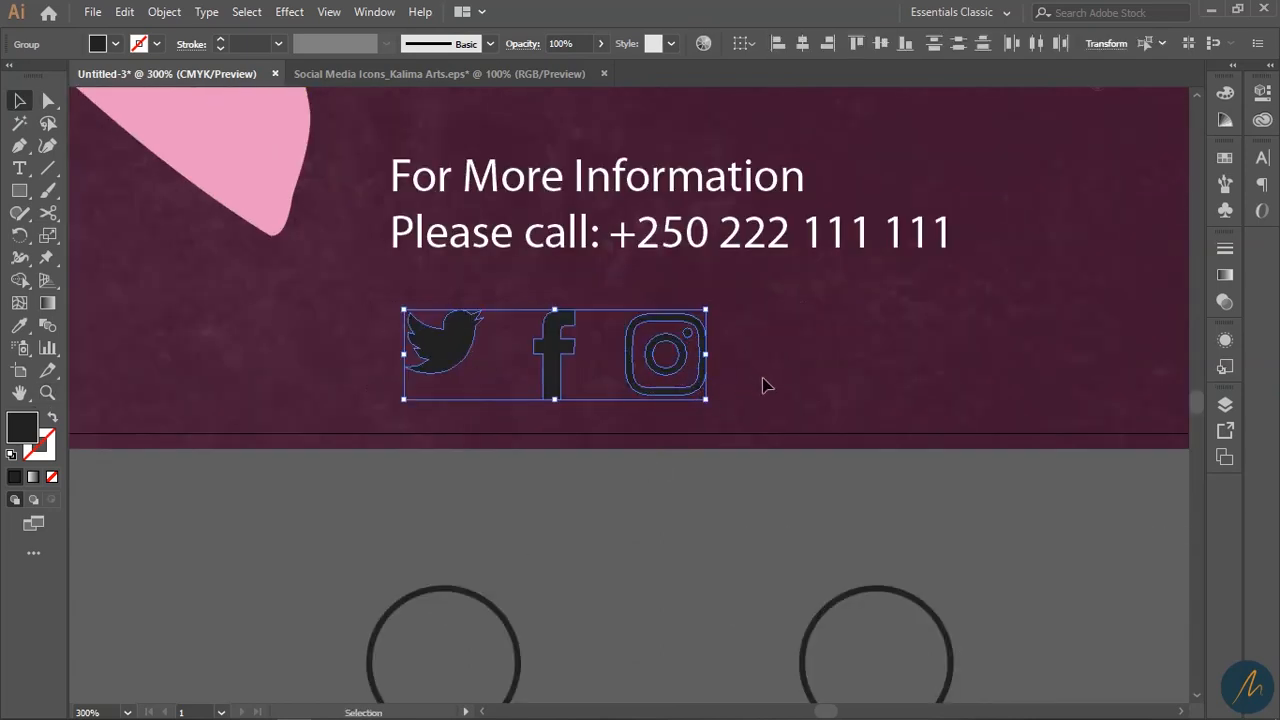
{"action": "left_click", "coordinate": [629, 434]}
{"action": "left_click_drag", "start_coordinate": [808, 434], "coordinate": [514, 322]}
{"action": "left_click_drag", "start_coordinate": [704, 356], "coordinate": [666, 373]}
{"action": "mouse_move", "coordinate": [546, 362]}
{"action": "left_mouse_down"}
{"action": "mouse_move", "coordinate": [504, 352]}
{"action": "mouse_move", "coordinate": [527, 362]}
{"action": "left_mouse_up"}
{"action": "left_click_drag", "start_coordinate": [713, 409], "coordinate": [668, 310]}
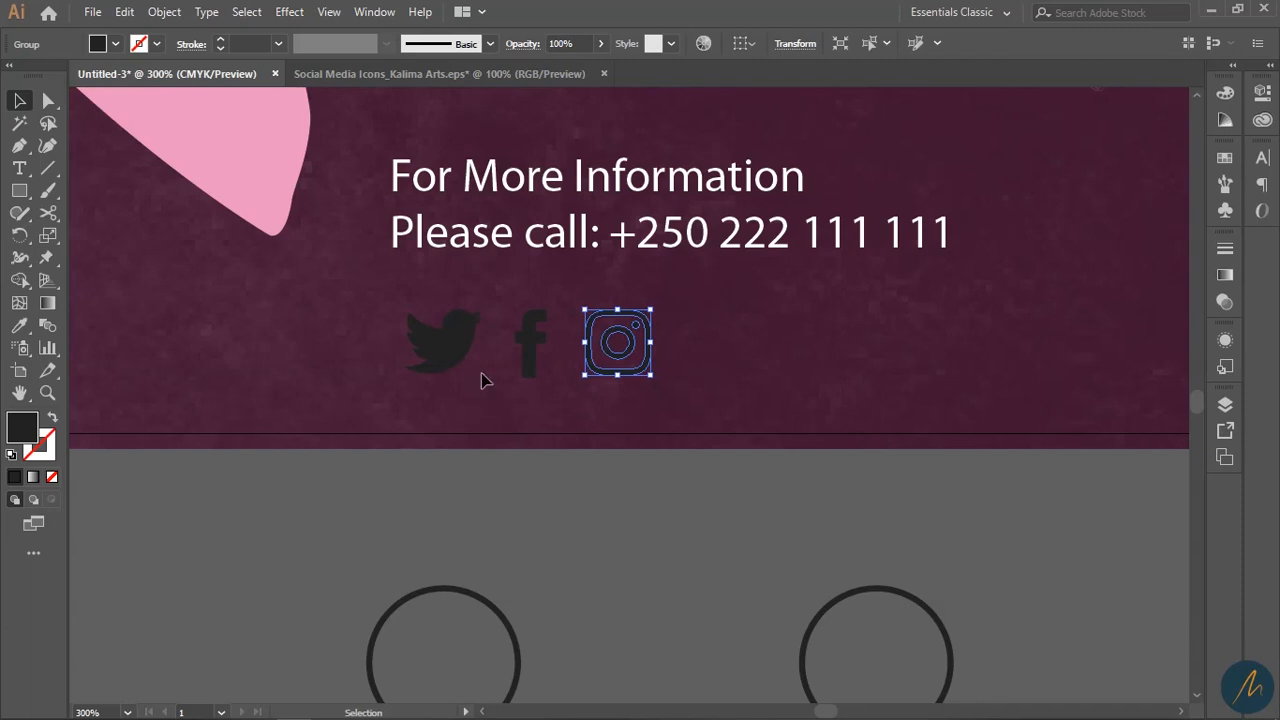
Step: Enlarge the Twitter bird slightly and scale all three social glyphs together to a little over half their size
{"action": "left_click", "coordinate": [440, 365]}
{"action": "left_click_drag", "start_coordinate": [397, 382], "coordinate": [400, 377]}
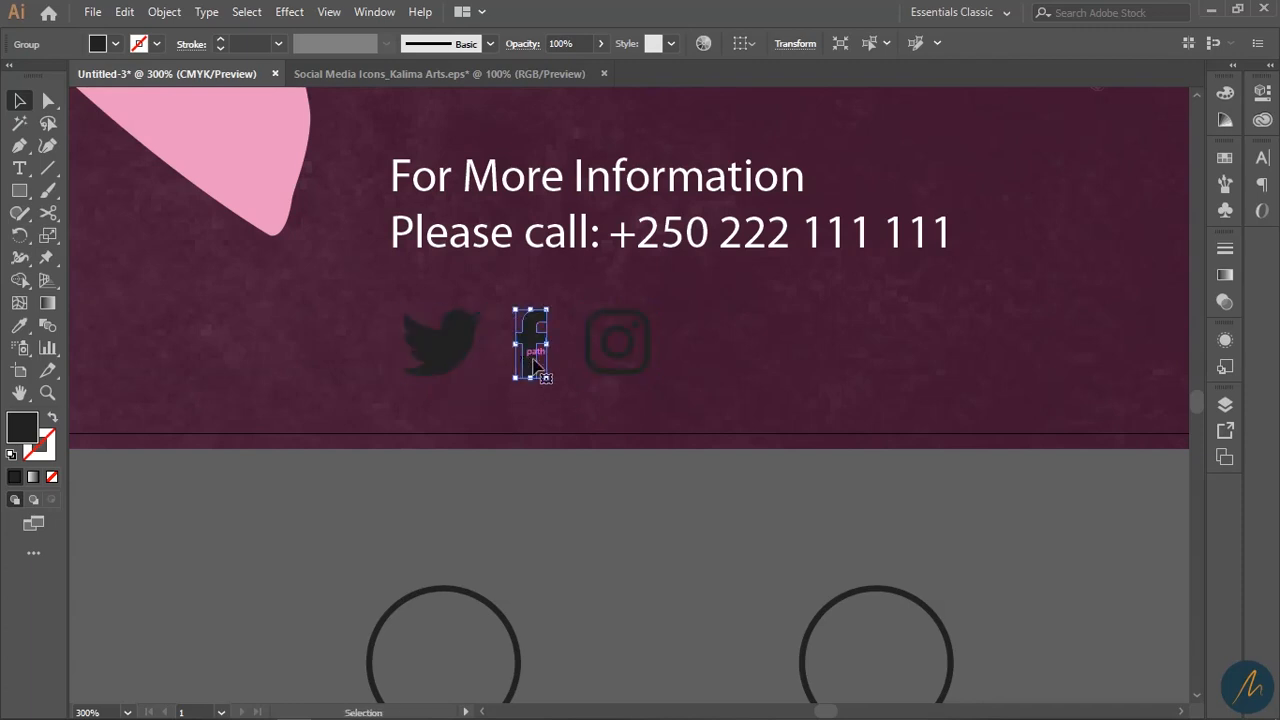
{"action": "left_click", "coordinate": [523, 359]}
{"action": "left_click", "coordinate": [589, 357]}
{"action": "left_click_drag", "start_coordinate": [770, 438], "coordinate": [418, 318]}
{"action": "left_click_drag", "start_coordinate": [652, 342], "coordinate": [543, 345]}
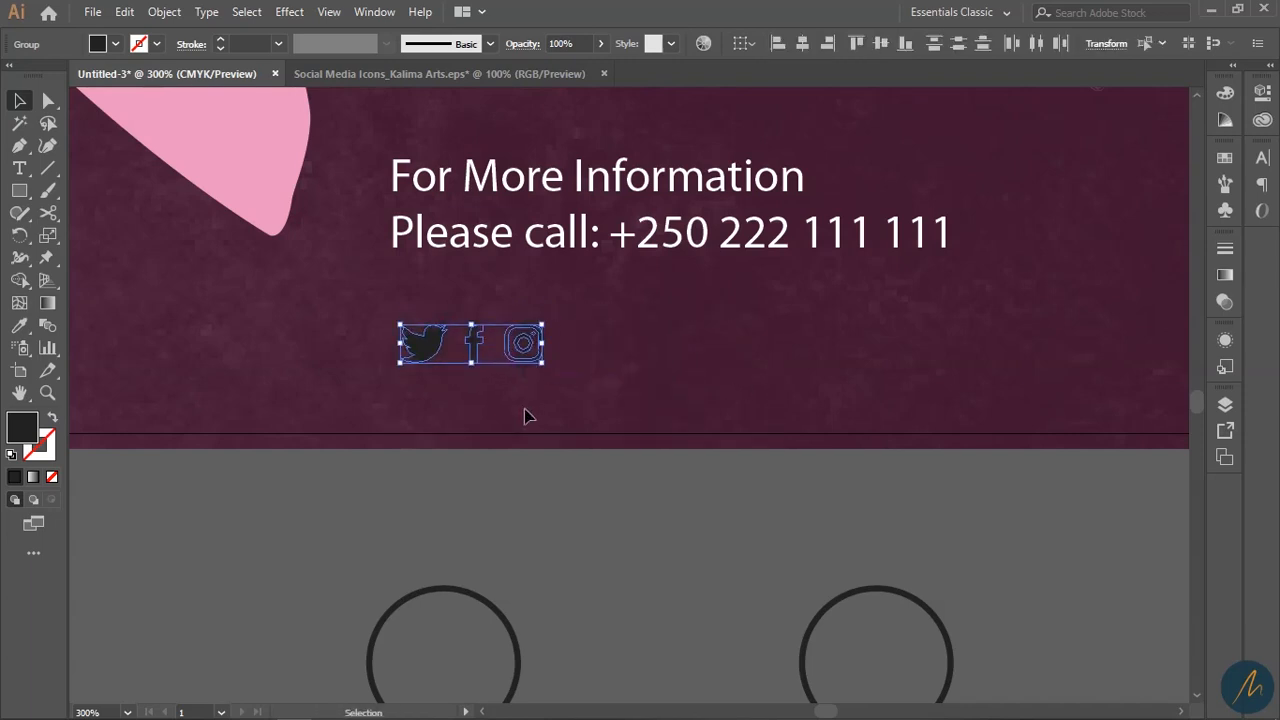
Step: Recolour the three social glyphs white to match the contact text and move them up directly beneath the contact lines
{"action": "key", "text": "i"}
{"action": "left_click", "coordinate": [522, 248]}
{"action": "key", "text": "v"}
{"action": "left_click_drag", "start_coordinate": [470, 352], "coordinate": [511, 307]}
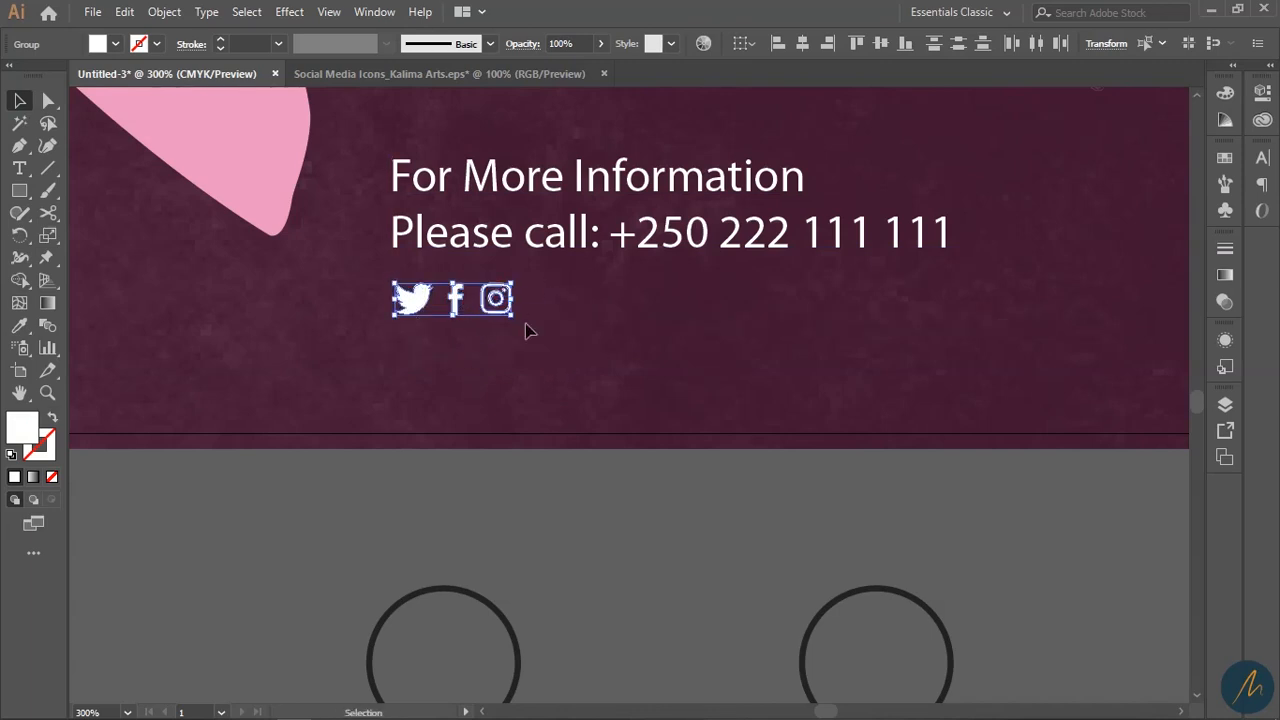
{"action": "left_click", "coordinate": [563, 344]}
Step: Set both contact lines in Effra Bold and widen their text frame slightly to fit the whole phone number
{"action": "key", "text": "z"}
{"action": "left_click", "coordinate": [543, 347], "text": "alt"}
{"action": "left_click", "coordinate": [540, 350], "text": "alt"}
{"action": "left_click", "coordinate": [667, 462], "text": "alt"}
{"action": "left_click_drag", "start_coordinate": [641, 500], "coordinate": [494, 613]}
{"action": "left_click", "coordinate": [575, 462]}
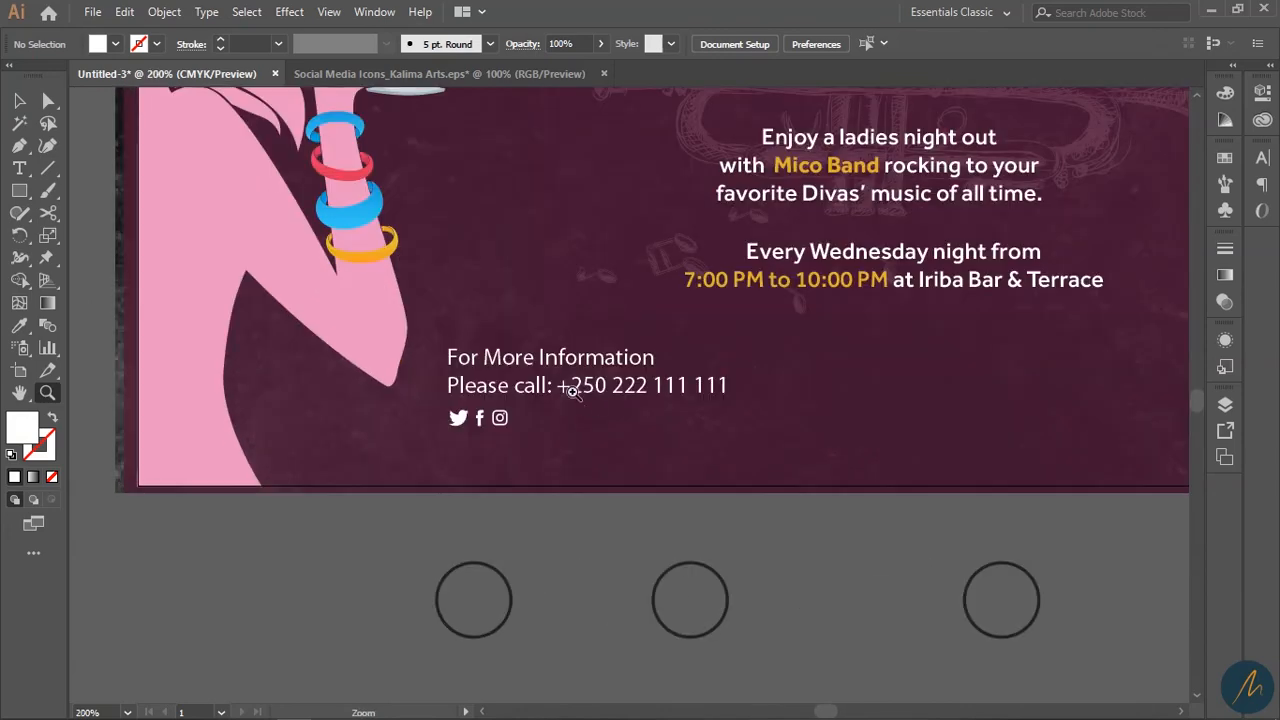
{"action": "left_click", "coordinate": [572, 392]}
{"action": "left_click", "coordinate": [572, 392]}
{"action": "key", "text": "t"}
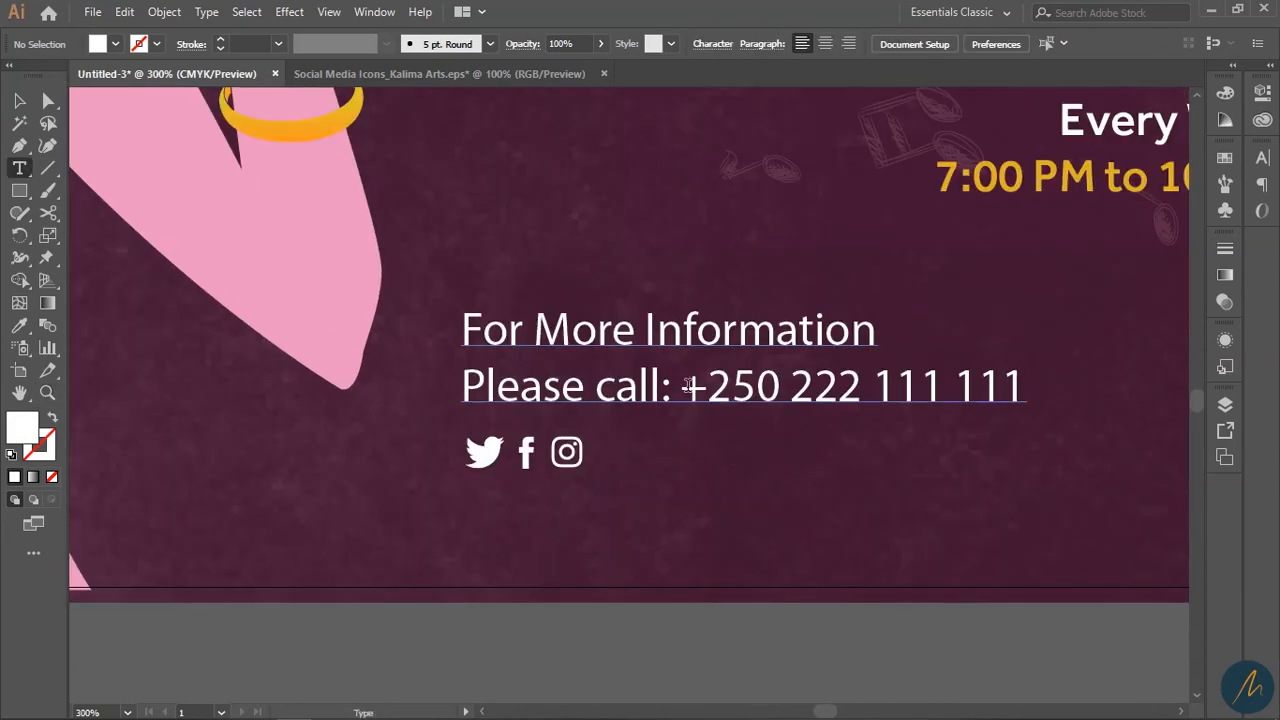
{"action": "left_click_drag", "start_coordinate": [682, 387], "coordinate": [1050, 397]}
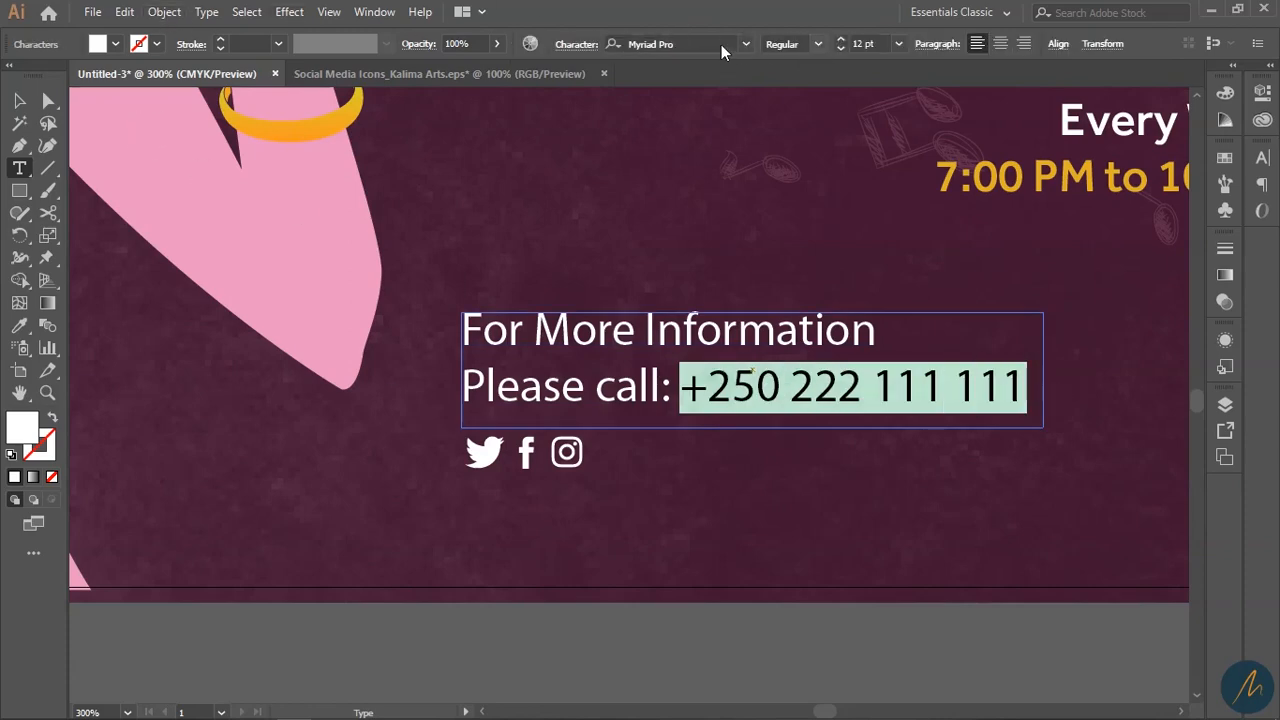
{"action": "left_click", "coordinate": [554, 350]}
{"action": "key", "text": "ctrl+a"}
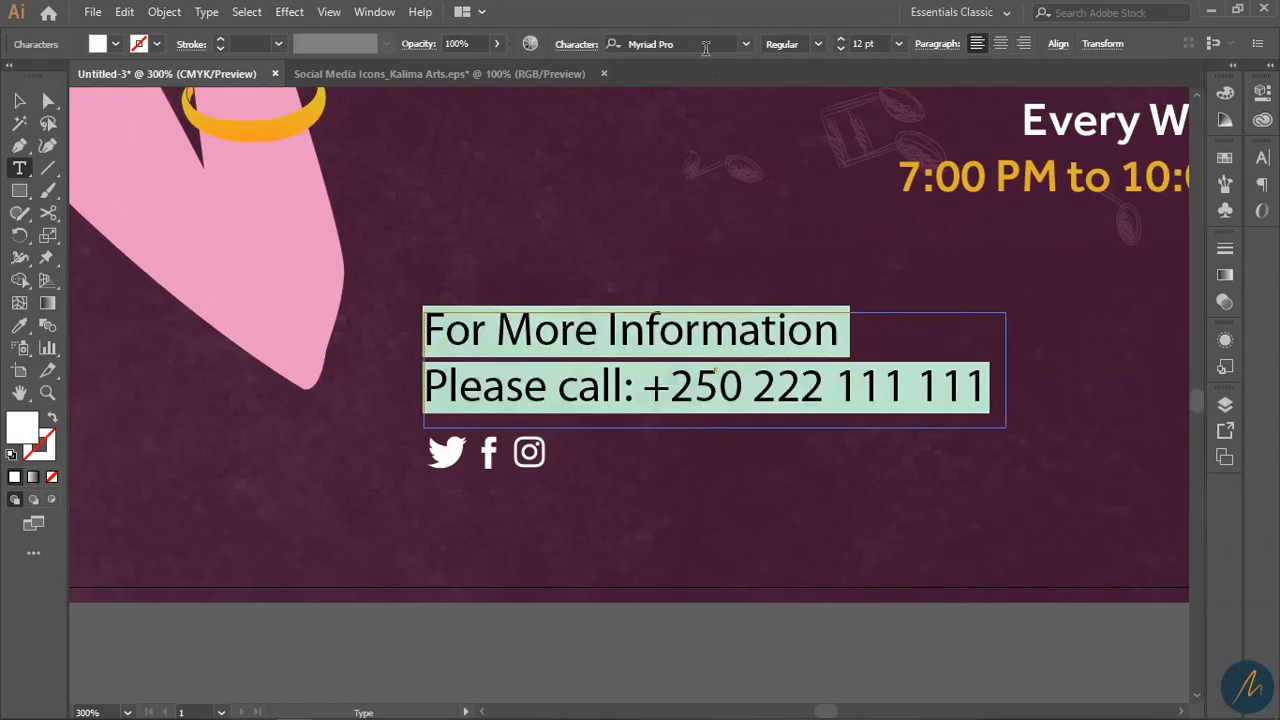
{"action": "left_click", "coordinate": [705, 46]}
{"action": "type", "text": "Eff"}
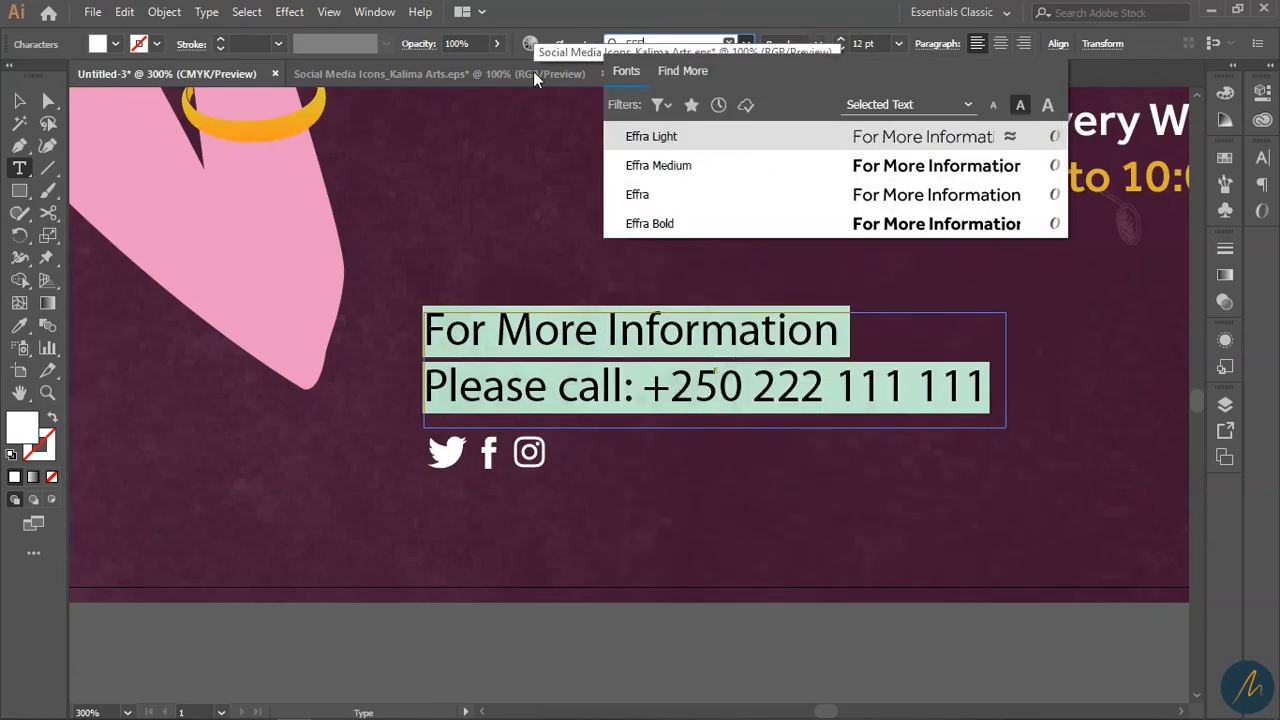
{"action": "left_click", "coordinate": [888, 226]}
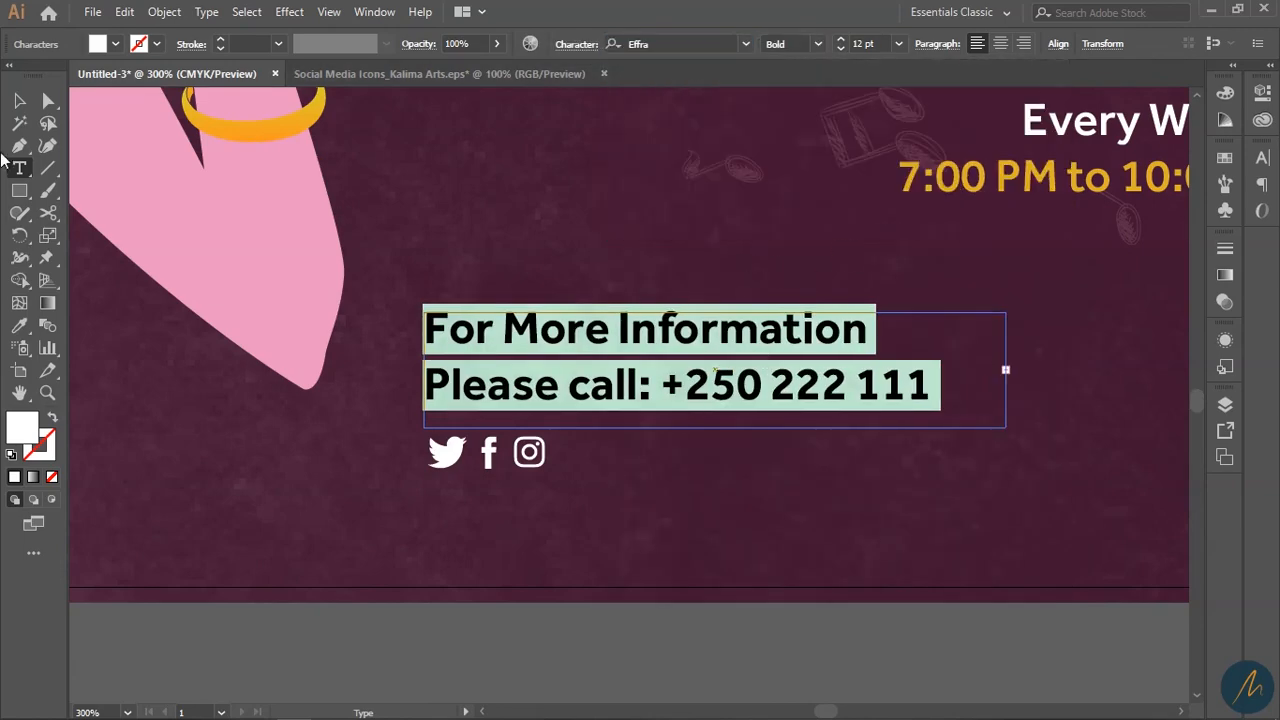
{"action": "left_click", "coordinate": [20, 103]}
{"action": "mouse_move", "coordinate": [1005, 370]}
{"action": "left_mouse_down"}
{"action": "mouse_move", "coordinate": [1155, 370]}
{"action": "mouse_move", "coordinate": [1029, 370]}
{"action": "left_mouse_up"}
Step: Change the words "Please call:" to the Regular weight, leaving the phone number bold
{"action": "double_click", "coordinate": [645, 396]}
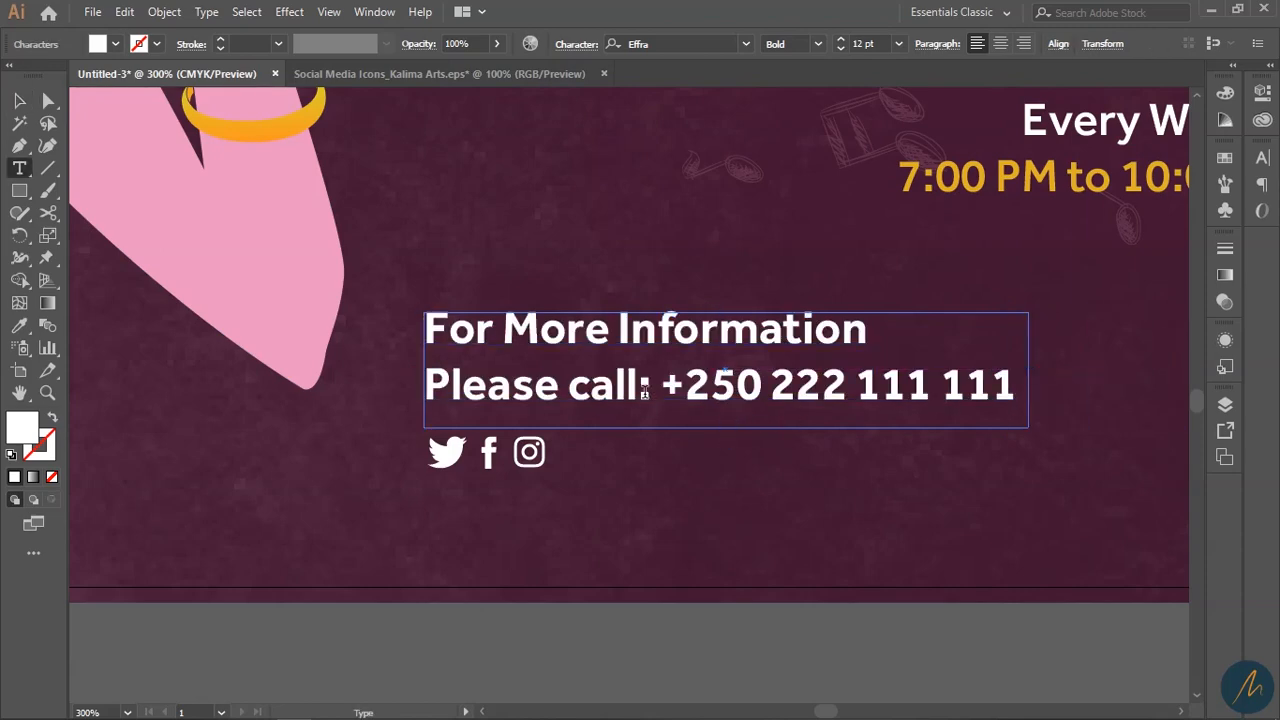
{"action": "triple_click", "coordinate": [645, 396]}
{"action": "left_click_drag", "start_coordinate": [647, 393], "coordinate": [443, 390]}
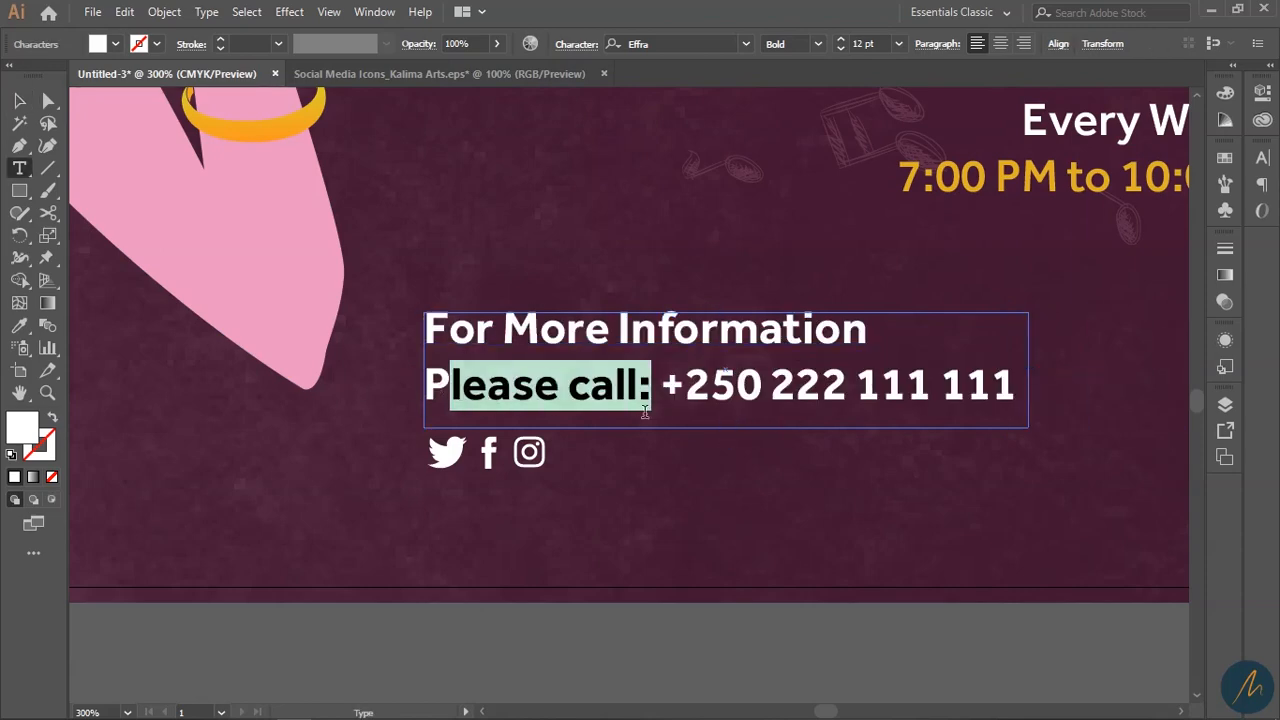
{"action": "left_click_drag", "start_coordinate": [646, 391], "coordinate": [425, 390]}
{"action": "left_click", "coordinate": [820, 44]}
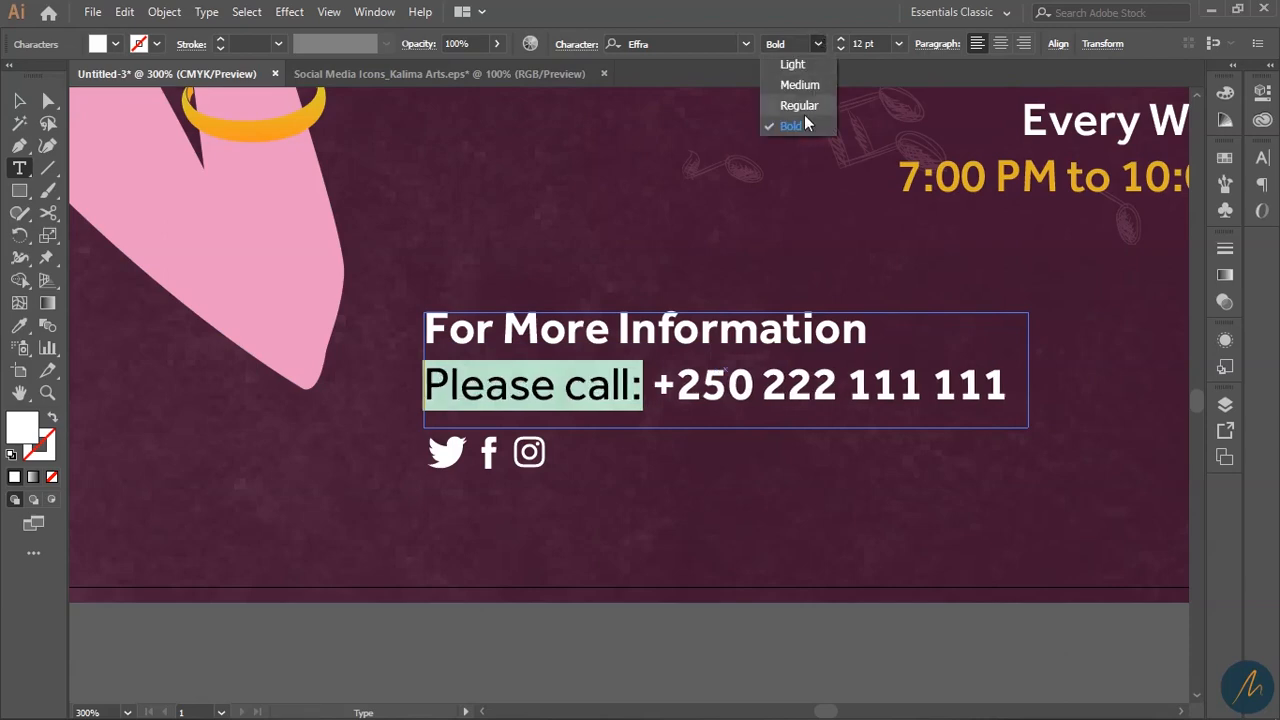
{"action": "left_click", "coordinate": [800, 103]}
Step: Colour the "For More Information" line with the yellow sampled from the swatch beside the poster
{"action": "left_click_drag", "start_coordinate": [865, 325], "coordinate": [407, 332]}
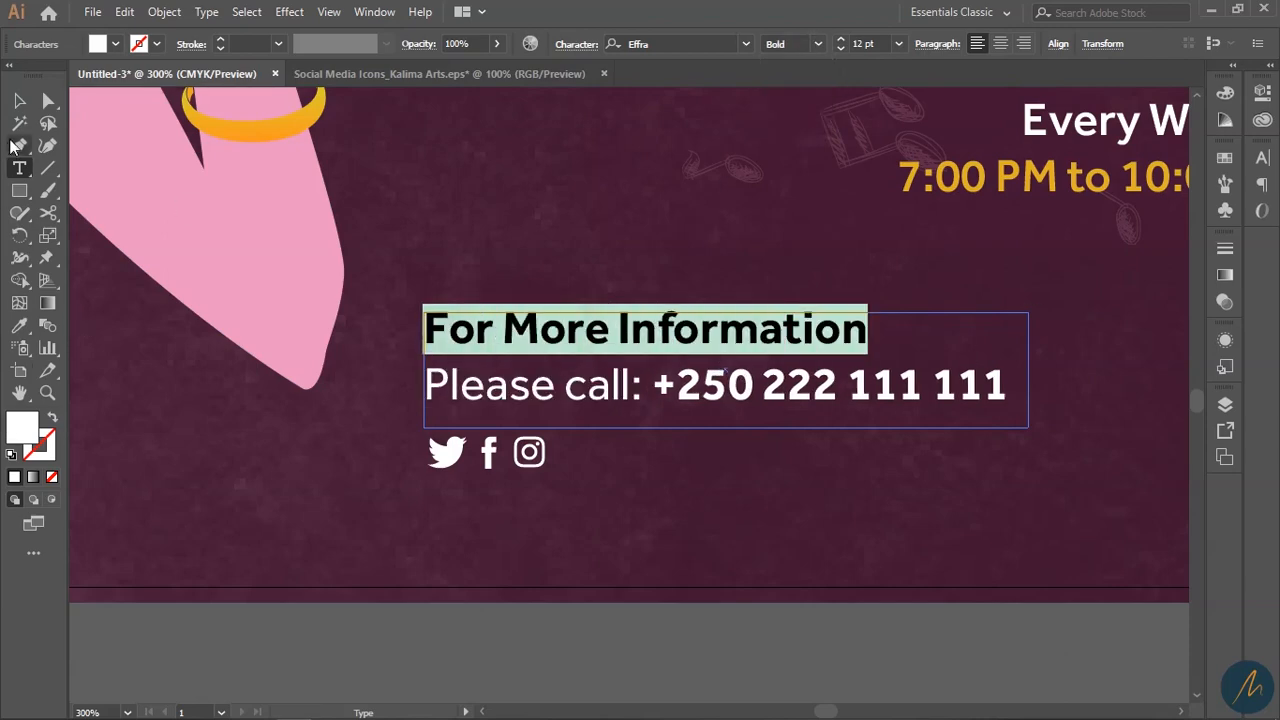
{"action": "left_click", "coordinate": [19, 101]}
{"action": "key", "text": "z"}
{"action": "left_click", "coordinate": [625, 412], "text": "alt"}
{"action": "left_click", "coordinate": [625, 412], "text": "alt"}
{"action": "left_click_drag", "start_coordinate": [764, 489], "coordinate": [580, 544]}
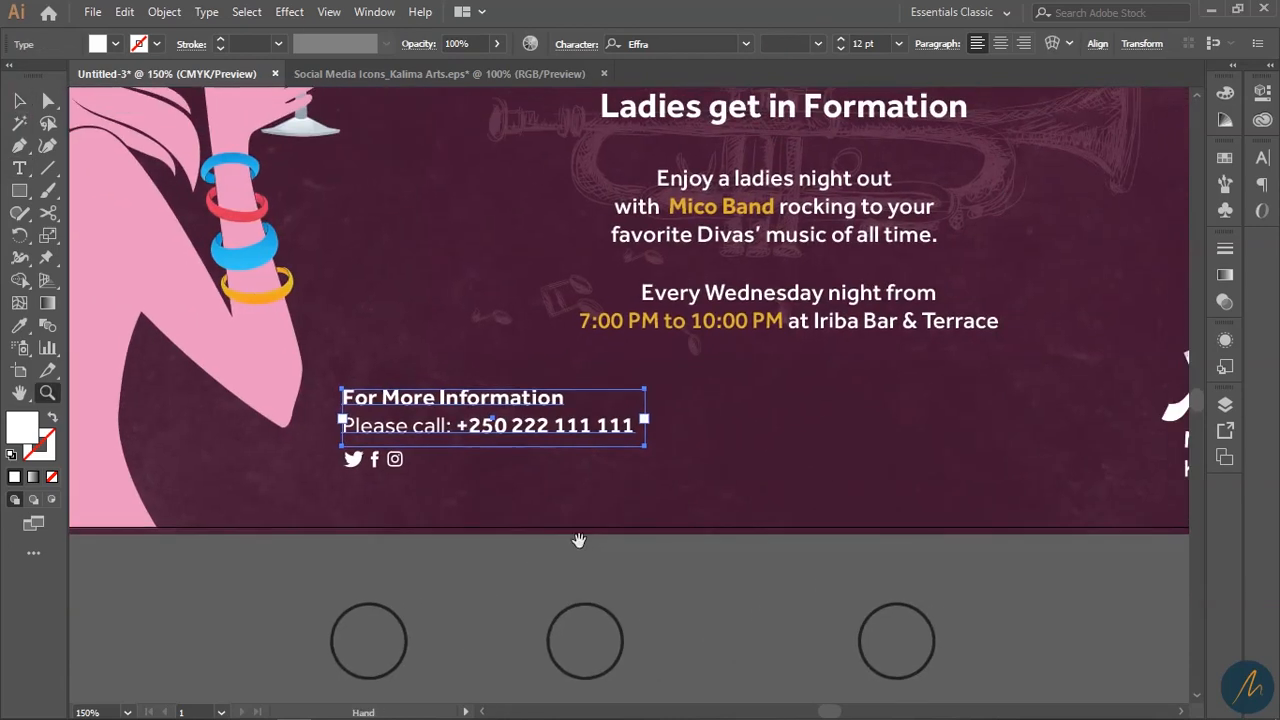
{"action": "left_click_drag", "start_coordinate": [760, 521], "coordinate": [523, 552]}
{"action": "left_click", "coordinate": [502, 440], "text": "alt"}
{"action": "left_click", "coordinate": [502, 440], "text": "alt"}
{"action": "left_click_drag", "start_coordinate": [762, 451], "coordinate": [669, 557]}
{"action": "key", "text": "t"}
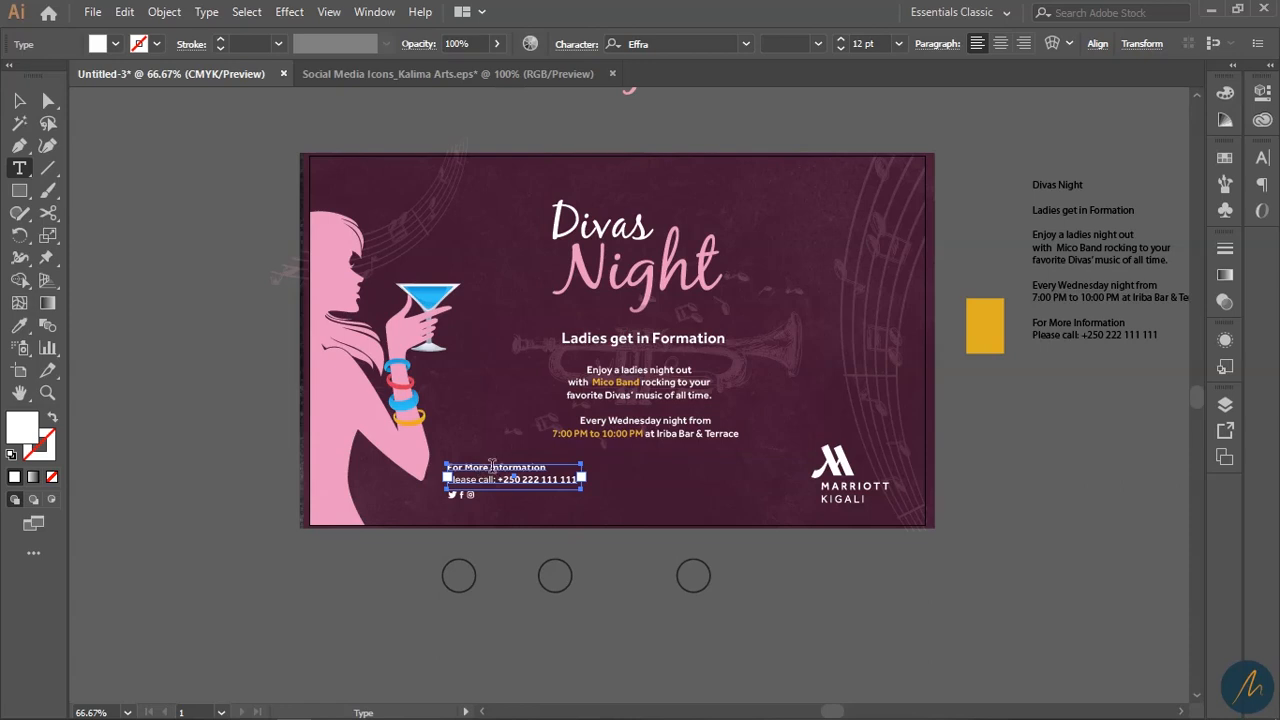
{"action": "double_click", "coordinate": [492, 466]}
{"action": "left_click", "coordinate": [19, 325]}
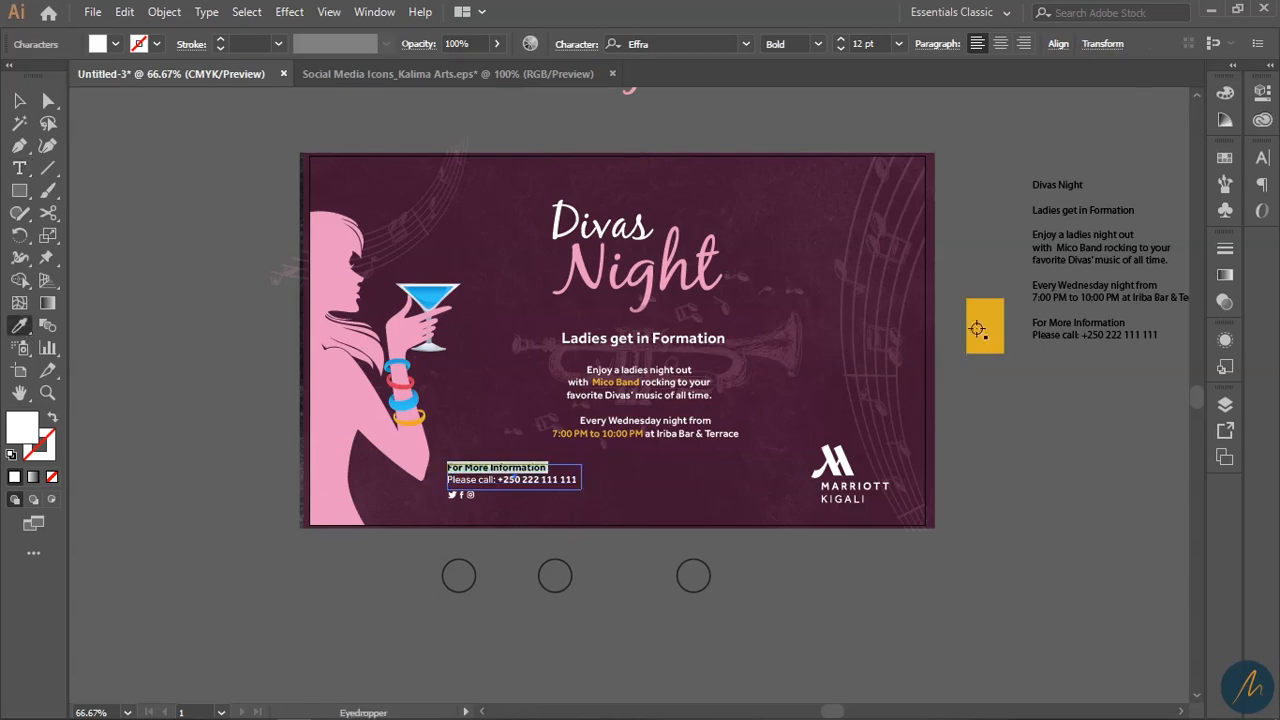
{"action": "left_click", "coordinate": [990, 322]}
{"action": "left_click", "coordinate": [19, 101]}
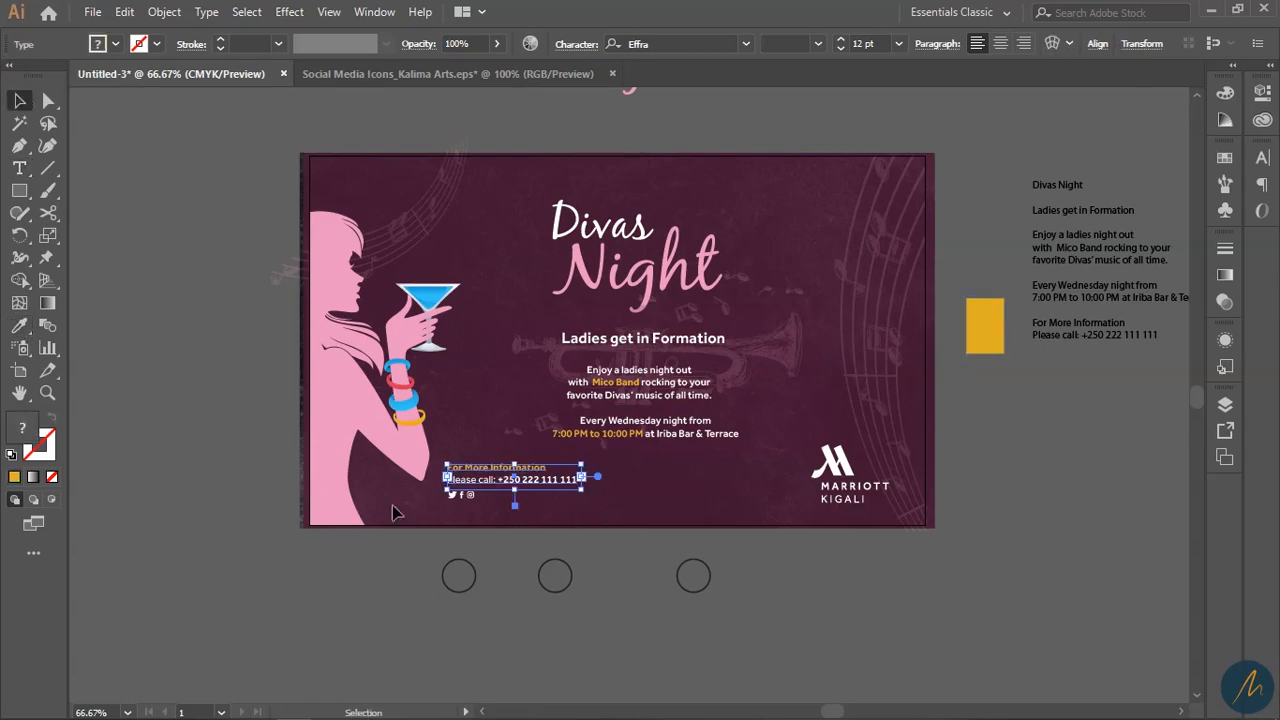
Step: Shift the "Ladies get in Formation" heading and event paragraphs slightly left under the title, and lower the paragraphs a little
{"action": "left_click", "coordinate": [627, 606]}
{"action": "key", "text": "z"}
{"action": "left_click", "coordinate": [601, 453]}
{"action": "left_click", "coordinate": [575, 452]}
{"action": "key", "text": "v"}
{"action": "left_click_drag", "start_coordinate": [692, 440], "coordinate": [378, 325]}
{"action": "left_click_drag", "start_coordinate": [676, 344], "coordinate": [650, 344]}
{"action": "left_click", "coordinate": [732, 364]}
{"action": "key", "text": "z"}
{"action": "left_click", "coordinate": [608, 336], "text": "alt"}
{"action": "left_click_drag", "start_coordinate": [836, 446], "coordinate": [678, 592]}
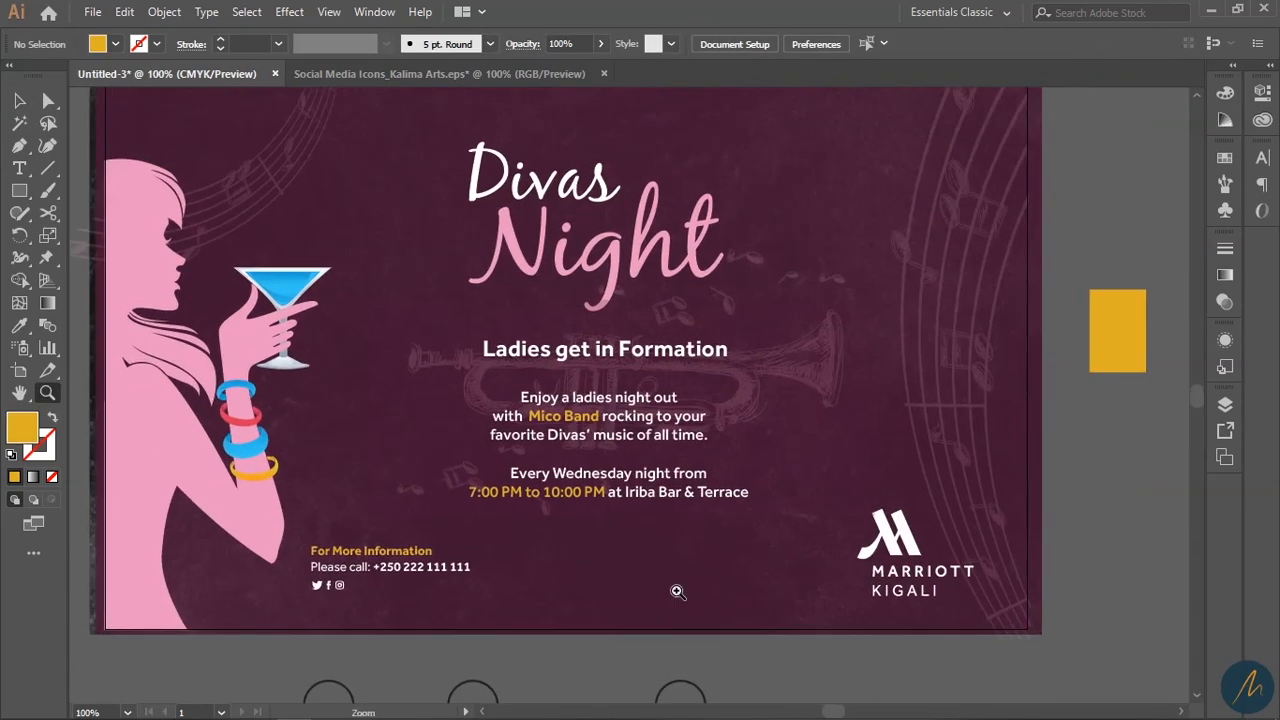
{"action": "key", "text": "v"}
{"action": "left_click_drag", "start_coordinate": [544, 354], "coordinate": [425, 517]}
{"action": "left_click", "coordinate": [735, 566]}
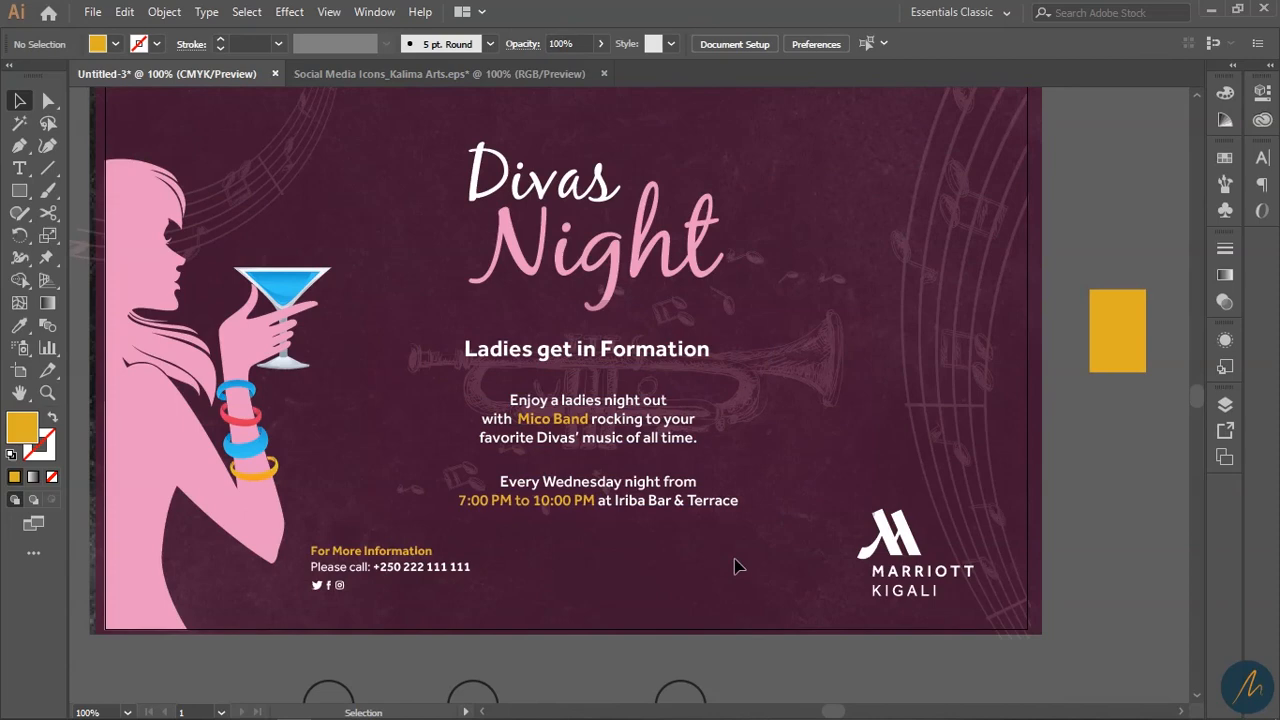
Step: Unlock the background artwork and set the opacity of the purple-filled artwork to 18%
{"action": "key", "text": "z"}
{"action": "left_click", "coordinate": [690, 478]}
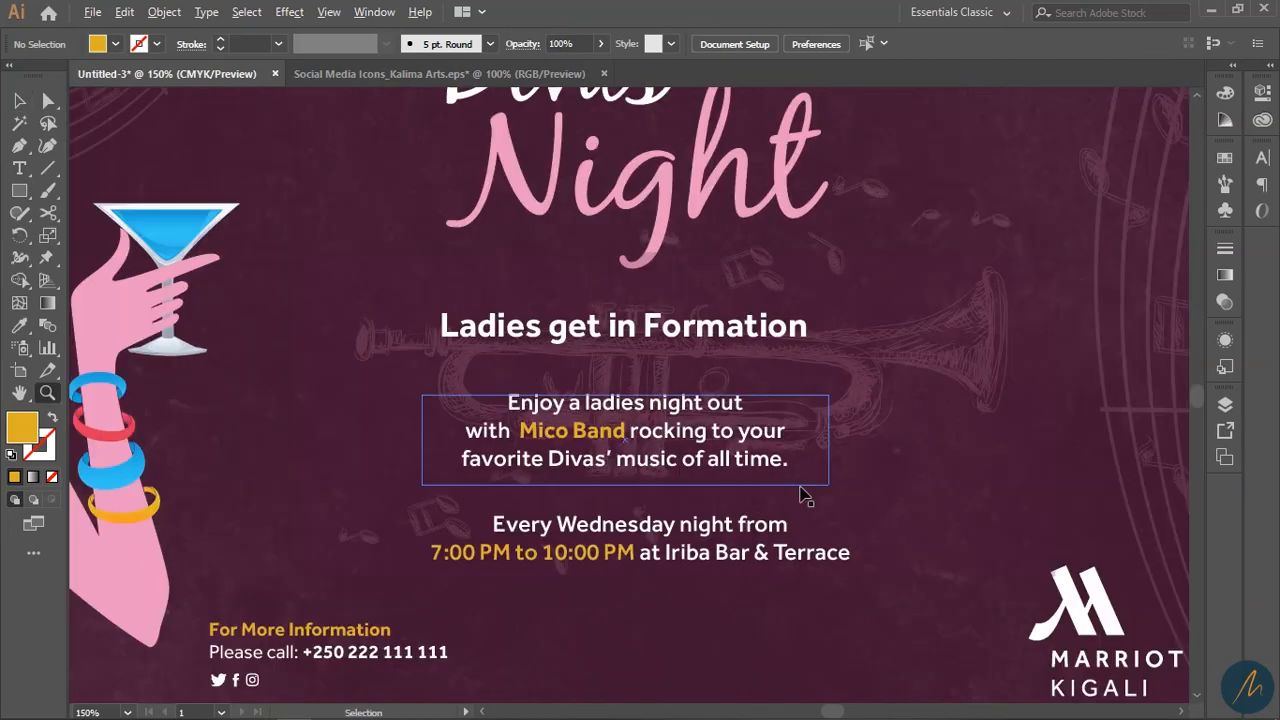
{"action": "left_click", "coordinate": [801, 487], "text": "ctrl"}
{"action": "key", "text": "v"}
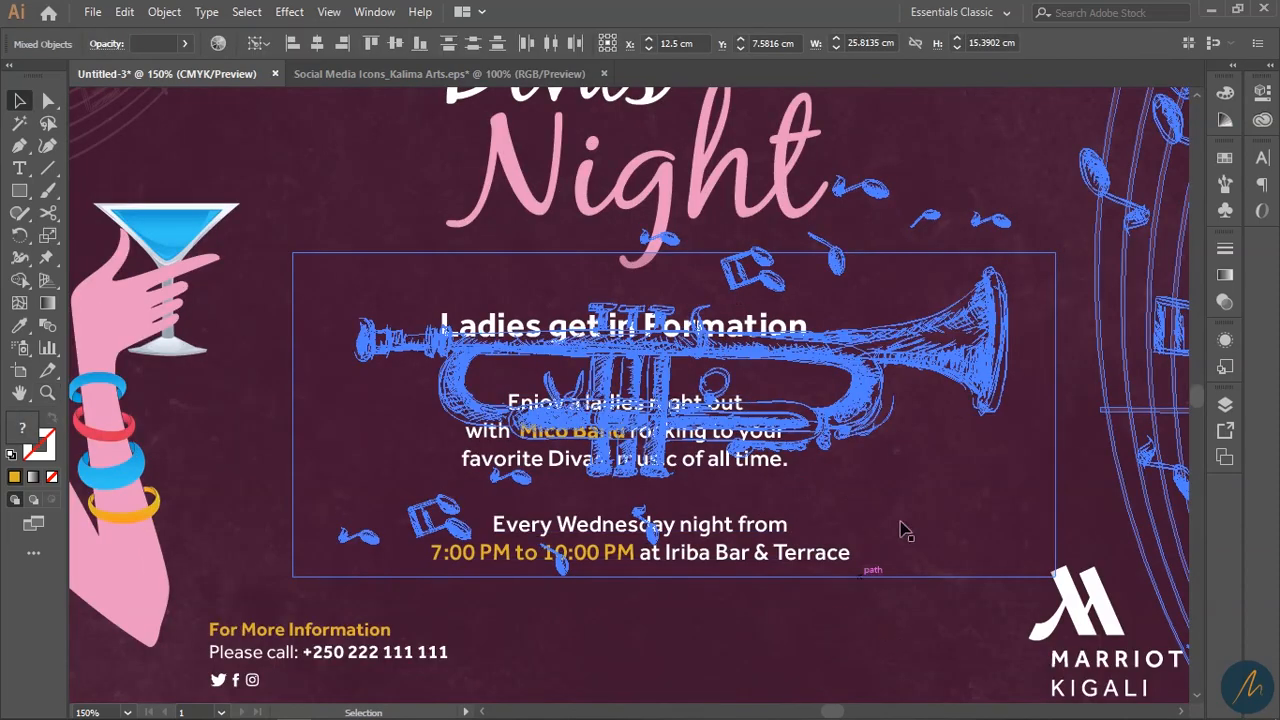
{"action": "key", "text": "z"}
{"action": "key", "text": "ctrl+minus"}
{"action": "key", "text": "ctrl+minus"}
{"action": "key", "text": "v"}
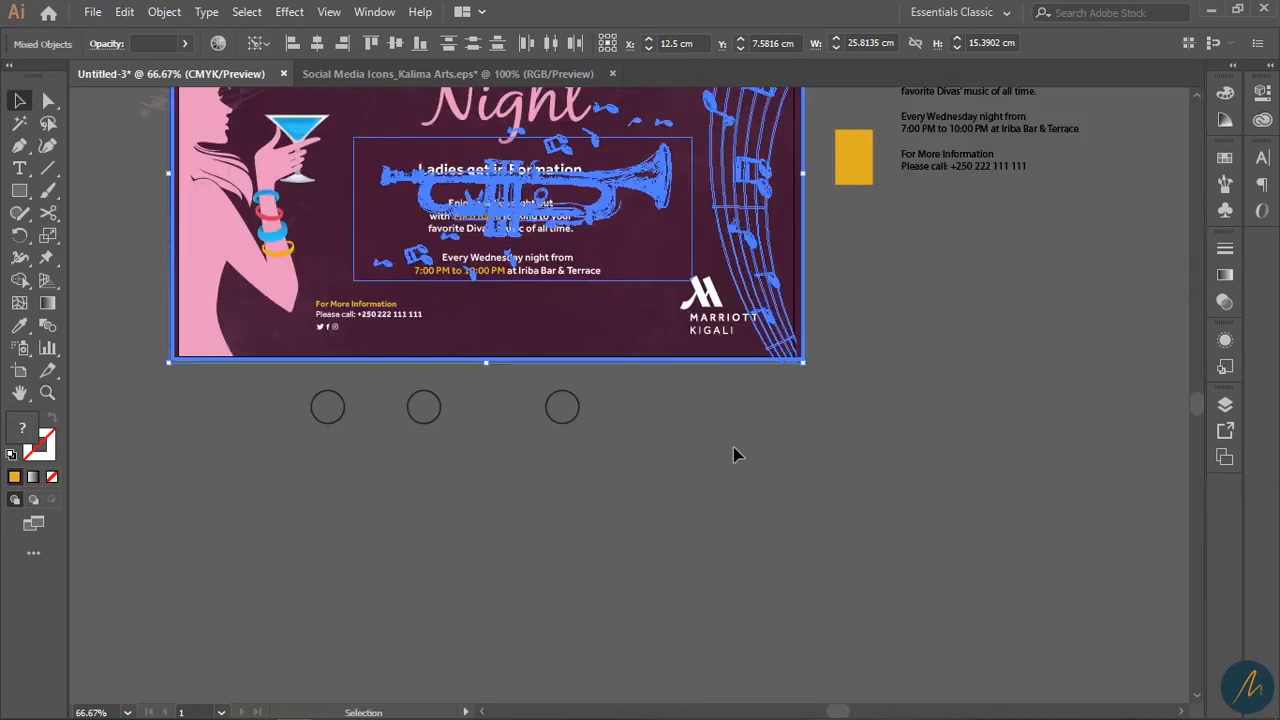
{"action": "left_click", "coordinate": [735, 457]}
{"action": "key", "text": "space"}
{"action": "left_click_drag", "start_coordinate": [683, 520], "coordinate": [751, 706]}
{"action": "left_click", "coordinate": [721, 419]}
{"action": "left_click", "coordinate": [545, 43]}
{"action": "key", "text": "Down"}
{"action": "key", "text": "Down"}
{"action": "left_click", "coordinate": [942, 560]}
Step: Scale the Marriott Kigali logo down slightly, keeping its lower outer corner in place
{"action": "key", "text": "z"}
{"action": "left_click", "coordinate": [606, 436]}
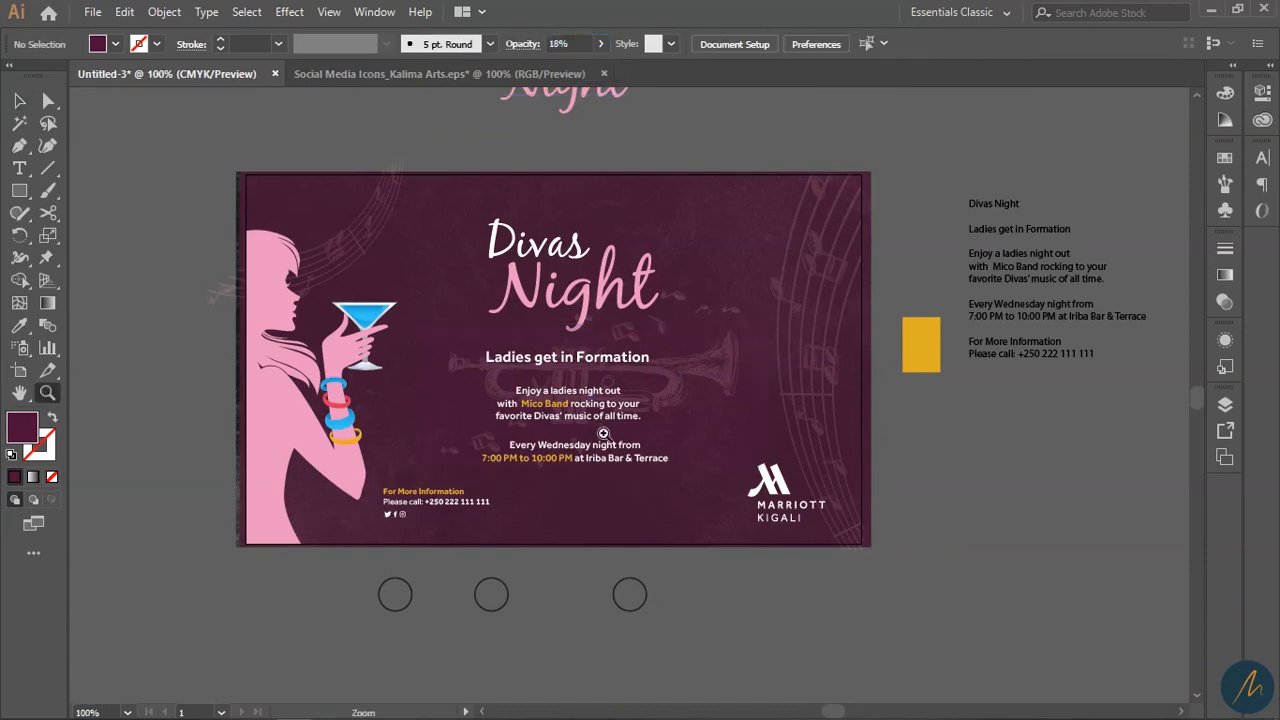
{"action": "key", "text": "v"}
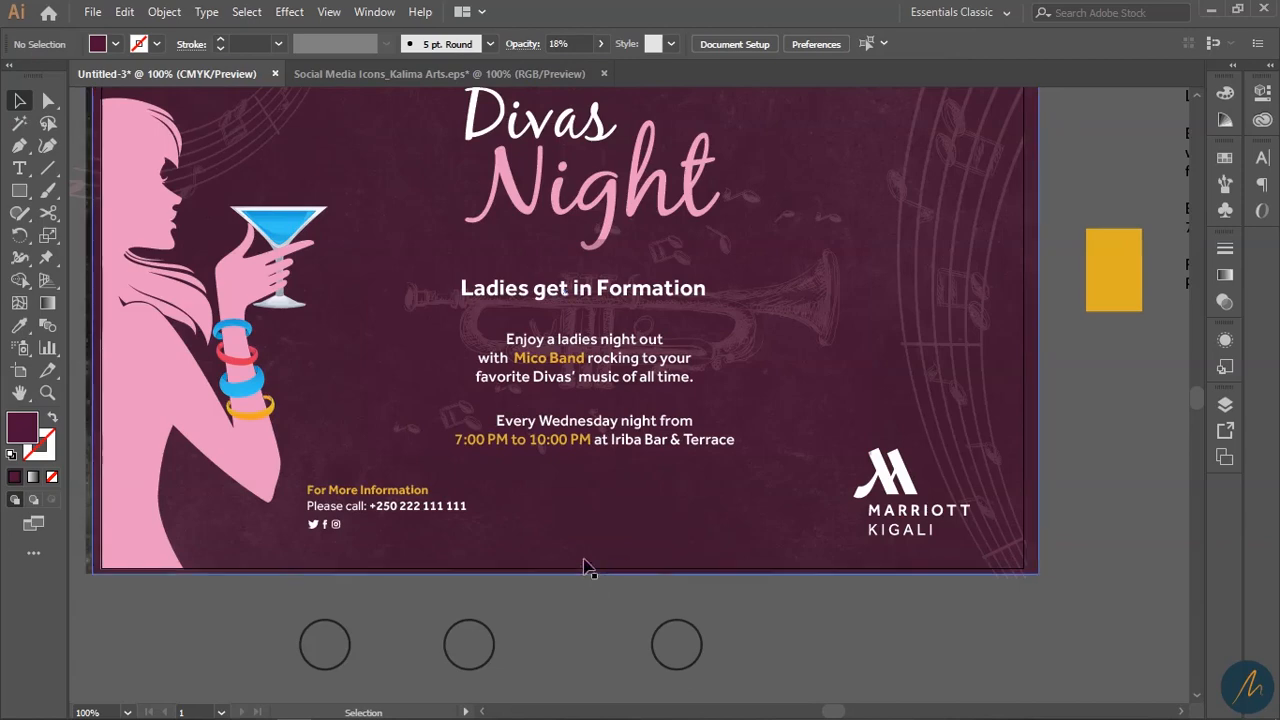
{"action": "left_click", "coordinate": [880, 460]}
{"action": "left_click_drag", "start_coordinate": [854, 449], "coordinate": [876, 465]}
{"action": "left_click", "coordinate": [1114, 473]}
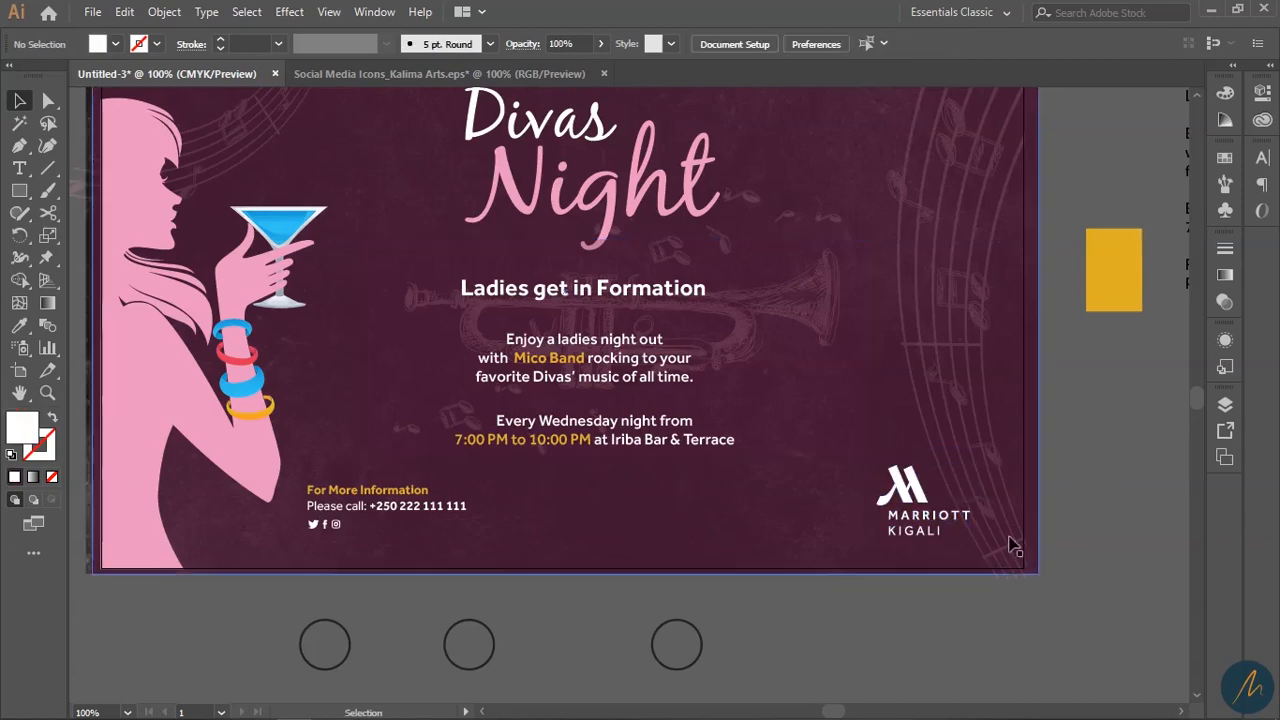
Step: Select the background, trumpet and music-note artwork together with the yellow swatch and lock them
{"action": "key", "text": "z"}
{"action": "left_click", "coordinate": [651, 421], "text": "alt"}
{"action": "key", "text": "space"}
{"action": "left_click_drag", "start_coordinate": [617, 336], "coordinate": [657, 452]}
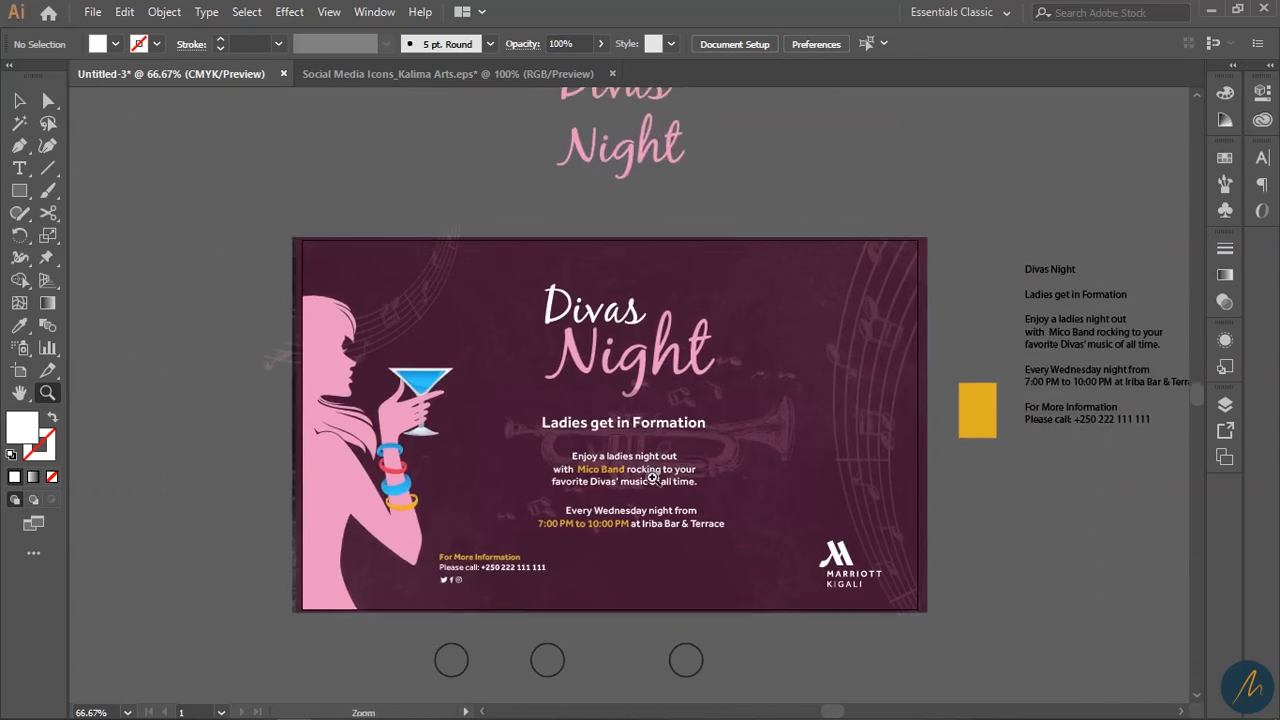
{"action": "key", "text": "v"}
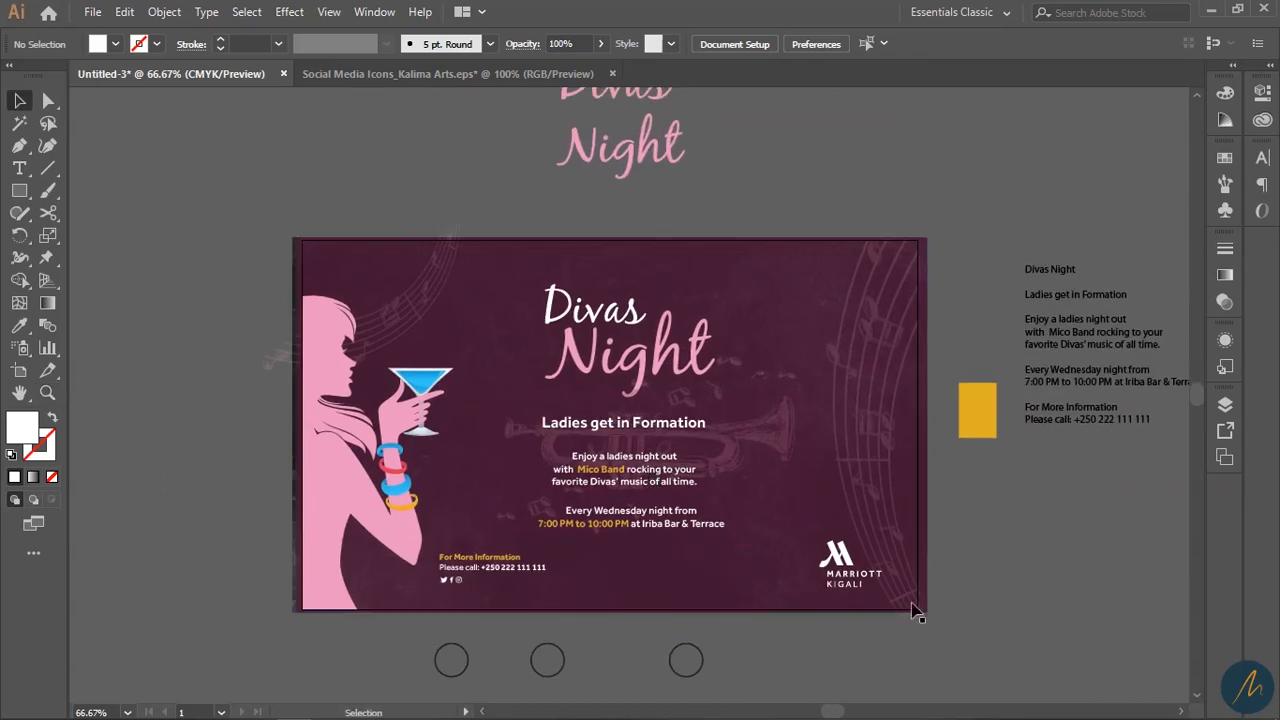
{"action": "left_click_drag", "start_coordinate": [971, 514], "coordinate": [787, 426]}
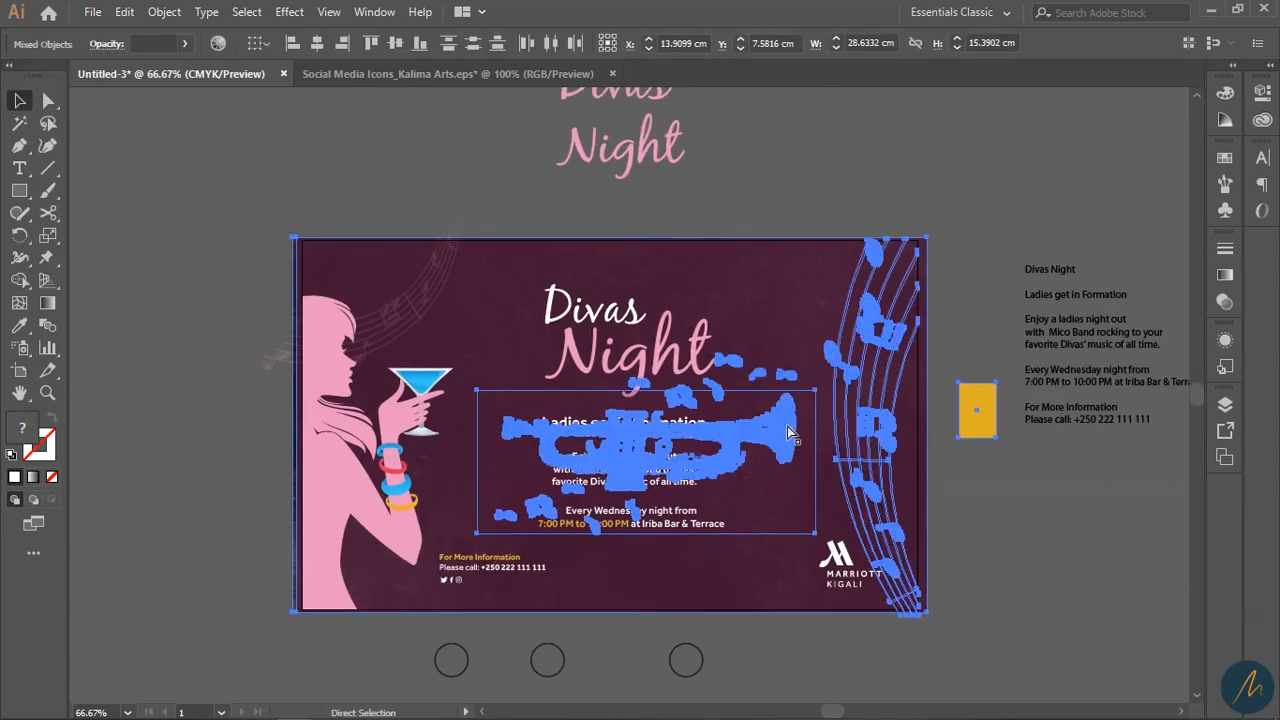
{"action": "key", "text": "ctrl+2"}
Step: Shift the title and event text slightly right toward the poster's centre and nudge the text below the title upward
{"action": "left_click_drag", "start_coordinate": [763, 531], "coordinate": [637, 314]}
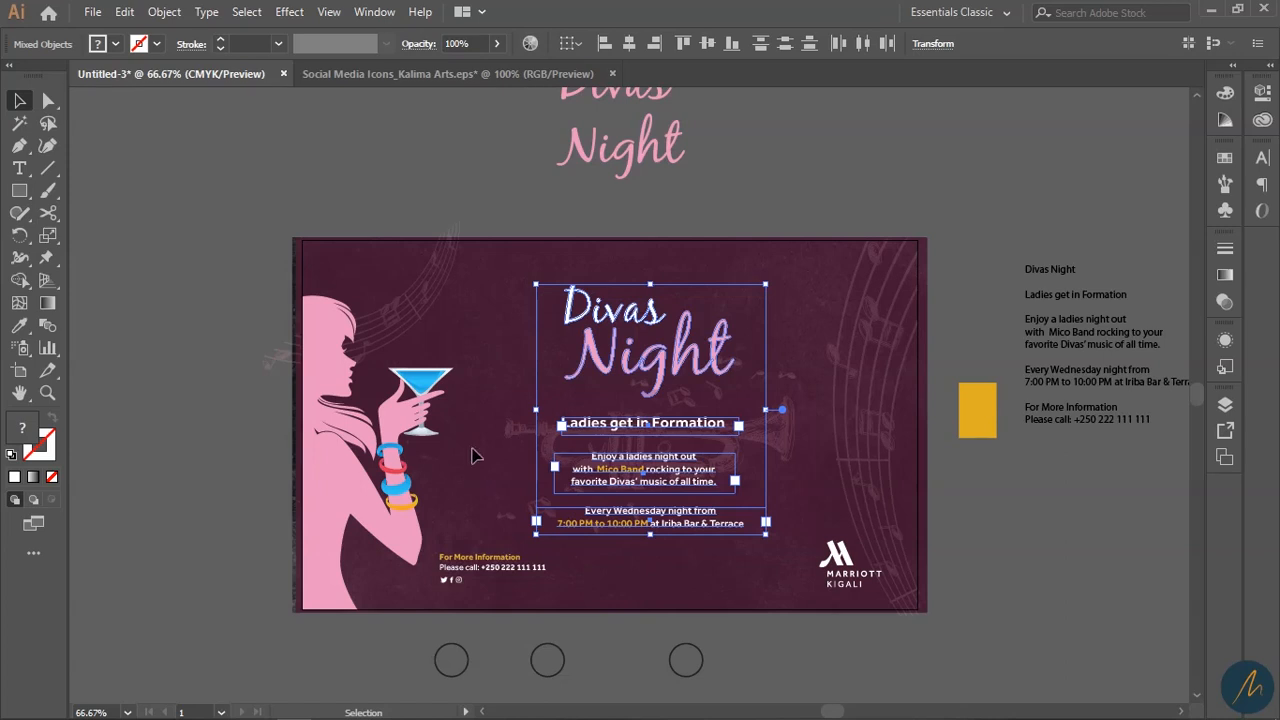
{"action": "left_click_drag", "start_coordinate": [651, 426], "coordinate": [650, 426]}
{"action": "left_click_drag", "start_coordinate": [745, 622], "coordinate": [618, 423]}
{"action": "key", "text": "Up"}
{"action": "key", "text": "Up"}
{"action": "key", "text": "Up"}
{"action": "key", "text": "Up"}
{"action": "key", "text": "Up"}
{"action": "key", "text": "Up"}
{"action": "key", "text": "Up"}
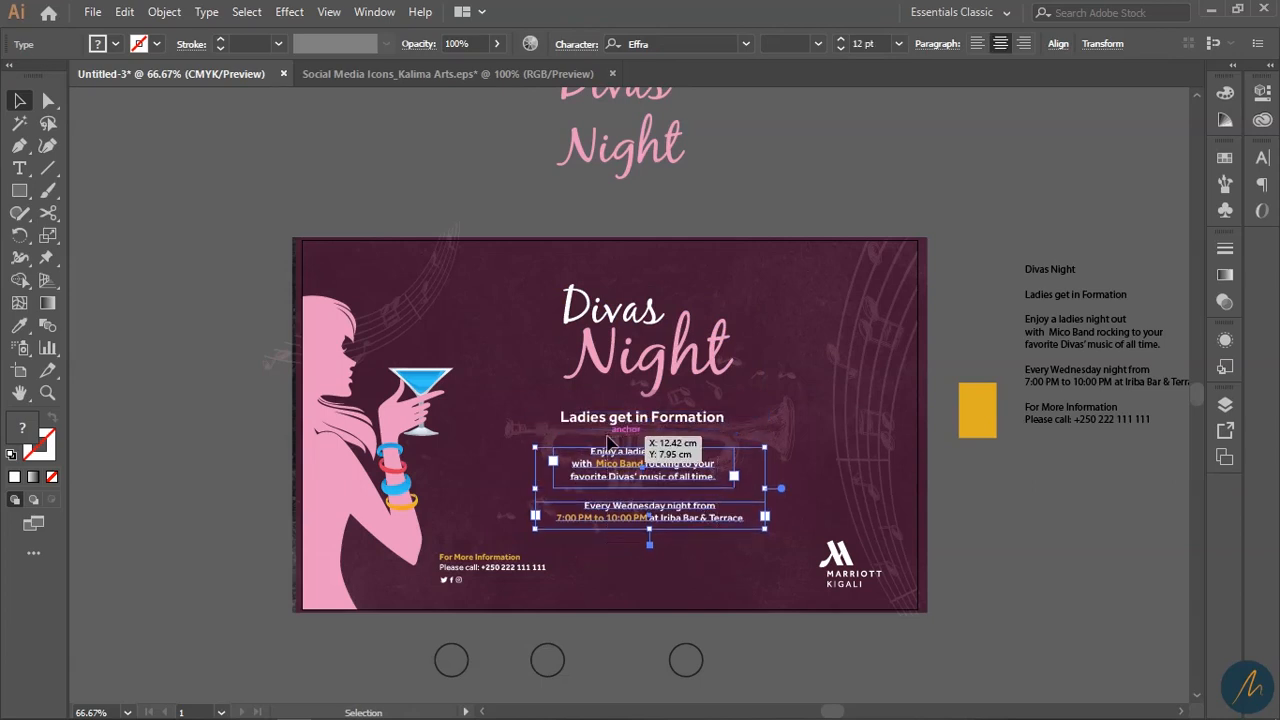
Step: Move the two event-detail paragraphs up slightly, closer to the "Ladies get in Formation" heading
{"action": "left_click", "coordinate": [708, 362]}
{"action": "key", "text": "ctrl+["}
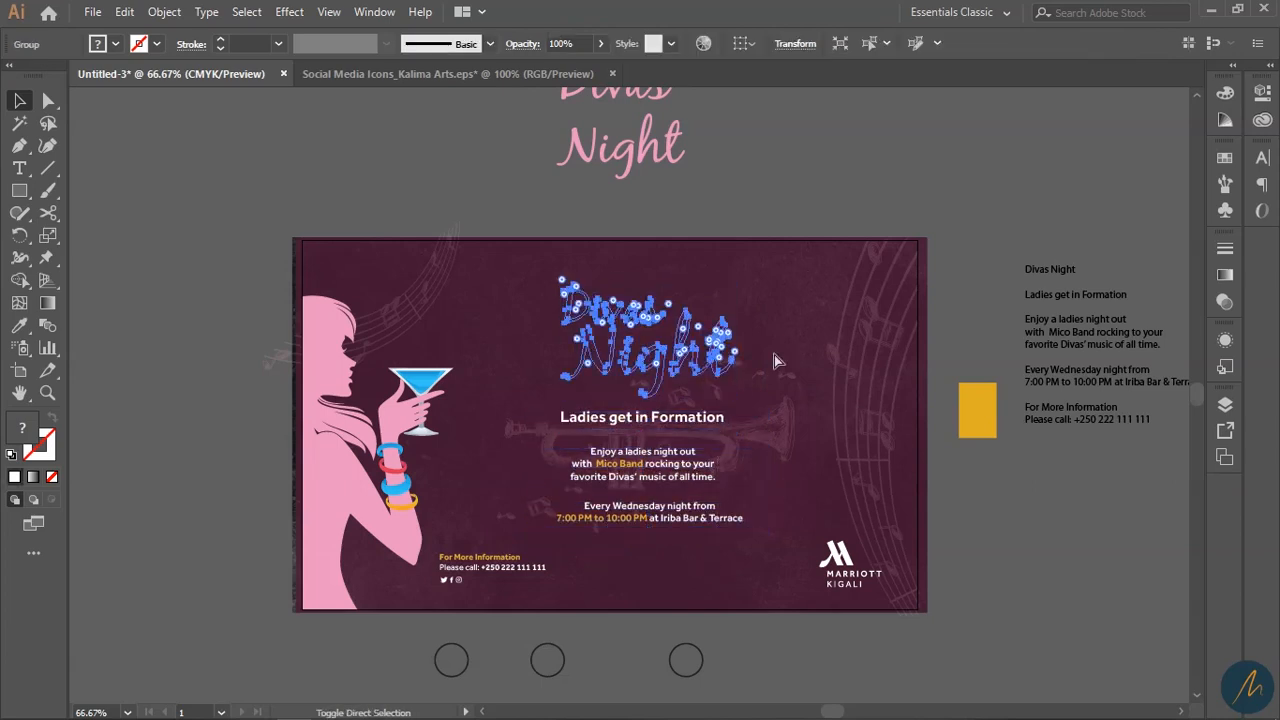
{"action": "key", "text": "ctrl+]"}
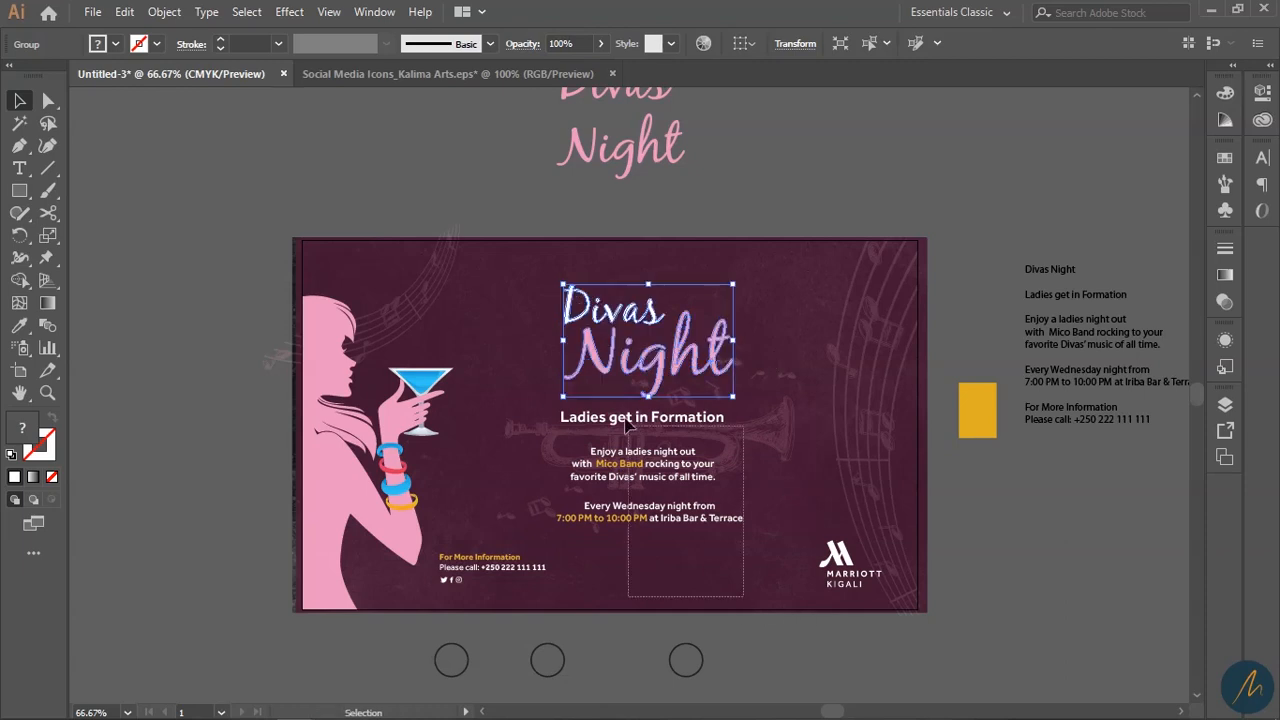
{"action": "left_click", "coordinate": [756, 468]}
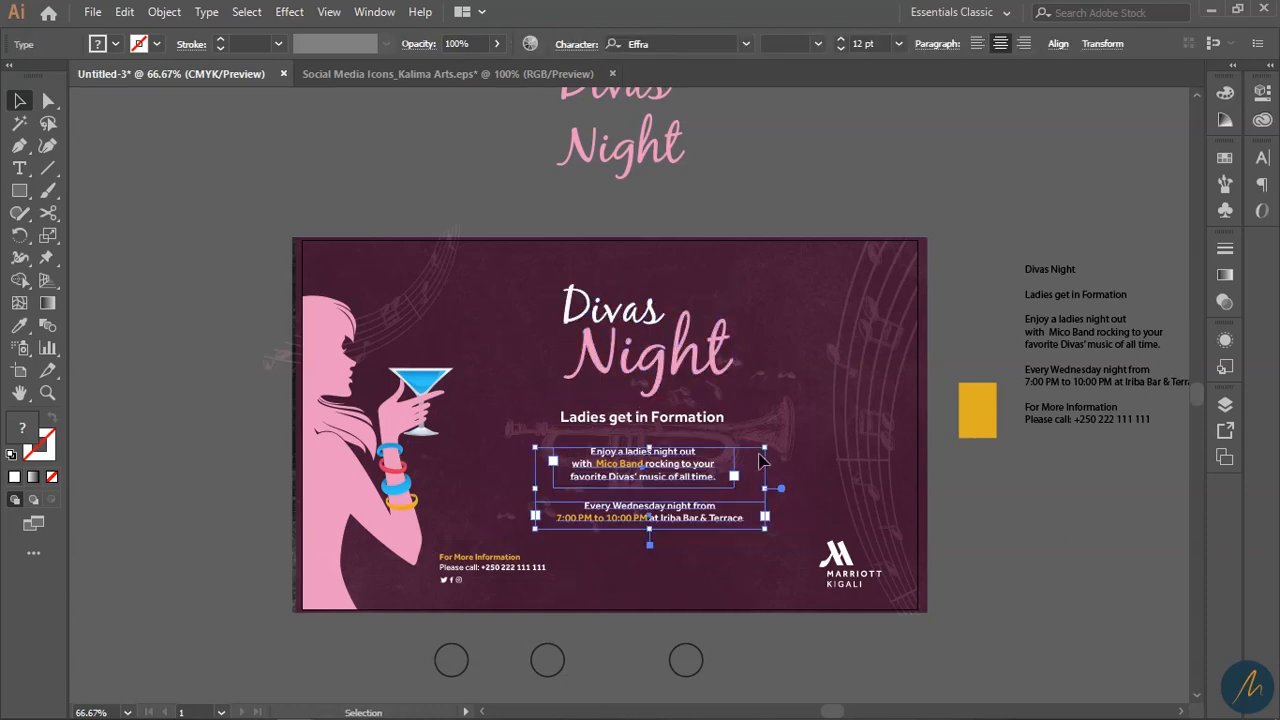
{"action": "left_click", "coordinate": [1133, 582]}
{"action": "key", "text": "ctrl+1"}
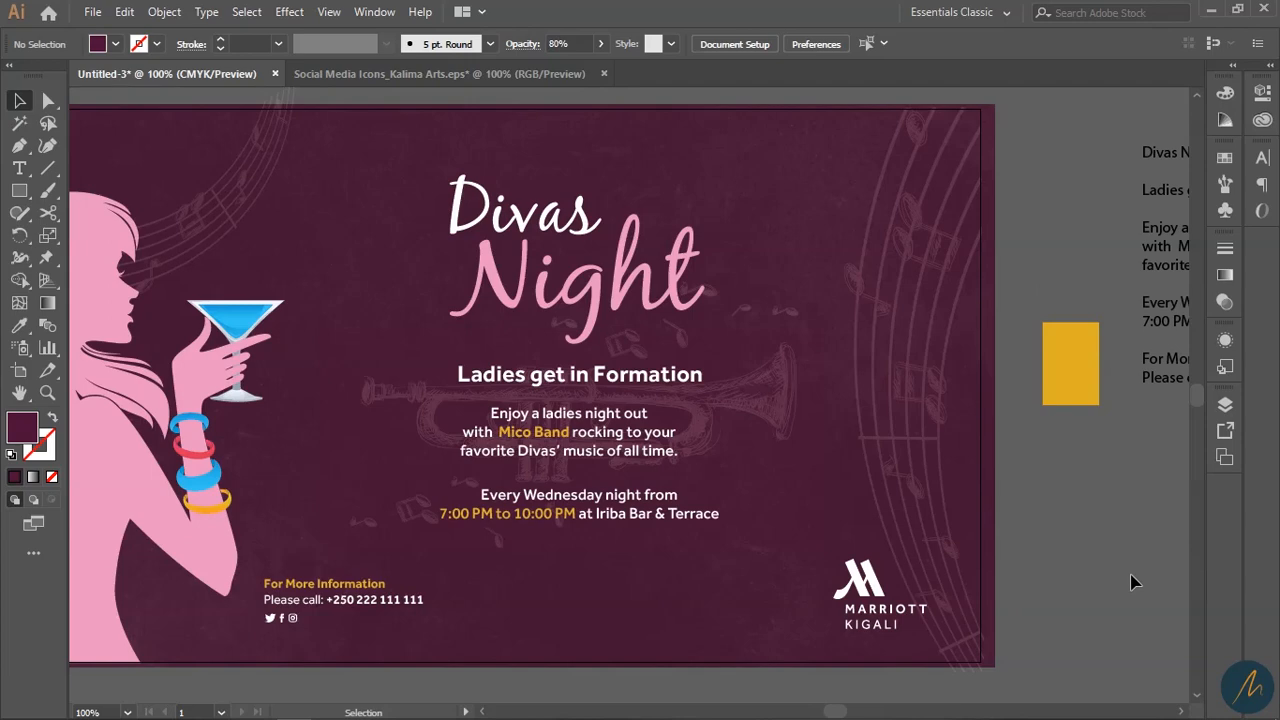
{"action": "left_click_drag", "start_coordinate": [714, 480], "coordinate": [810, 450]}
Step: Start saving the poster as an Adobe Illustrator file and select the default file name for replacement
{"action": "left_click", "coordinate": [92, 14]}
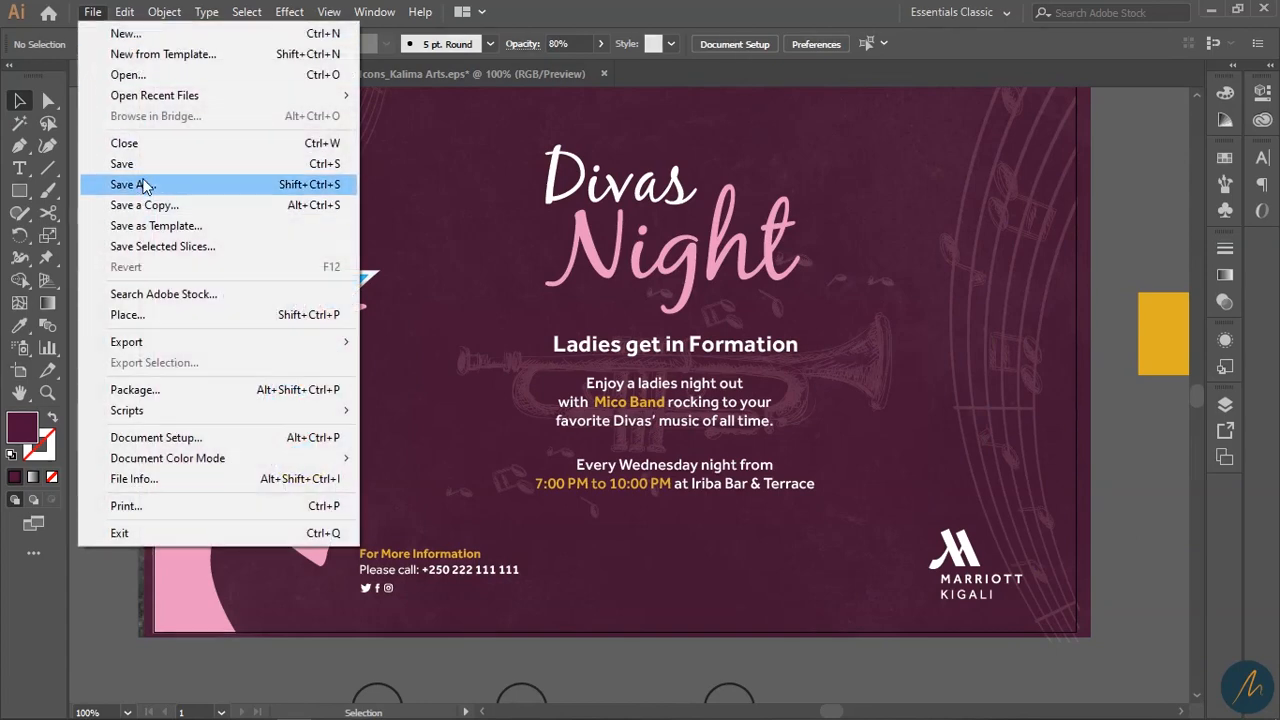
{"action": "left_click", "coordinate": [146, 186]}
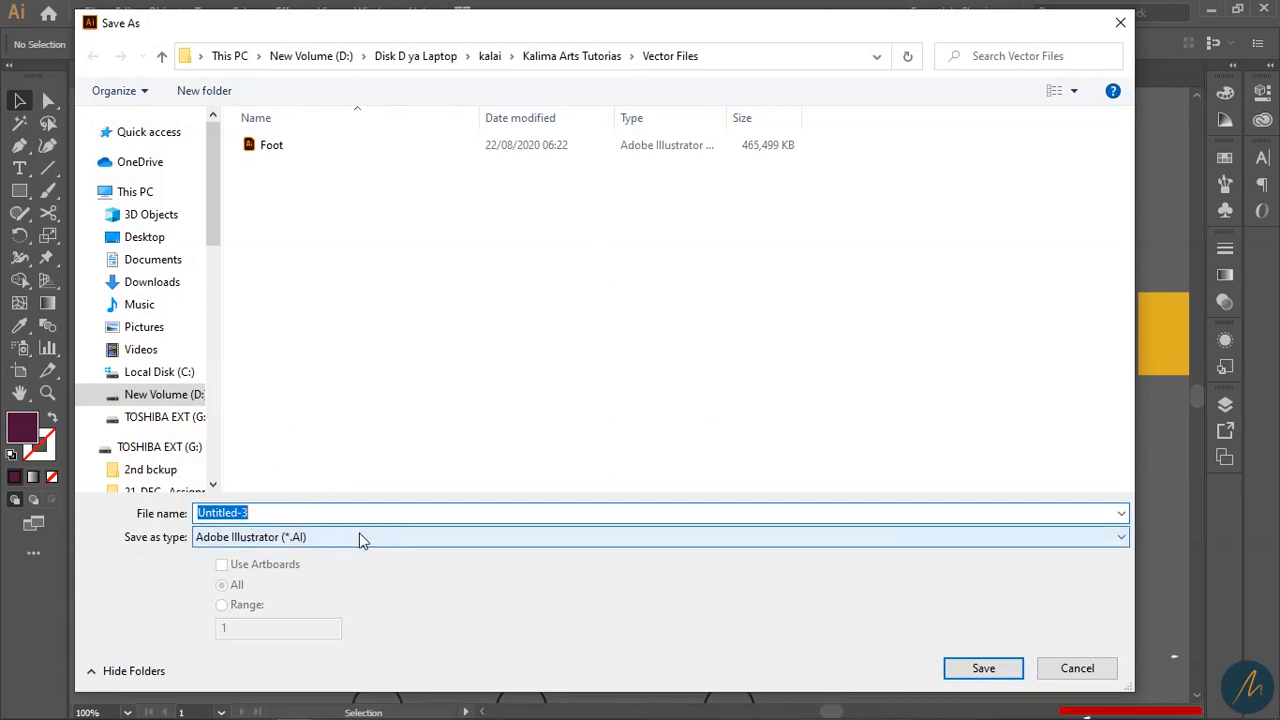
{"action": "left_click", "coordinate": [306, 514]}
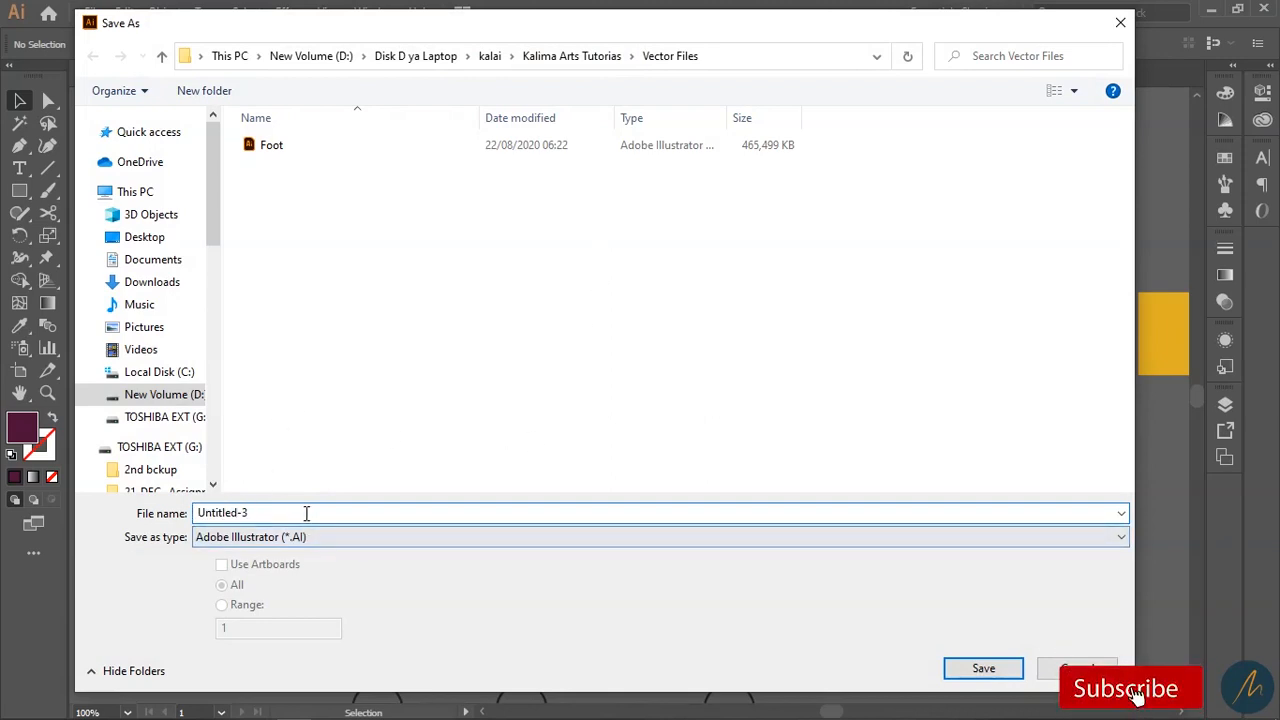
{"action": "left_click_drag", "start_coordinate": [297, 514], "coordinate": [178, 510]}
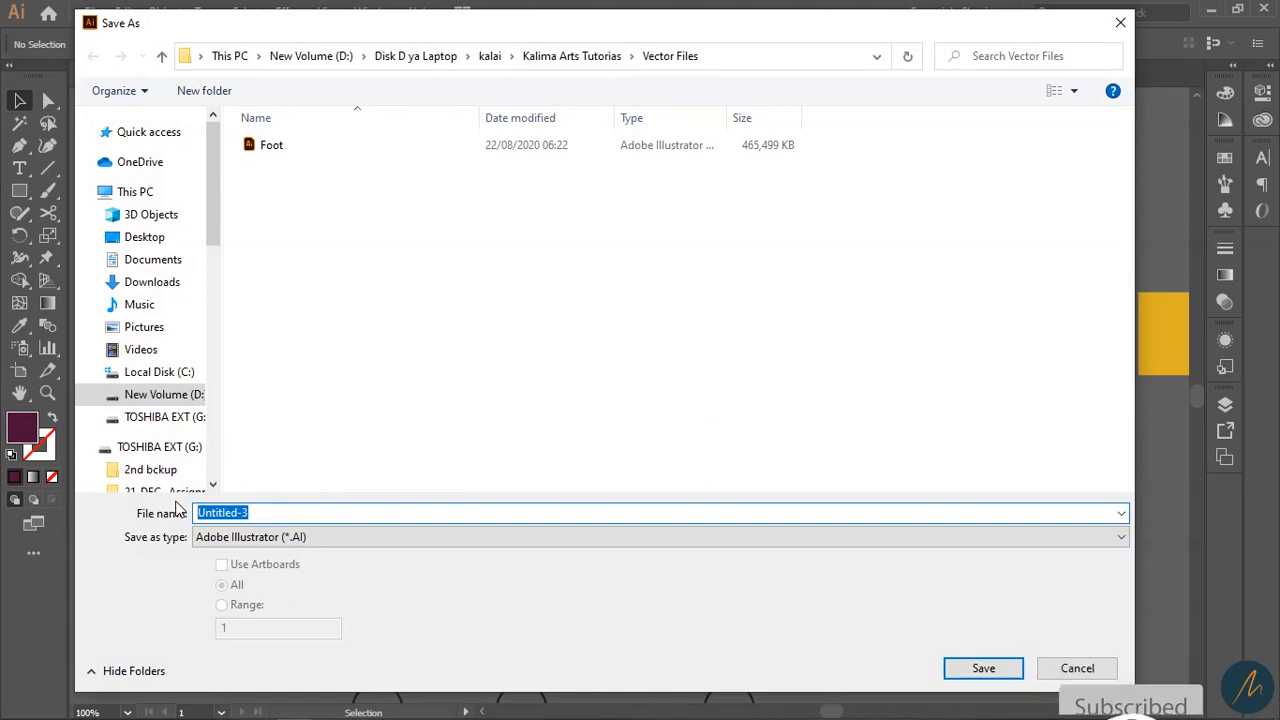